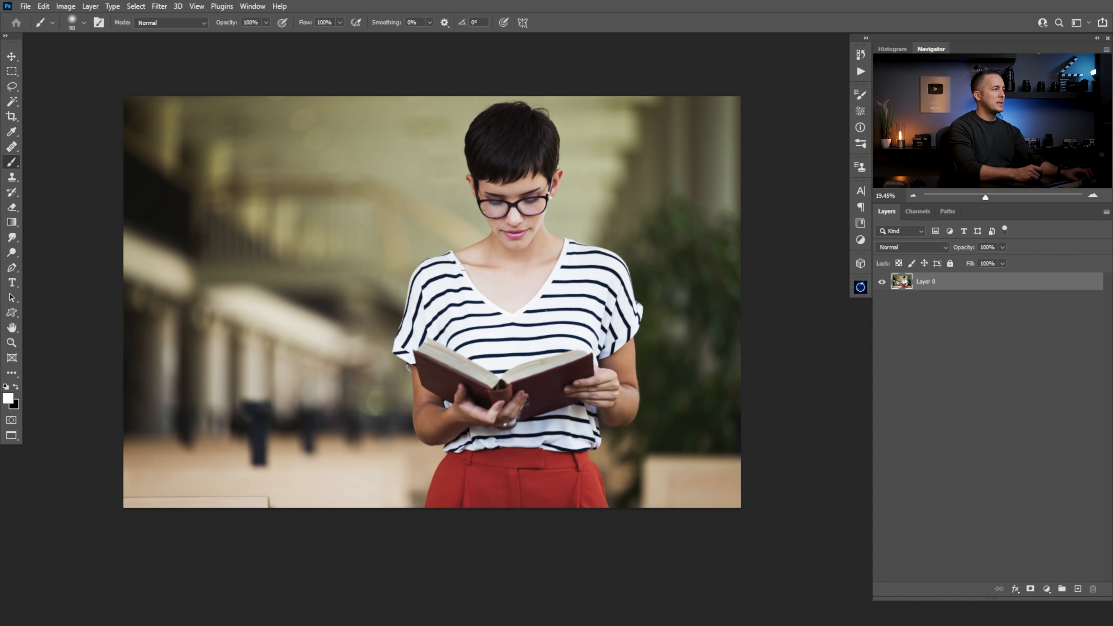
Switch to the Object Selection tool for isolating the woman in the photo.
left_click_drag(490, 266, 532, 283)
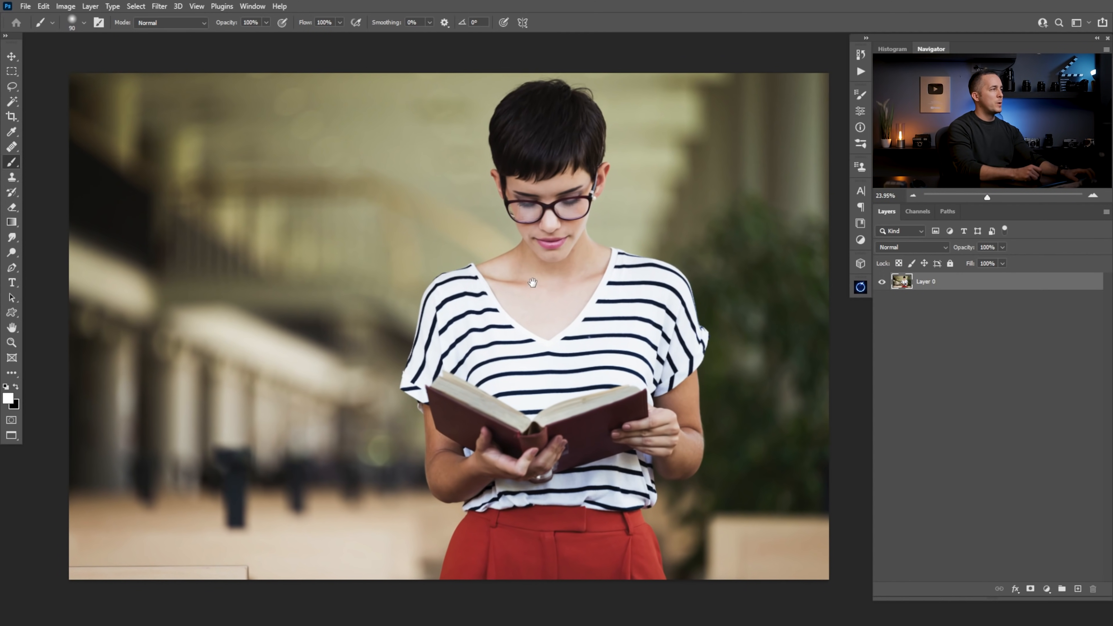
left_click(12, 101)
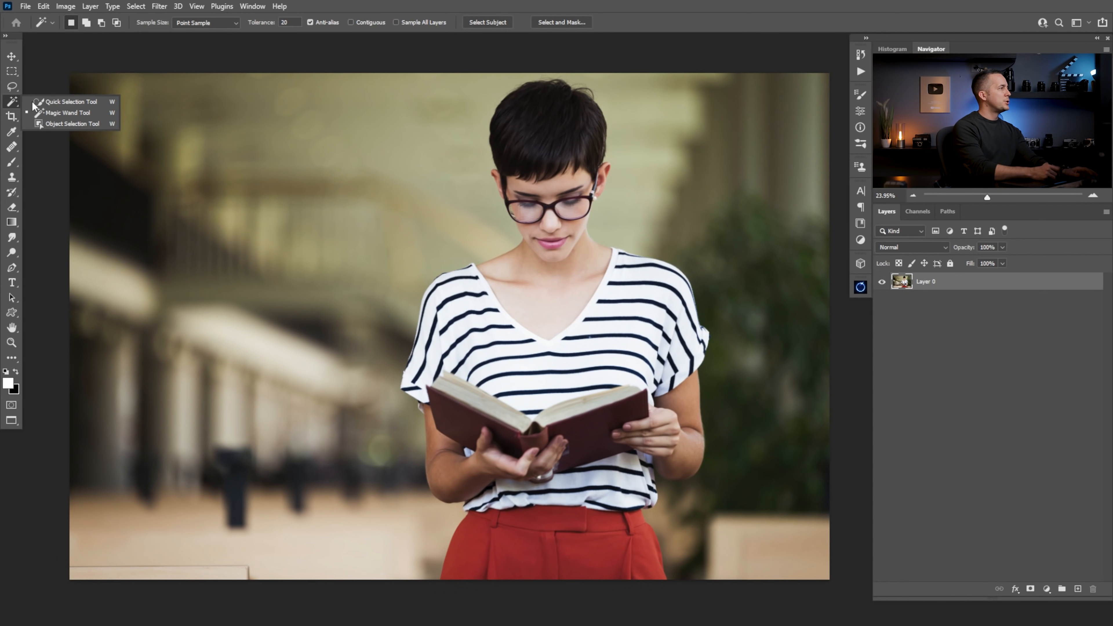
left_click(67, 123)
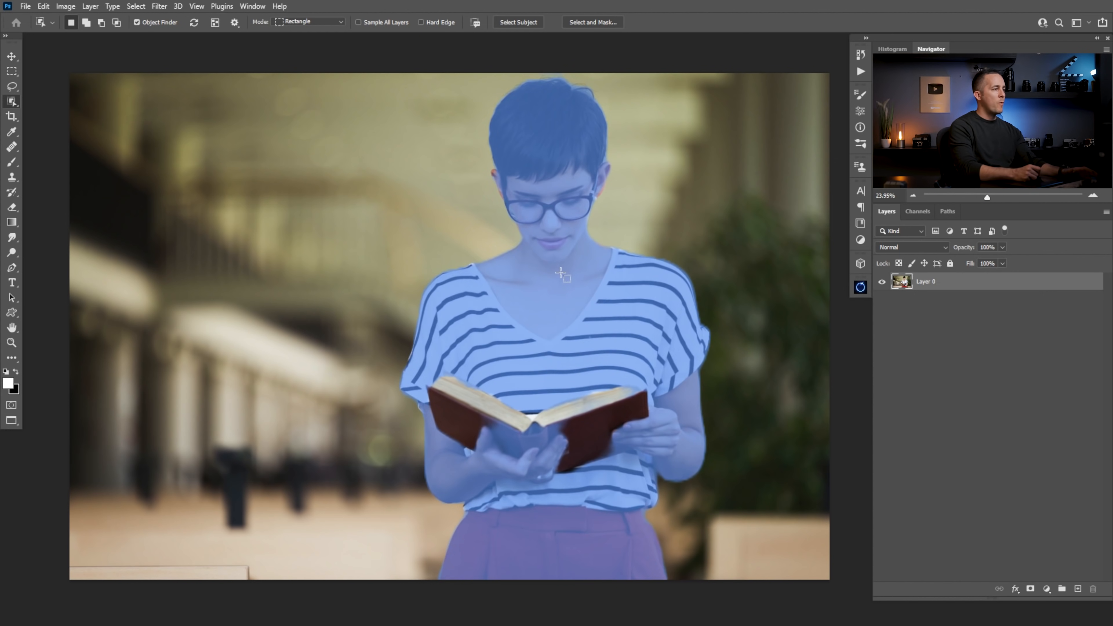
Check the Object Finder's overlay options, including the overlay color choices.
left_click(234, 22)
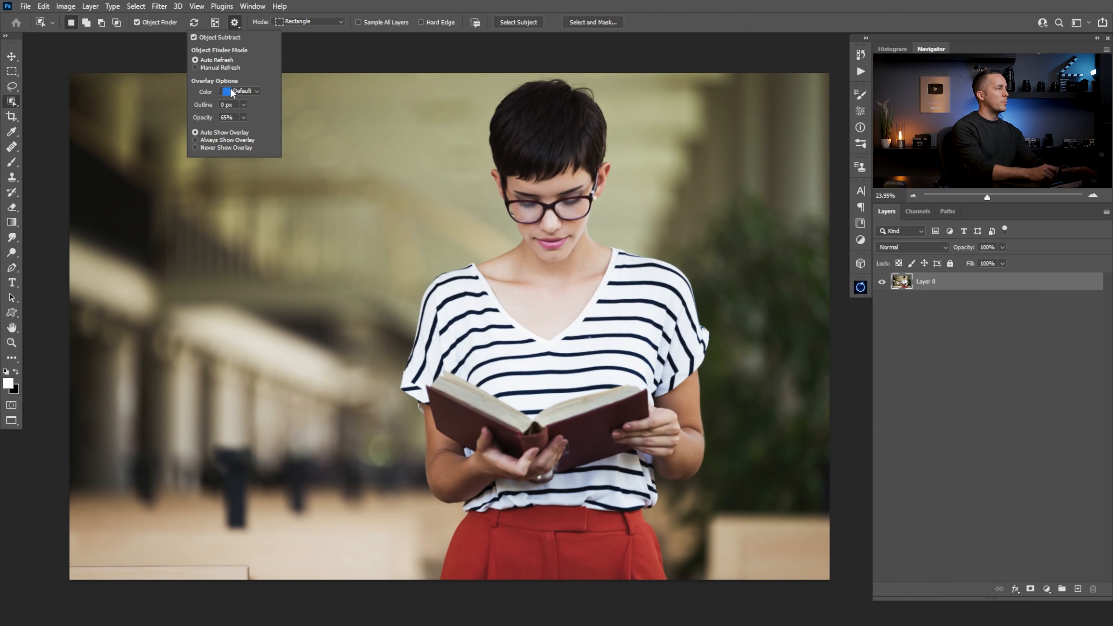
left_click(244, 90)
left_click(260, 66)
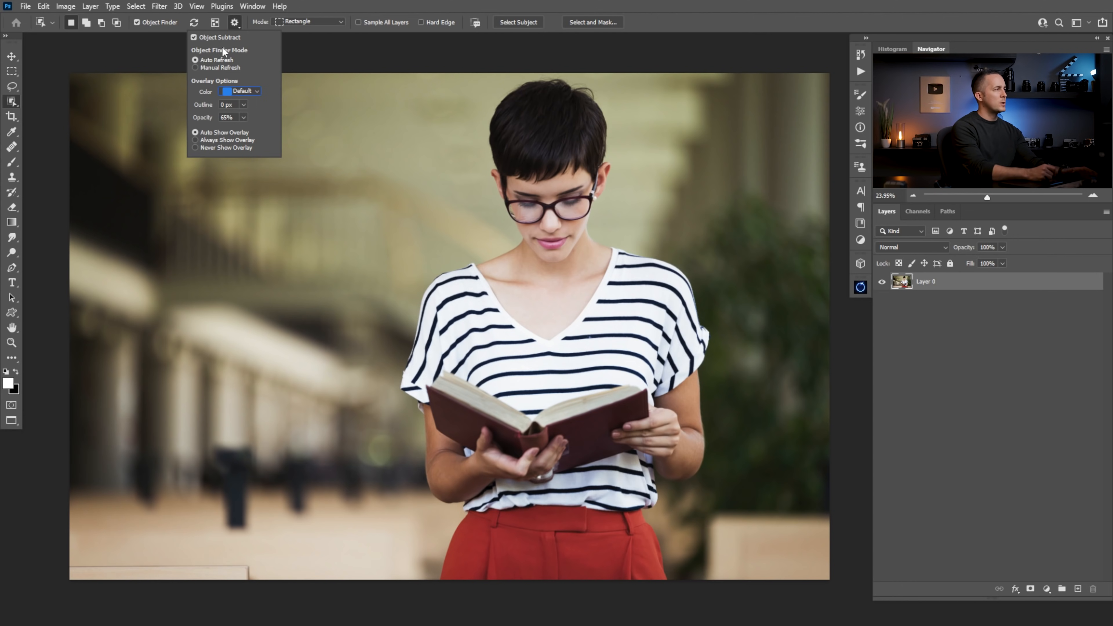
left_click(235, 23)
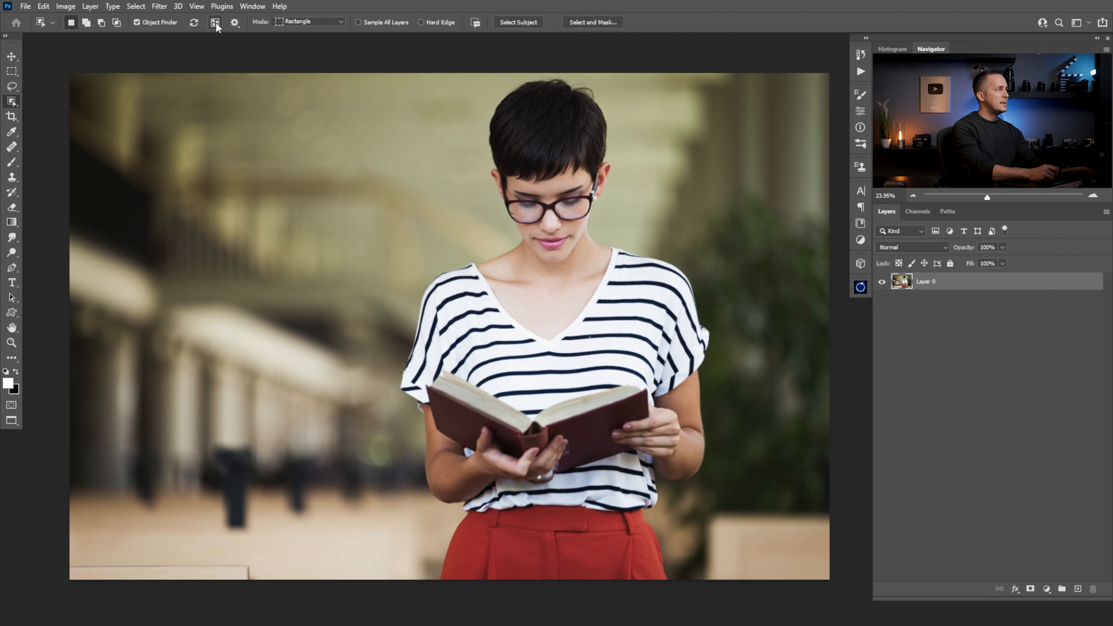
Preview all detectable objects in the photo and select the woman together with her book.
left_click(216, 24)
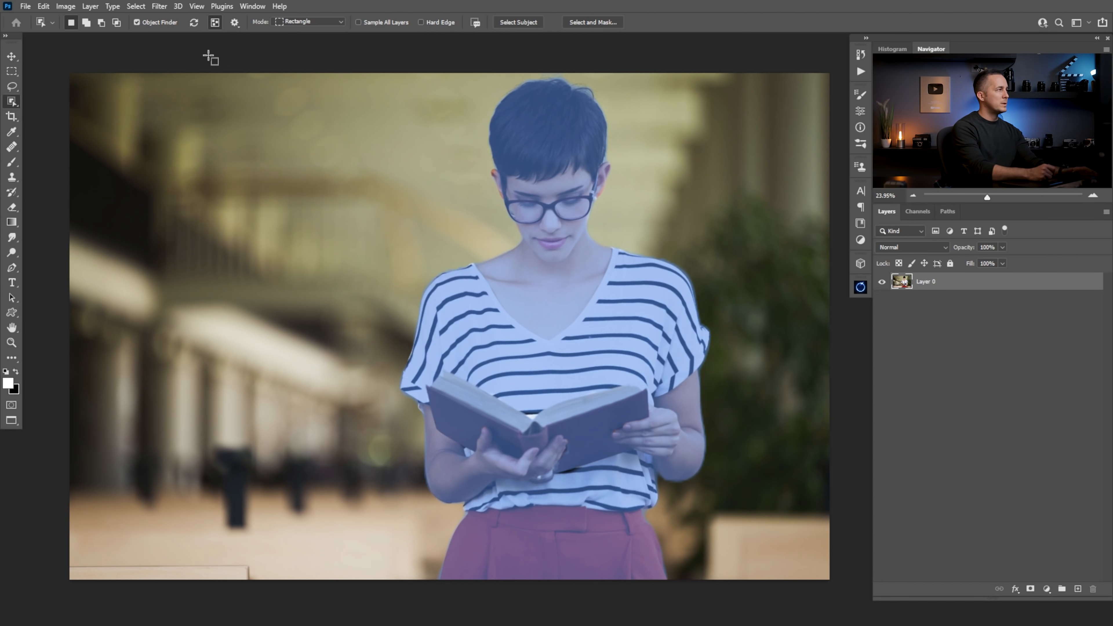
left_click(215, 25)
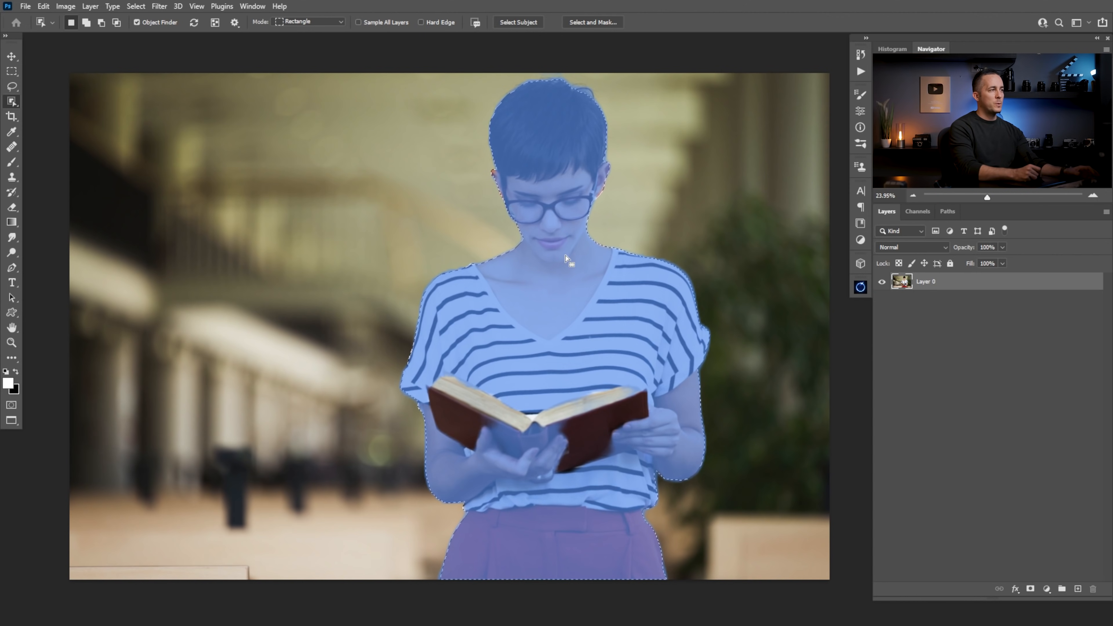
key("shift")
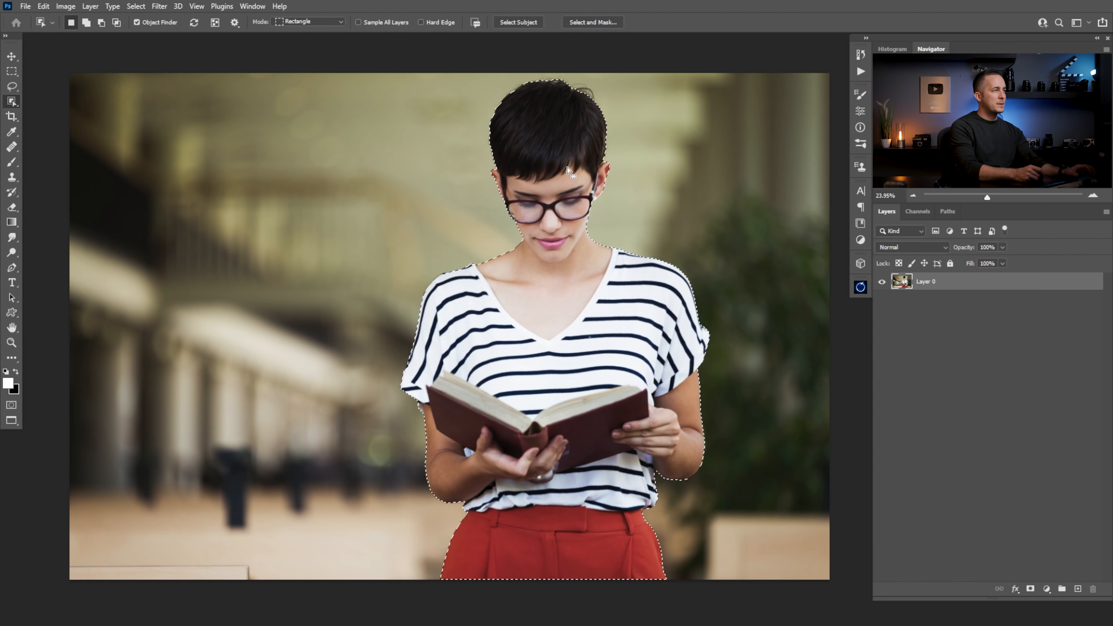
Open the selection in Select and Mask and run Refine Hair on the woman's hair edges.
left_click(589, 23)
left_click(558, 90, "ctrl")
left_click_drag(578, 101, 553, 188)
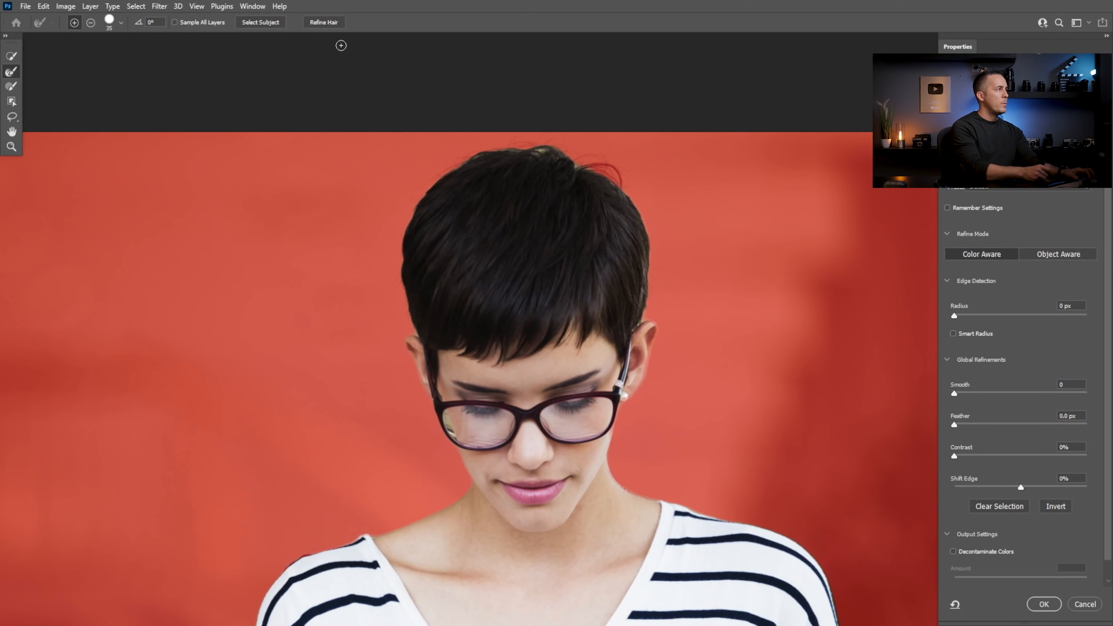
left_click(323, 23)
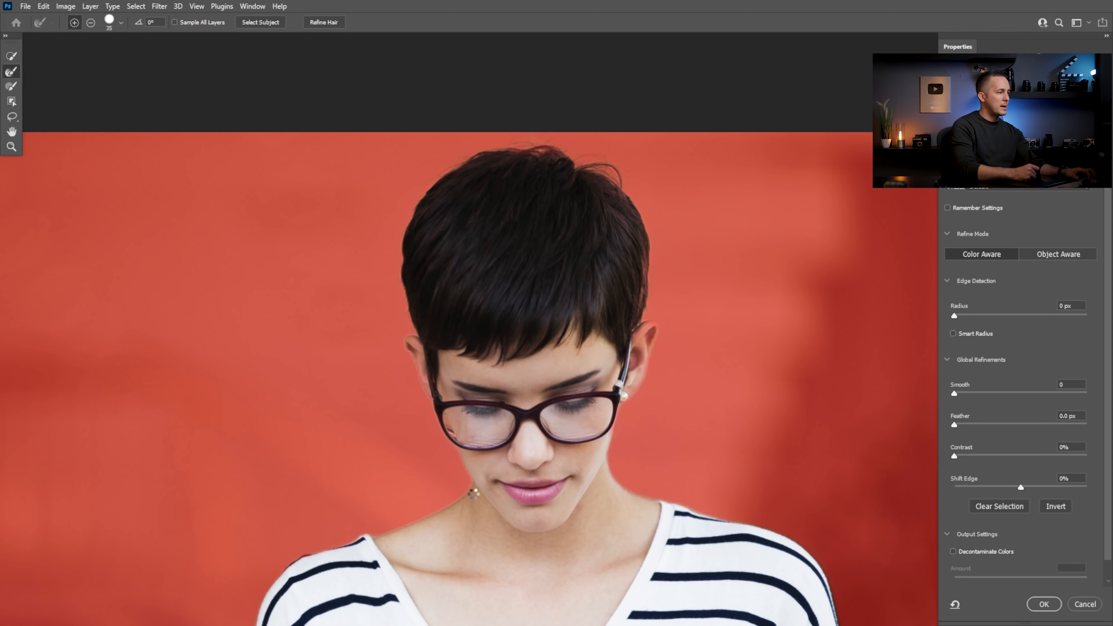
Inspect the cutout's edges around the shirt, book, arms and trousers, and apply the refined selection.
scroll(373, 308, "down", 6)
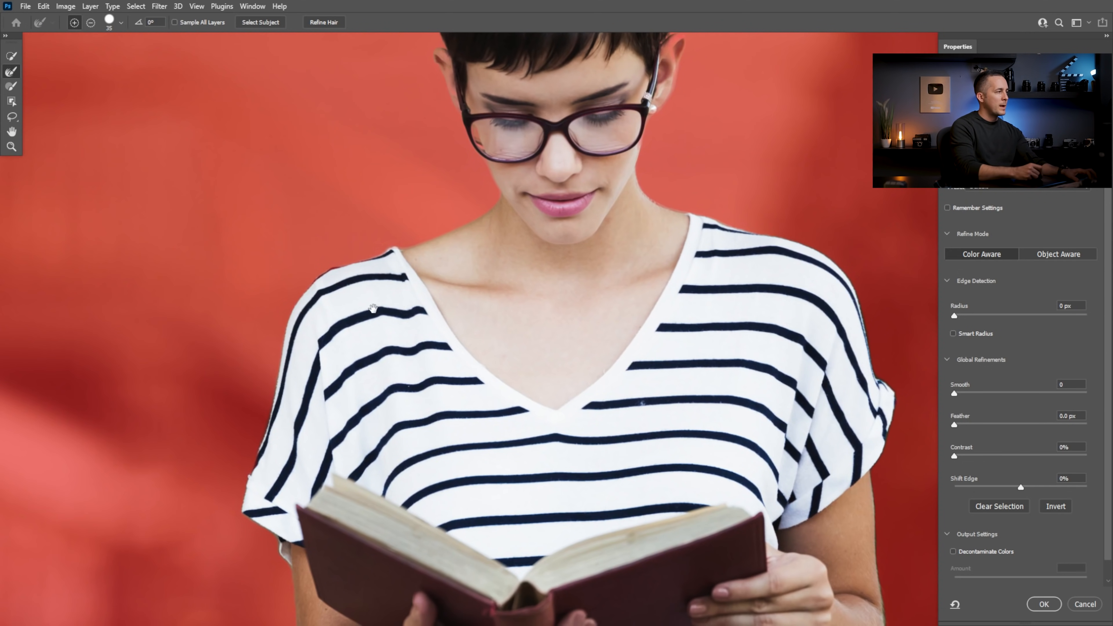
scroll(309, 394, "down", 5)
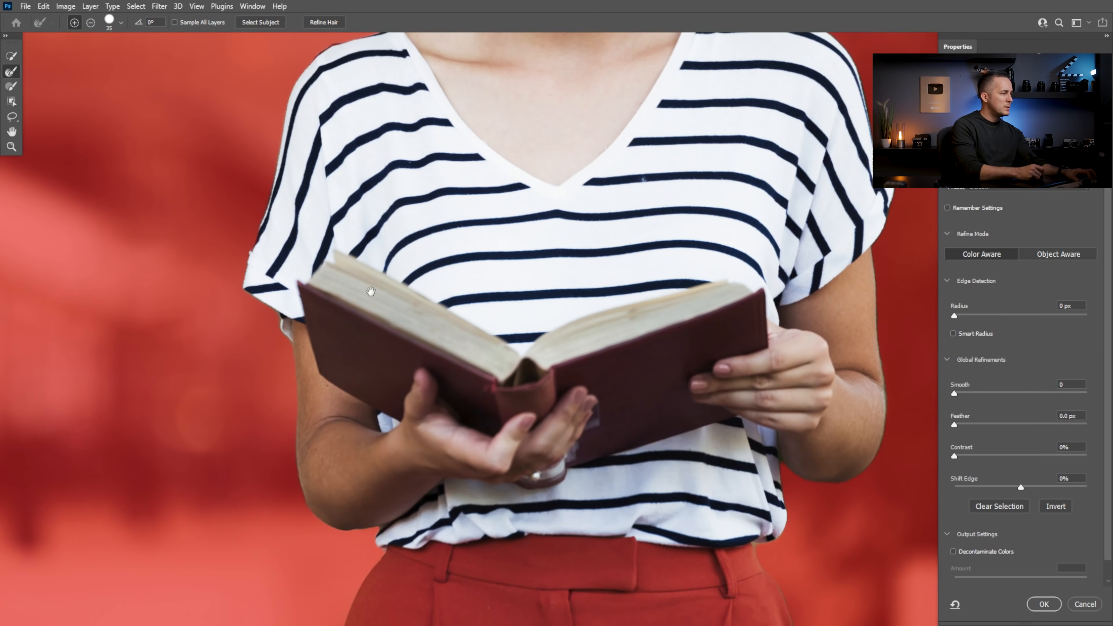
scroll(358, 335, "down", 5)
scroll(665, 348, "up", 9)
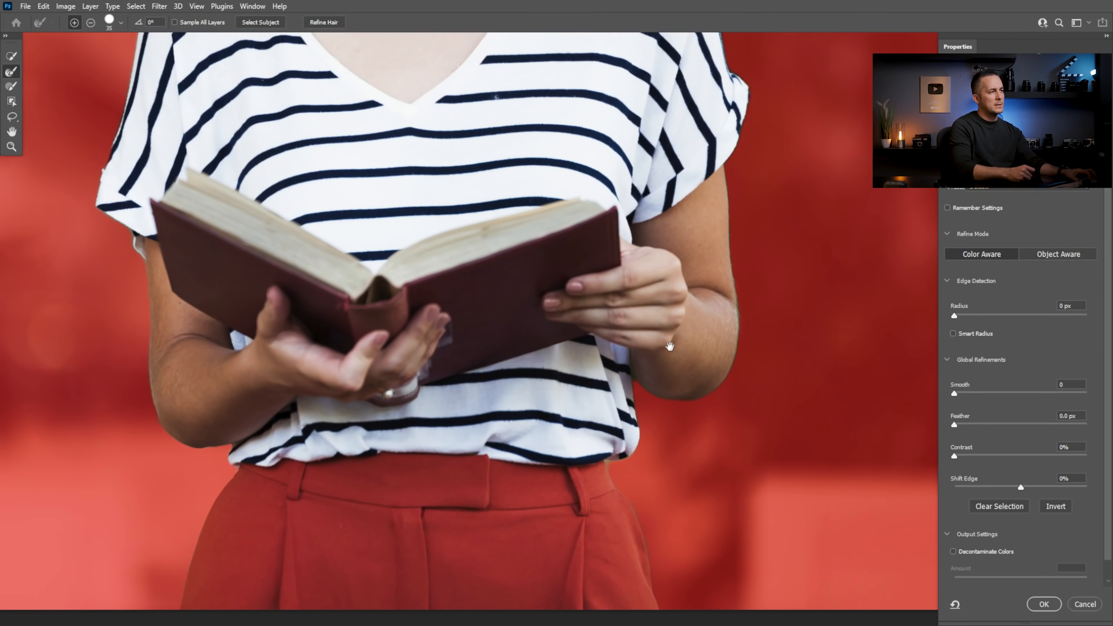
scroll(680, 445, "up", 3)
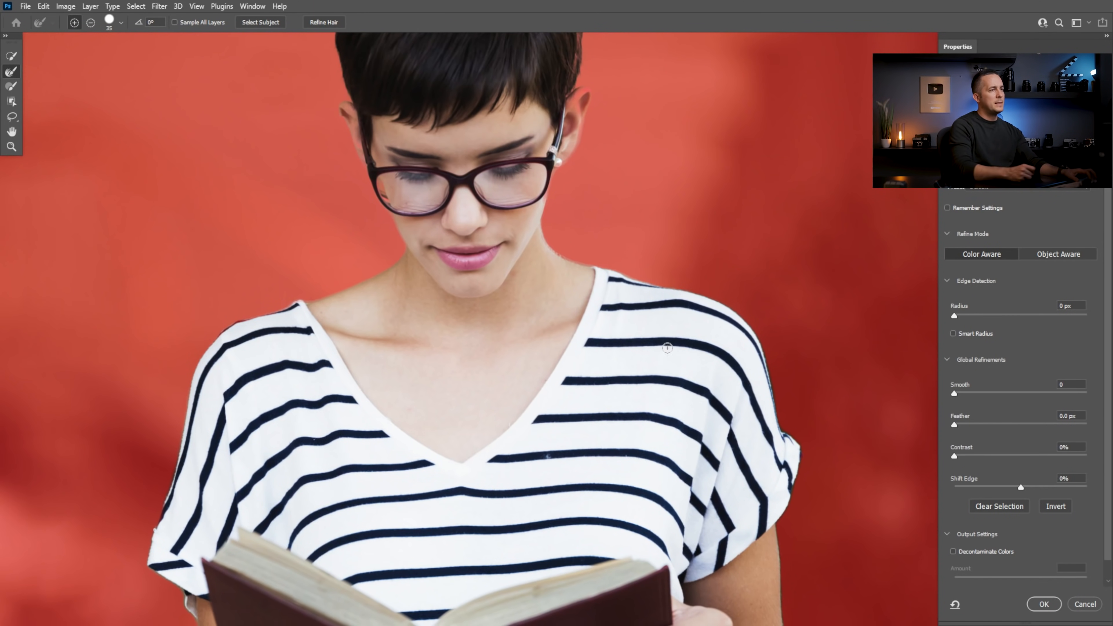
left_click(1045, 604)
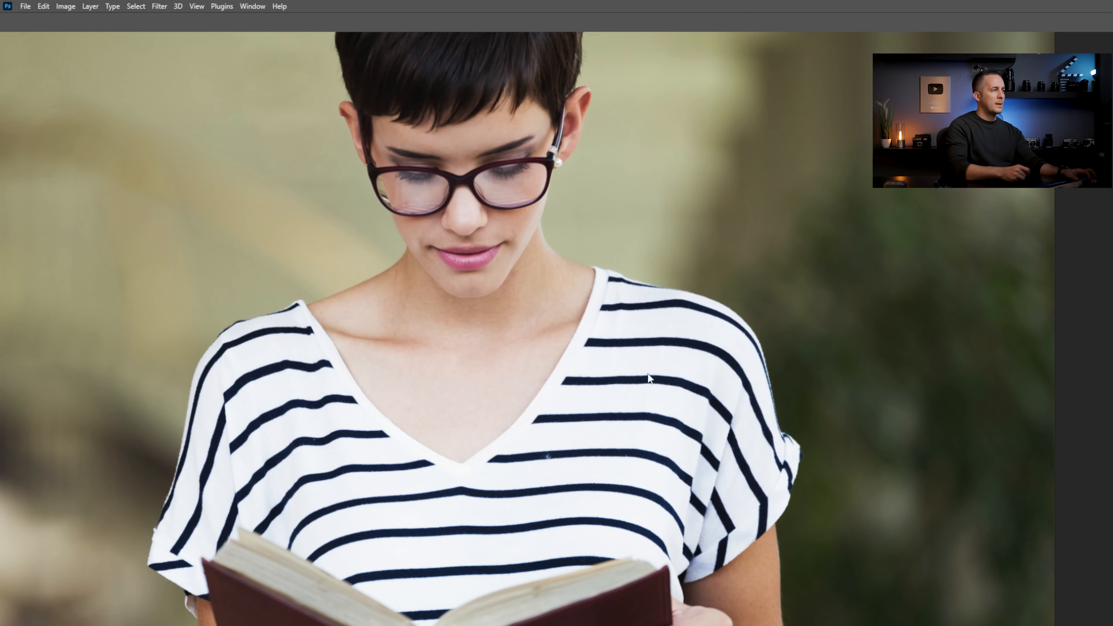
Add a layer mask from the selection to hide the background behind the woman.
key("ctrl+0")
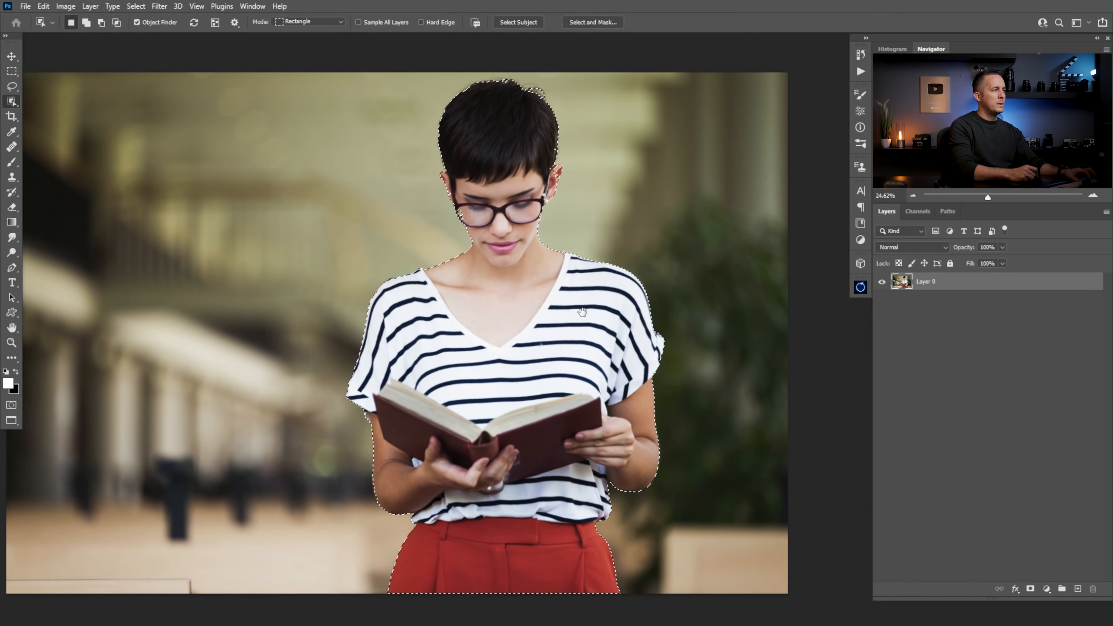
left_click(1031, 588)
scroll(529, 262, "down", 3)
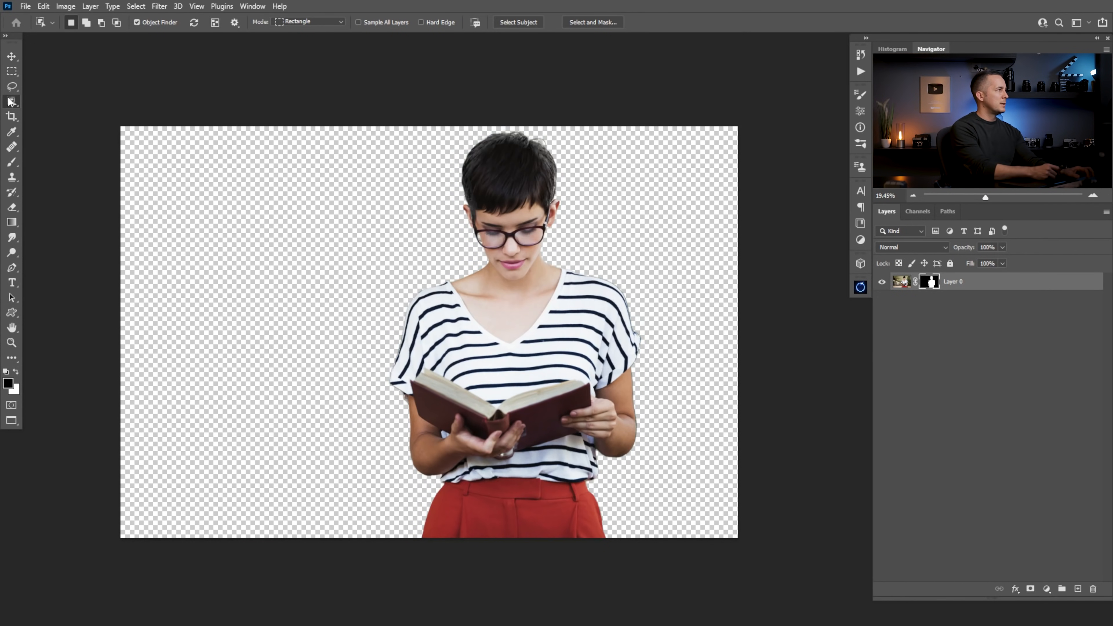
Add a Solid Color fill layer in dark blue (#021098) and place it beneath the woman's layer.
left_click(11, 57)
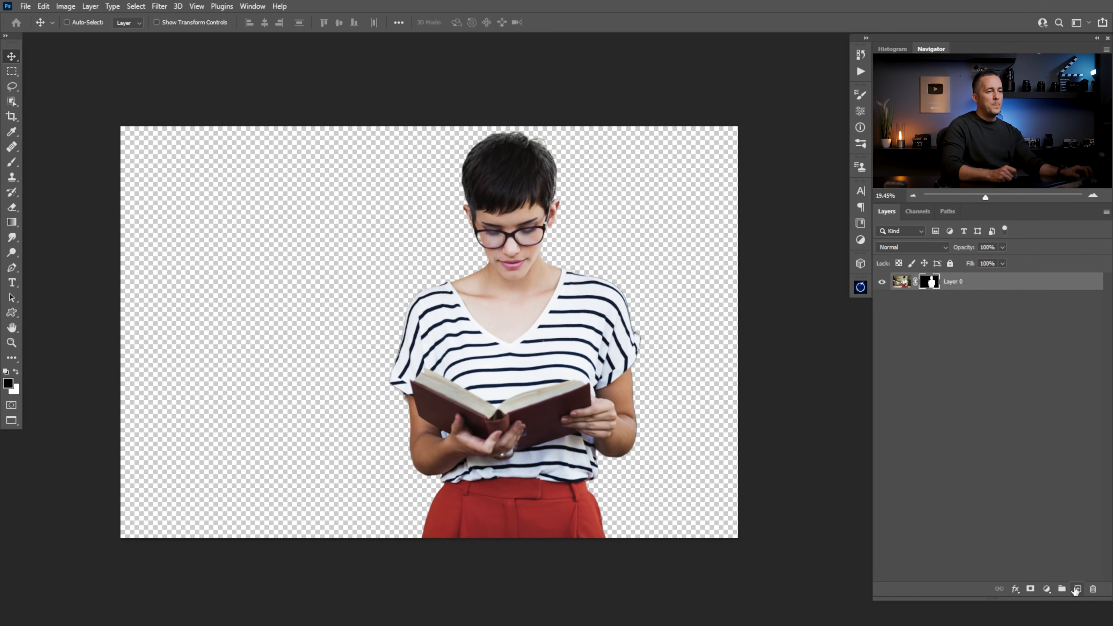
left_click(1047, 589)
left_click(1046, 391)
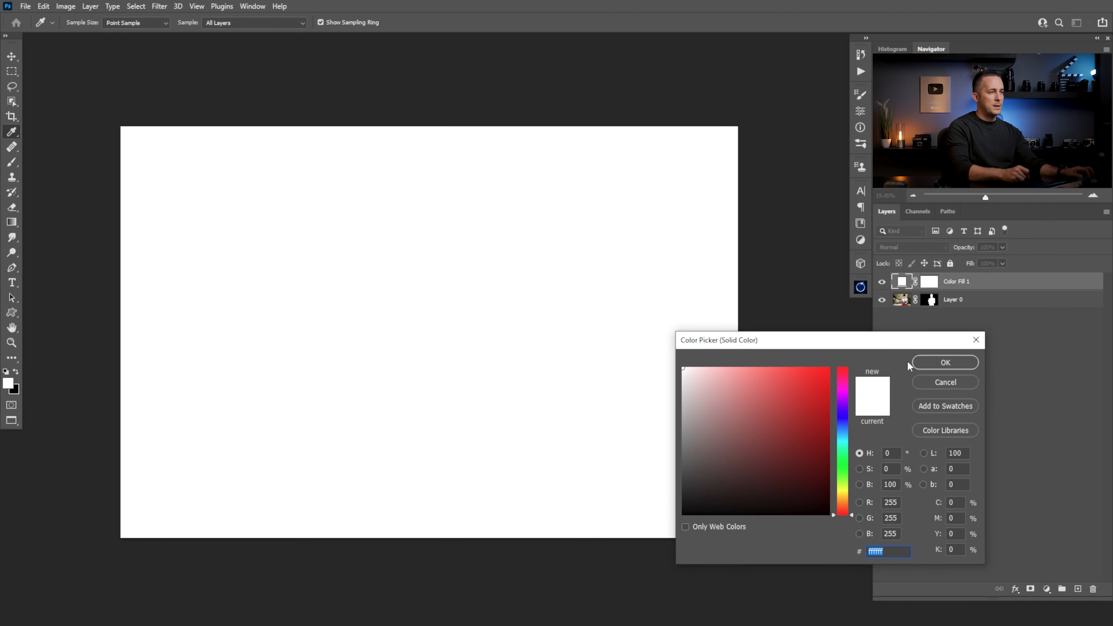
left_click(840, 463)
left_click(827, 427)
left_click(847, 417)
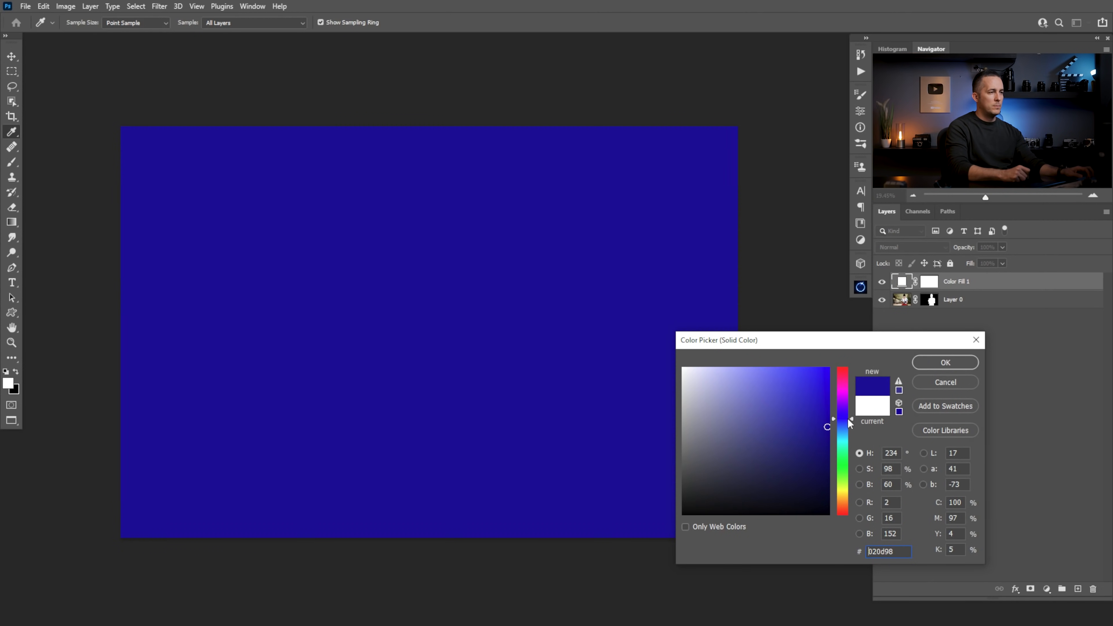
left_click(925, 363)
left_click_drag(901, 286, 899, 312)
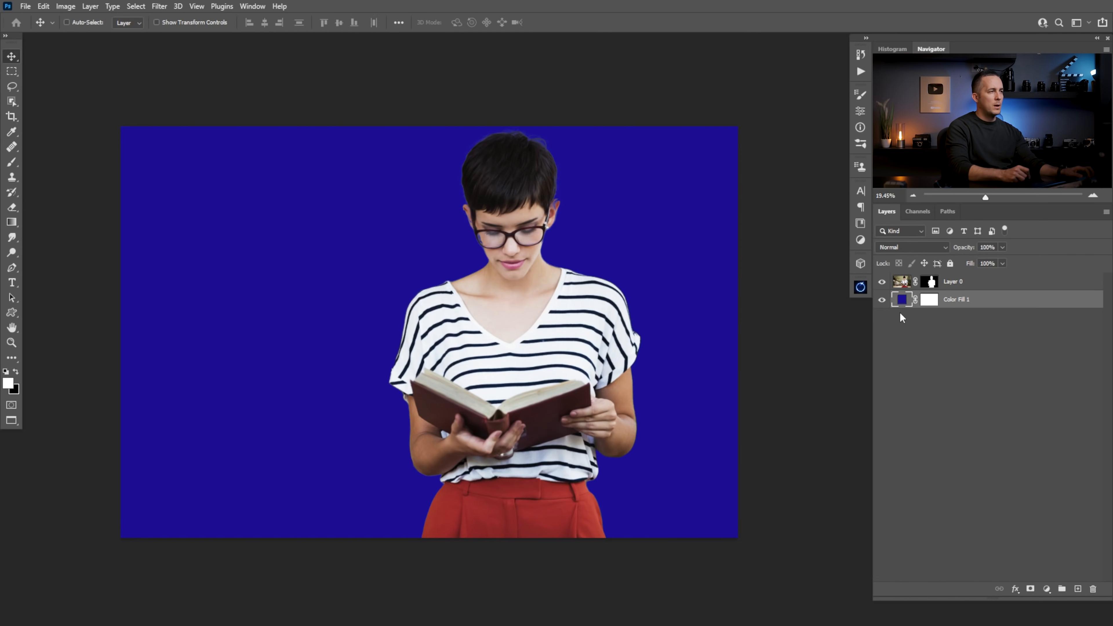
Change the background fill layer's color to a light pink.
double_click(902, 304)
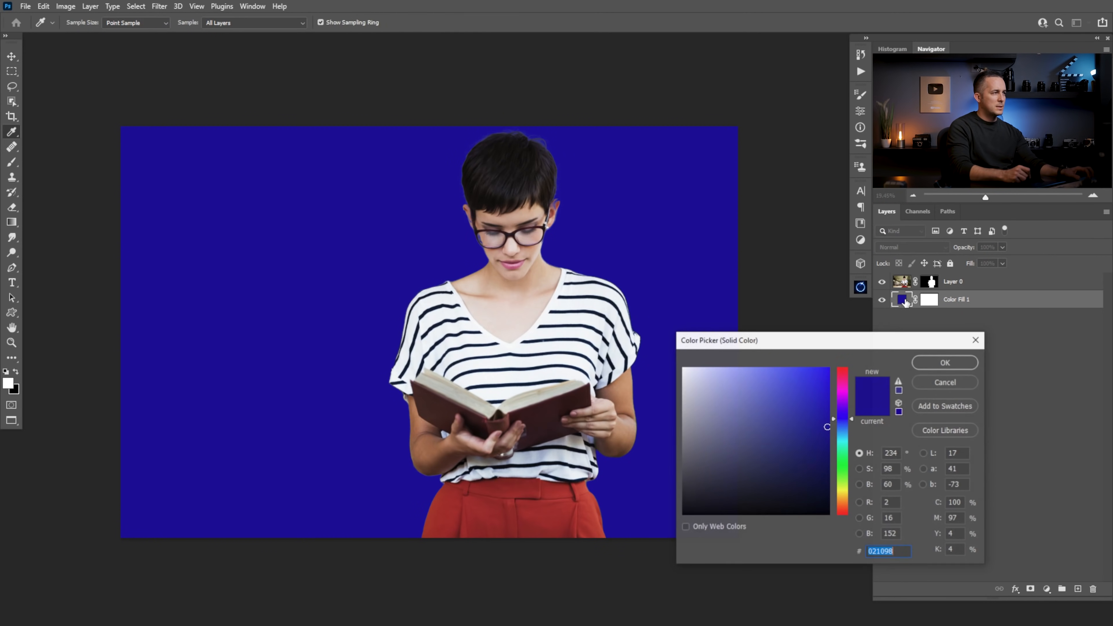
mouse_move(795, 420)
left_mouse_down()
mouse_move(726, 387)
mouse_move(738, 385)
left_mouse_up()
left_click_drag(848, 419, 850, 383)
left_click(945, 362)
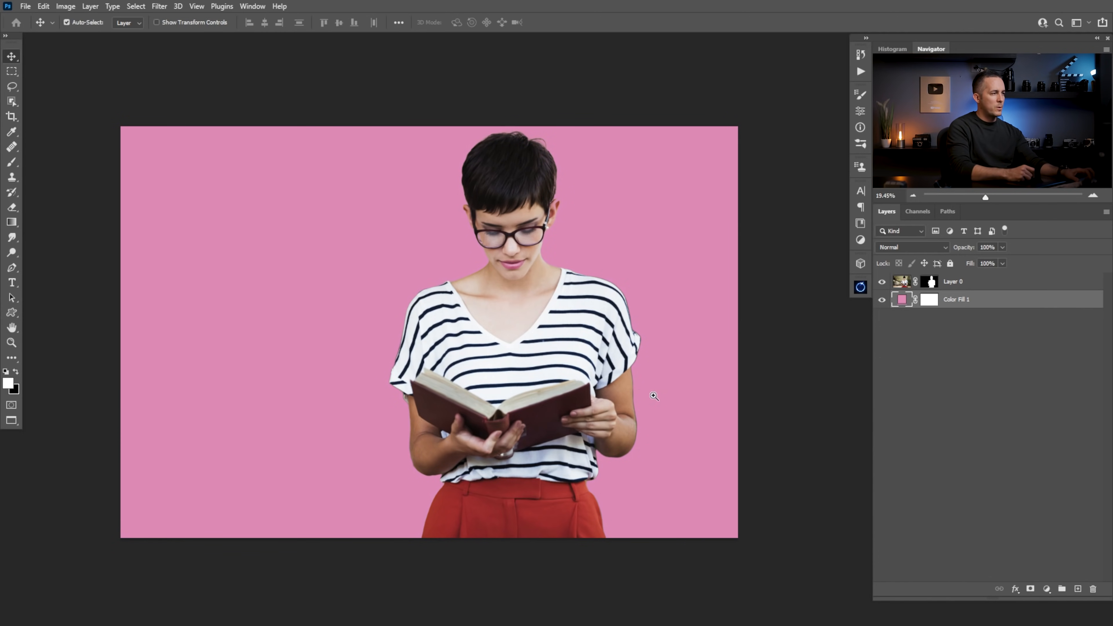
Make the woman's masked layer active and set up a 90 px Hard Round brush for painting on its mask.
left_click_drag(654, 396, 679, 383)
left_click(627, 381, "ctrl")
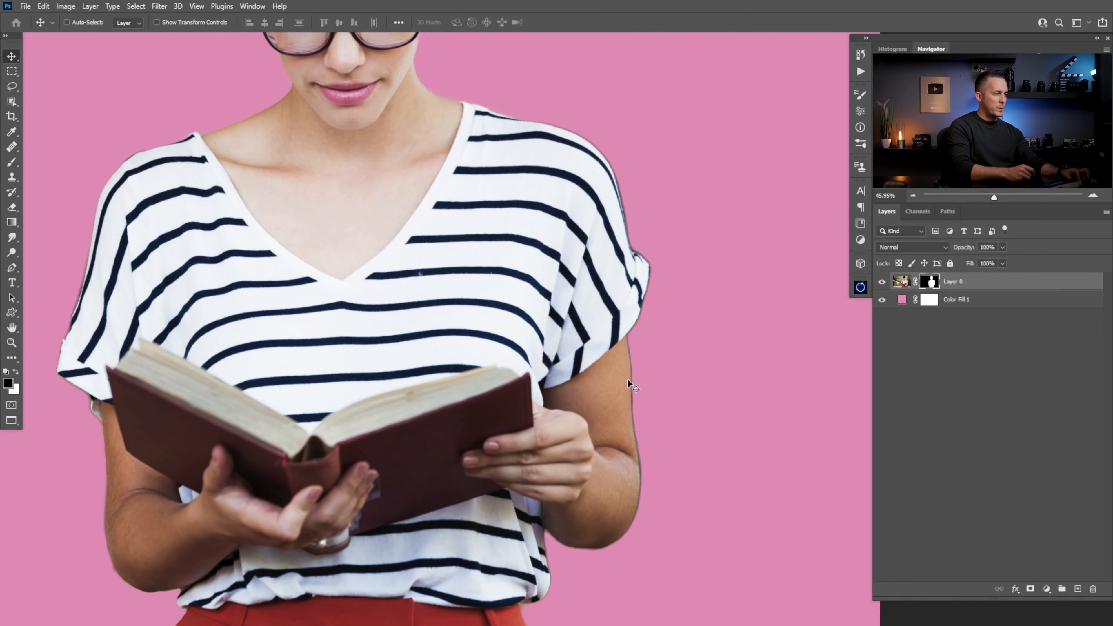
key("b")
right_click(653, 368)
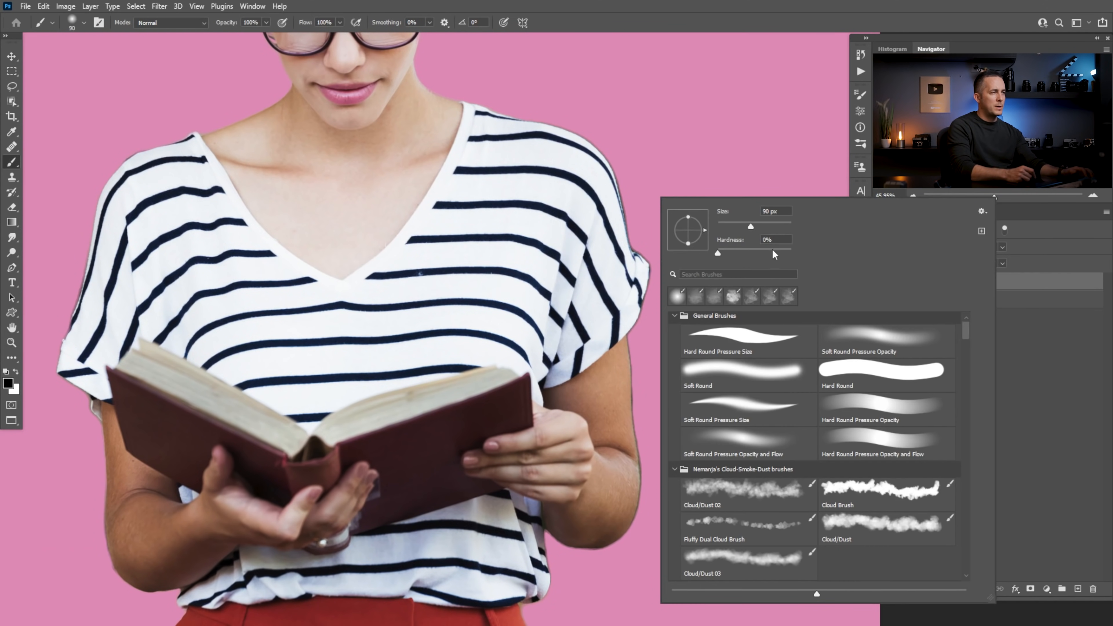
left_click(890, 373)
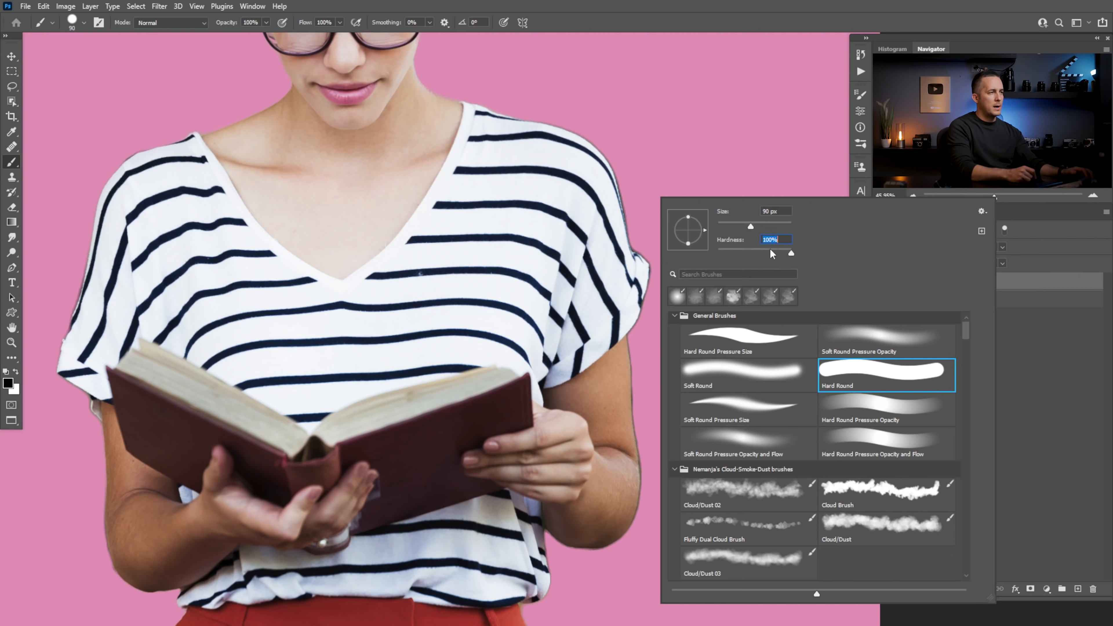
key("Return")
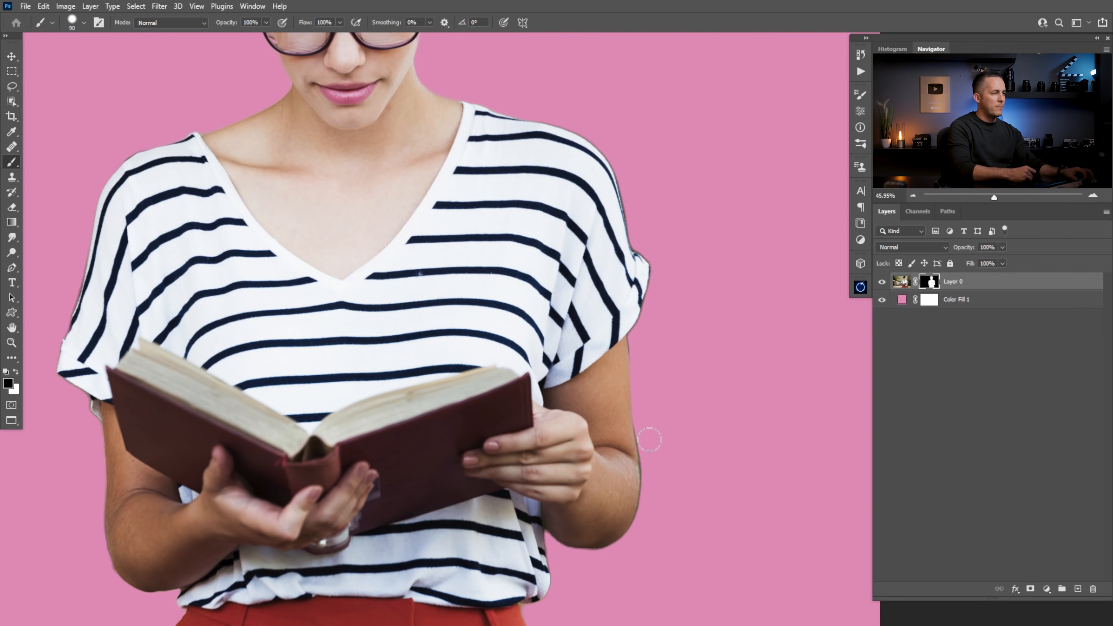
Clean the mask edge along the woman's left arm, and set a white 8 px brush for restoring details near the shirt.
scroll(622, 404, "down", 2)
scroll(596, 318, "up", 3)
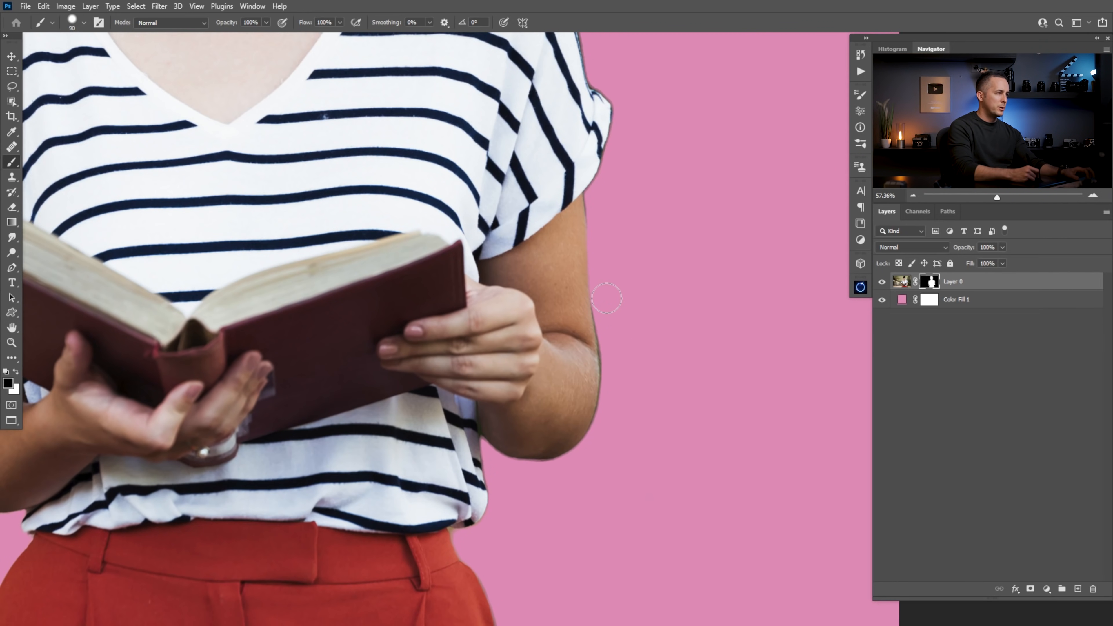
key("x")
key("bracketleft")
key("bracketleft")
key("bracketleft")
key("bracketleft")
key("bracketleft")
key("bracketleft")
key("bracketleft")
key("bracketleft")
key("bracketleft")
key("bracketleft")
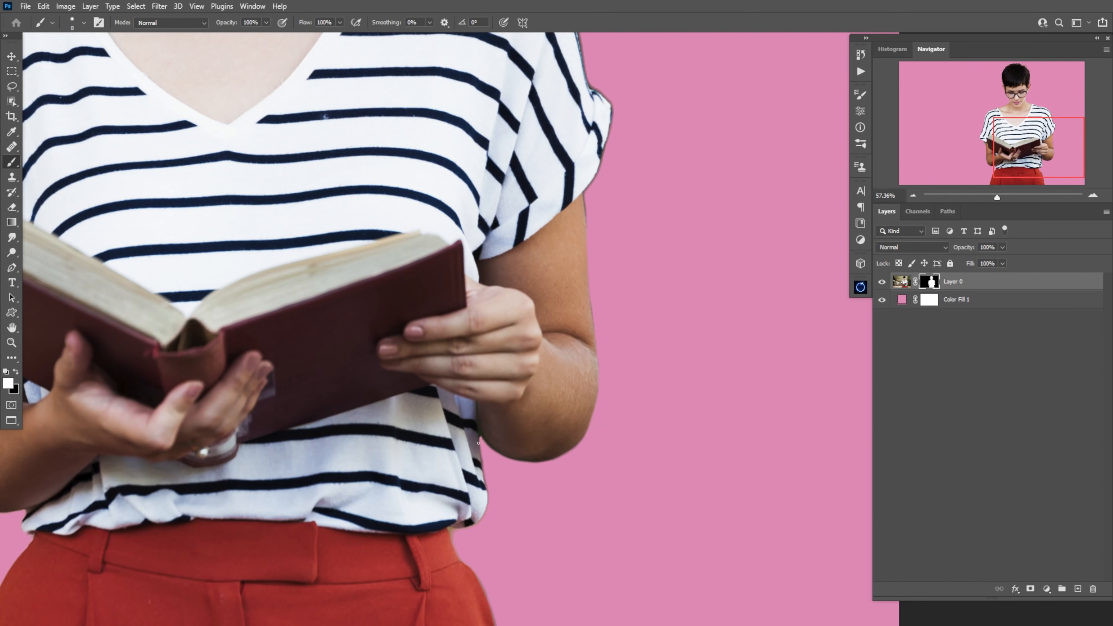
Paint black on the mask with a 60 px brush to clean the edge along the woman's left shoulder and sleeve.
key("x")
scroll(478, 443, "up", 2)
key("bracketright")
key("bracketright")
key("bracketright")
key("bracketright")
key("bracketright")
key("bracketright")
key("bracketright")
scroll(583, 281, "up", 4)
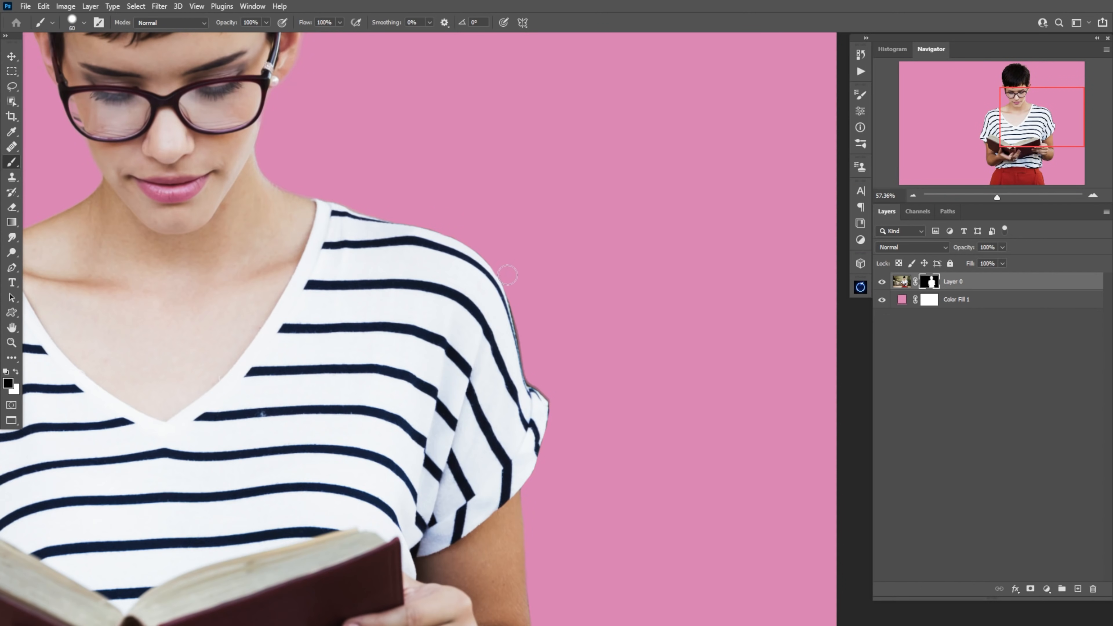
scroll(508, 275, "up", 3)
scroll(421, 356, "up", 4)
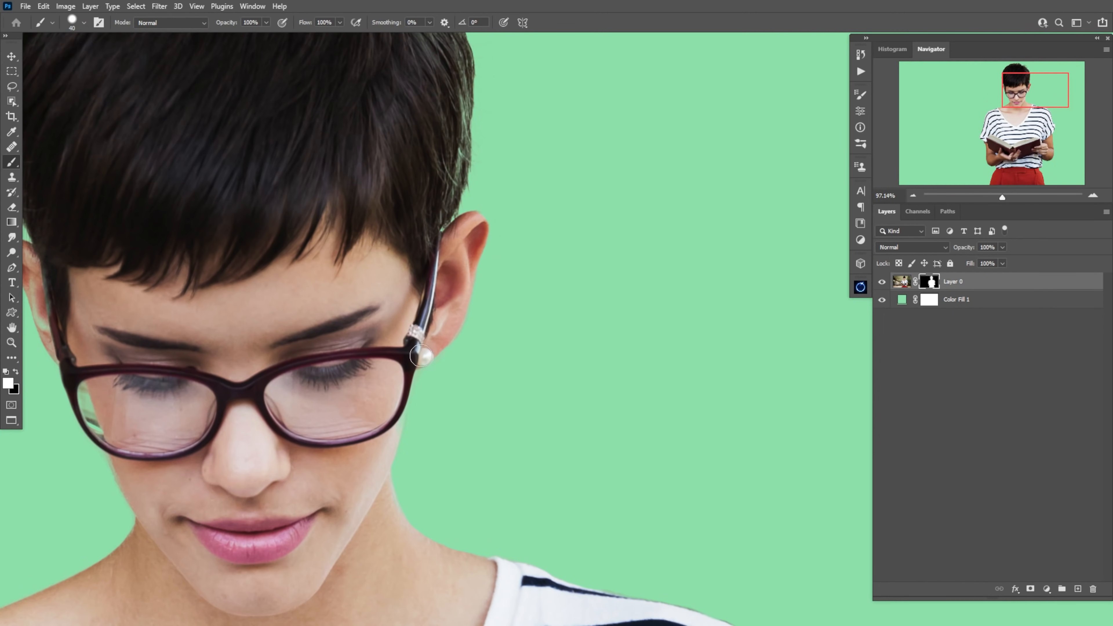
Clean the mask edge along the waist and hip on the photo's left side, restoring with white and hiding with black using a small brush.
key("x")
scroll(438, 307, "up", 2)
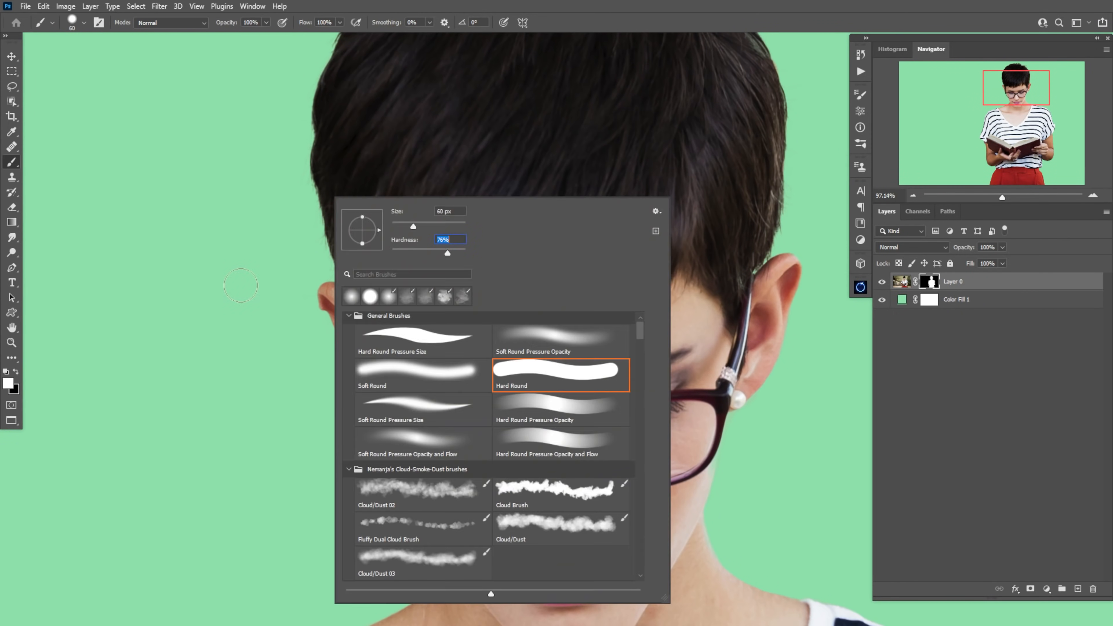
scroll(340, 297, "down", 4)
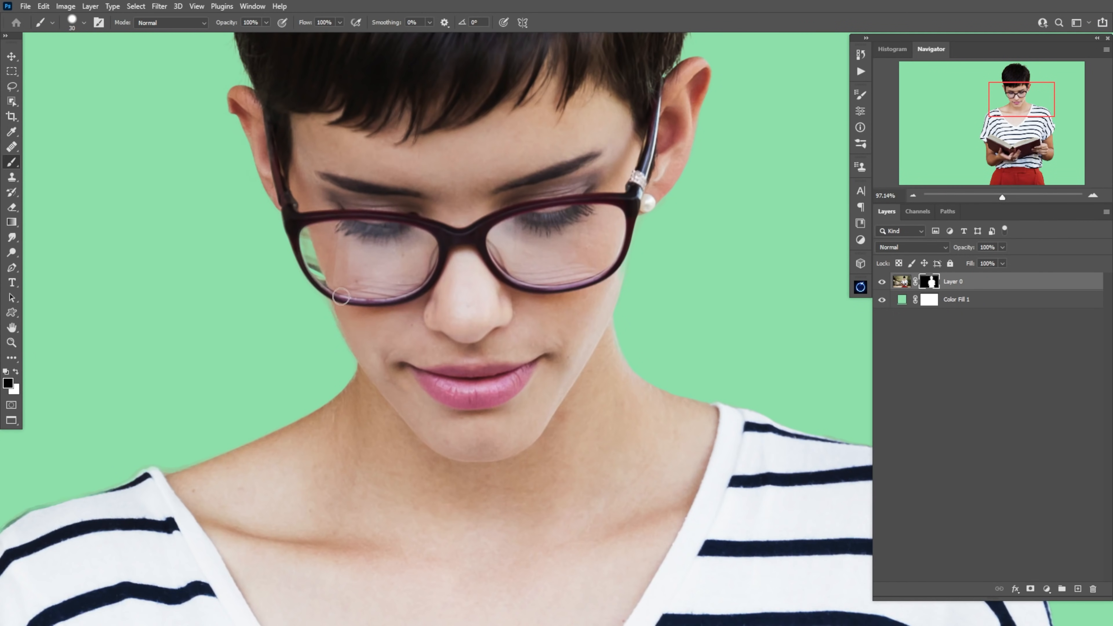
scroll(341, 297, "down", 3)
scroll(334, 389, "down", 6)
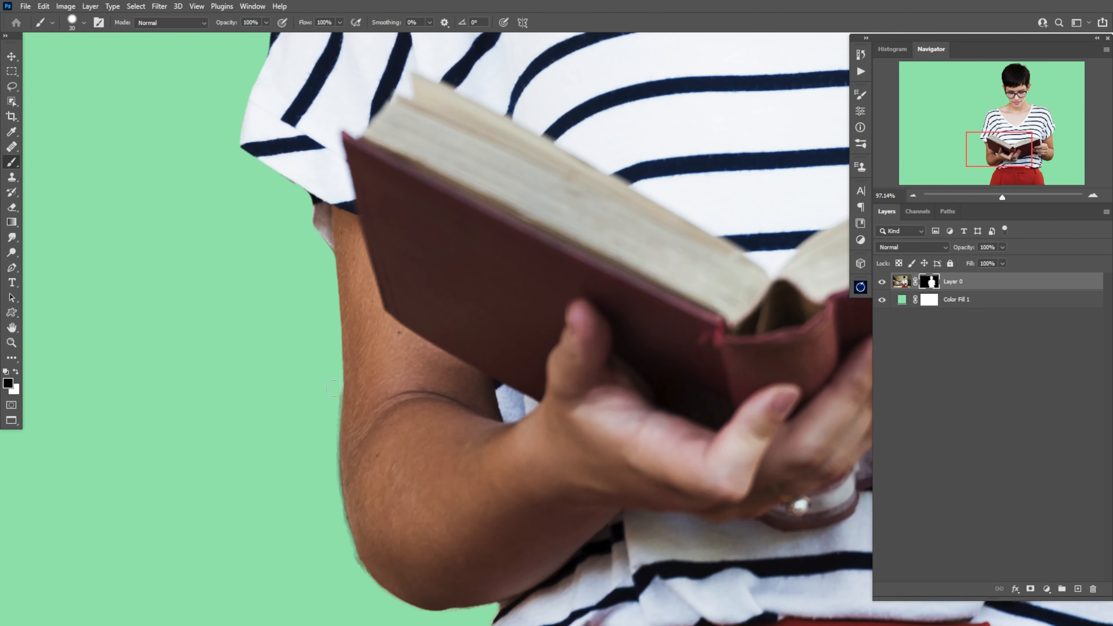
scroll(334, 389, "down", 6)
key("bracketleft")
key("x")
left_click_drag(475, 286, 486, 293)
key("x")
left_click_drag(453, 338, 383, 529)
key("x")
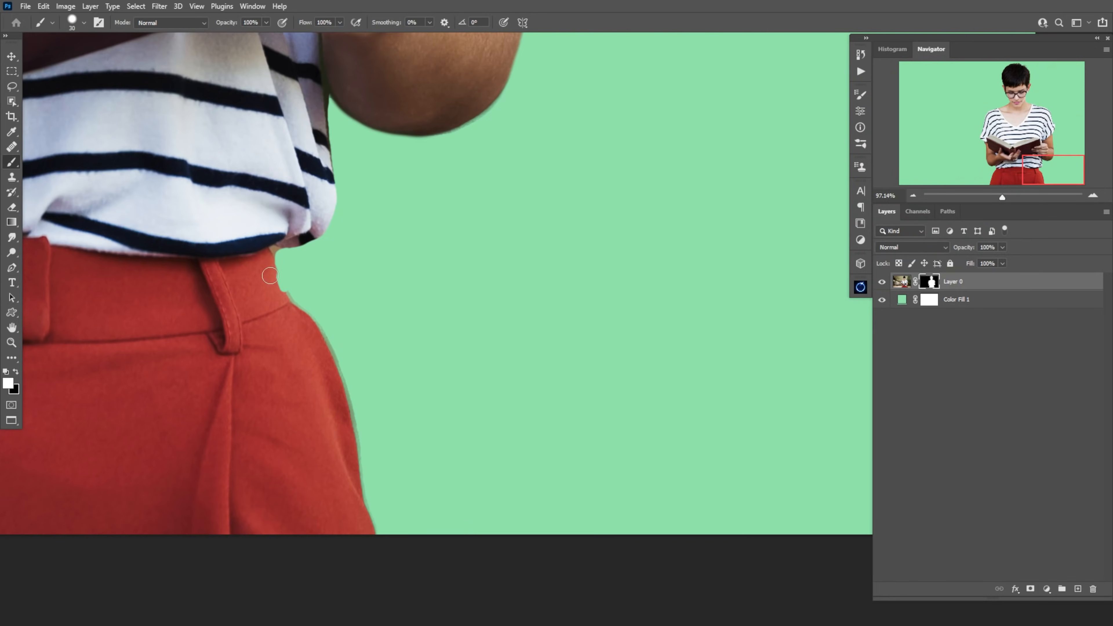
Paint black on the mask with the 30 px brush along the waistband and hip of the red pants on the photo's right side.
key("x")
left_click_drag(268, 266, 354, 430)
scroll(616, 347, "up", 6)
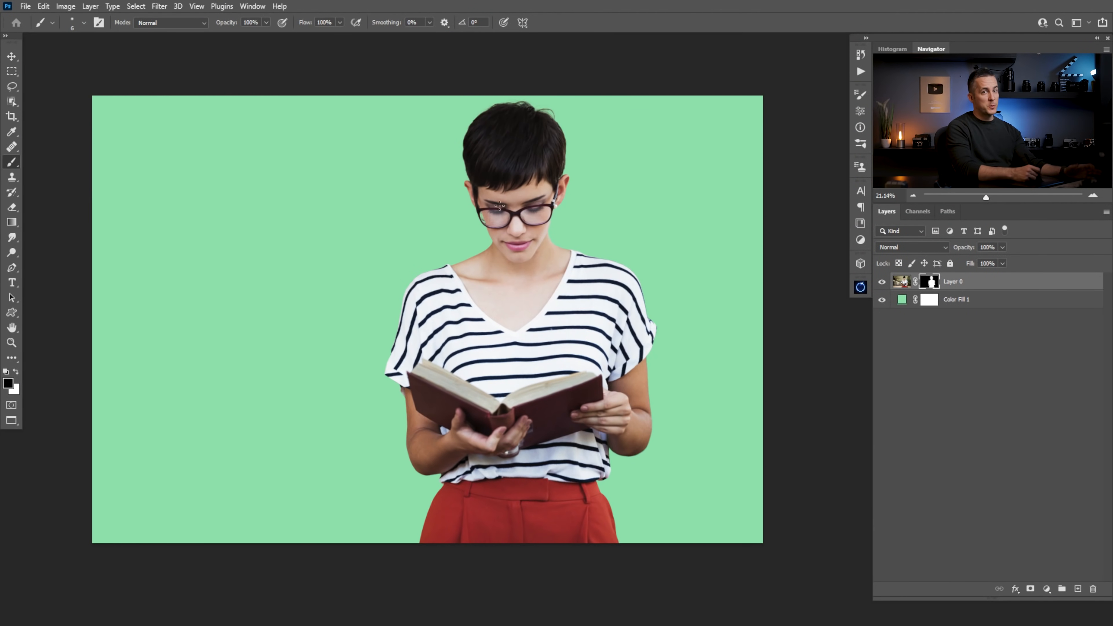
key("x")
Copy the woman's masked layer from the cutout document into the library photo document.
left_click(896, 285)
key("ctrl+Tab")
left_click_drag(894, 288, 547, 380)
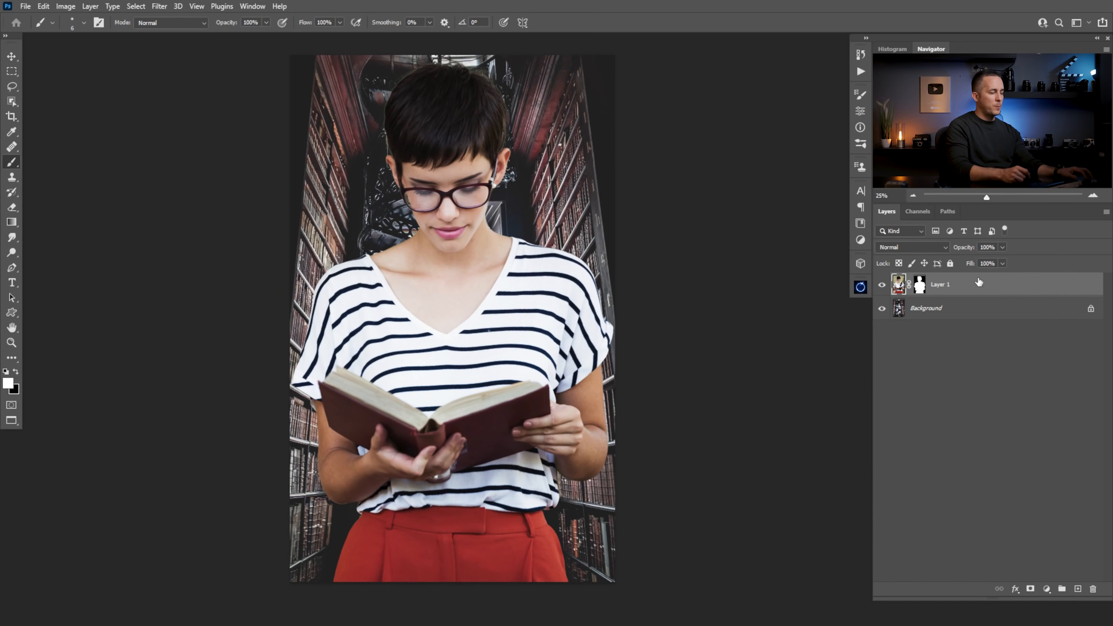
Place a duplicate of the woman's masked layer beneath the unlocked library background and name it Backup.
key("ctrl+j")
left_click(1091, 332)
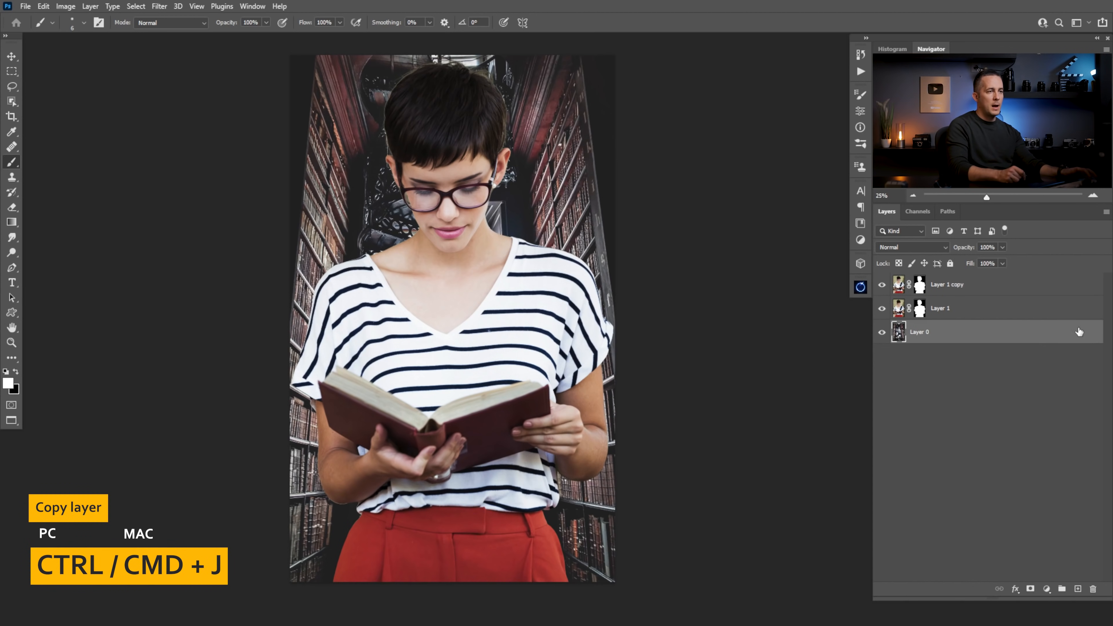
left_click_drag(970, 285, 939, 356)
double_click(948, 333)
type("Backup")
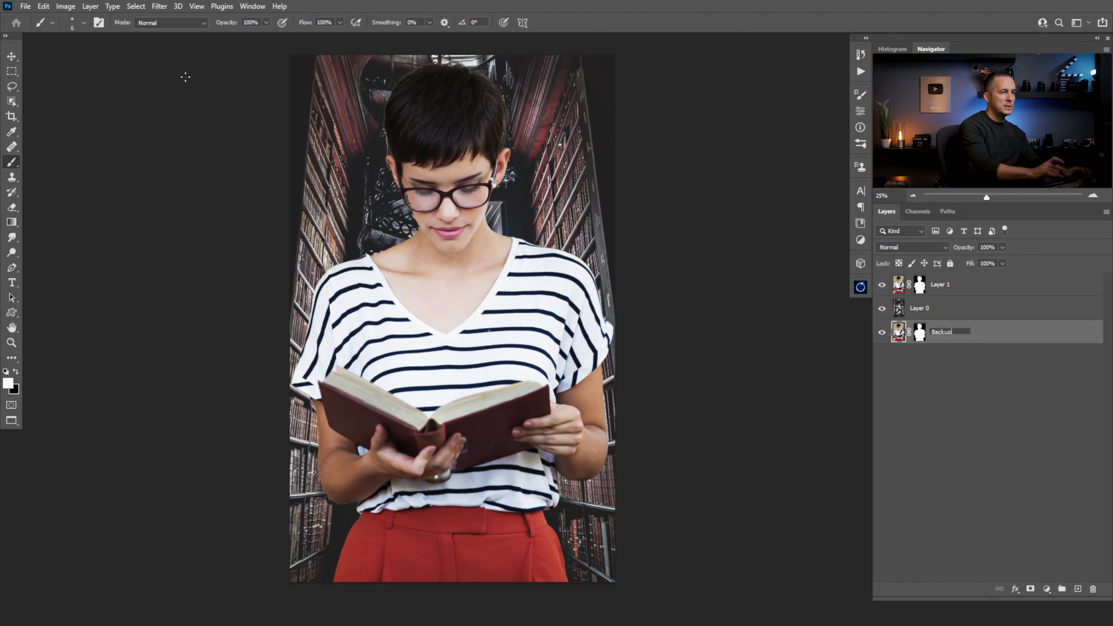
key("Return")
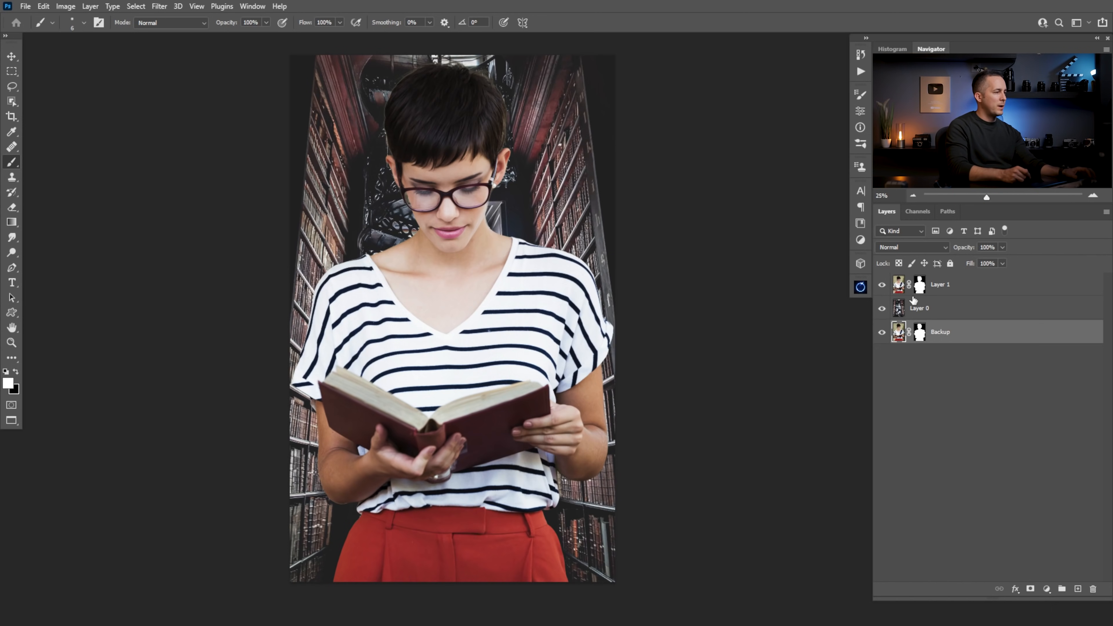
Apply the layer mask on the woman's top layer and rename that layer Model.
right_click(919, 284)
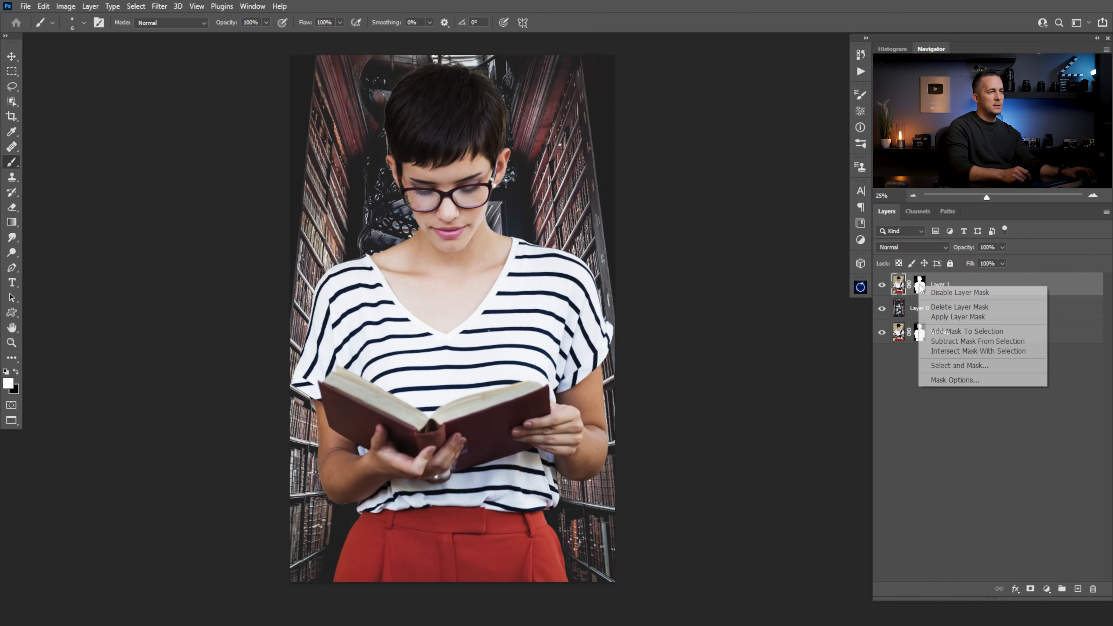
left_click(942, 319)
type("M")
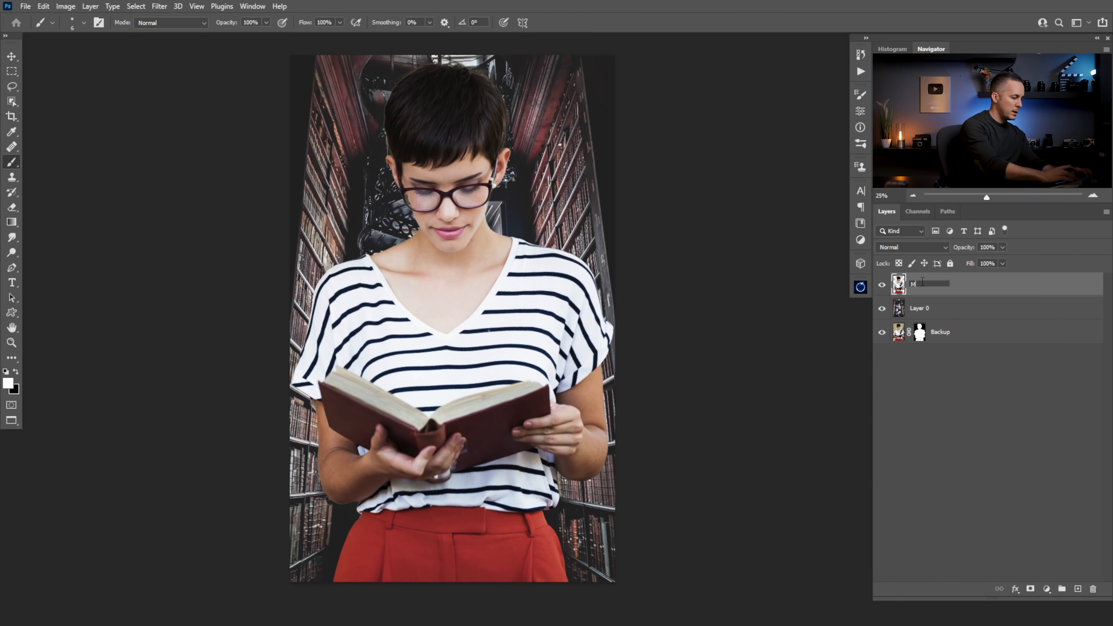
type("odel")
key("Return")
Convert the Model layer to a smart object and scale it to about 58.2%, centered on the canvas's bottom edge.
right_click(949, 273)
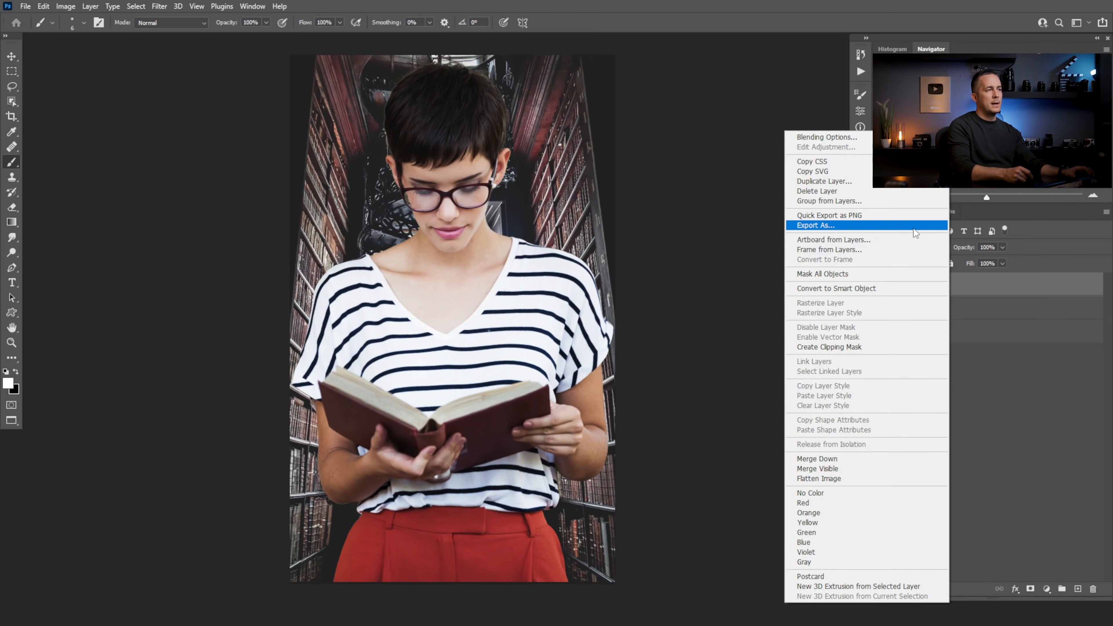
left_click(872, 288)
key("ctrl+t")
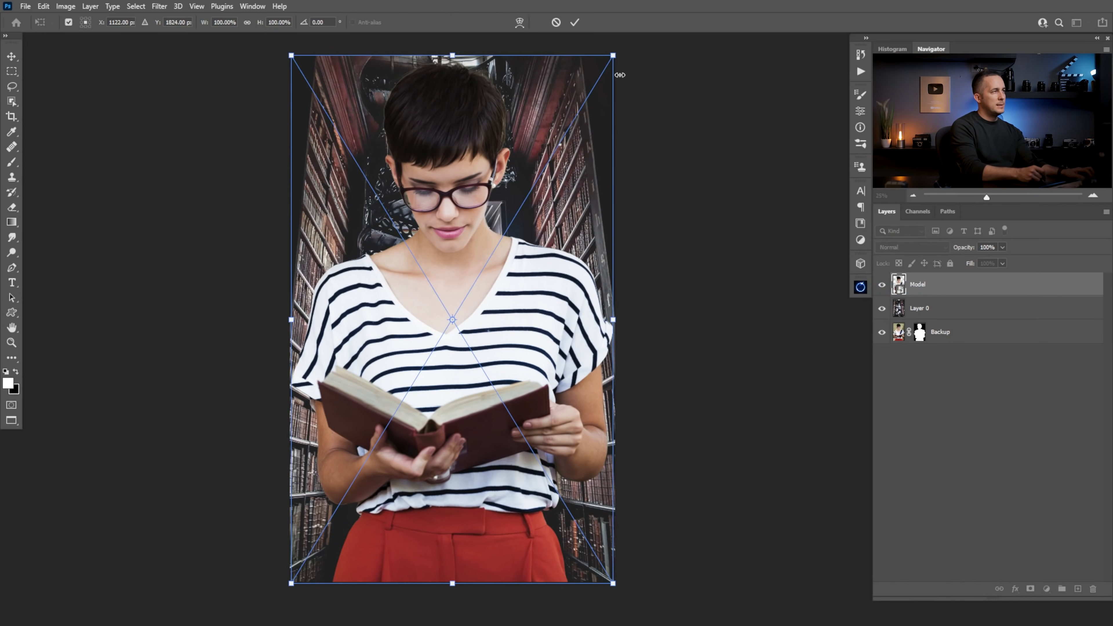
left_click_drag(616, 56, 498, 338)
left_click_drag(432, 505, 506, 371)
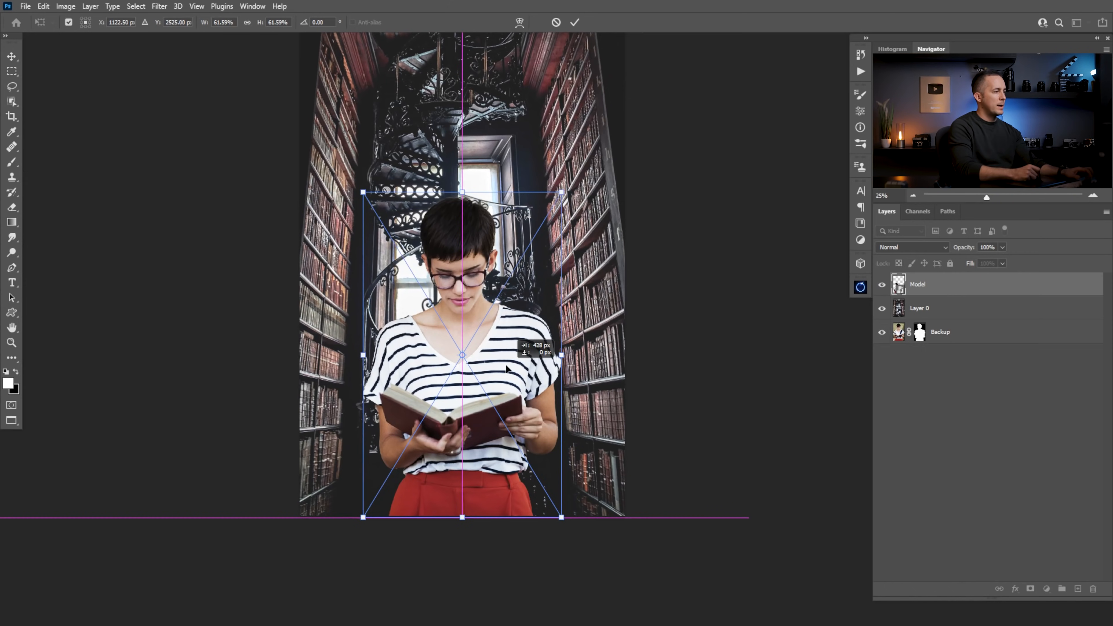
left_click_drag(462, 192, 484, 208)
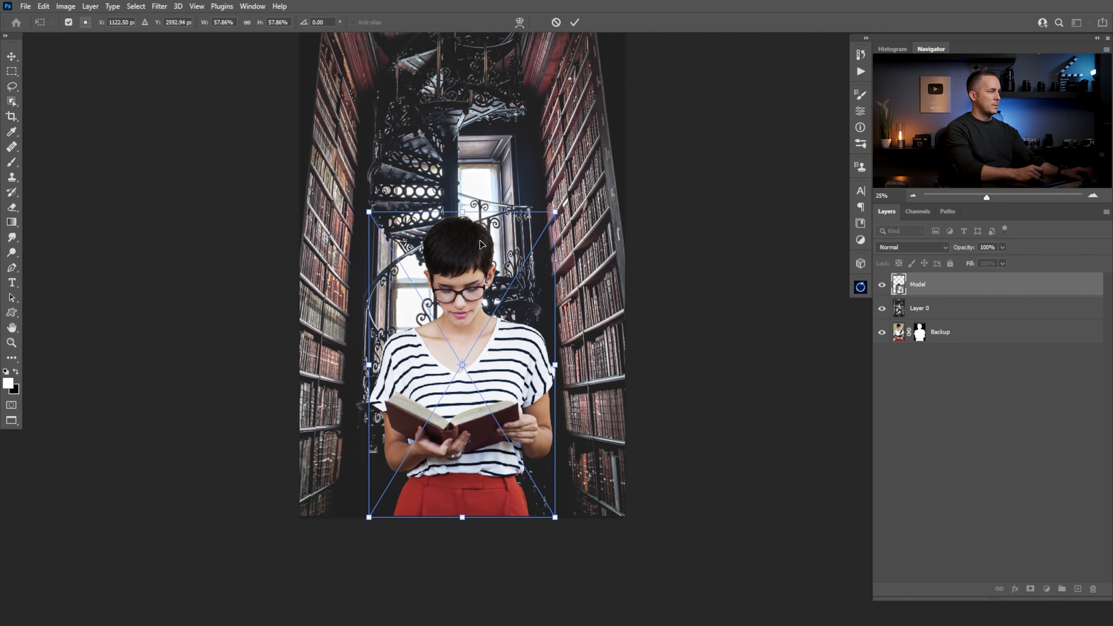
scroll(519, 250, "down", 5)
left_click_drag(510, 288, 502, 337)
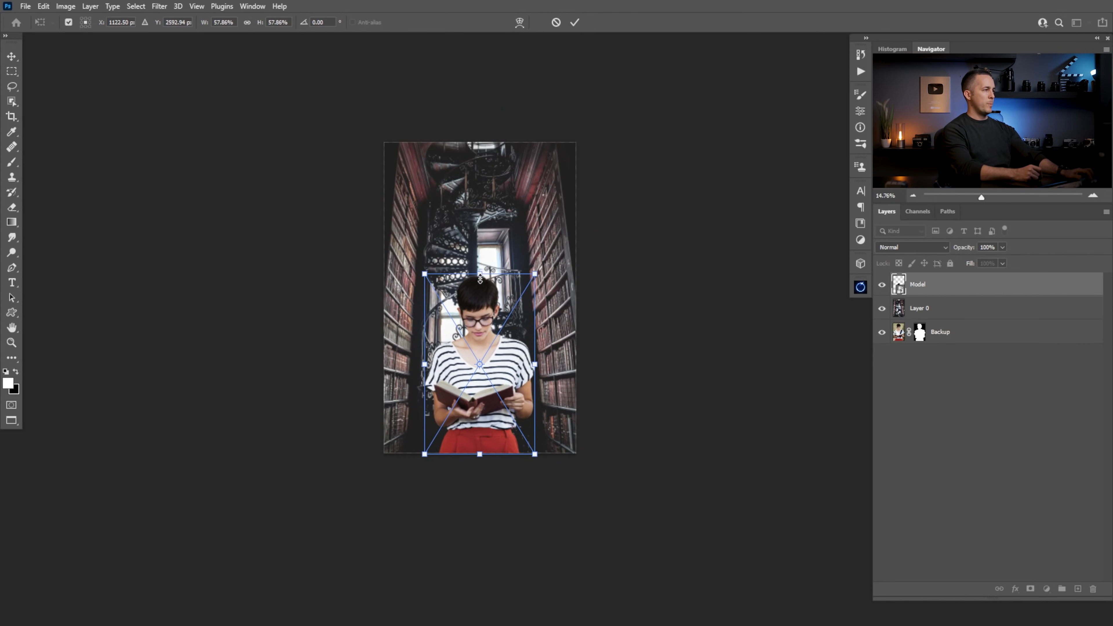
key("Return")
key("b")
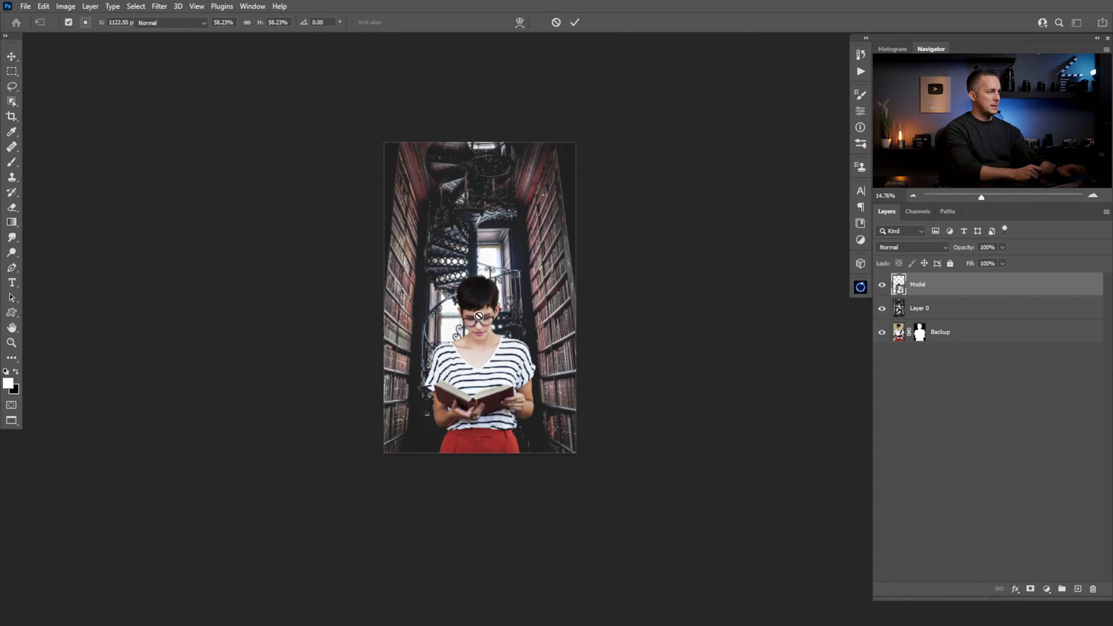
Scale the Model layer down slightly to about 57.5%, keeping her base on the canvas's bottom edge.
scroll(485, 347, "up", 3)
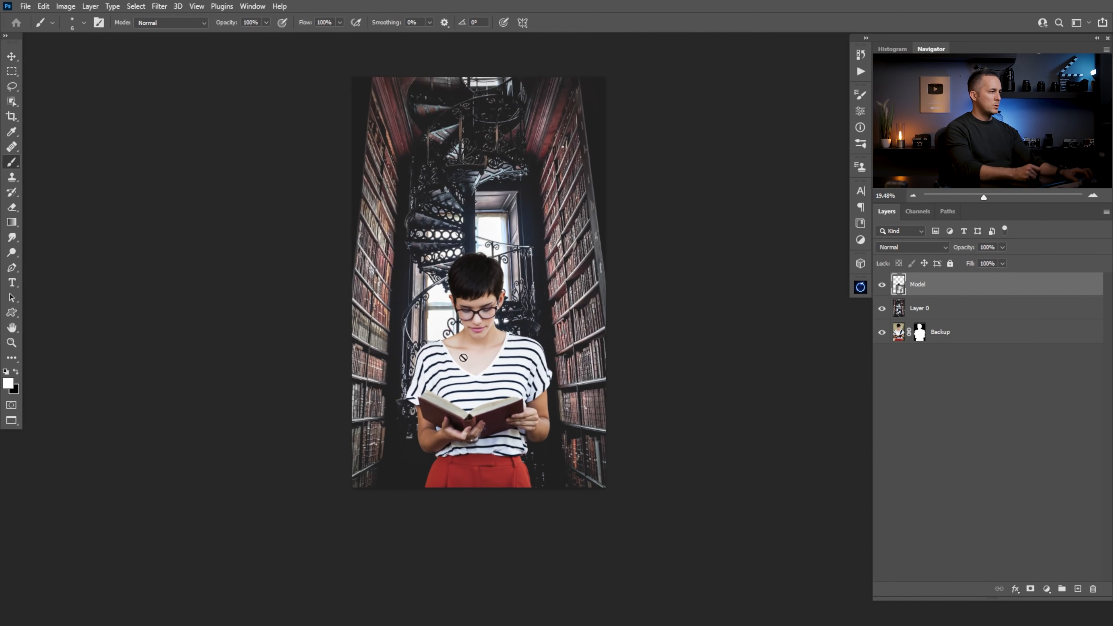
scroll(478, 410, "up", 1)
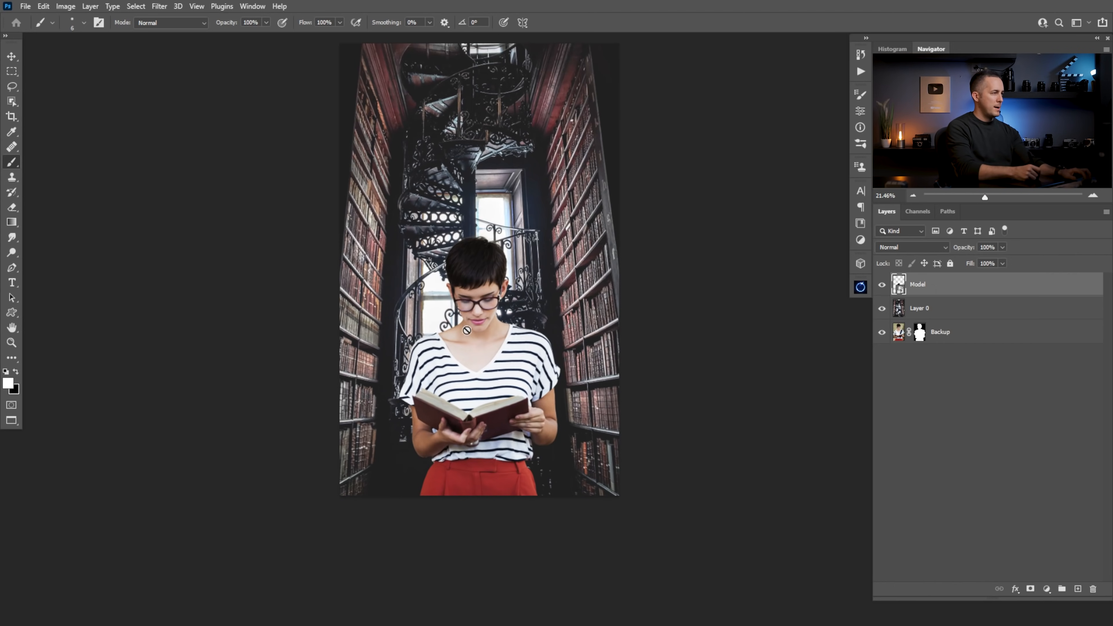
key("ctrl+t")
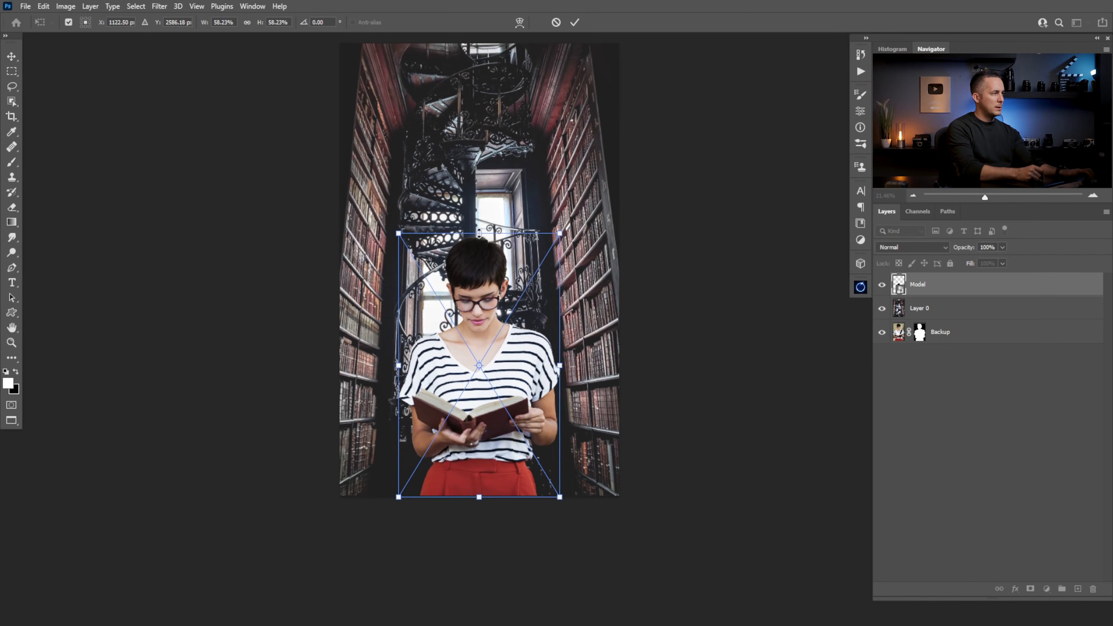
left_click_drag(479, 233, 478, 238)
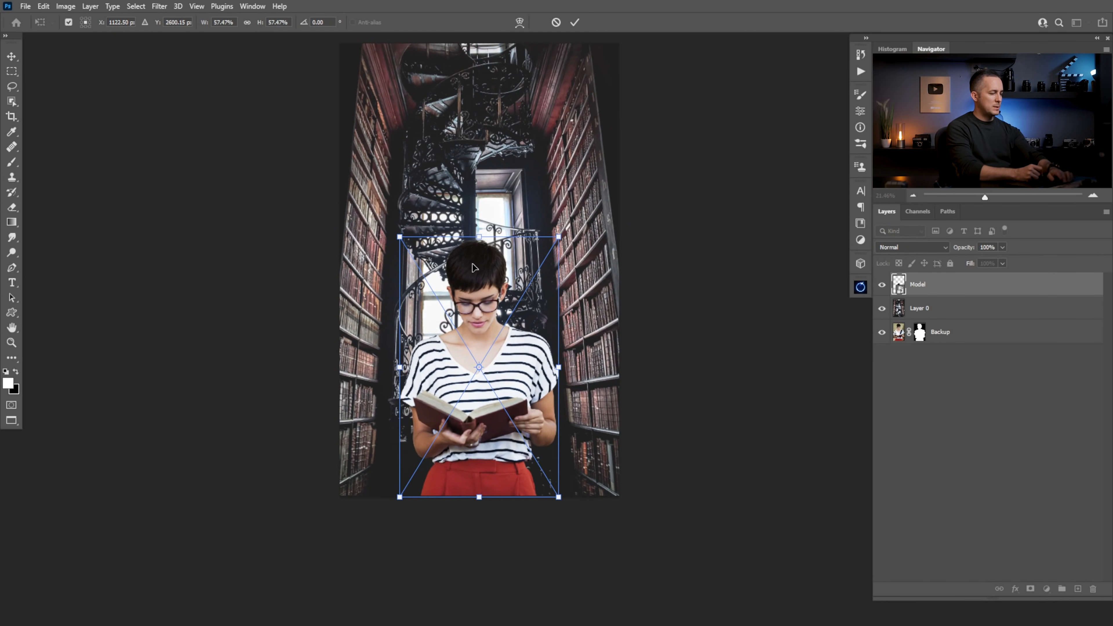
key("Return")
key("b")
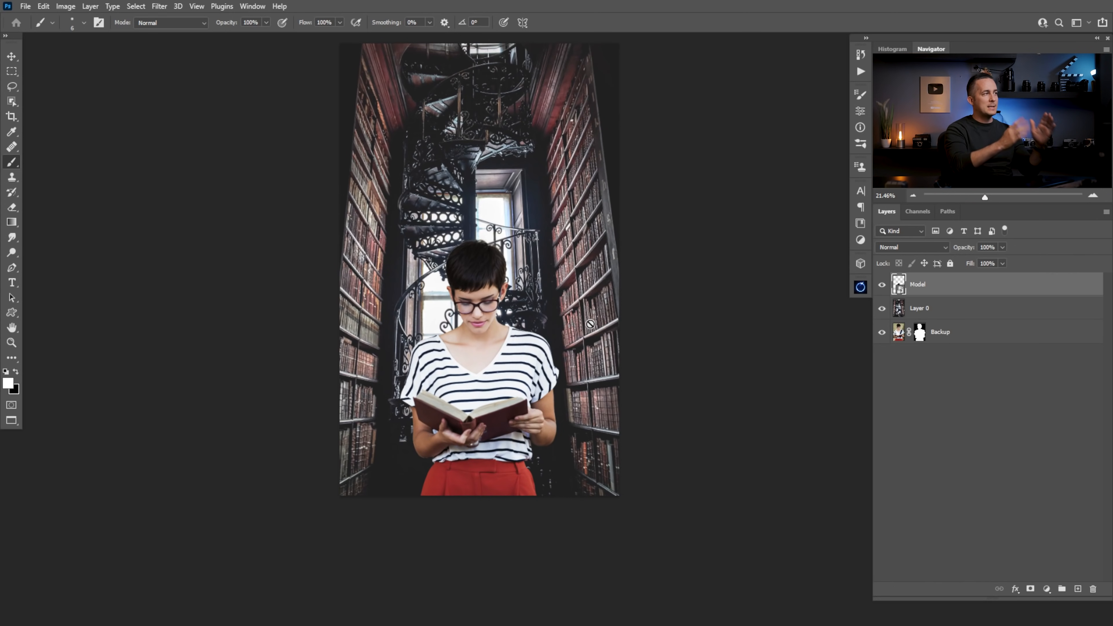
Rename the bookshelf background layer as Library.
double_click(920, 308)
type("L")
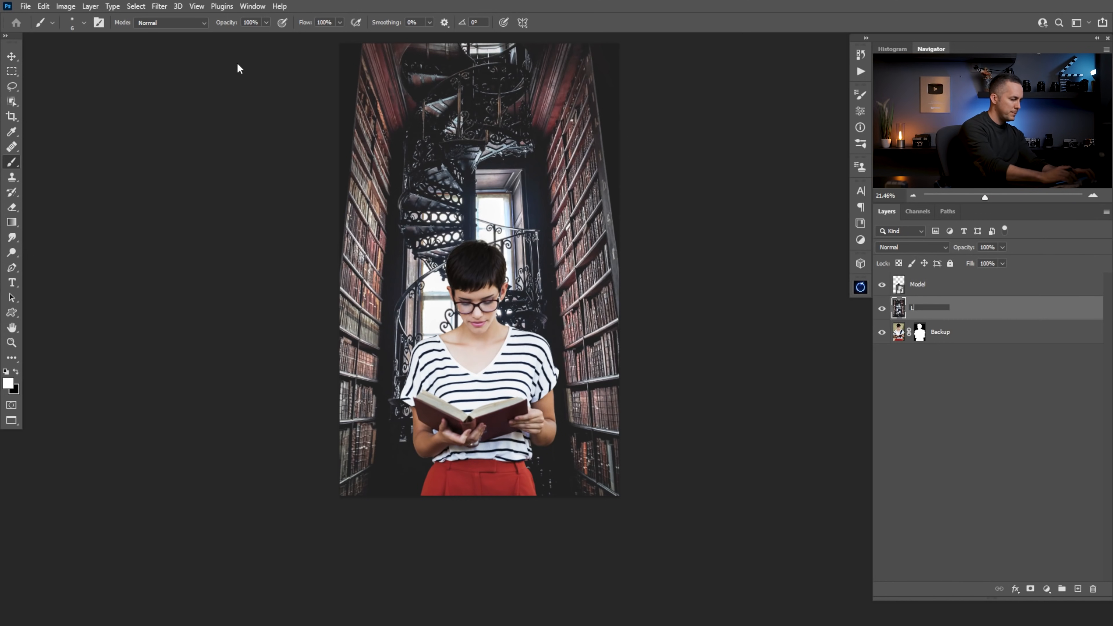
type("ibrary")
key("Return")
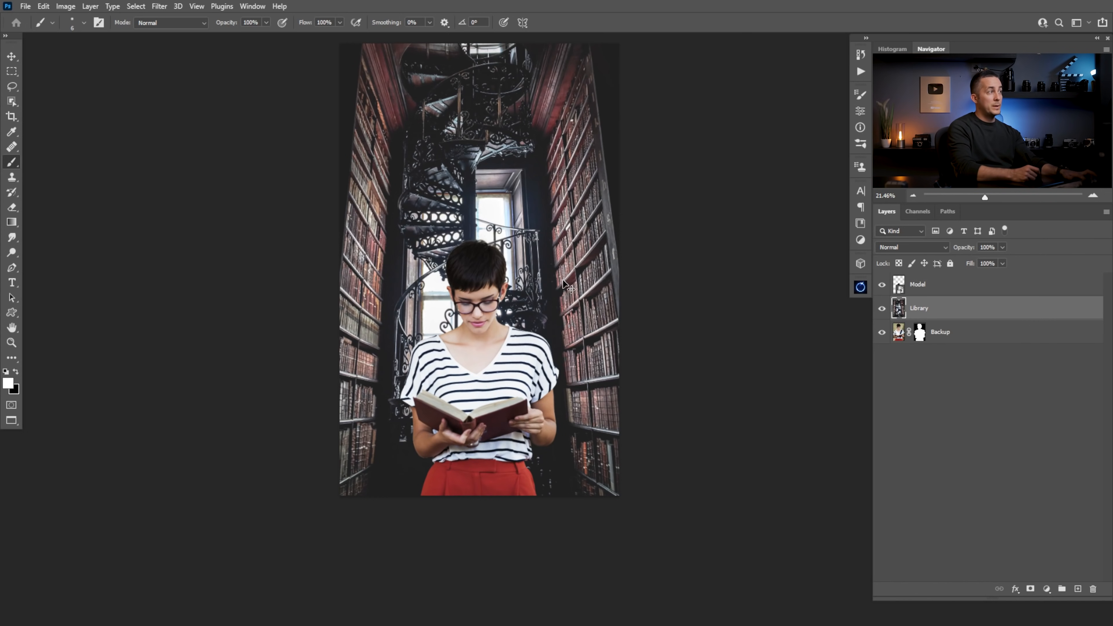
Apply a Perspective transform to the Library layer, spreading its upper corners to a width of about 126%.
key("ctrl+t")
scroll(592, 197, "up", 2)
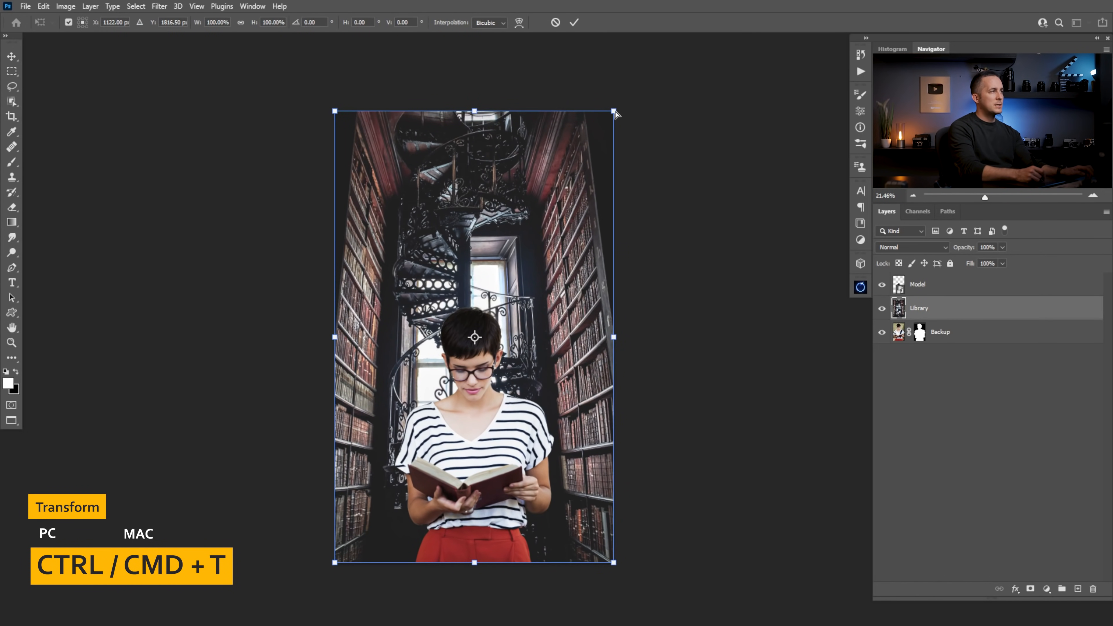
left_click_drag(613, 113, 660, 115)
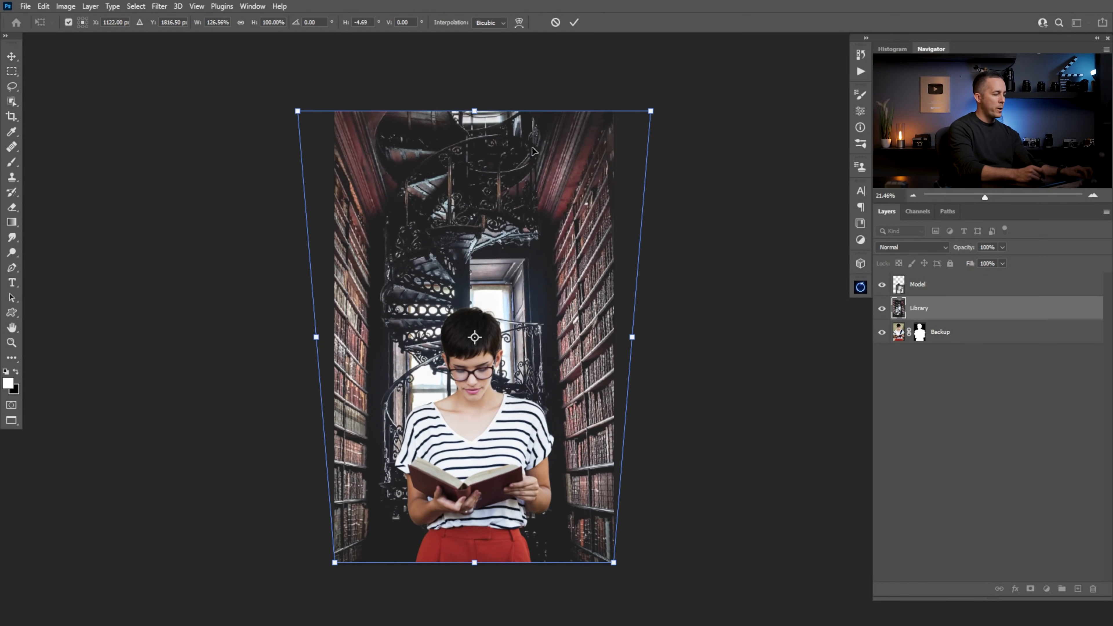
key("ctrl+z")
right_click(514, 195)
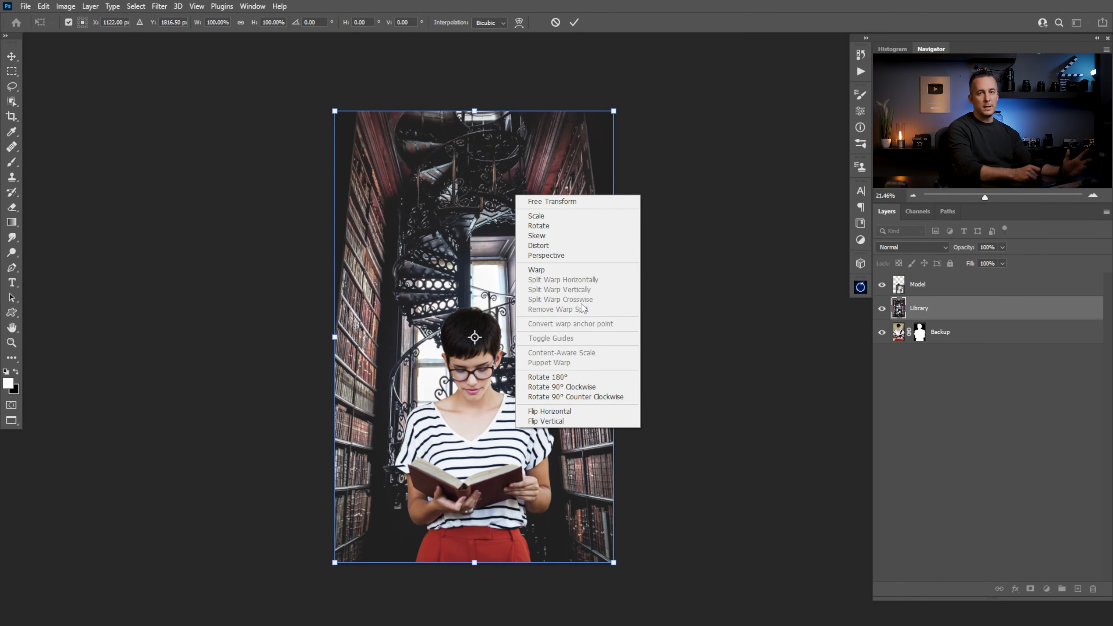
left_click(548, 256)
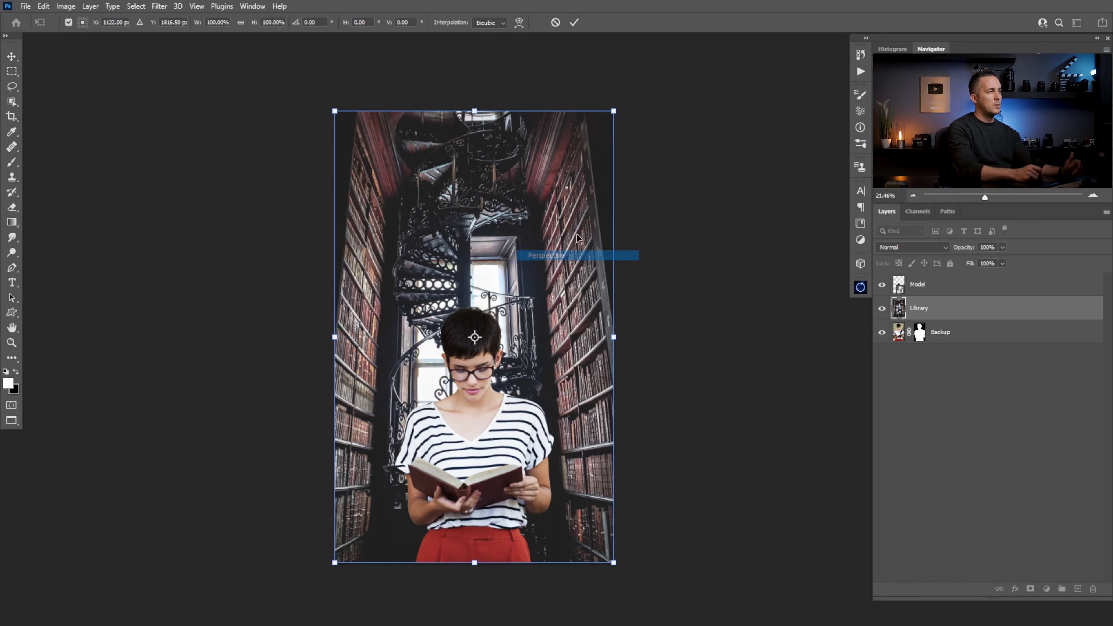
left_click_drag(613, 113, 650, 111)
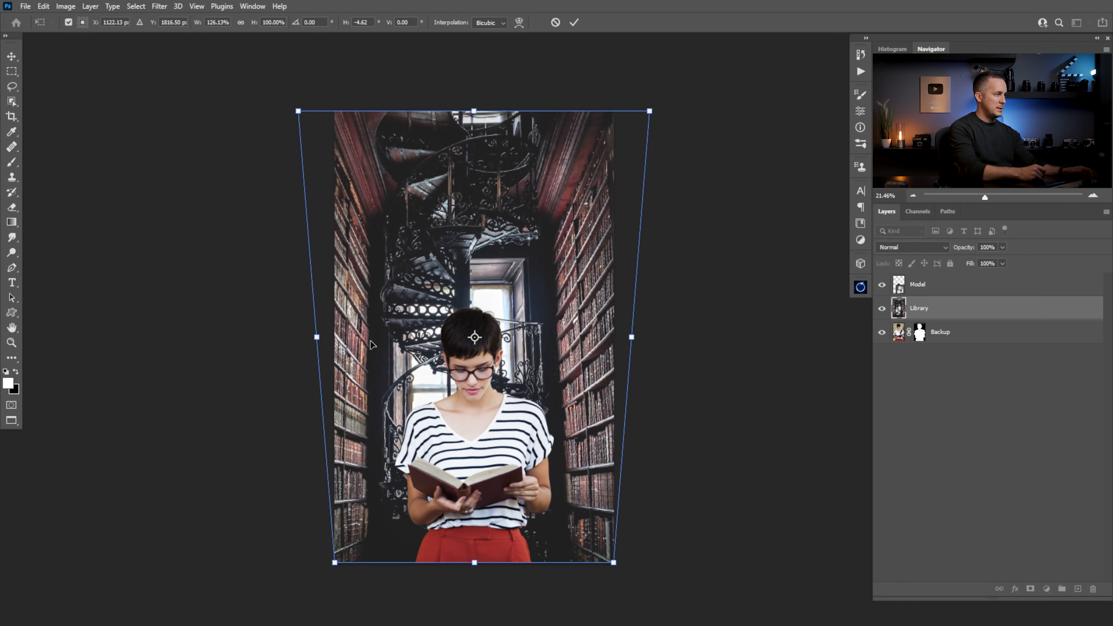
Adjust the Library layer's upper corners individually, moving the right one outward and the left one slightly inward.
right_click(525, 211)
left_click(554, 212)
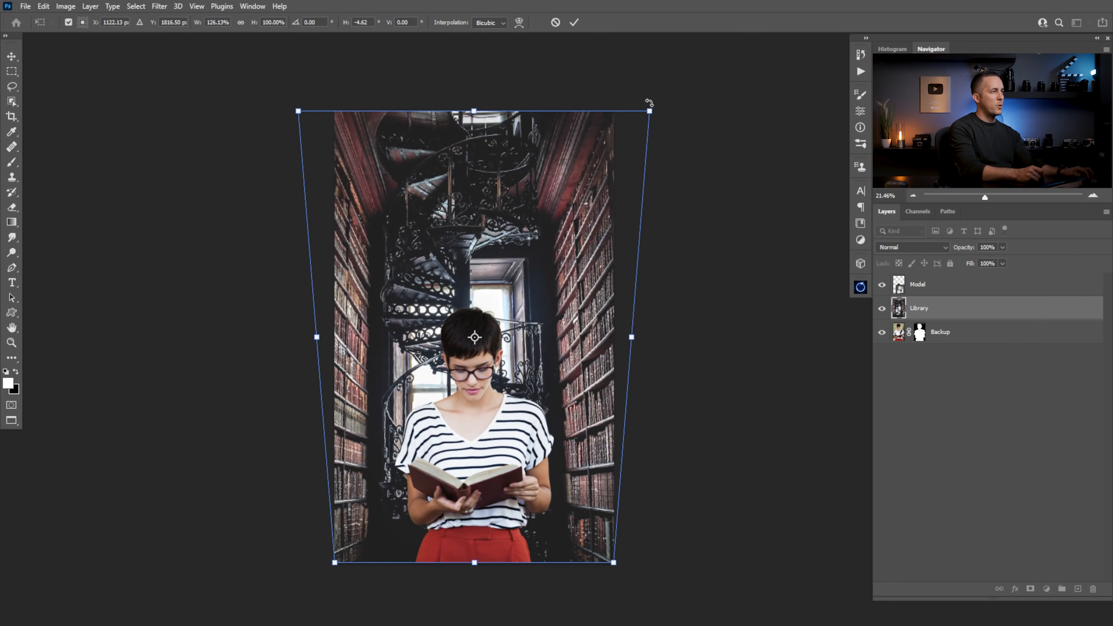
left_click_drag(649, 112, 670, 111)
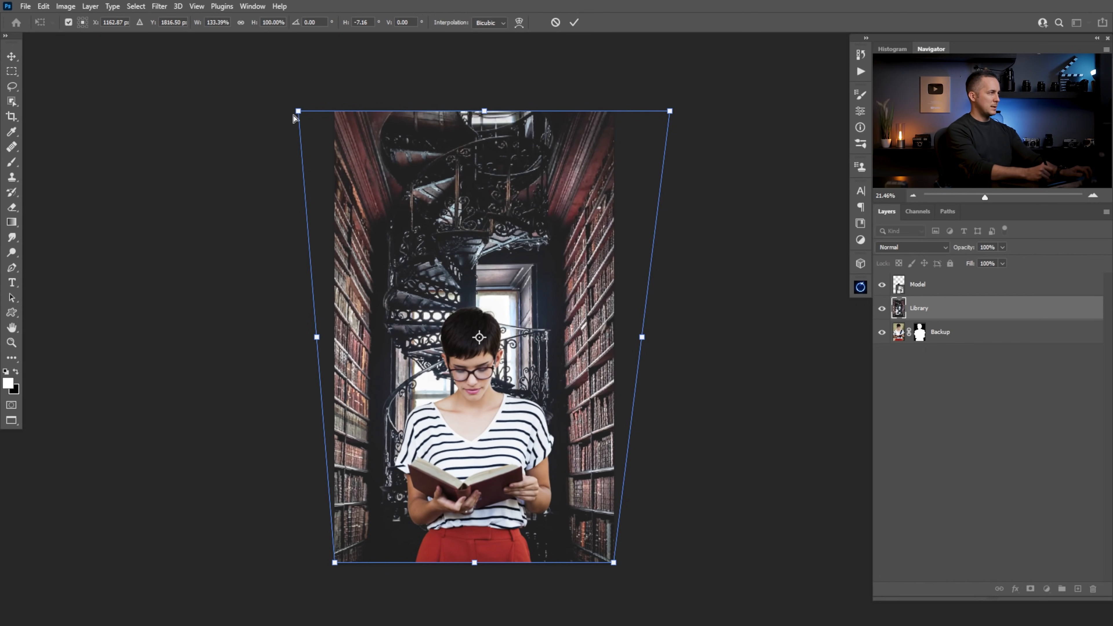
left_click_drag(299, 111, 302, 110)
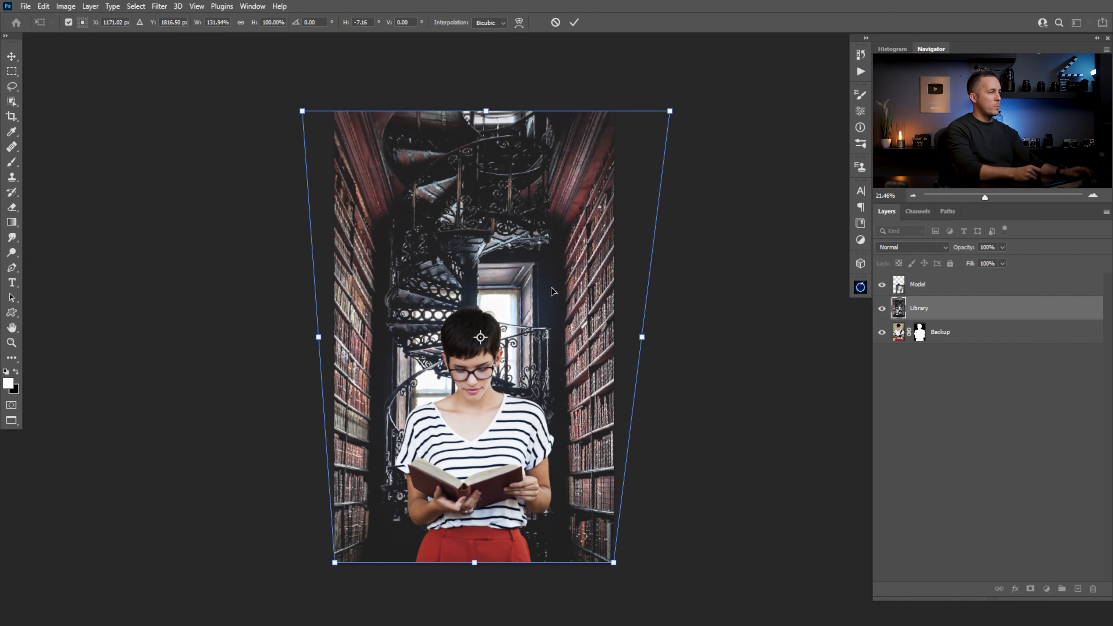
Stretch the Library layer upward to about 107.6% height, apply the transform, and nudge the layer down slightly.
mouse_move(487, 110)
left_mouse_down()
mouse_move(488, 76)
mouse_move(487, 145)
mouse_move(488, 68)
mouse_move(490, 77)
left_mouse_up()
key("ctrl+z")
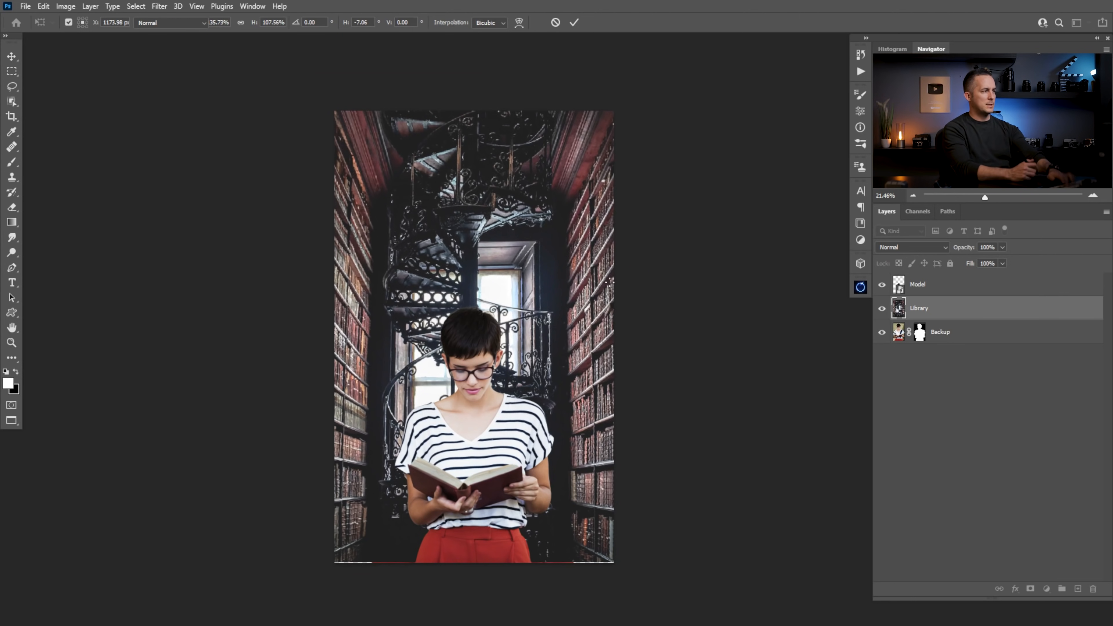
key("b")
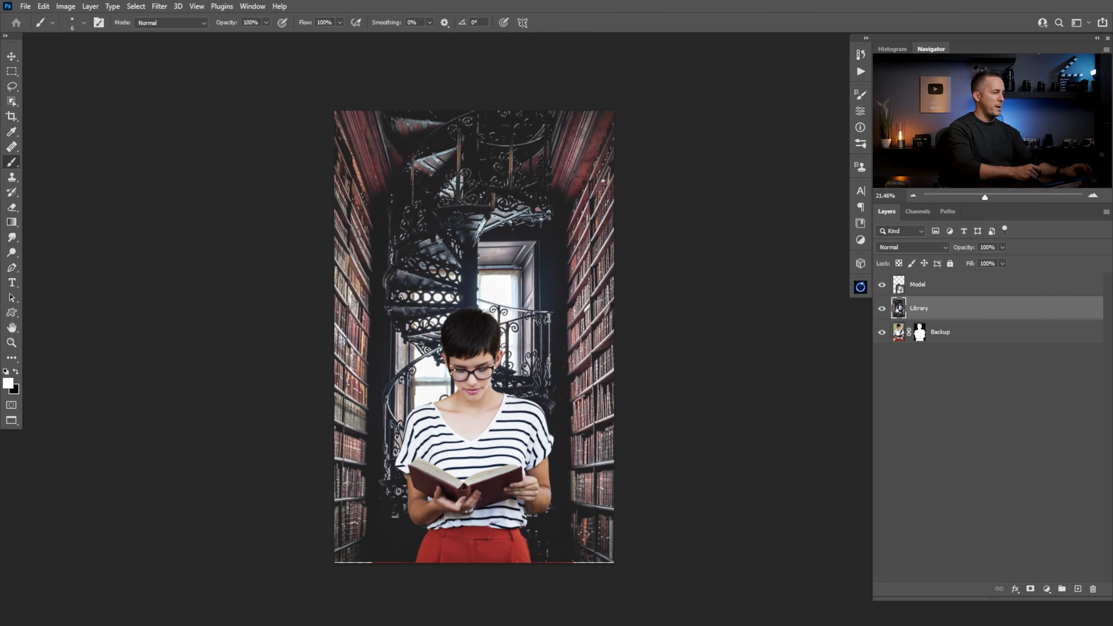
key("v")
left_click_drag(482, 329, 481, 334)
Crop the composite to a 4:5 (8:10) ratio, trimming the upper part of the library and keeping the woman down to the image's lower edge.
left_click(12, 116)
left_click(90, 22)
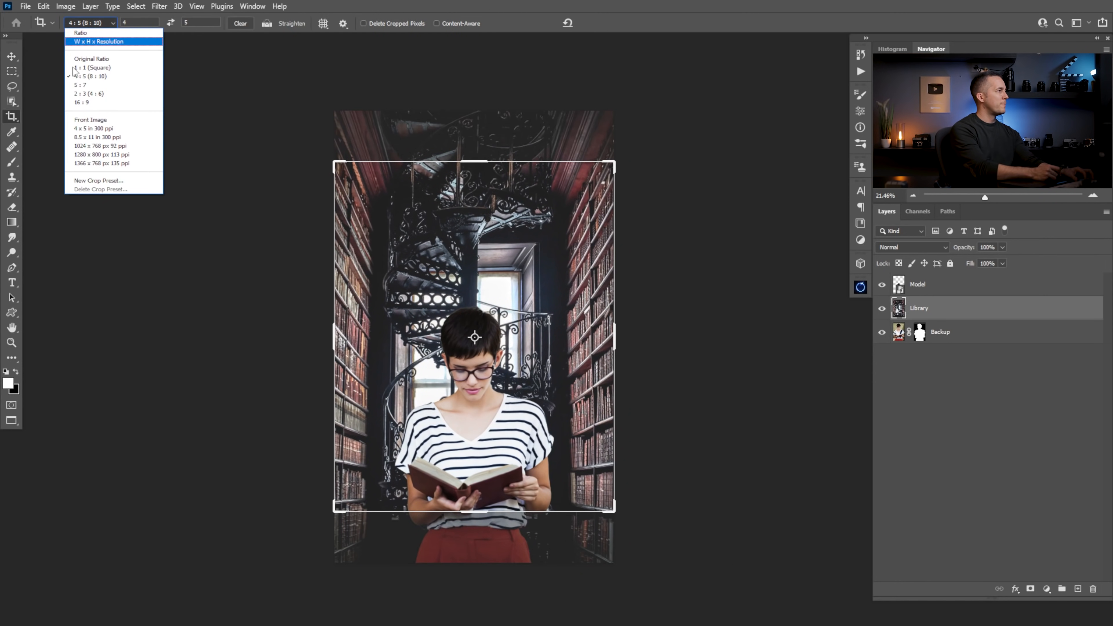
left_click(85, 77)
left_click_drag(480, 246, 484, 201)
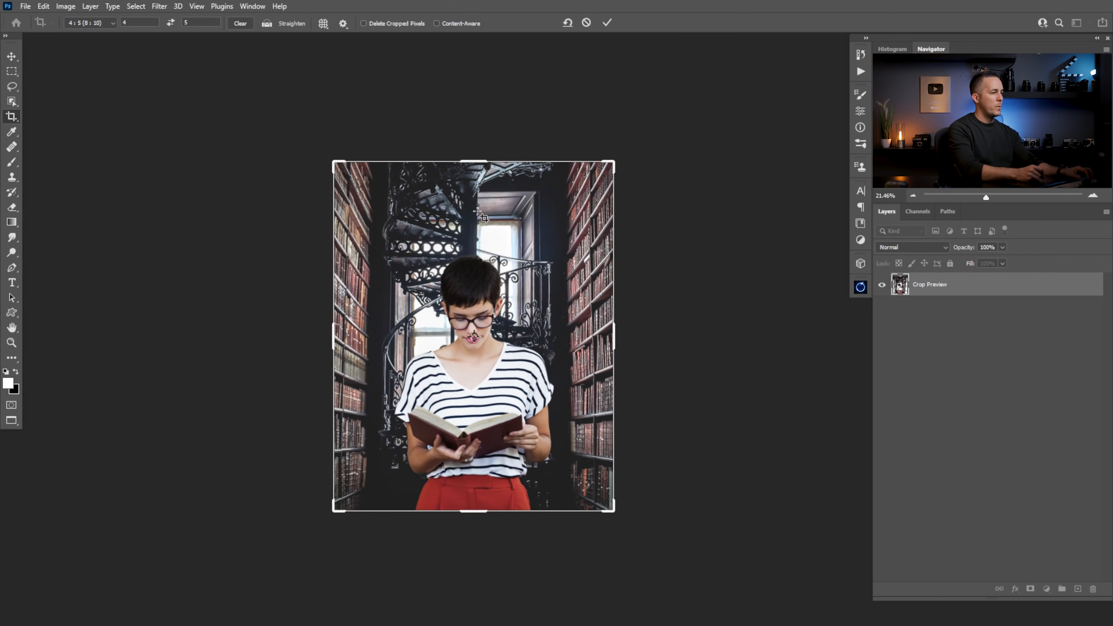
key("Return")
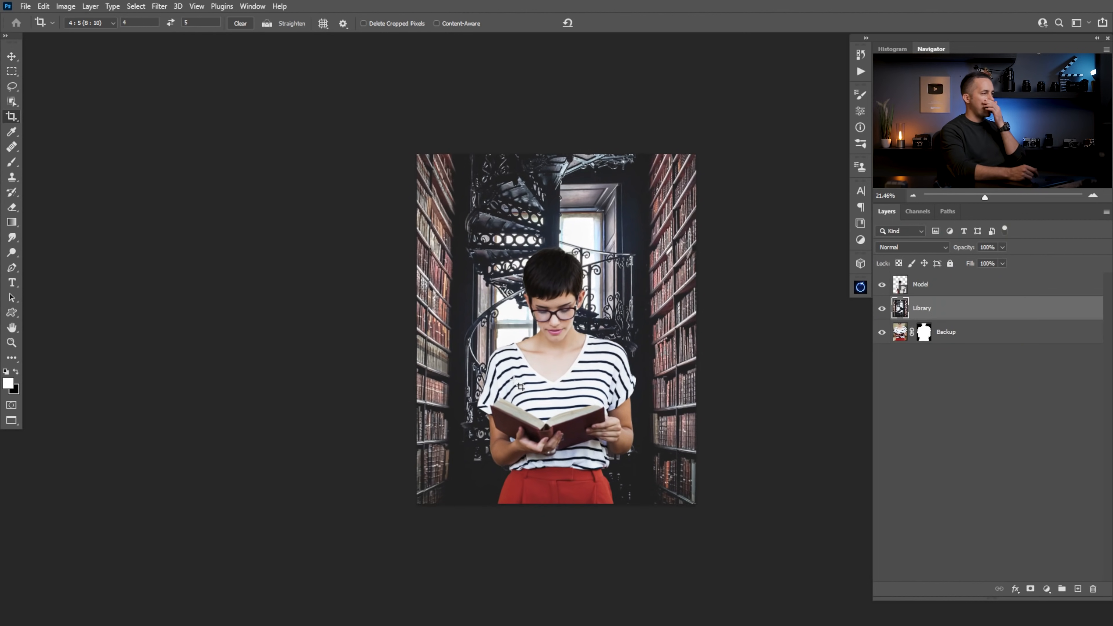
Scale the Model layer down proportionally to 53.56%, keeping her lower edge aligned with the bottom of the image.
left_click_drag(587, 303, 542, 320)
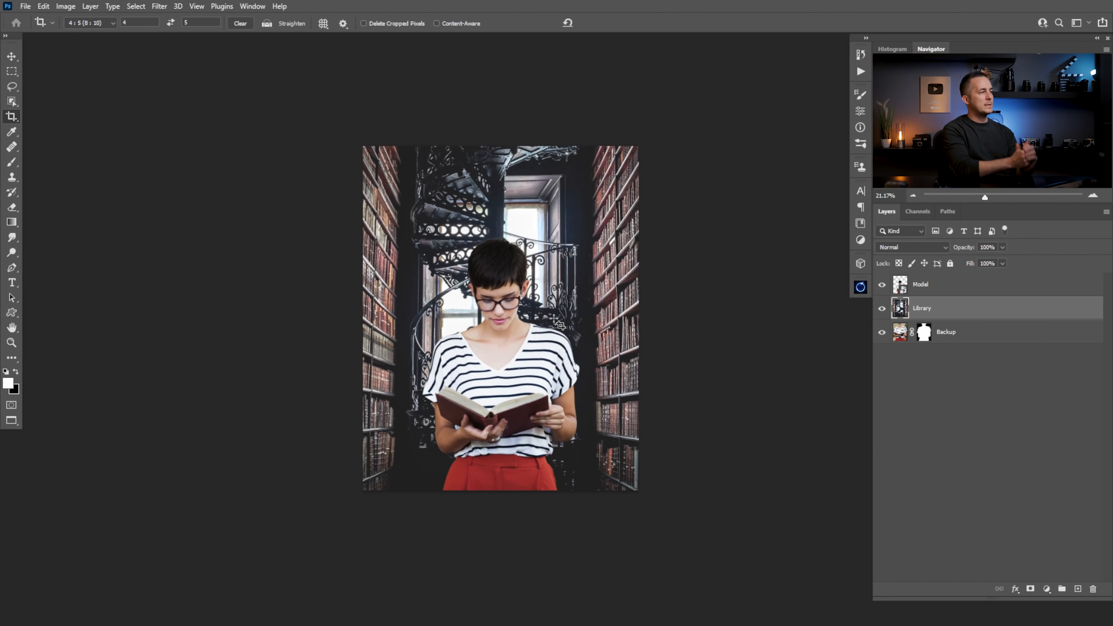
left_click(949, 280)
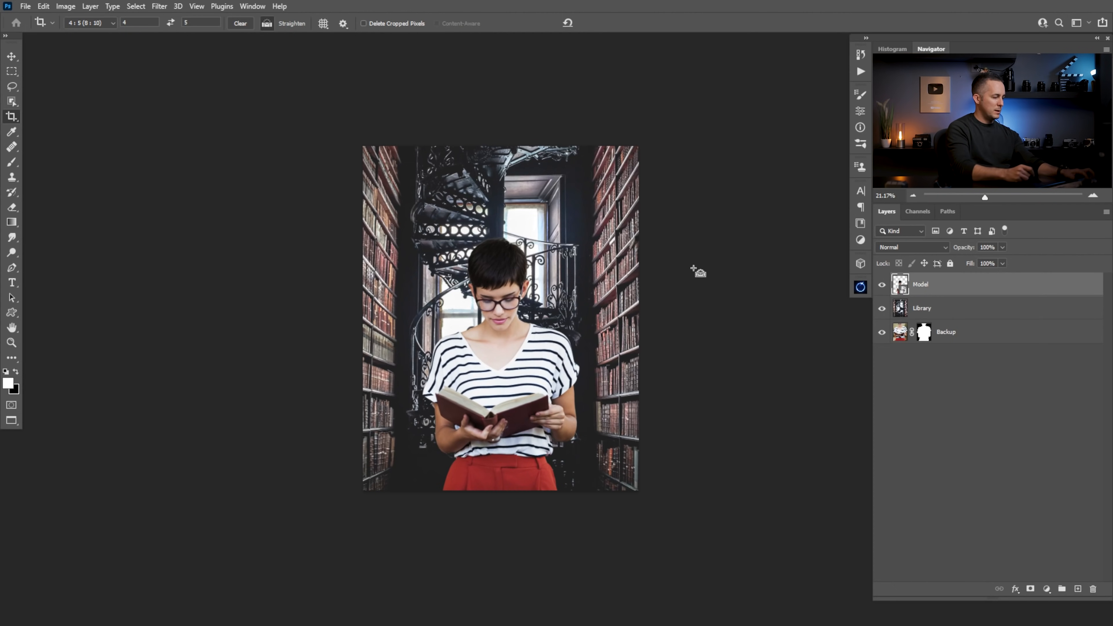
key("ctrl+t")
left_click_drag(502, 234, 501, 253)
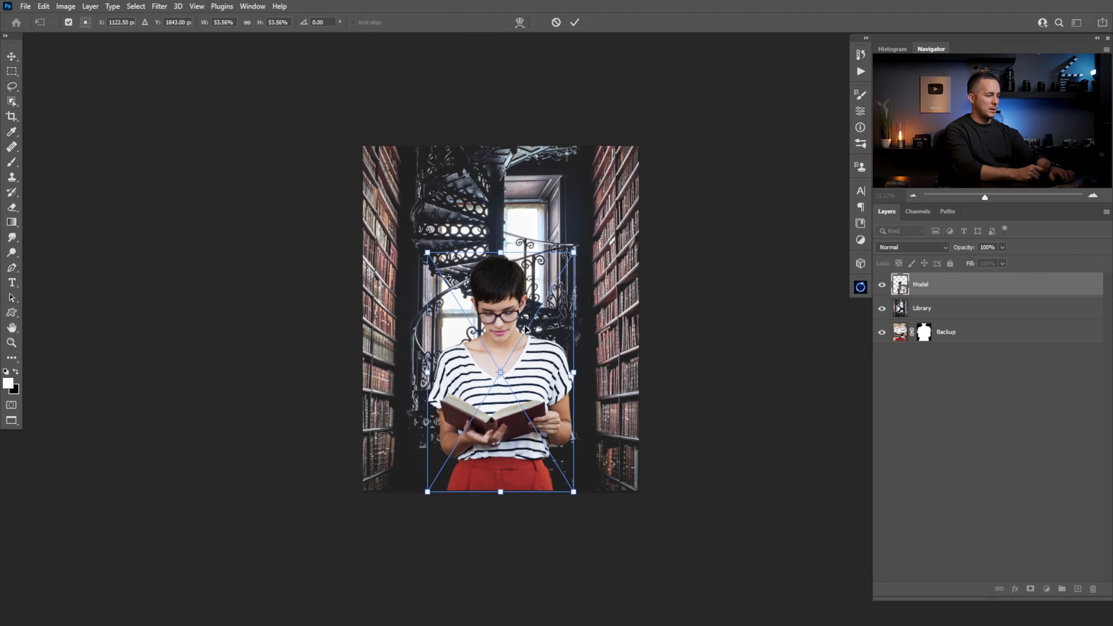
key("Return")
key("c")
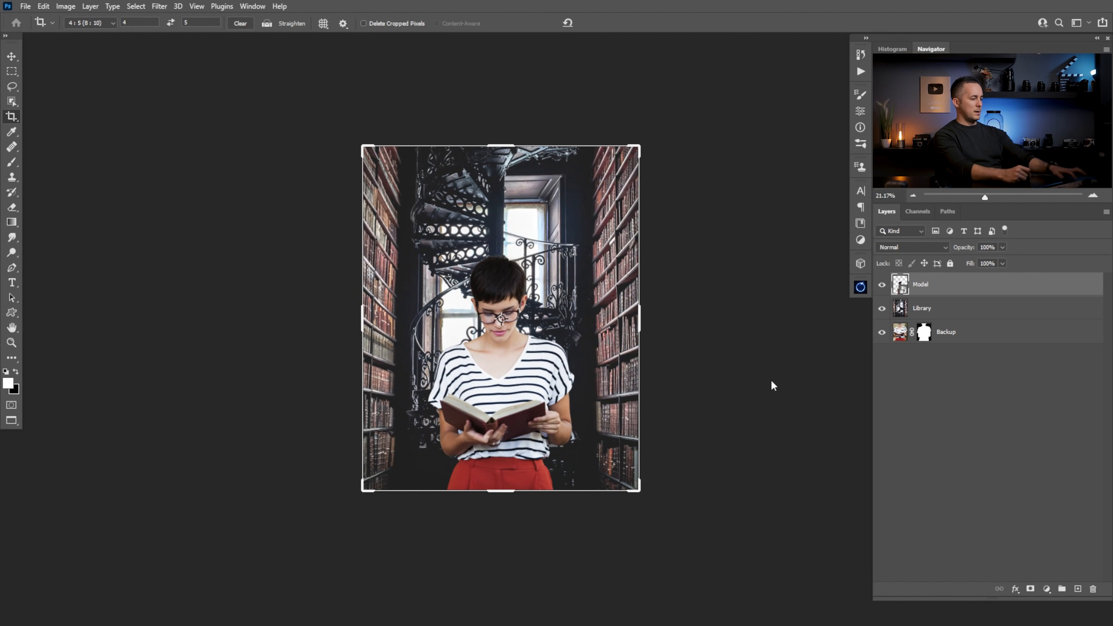
key("v")
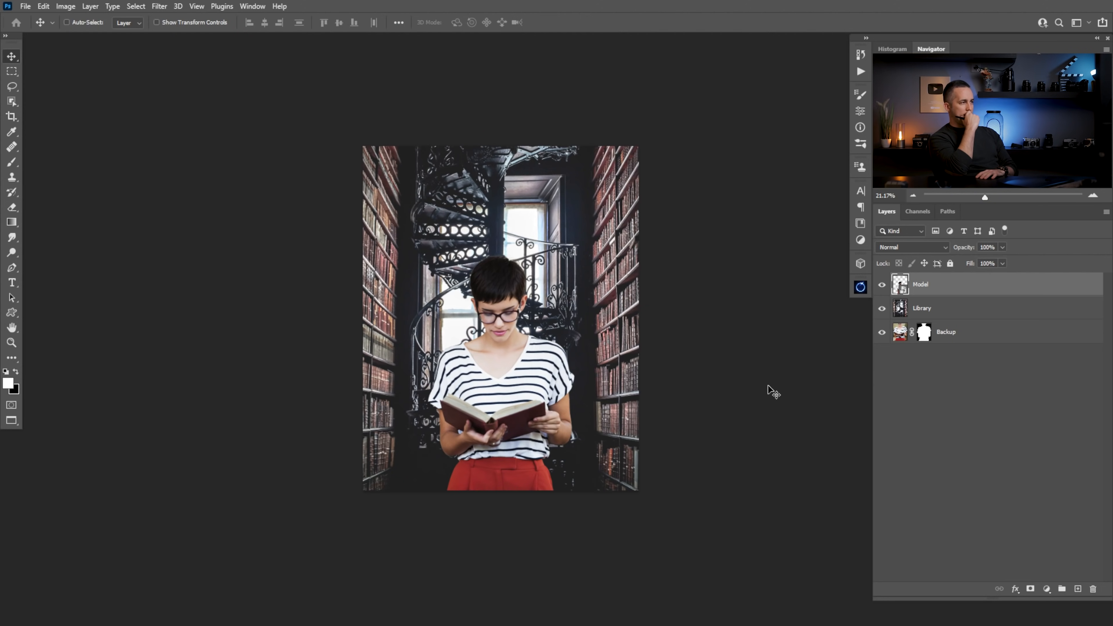
Hide and show the Model layer to check how the woman fits the library background.
left_click_drag(503, 302, 512, 351)
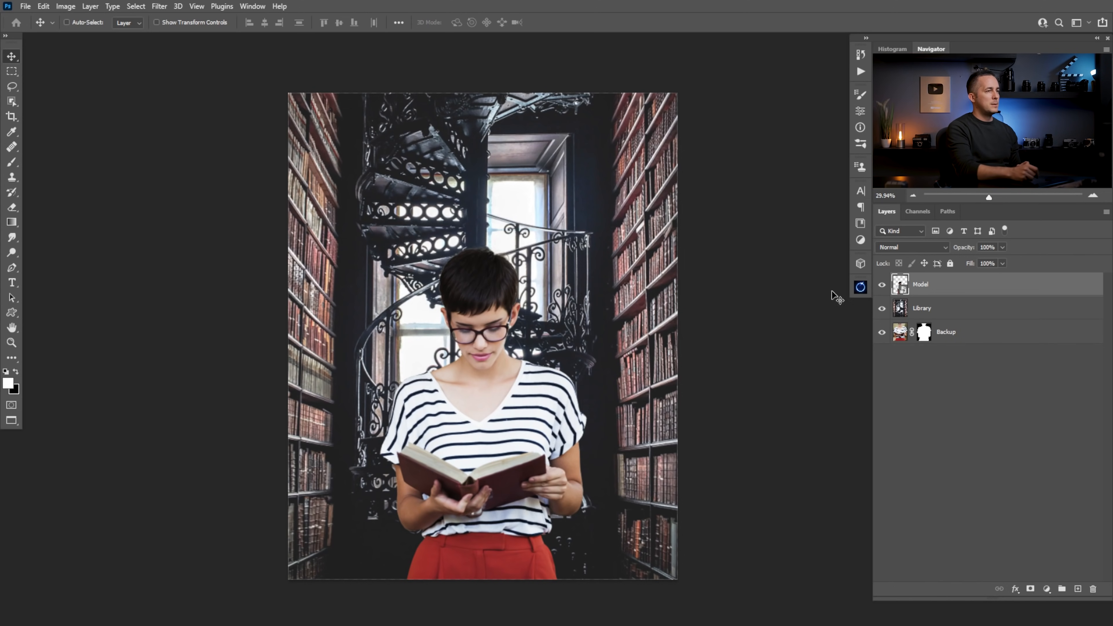
left_click(881, 286)
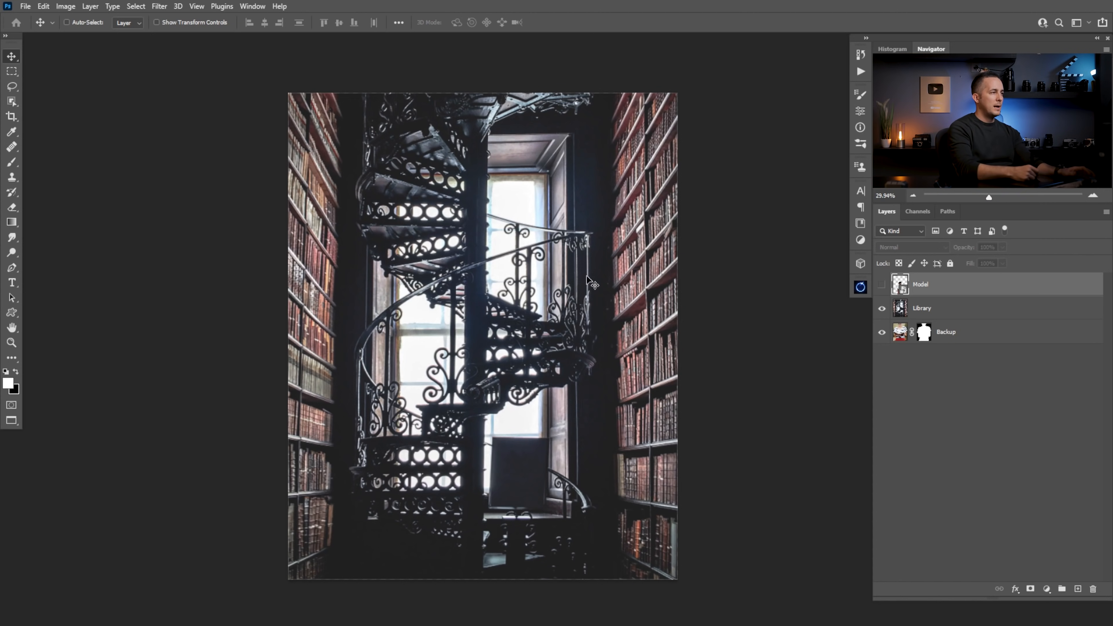
left_click(882, 284)
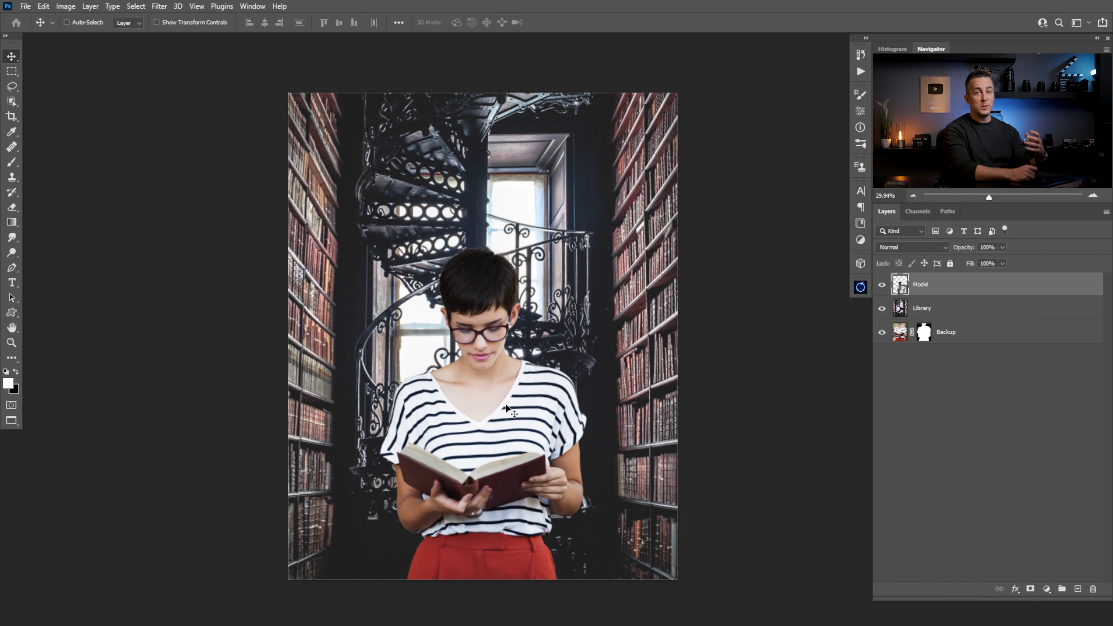
scroll(486, 315, "up", 2)
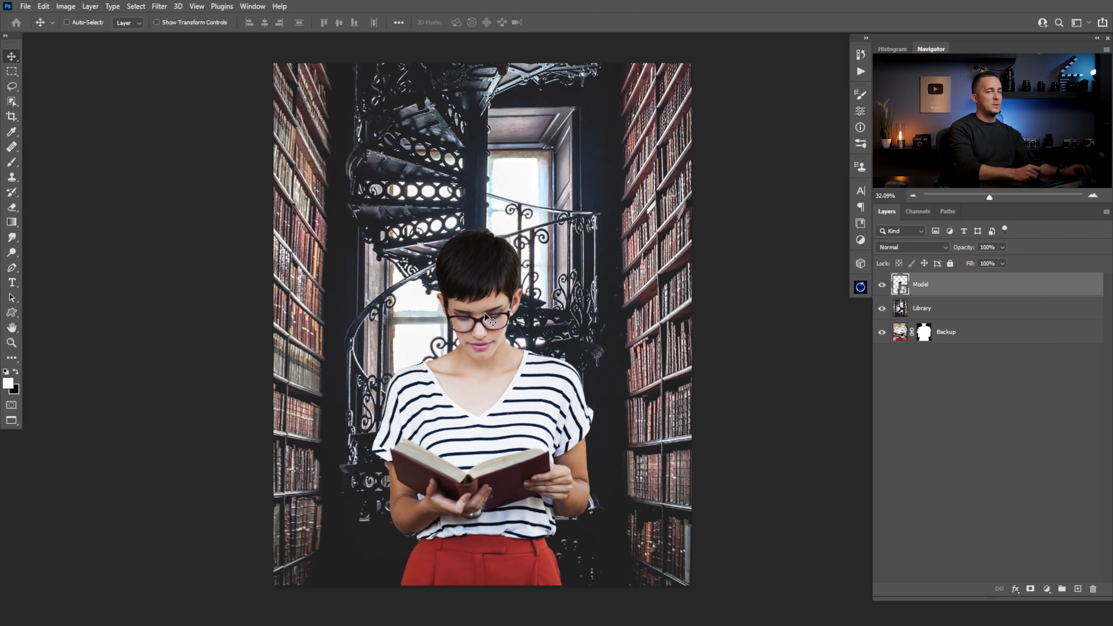
Enable the Harmonization neural filter on the Model layer with the Library layer as its reference image.
left_click(159, 6)
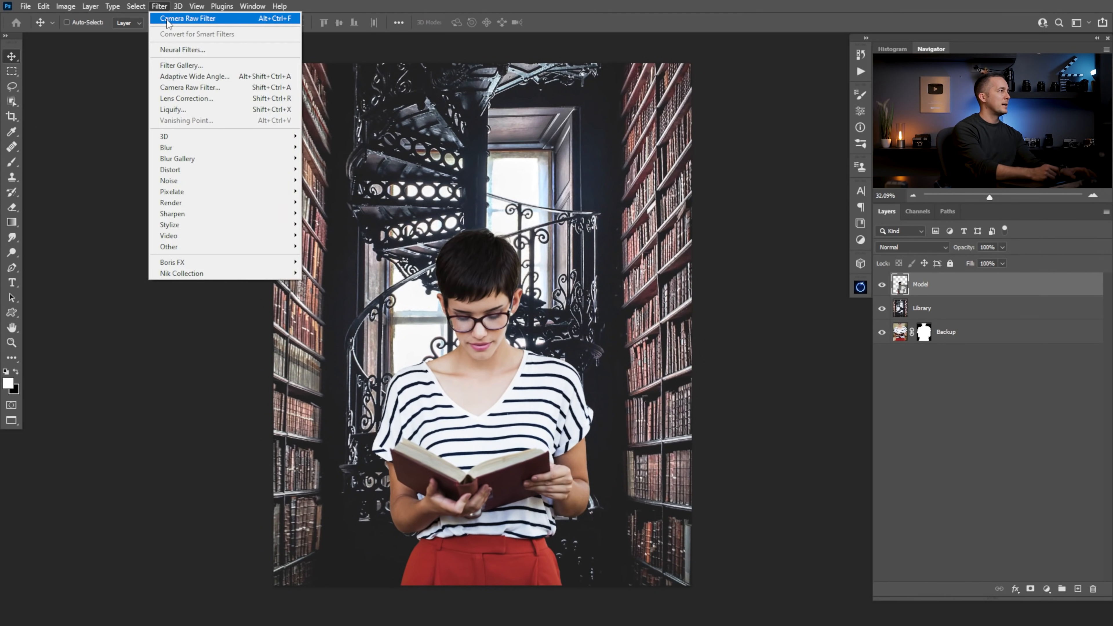
left_click(193, 50)
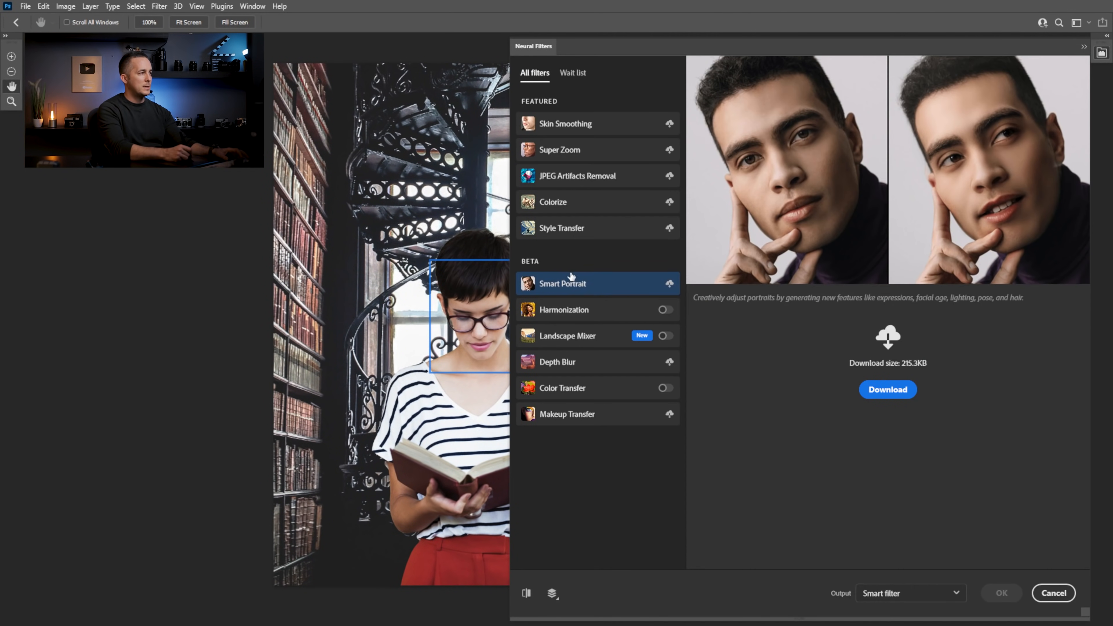
left_click(572, 313)
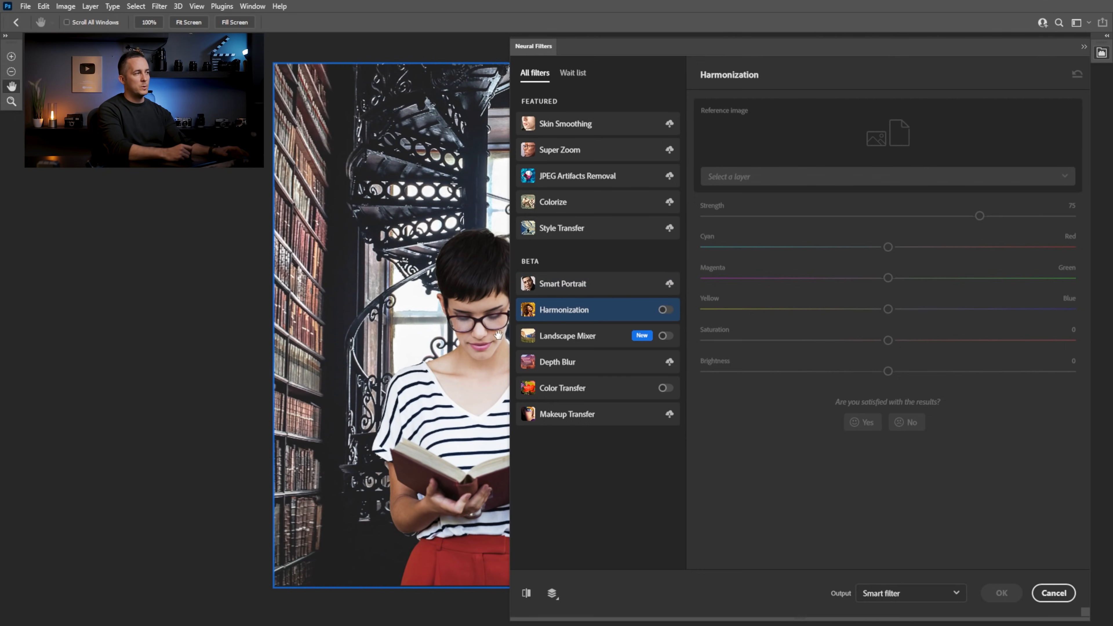
left_click_drag(451, 274, 243, 268)
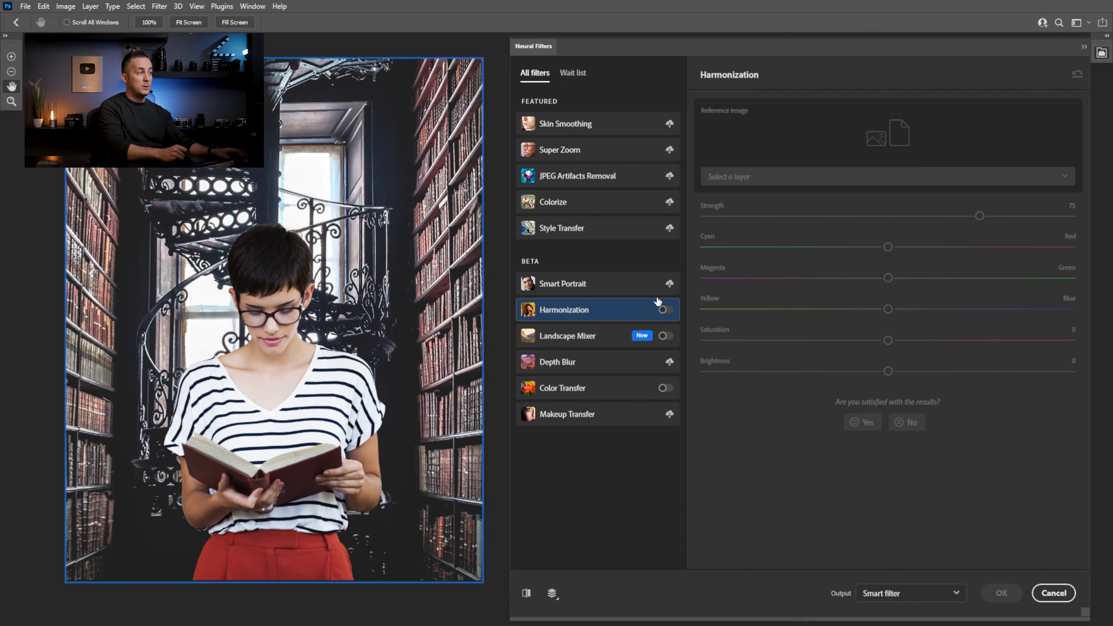
left_click(666, 310)
left_click(789, 171)
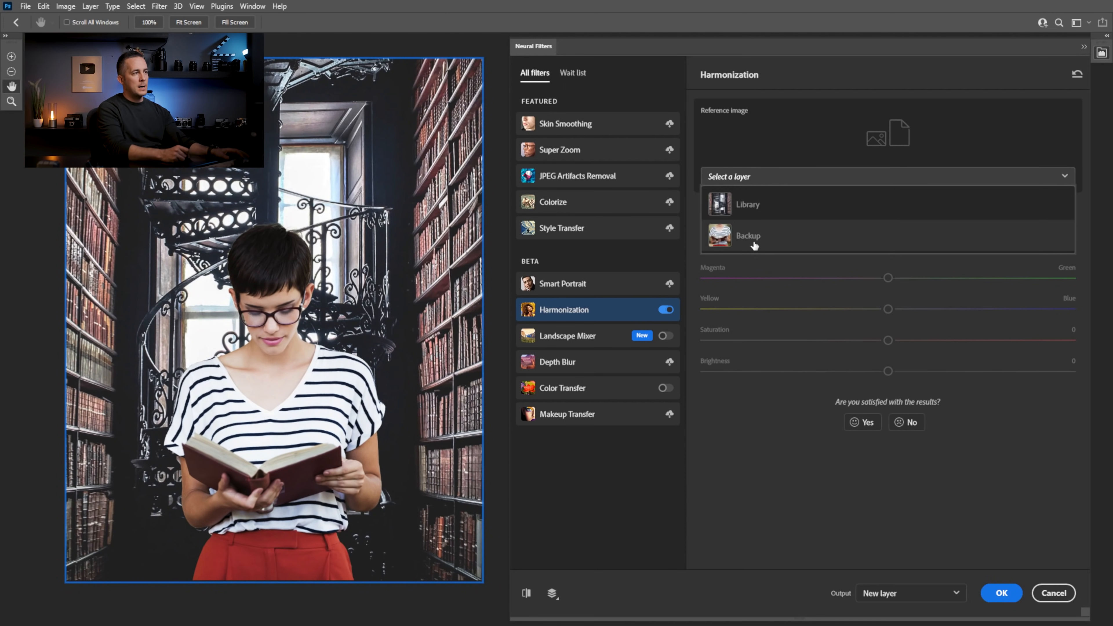
left_click(756, 210)
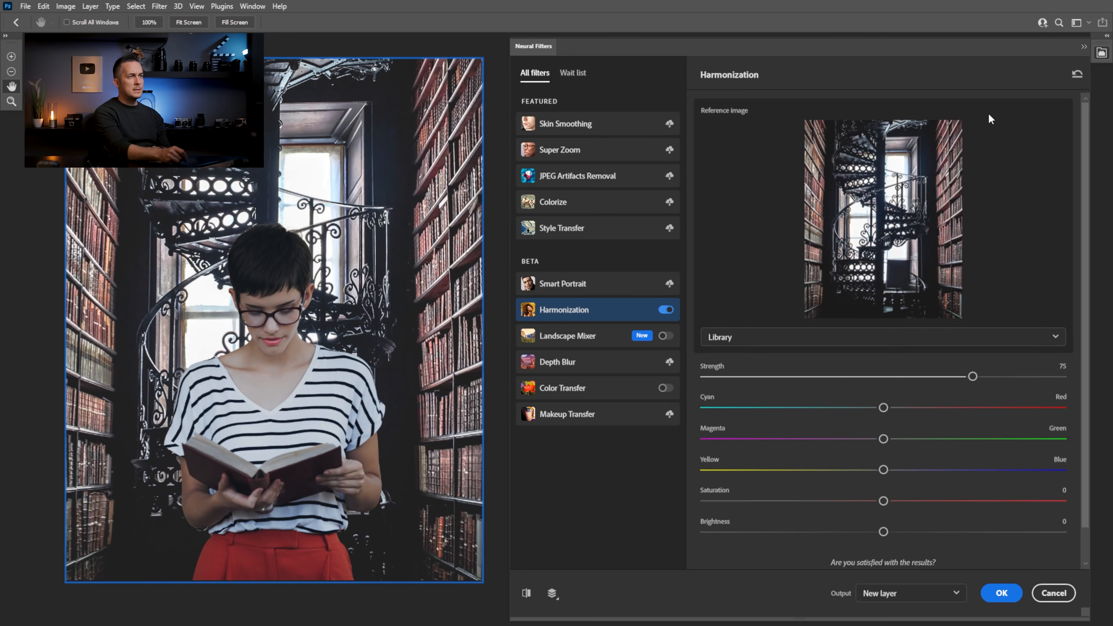
Compare the harmonization on and off, then set Strength 67, a slight shift toward red, Brightness -7 and Saturation -3.
left_click(667, 310)
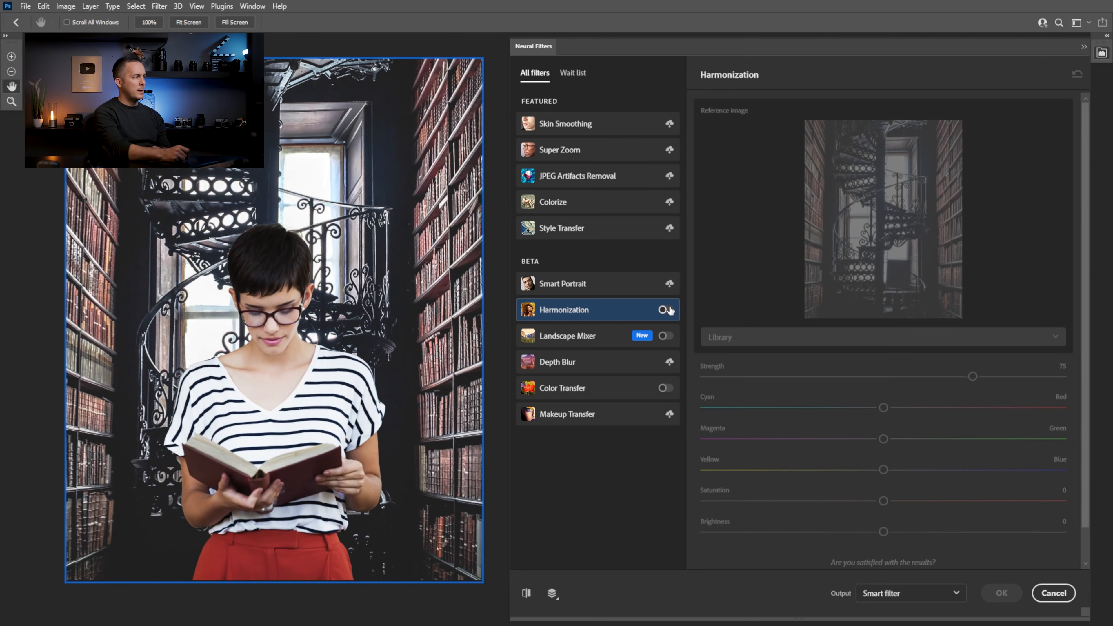
left_click(666, 310)
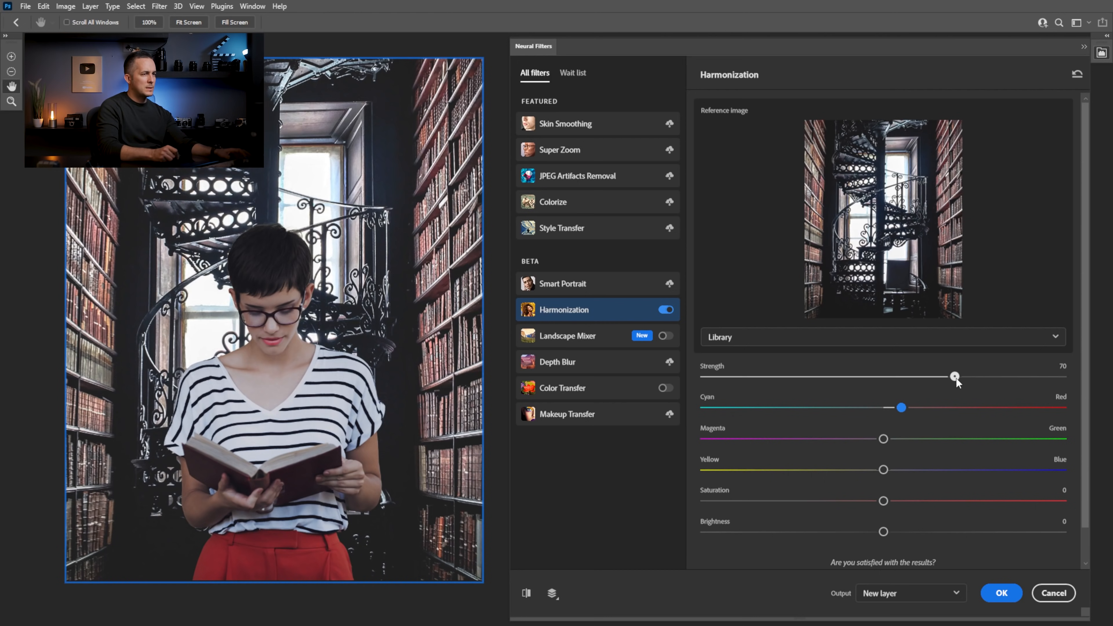
left_click_drag(951, 378, 945, 378)
left_click(862, 532)
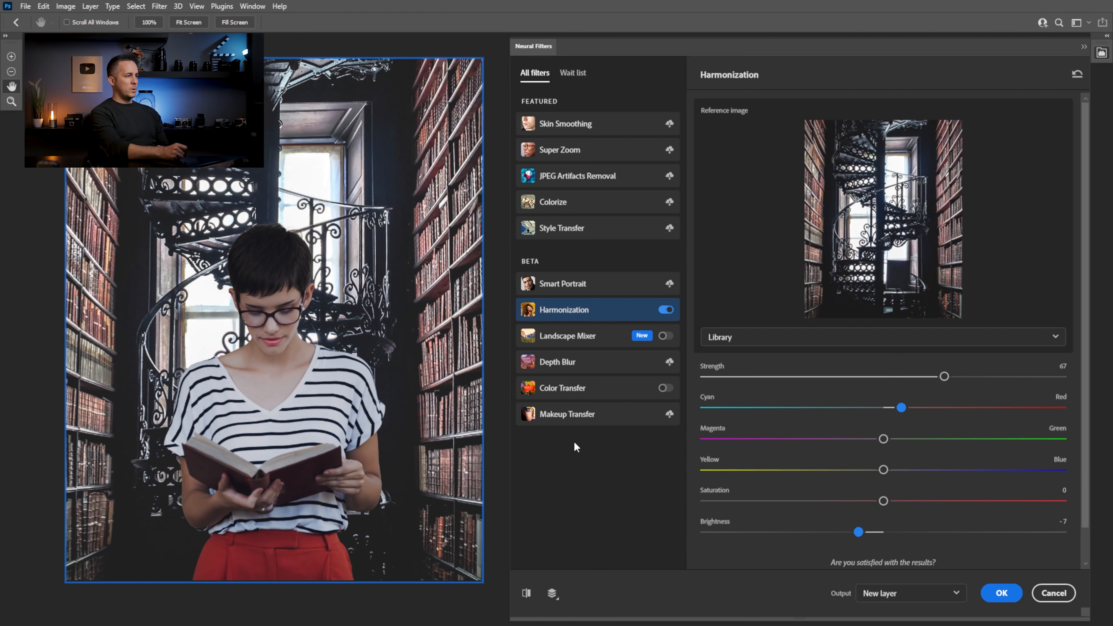
left_click(872, 500)
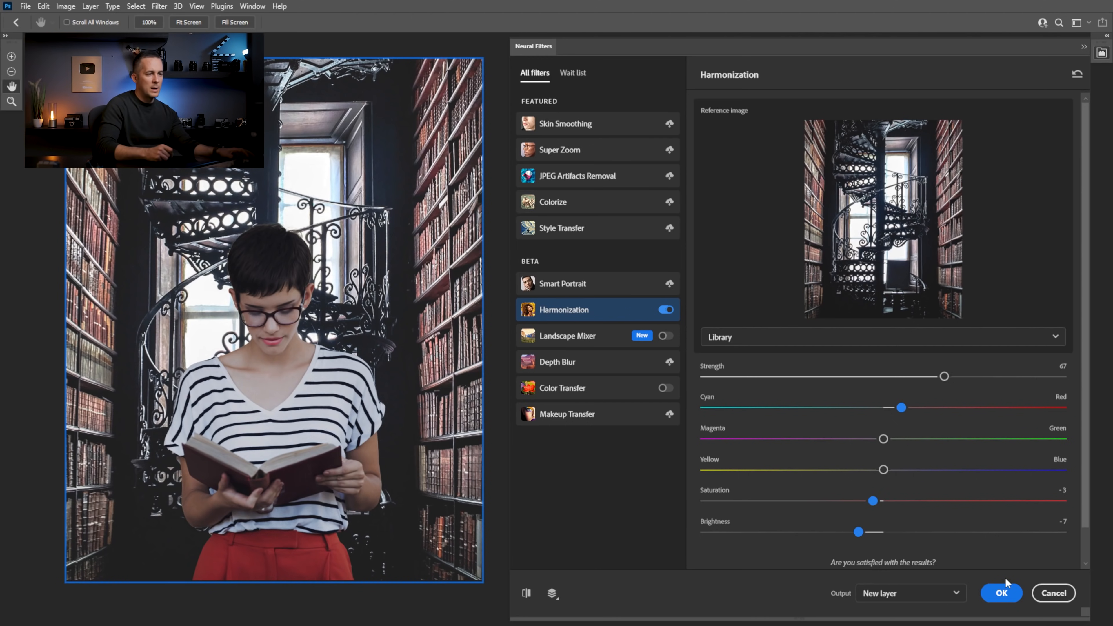
Output the harmonized model to a new layer and apply the neural filter.
left_click(879, 595)
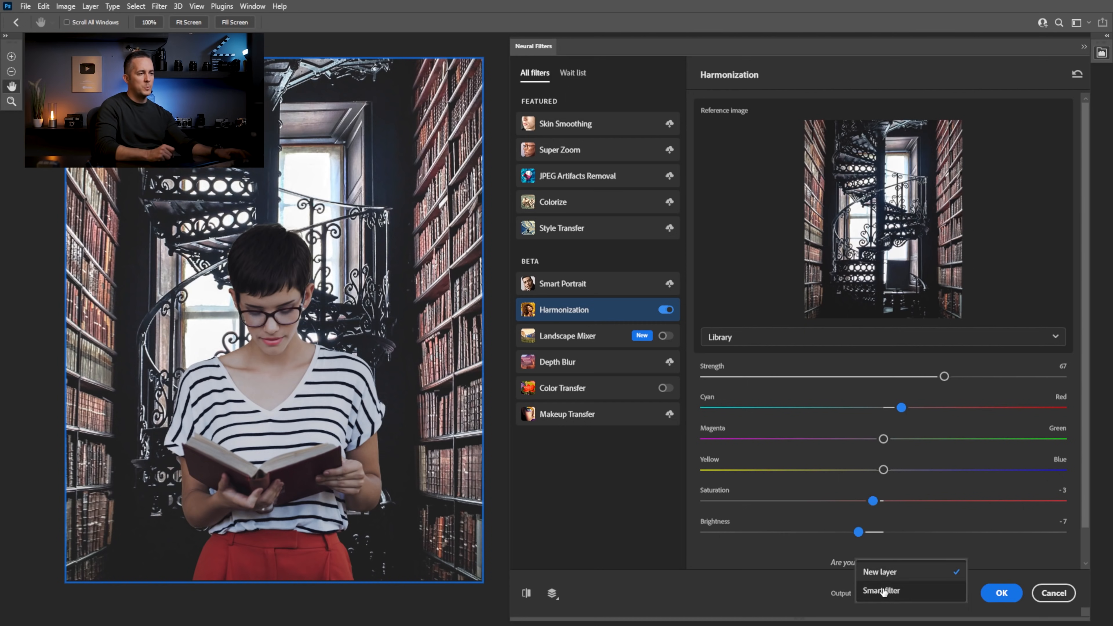
left_click(894, 573)
left_click(1004, 591)
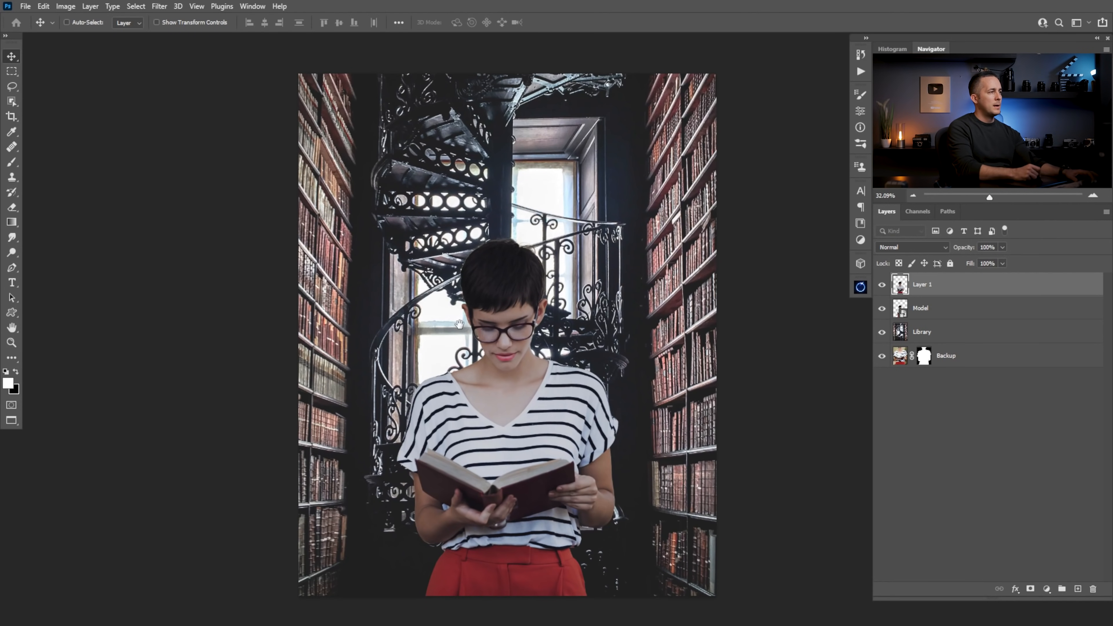
Check the harmonized layer against the original model and rename it as Model after filter.
left_click_drag(488, 330, 459, 317)
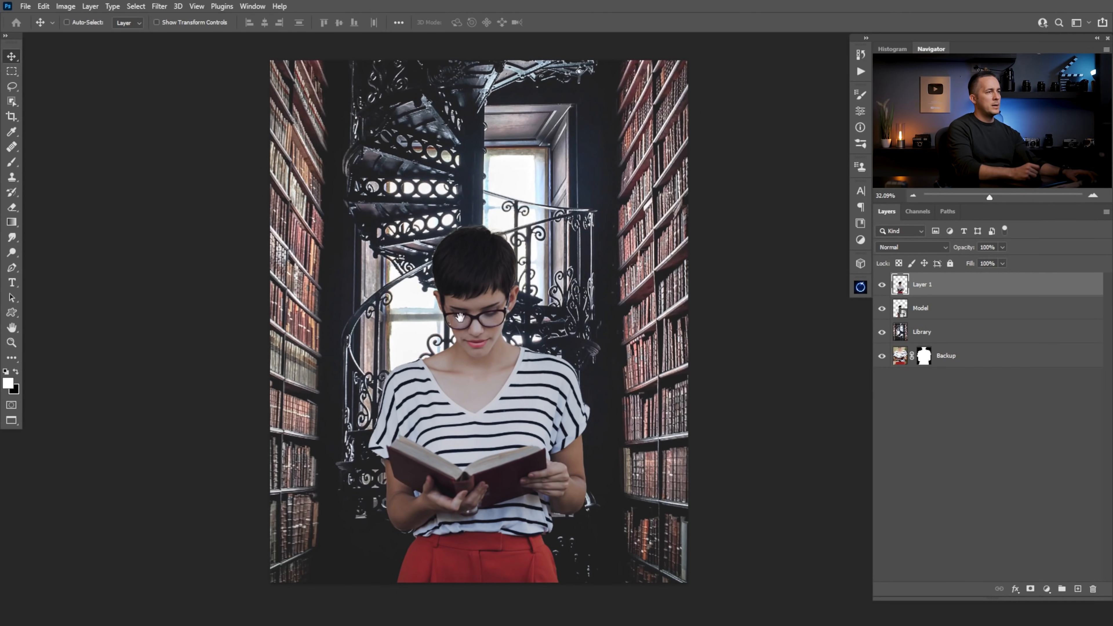
left_click(882, 286)
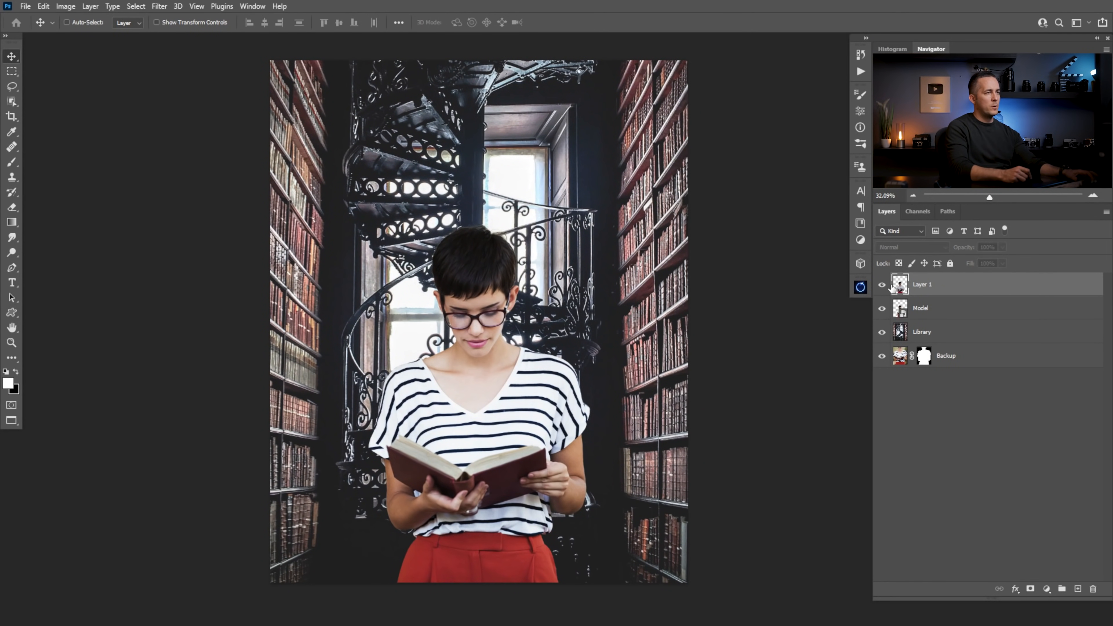
left_click(882, 286)
type("Model after")
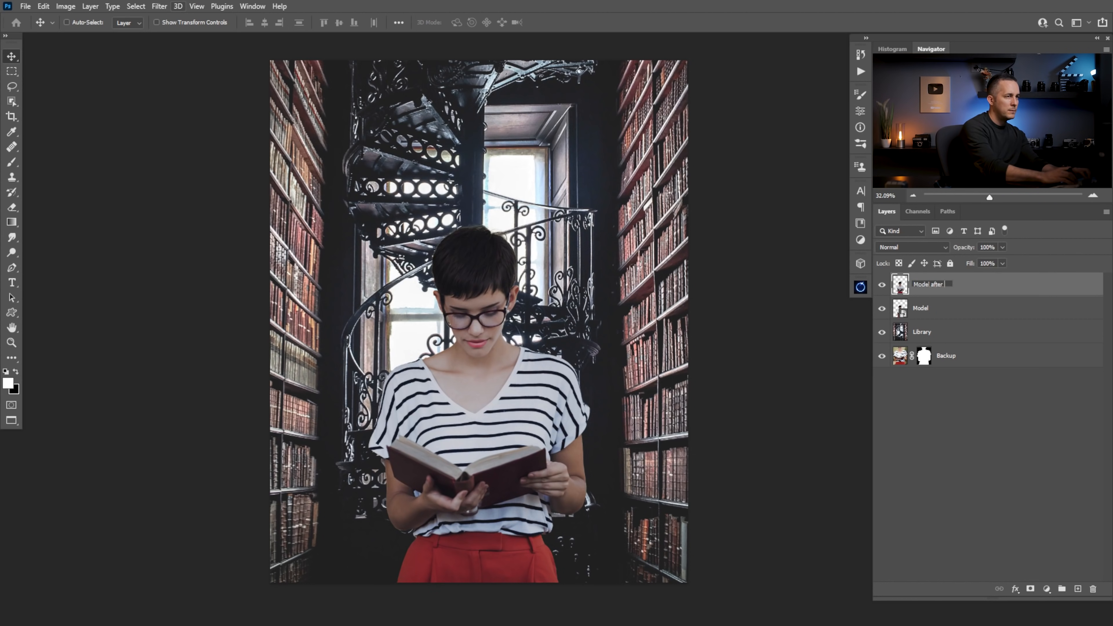
type(" filter")
key("Return")
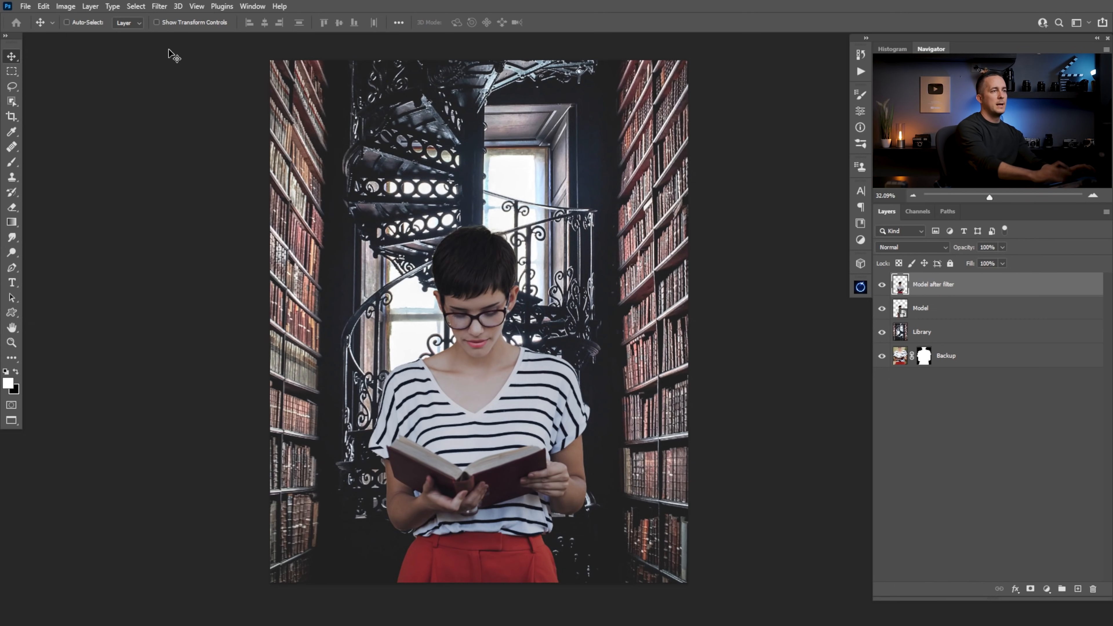
Toggle the Model after filter layer's visibility to compare the woman before and after harmonization.
left_click(882, 285)
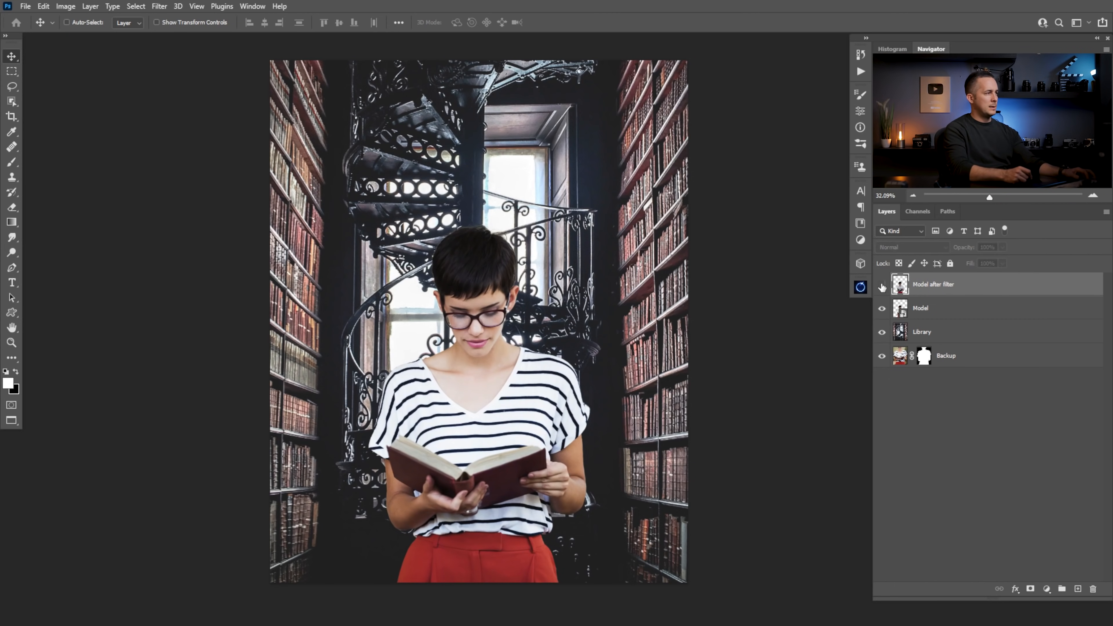
left_click(881, 286)
left_click(882, 286)
left_click(882, 286)
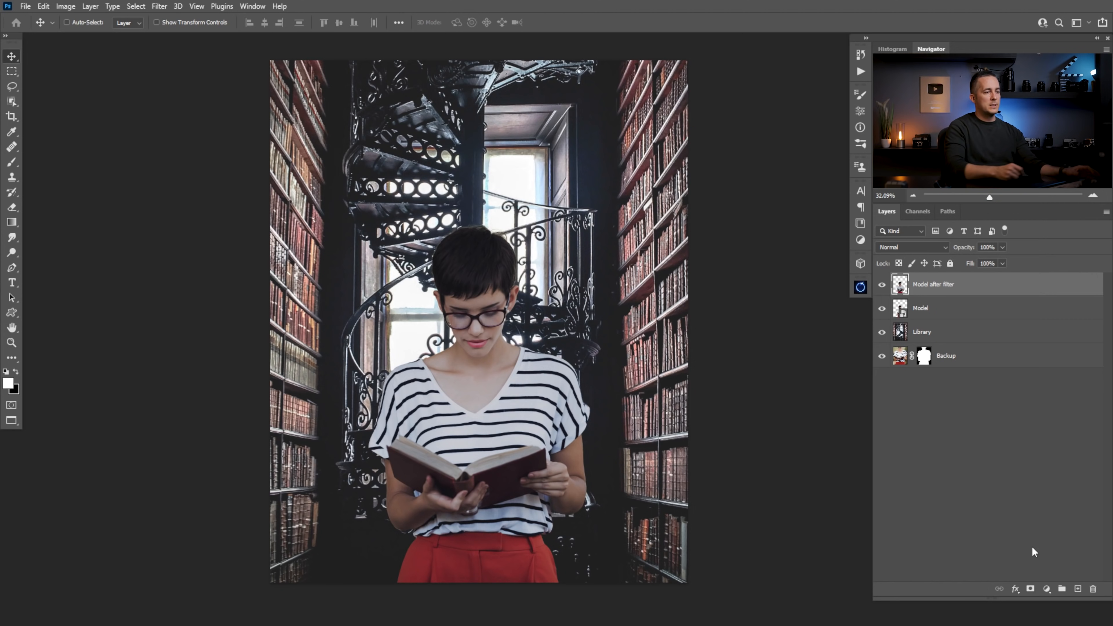
left_click(1046, 589)
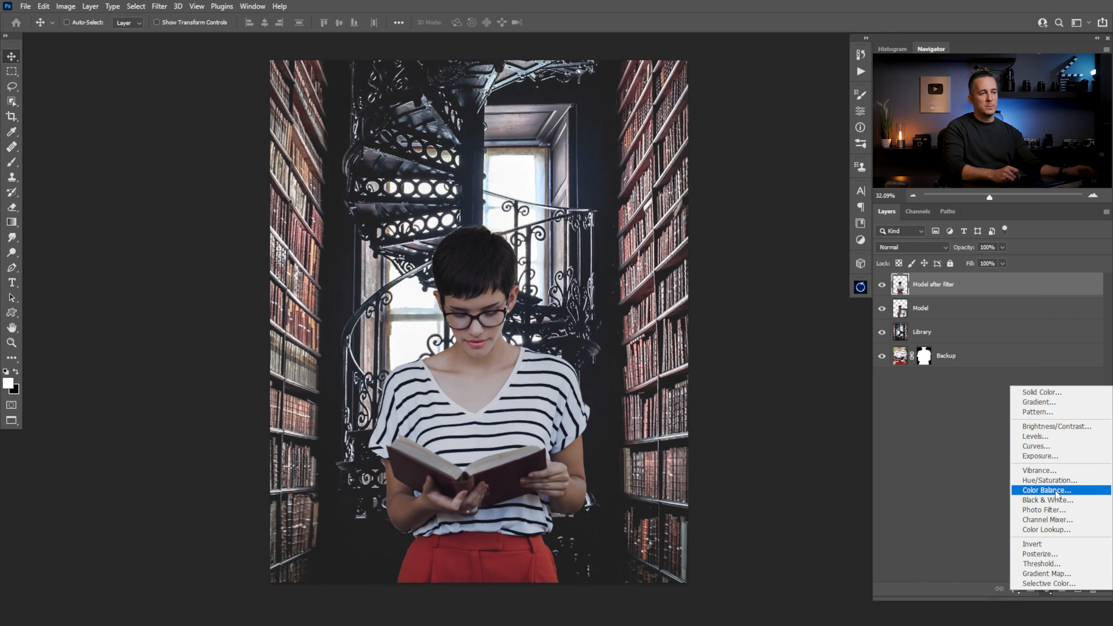
left_click(915, 447)
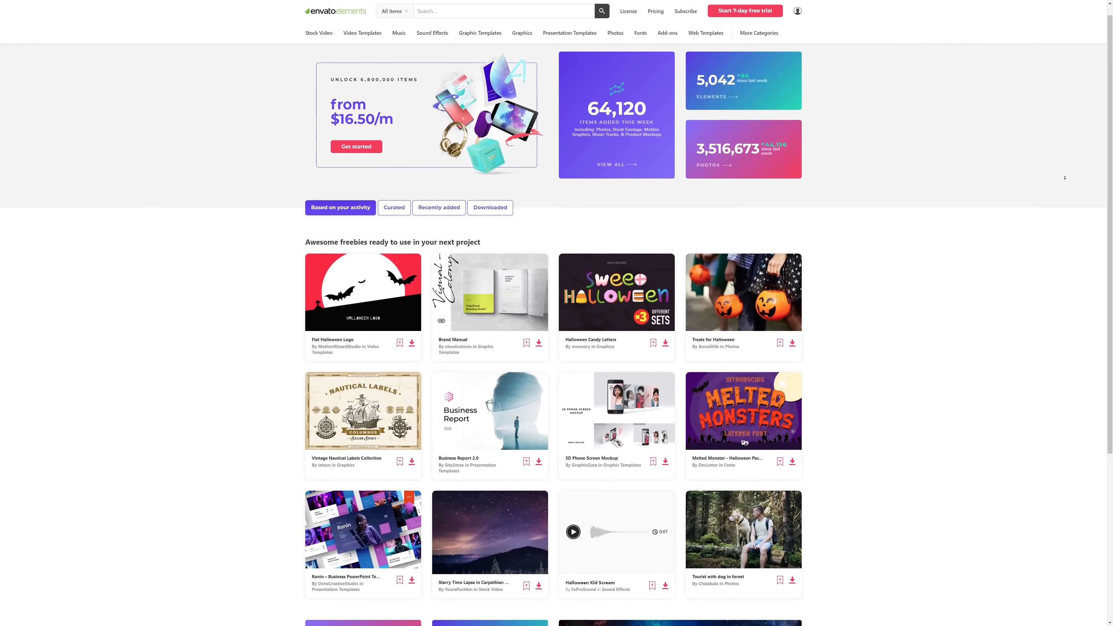
Switch to the Envato Elements website and look over the free items on its home page.
scroll(1065, 177, "down", 1)
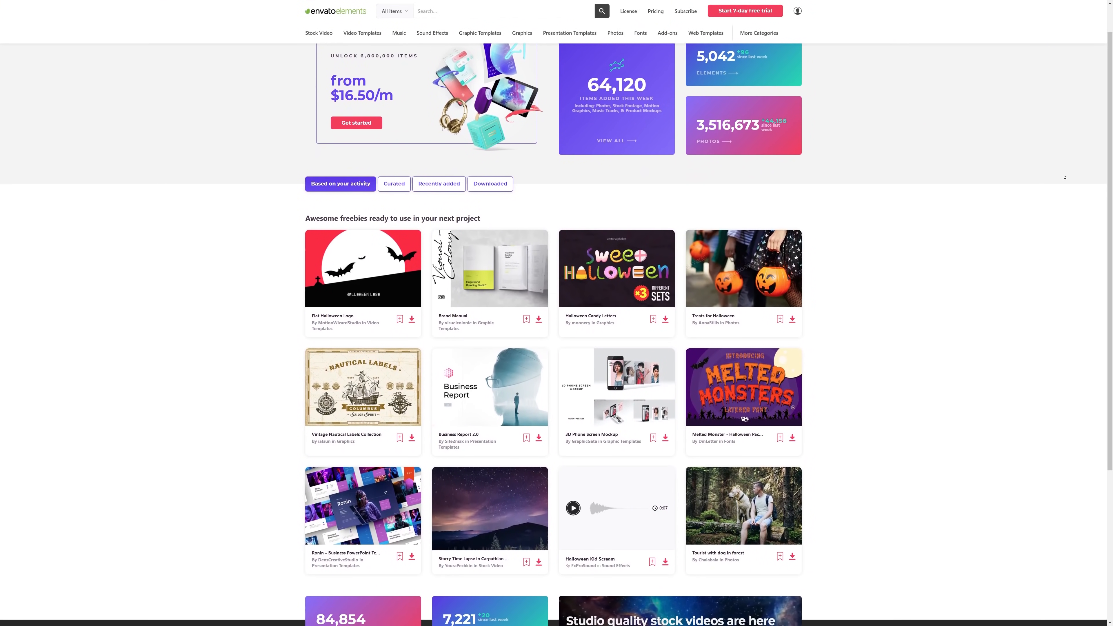
scroll(1065, 177, "down", 1)
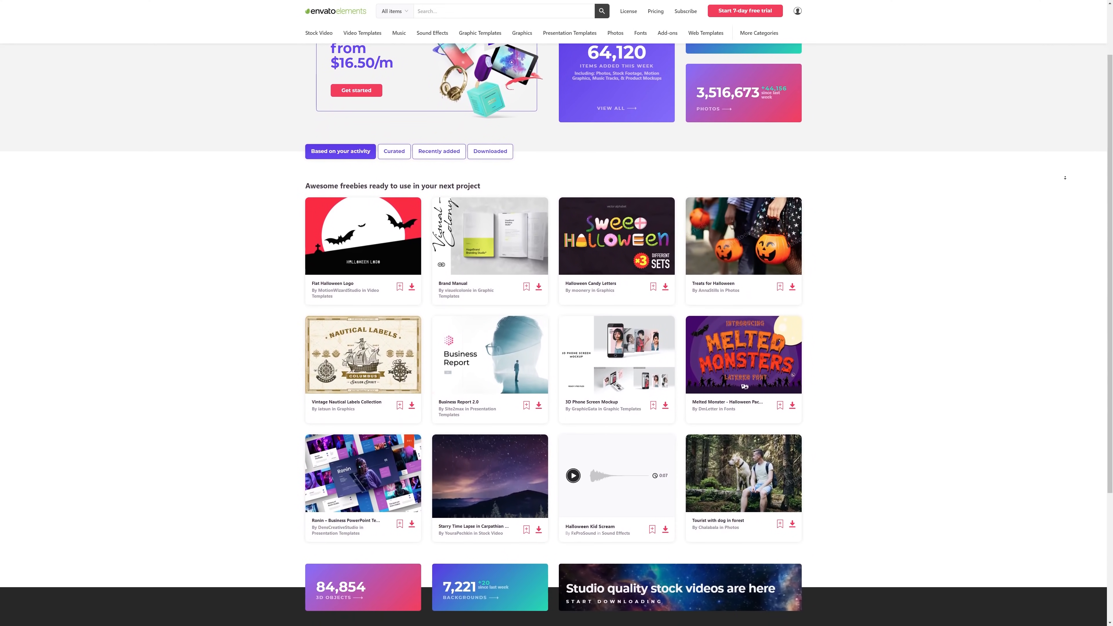
scroll(1065, 178, "down", 1)
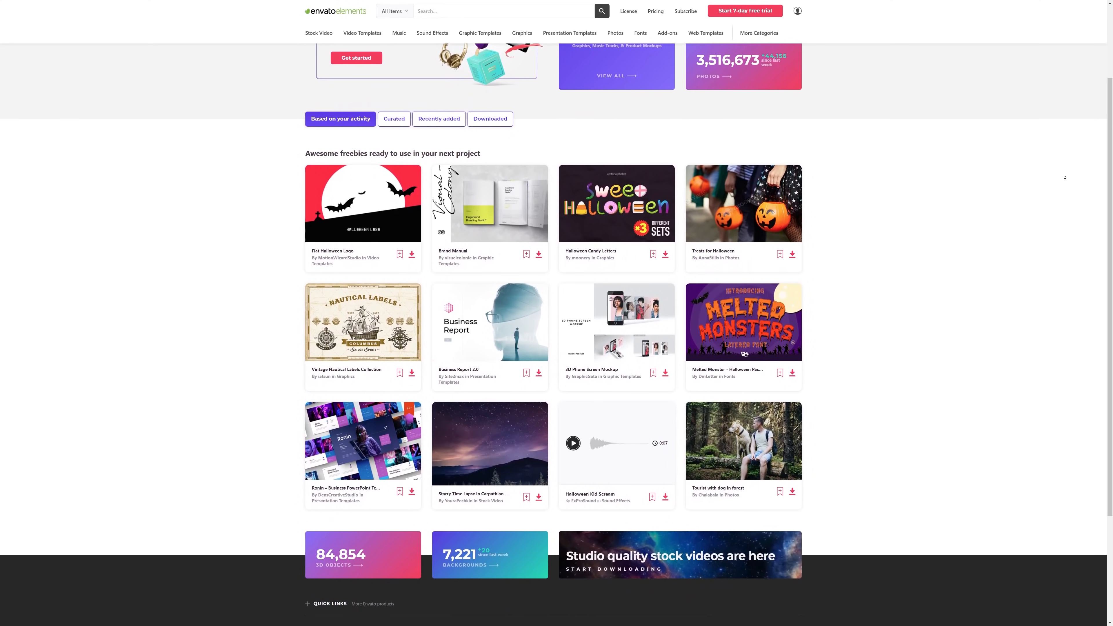
Browse the big library photo results, the music tracks and the 3D items on Envato Elements.
scroll(1065, 178, "down", 2)
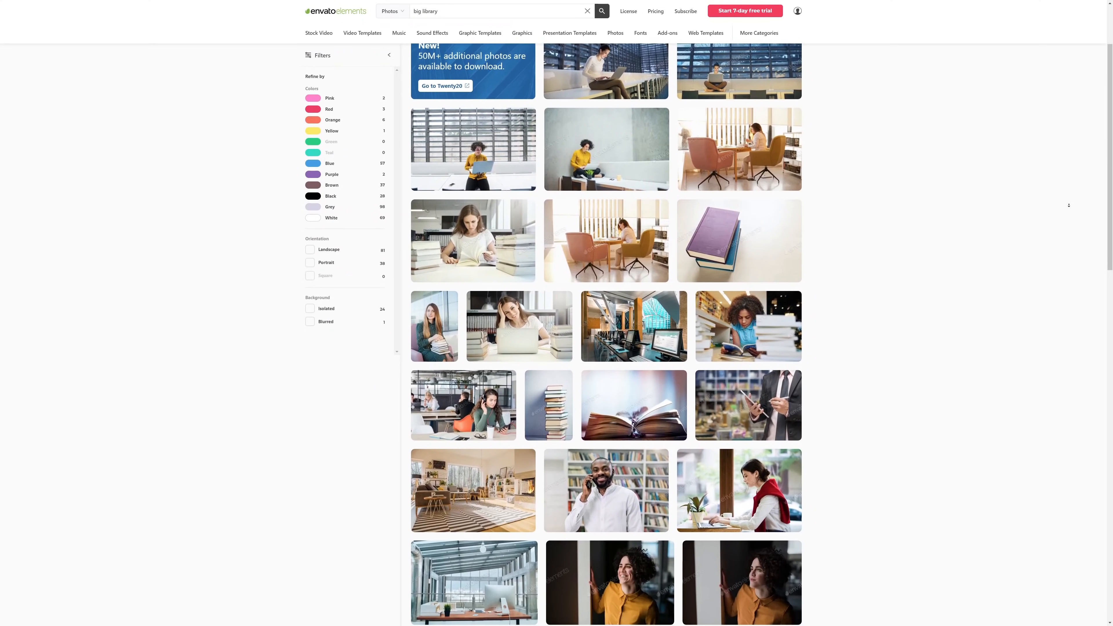
scroll(1068, 205, "down", 4)
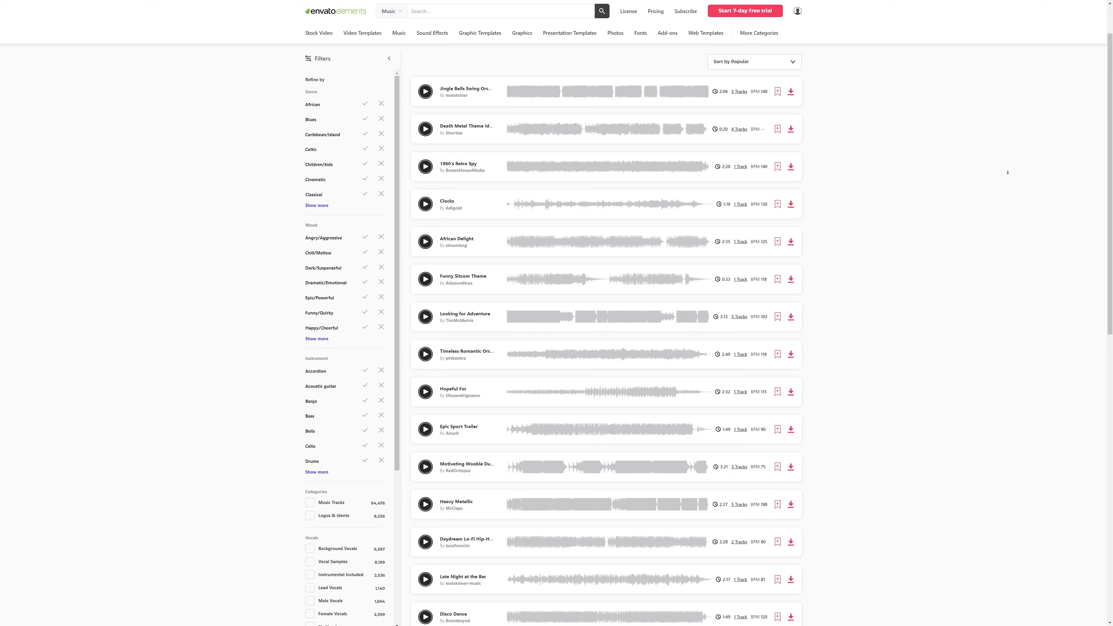
scroll(1007, 172, "down", 3)
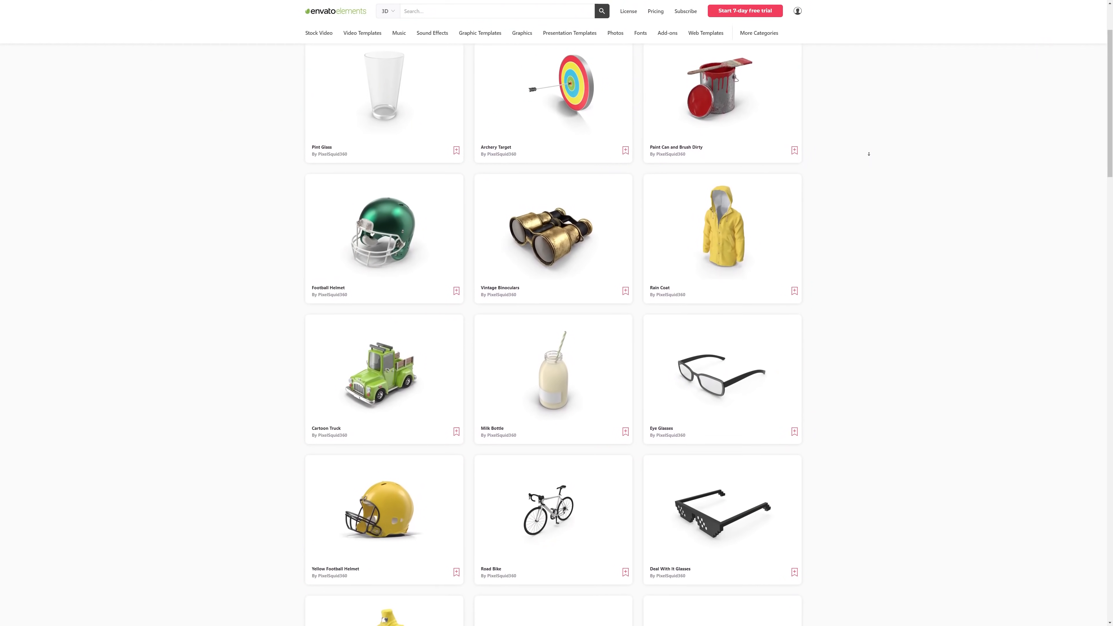
scroll(868, 154, "down", 3)
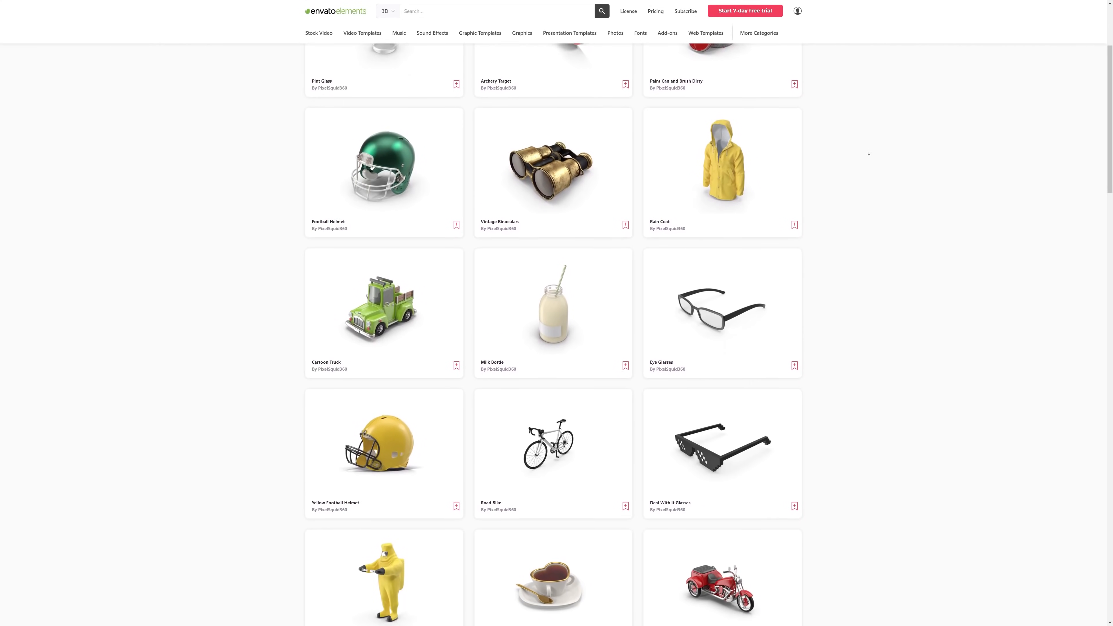
scroll(868, 154, "down", 3)
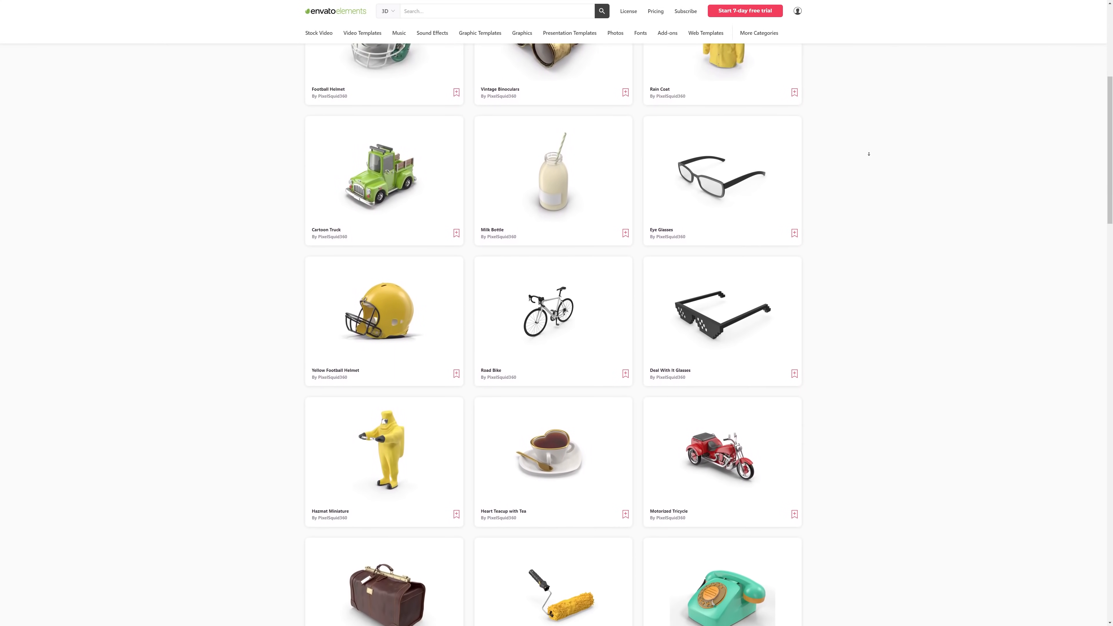
scroll(869, 153, "down", 3)
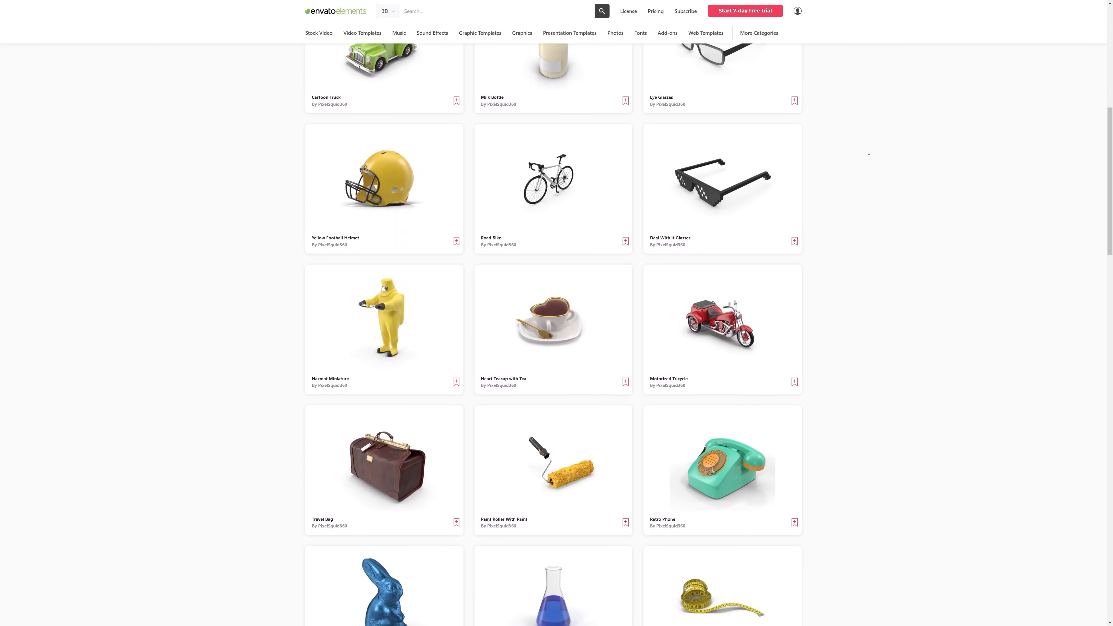
scroll(868, 154, "down", 3)
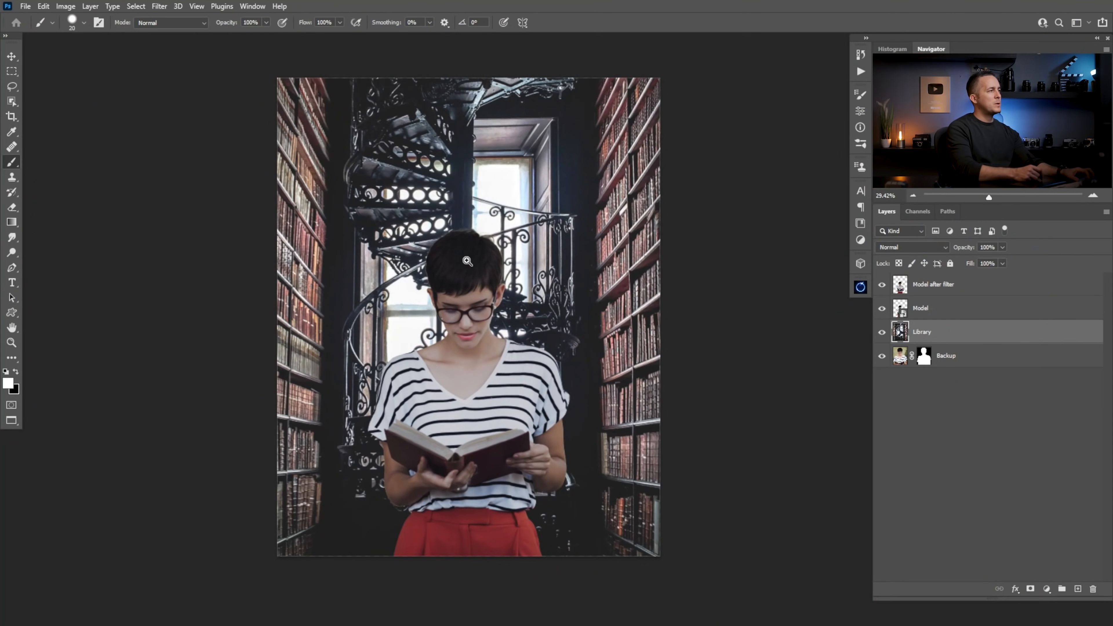
Switch back to Photoshop, hide the Model layer and make the Model after filter layer active.
left_click(489, 356)
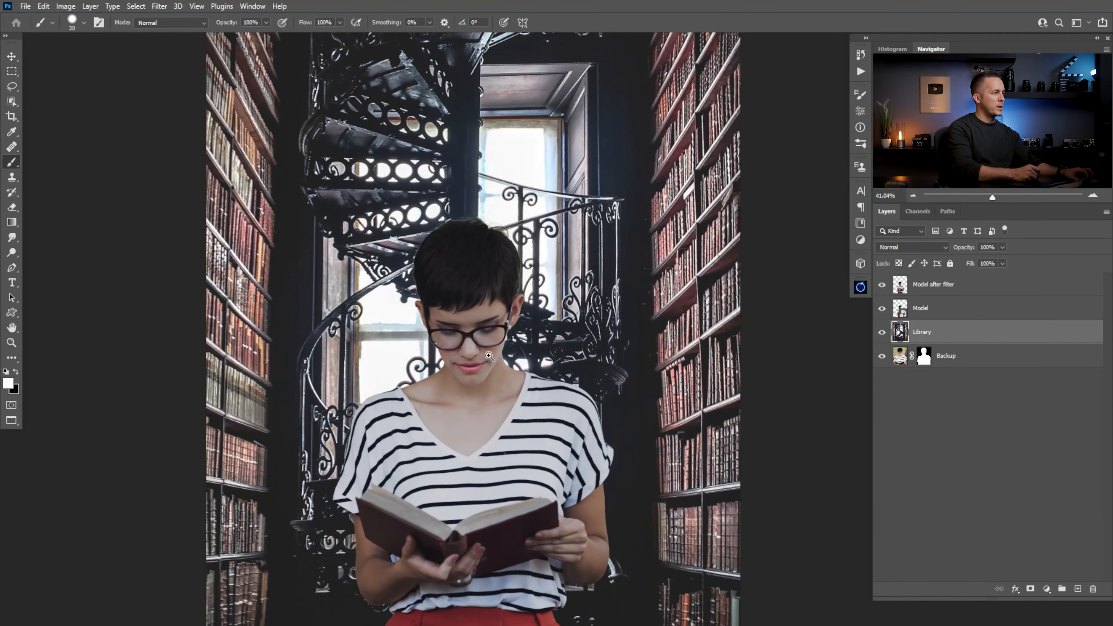
left_click(489, 355, "alt")
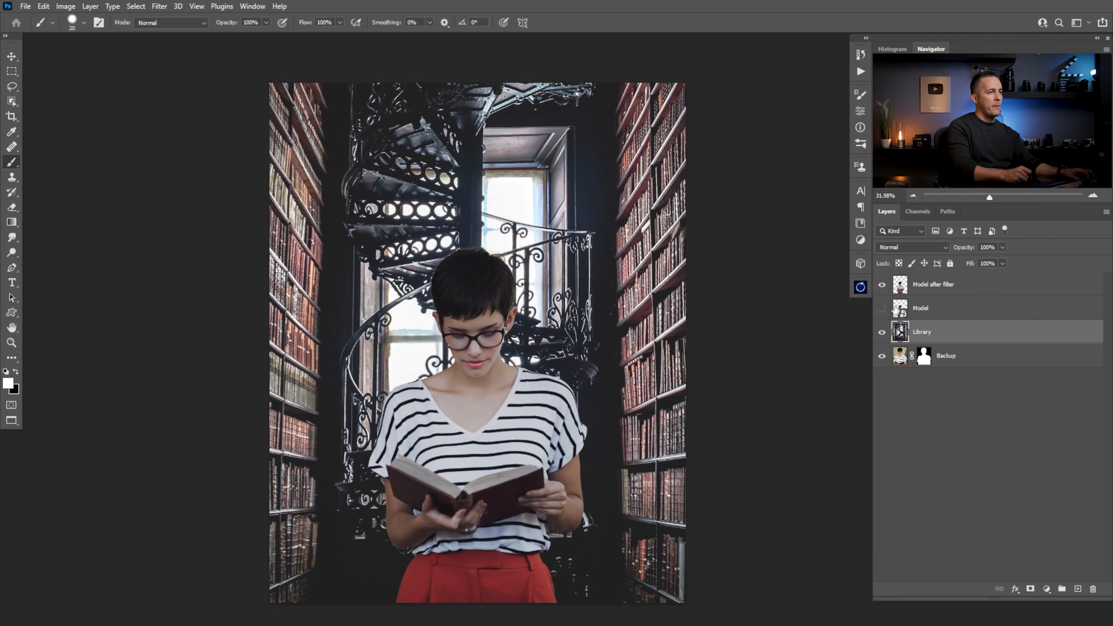
left_click(942, 292)
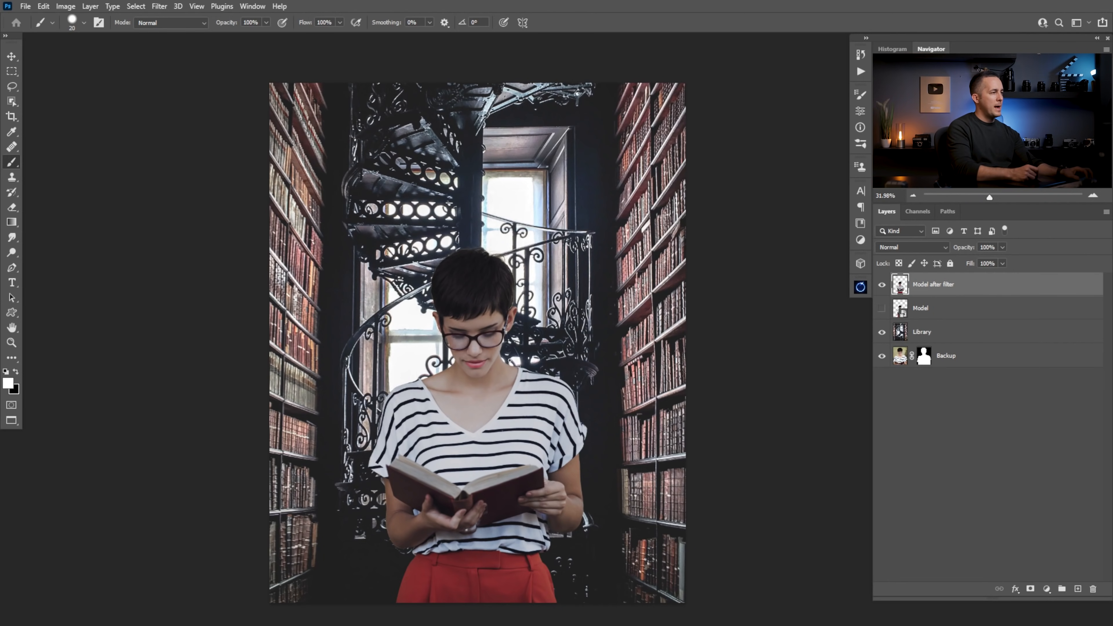
left_click_drag(503, 378, 511, 378)
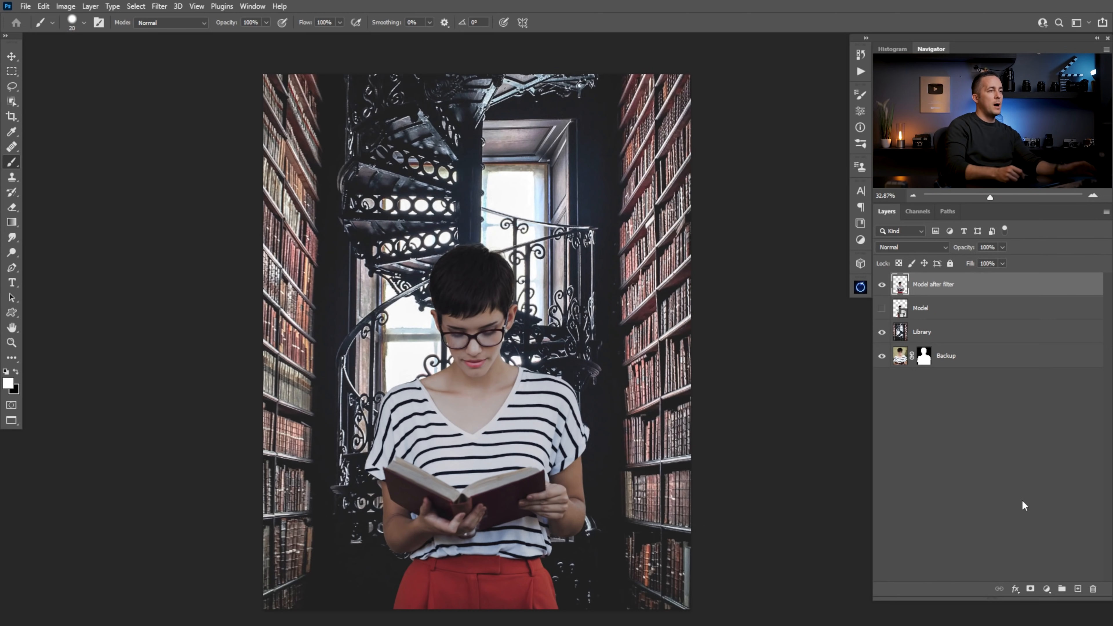
Add an Exposure adjustment layer clipped to the Model after filter layer.
left_click(1046, 589)
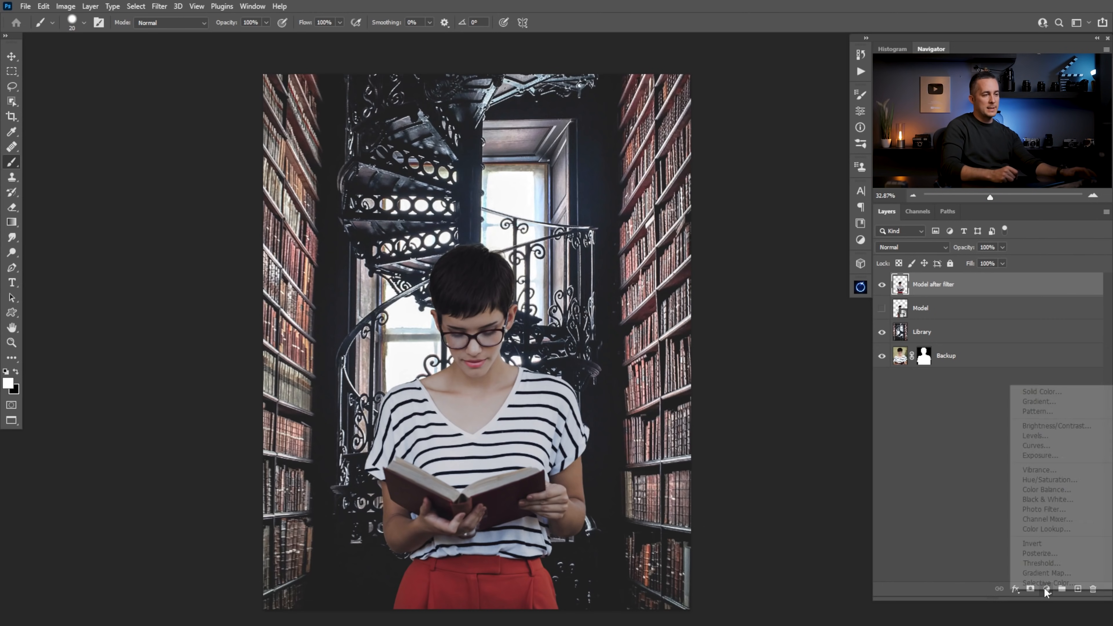
left_click(1041, 456)
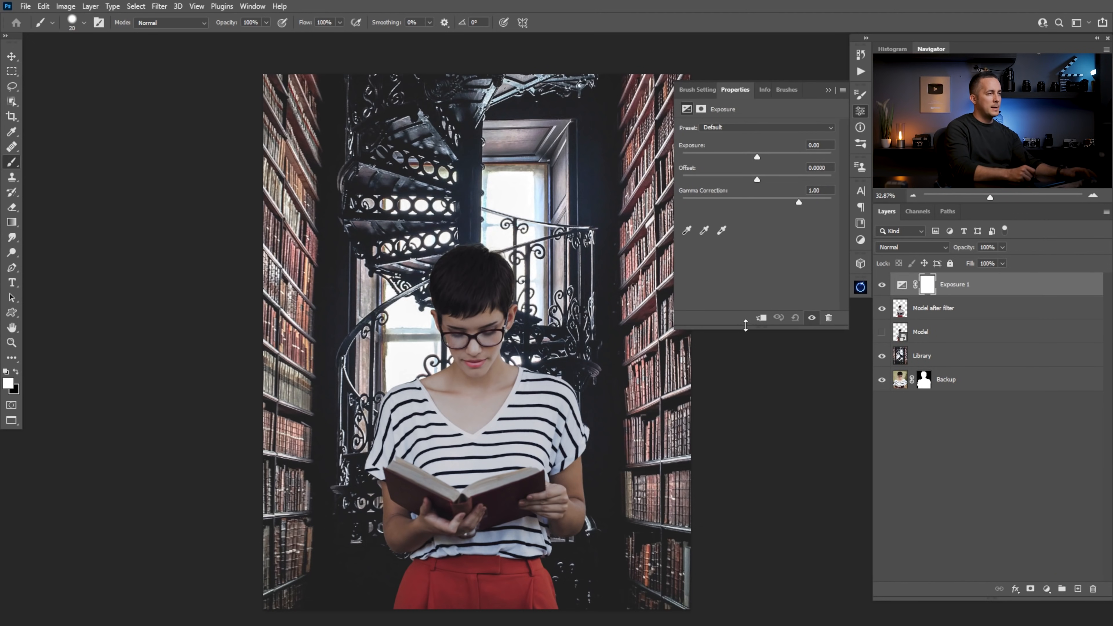
left_click(761, 318)
Darken the woman by lowering the adjustment's exposure to about -1.48, and collapse its settings.
left_click_drag(758, 160, 740, 162)
left_click_drag(506, 328, 507, 358)
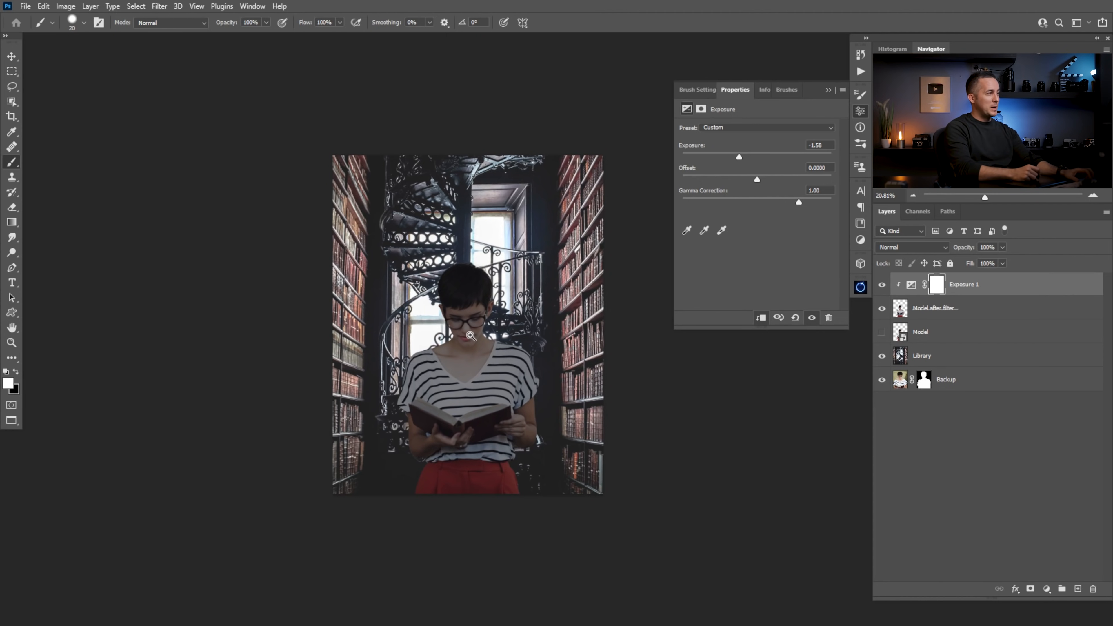
left_click_drag(470, 335, 506, 344)
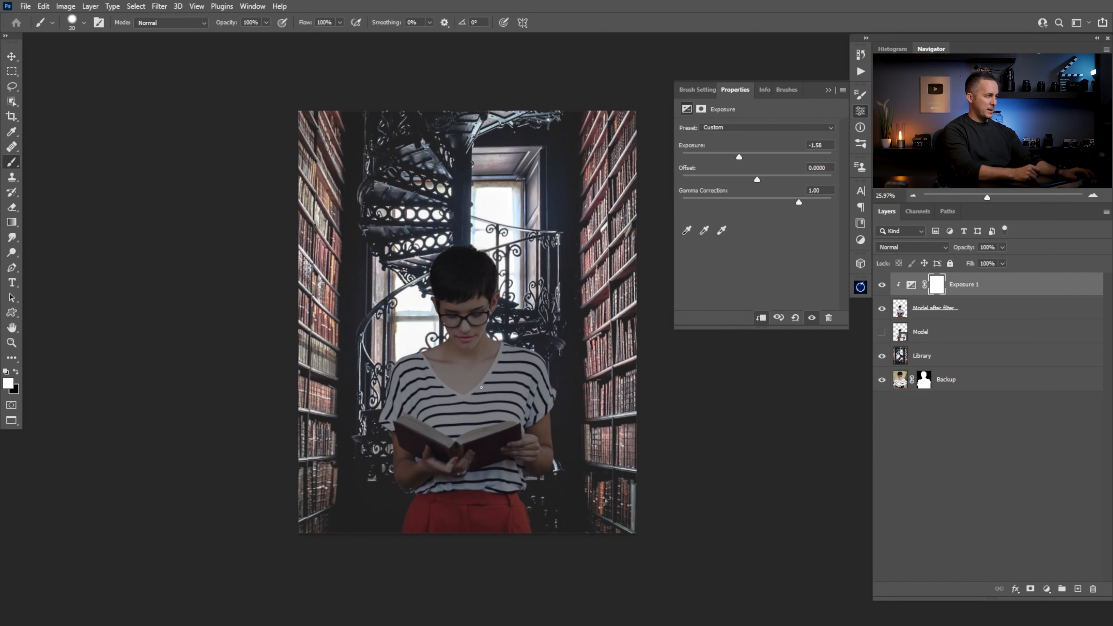
left_click_drag(740, 159, 743, 160)
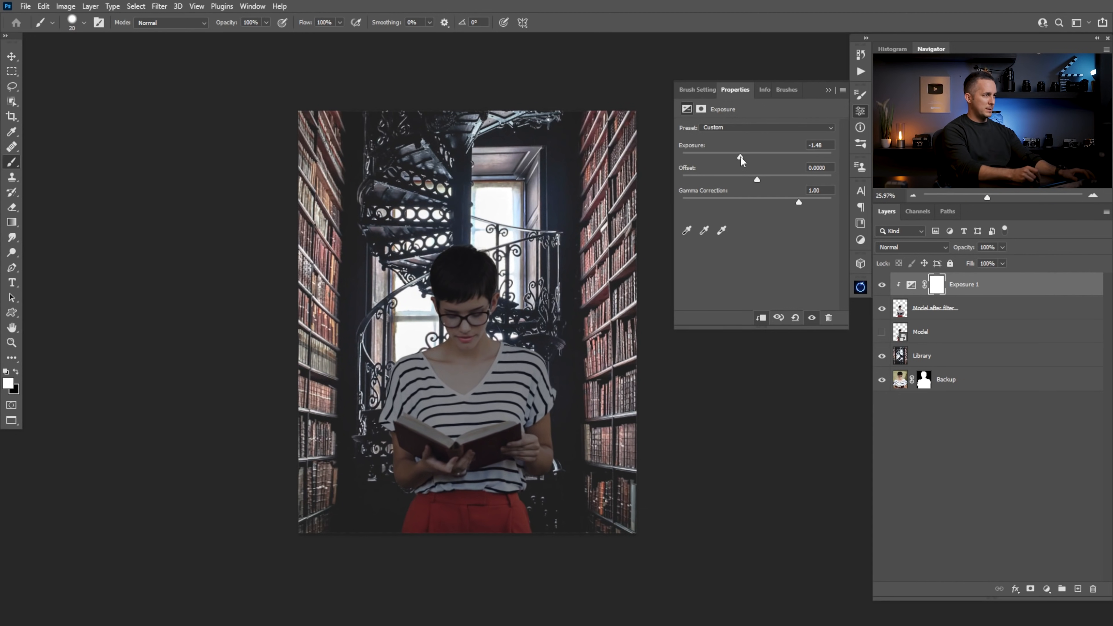
left_click(828, 91)
left_click_drag(487, 352, 505, 331)
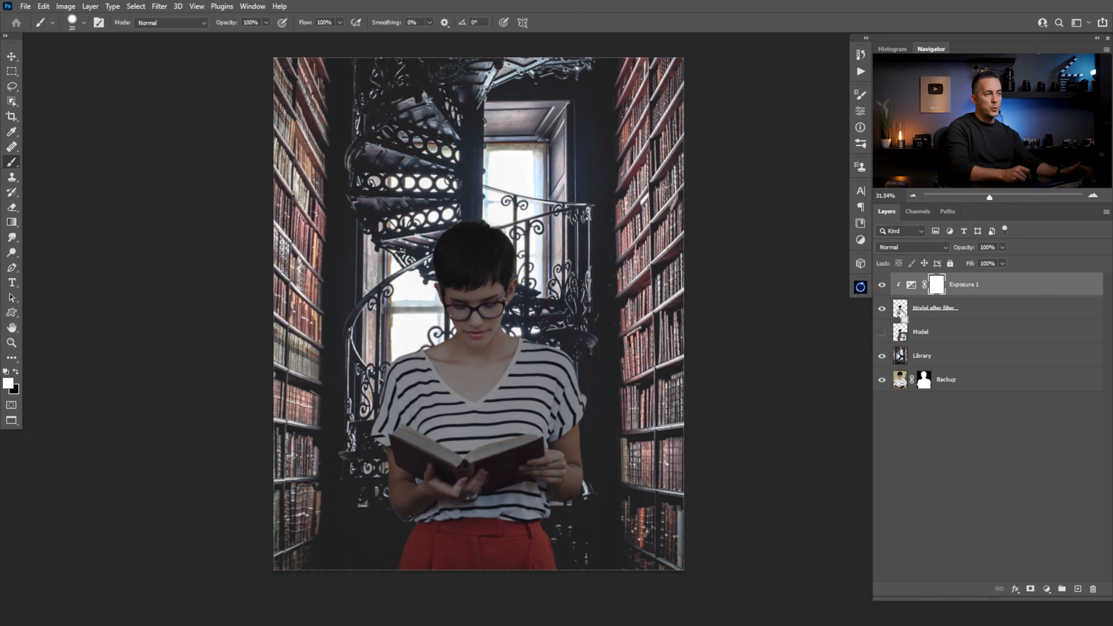
Load the outline of the Model after filter layer as a selection and contract it by 5 pixels.
left_click(901, 311, "ctrl")
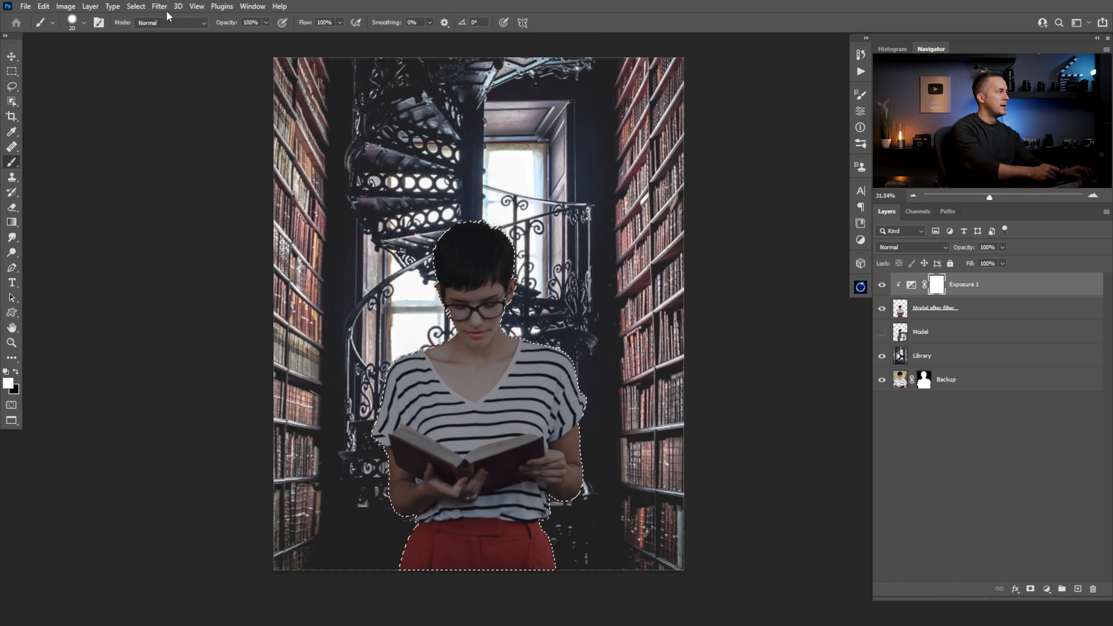
left_click(136, 6)
mouse_move(175, 176)
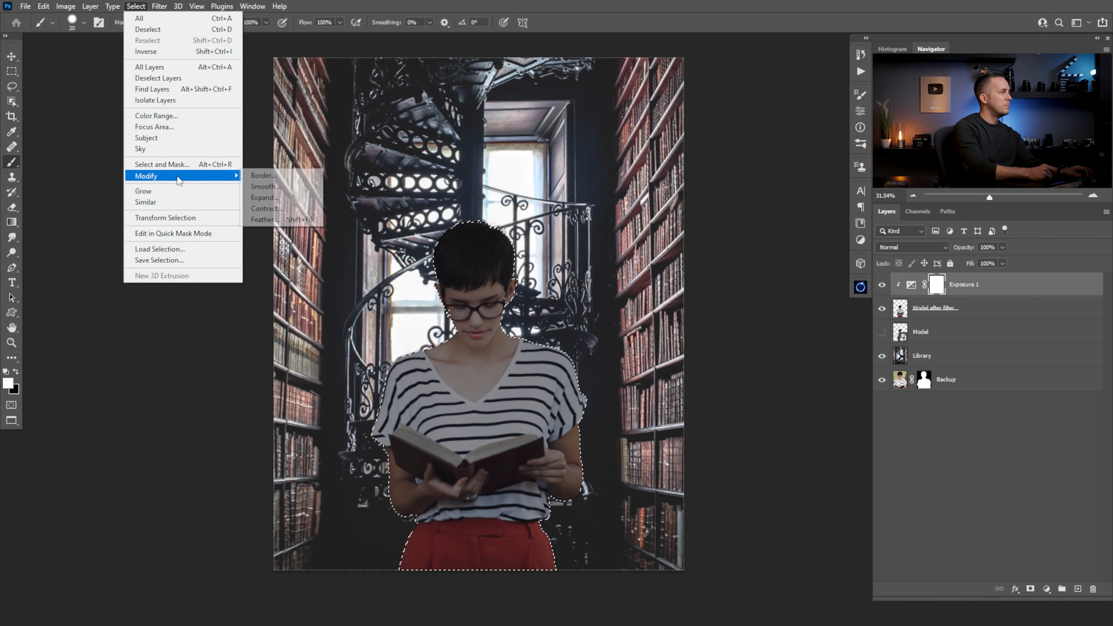
left_click(272, 209)
left_click_drag(365, 232, 234, 231)
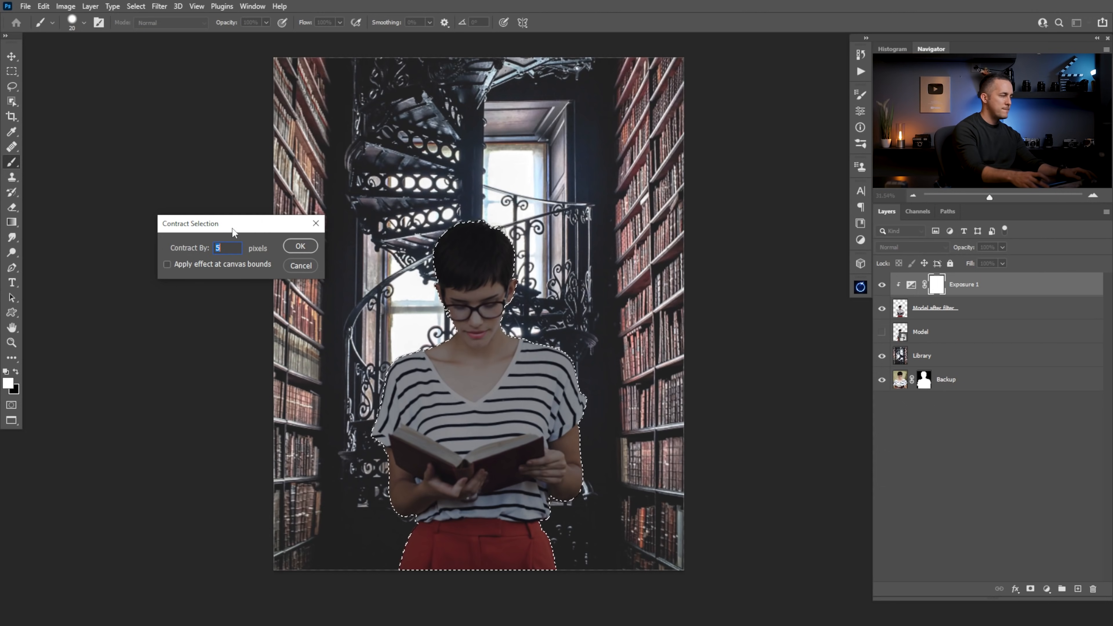
key("Return")
Feather the contracted selection around the woman with a radius of 13 pixels.
left_click(437, 377)
left_click_drag(437, 377, 464, 368)
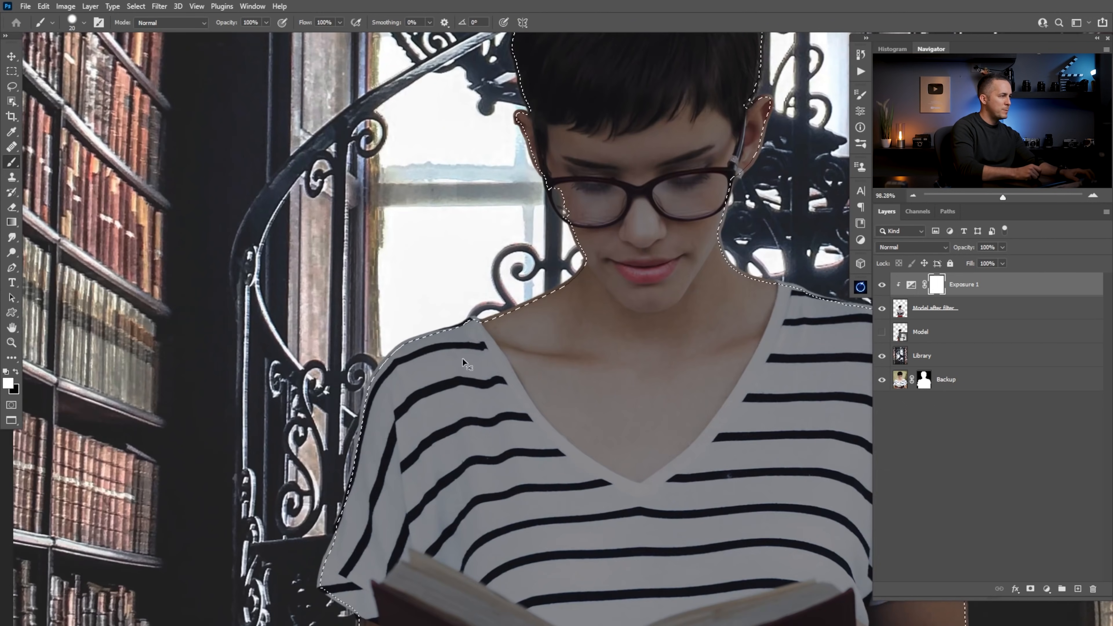
left_click_drag(521, 316, 487, 324)
key("ctrl+0")
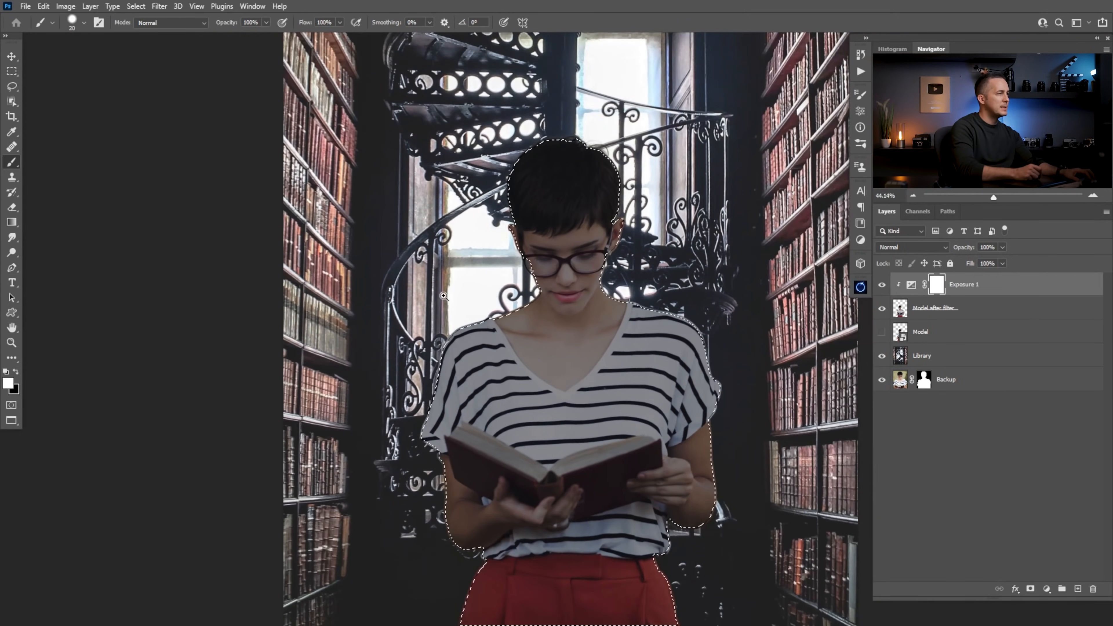
left_click(159, 6)
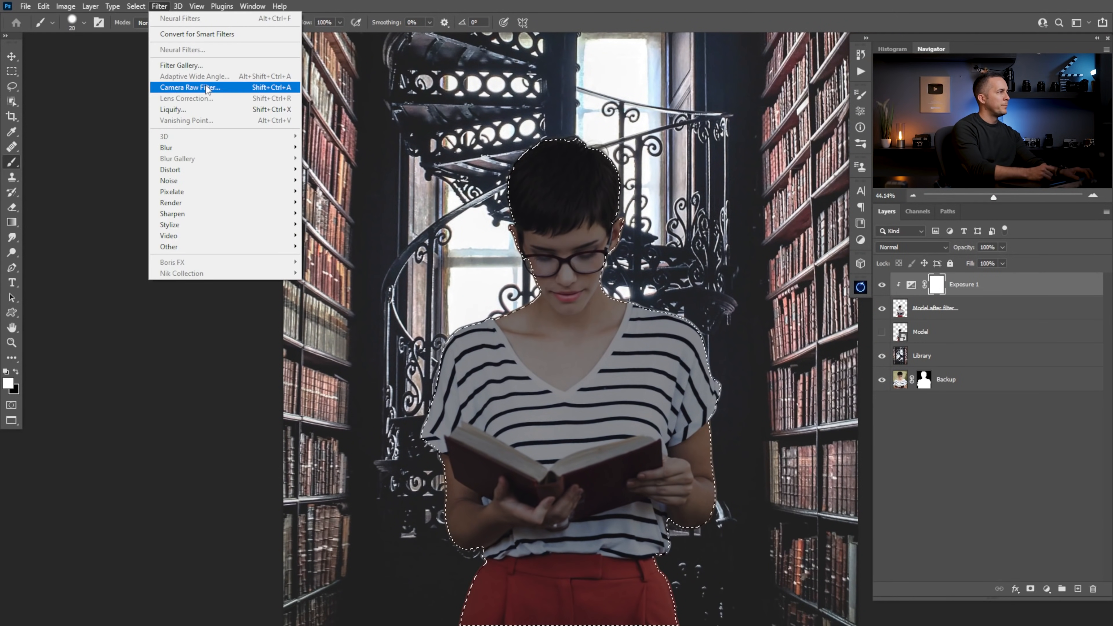
left_click(136, 6)
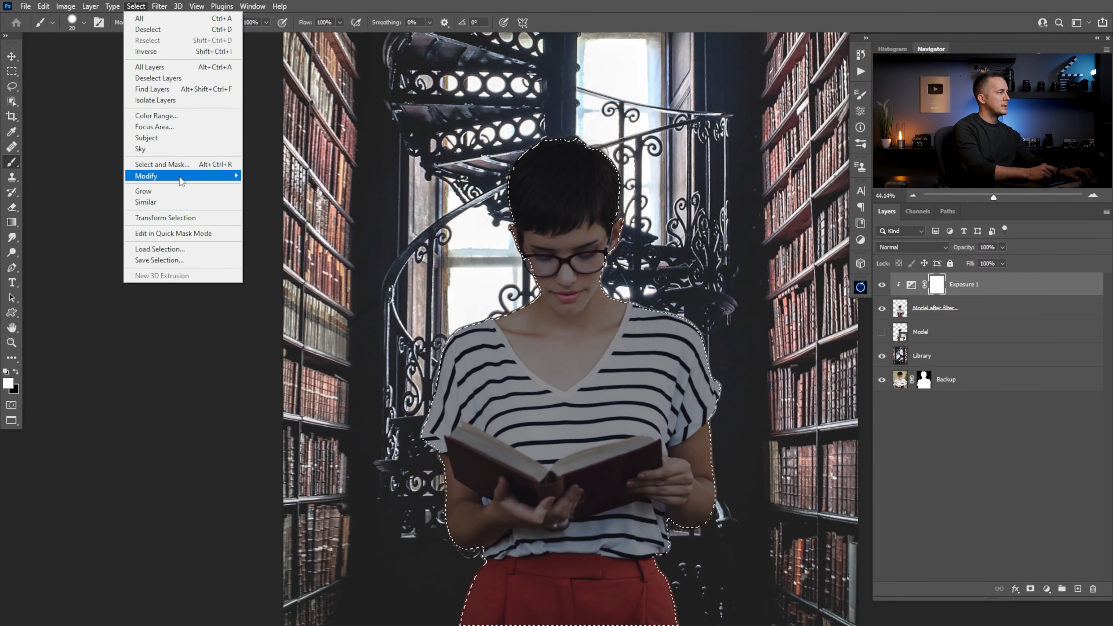
mouse_move(210, 176)
left_click(271, 220)
type("1")
type("0")
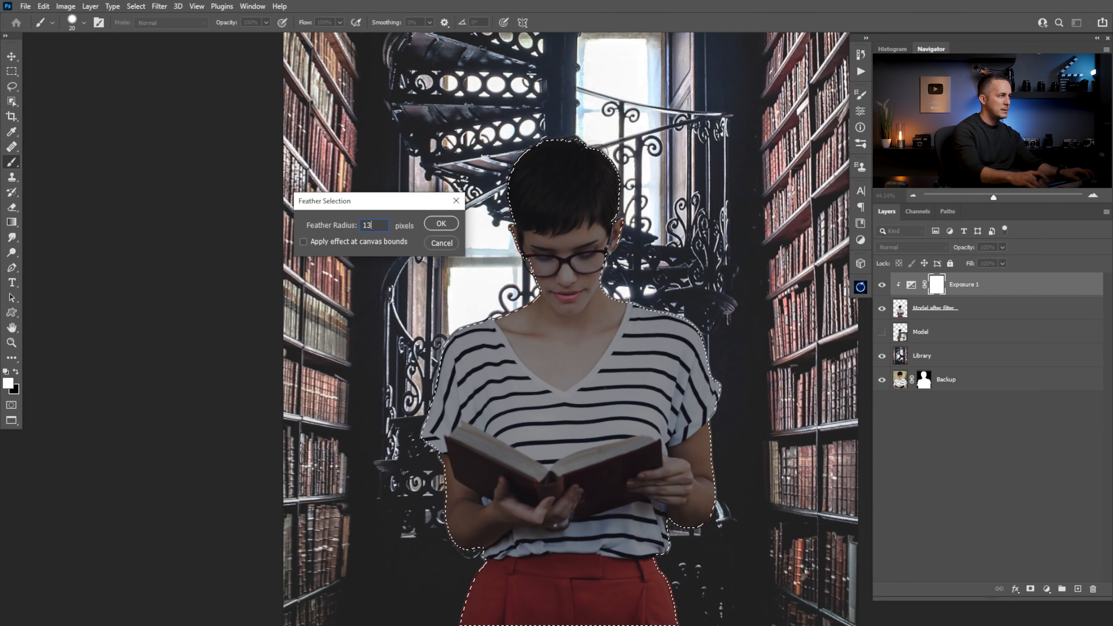
key("Return")
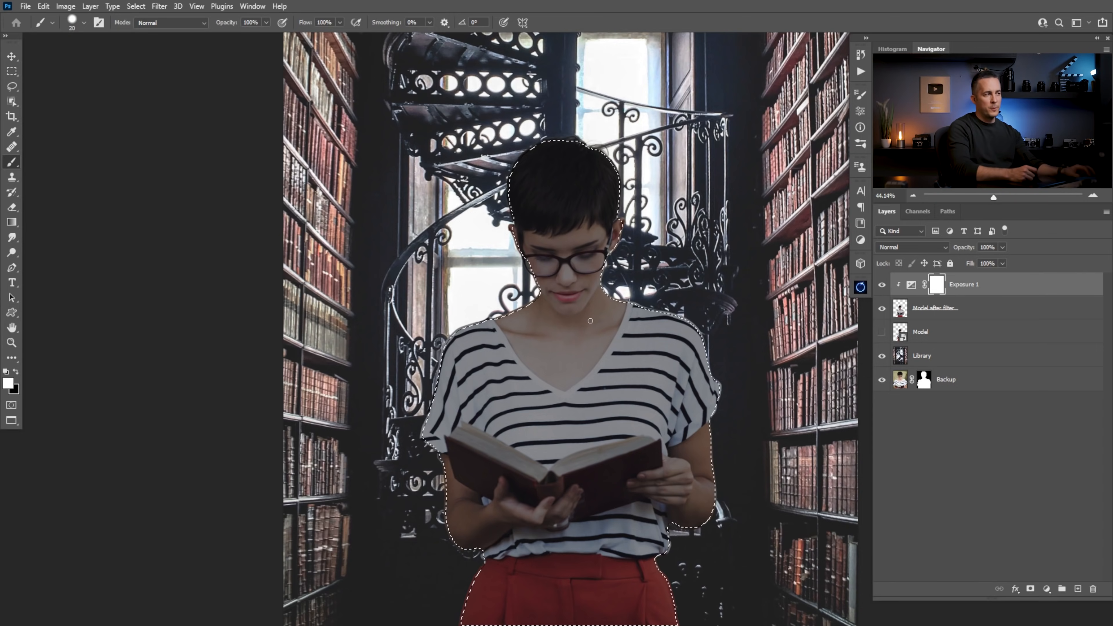
Enlarge the brush to 80 and invert the selection to cover everything around the woman.
left_click_drag(490, 317, 334, 354)
left_click_drag(430, 327, 393, 347)
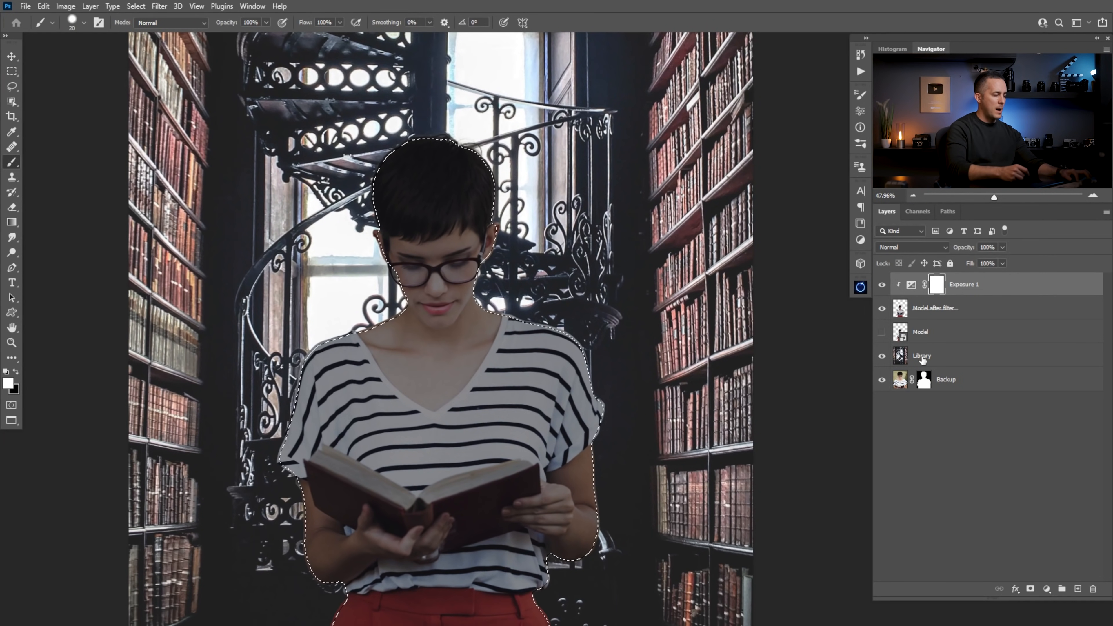
key("bracketright")
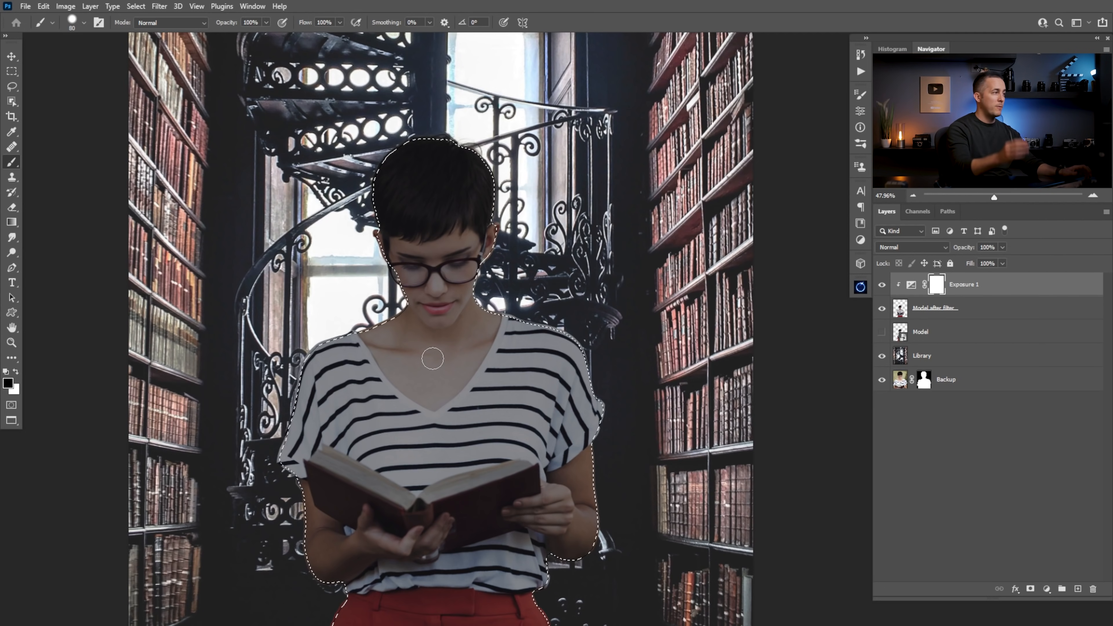
key("ctrl+shift+i")
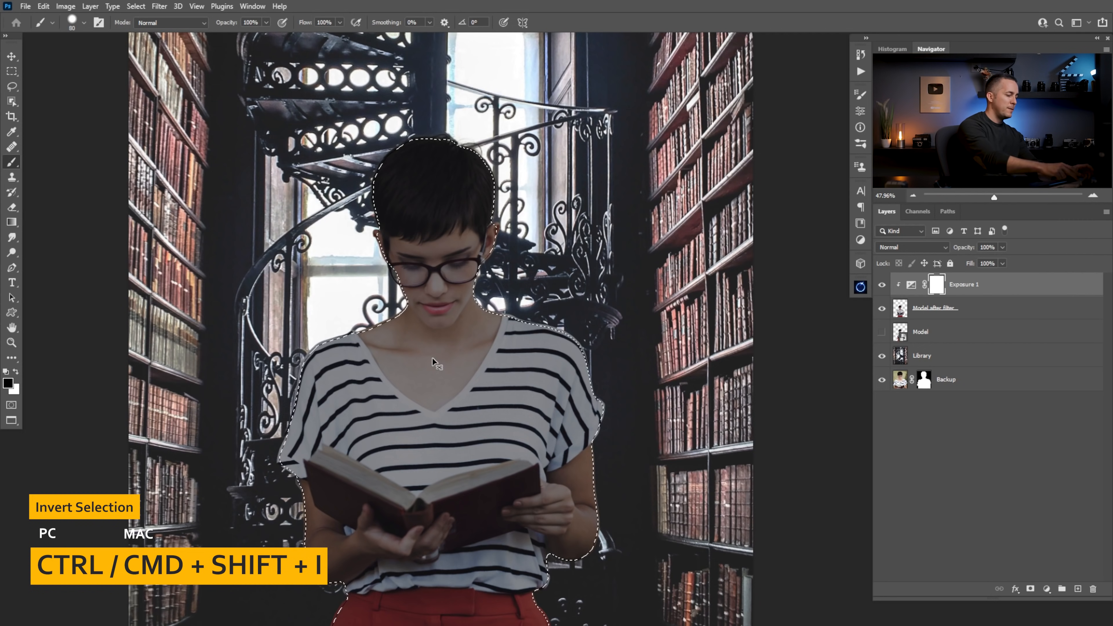
key("ctrl+shift+i")
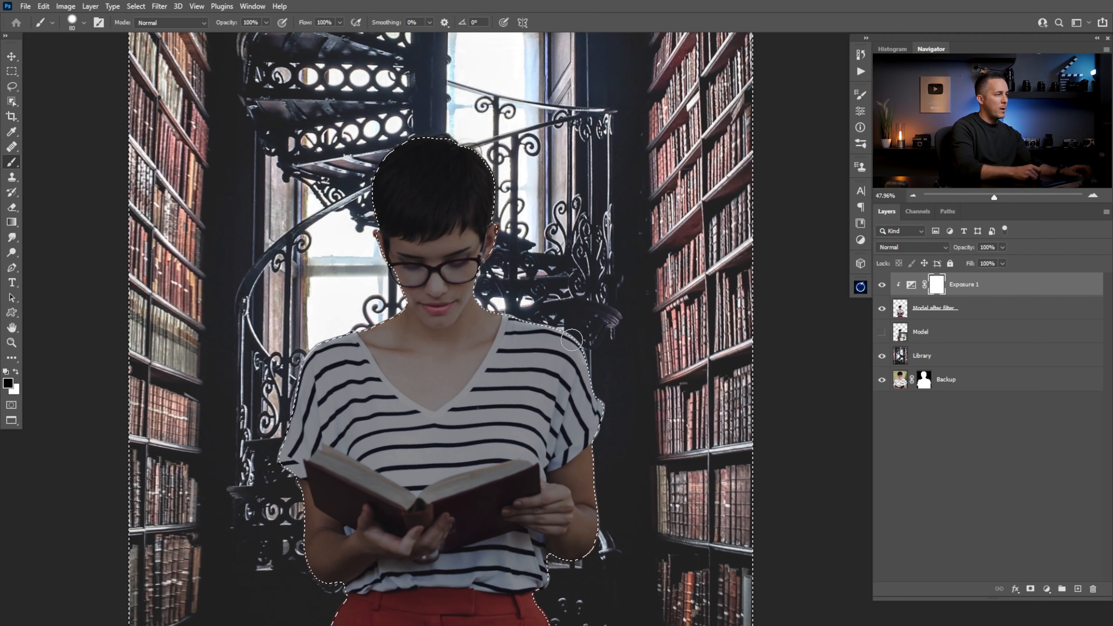
Fill the inverted selection on the Exposure 1 mask with black, deselect, and check the lighter rim around the woman.
left_click_drag(540, 268, 538, 276)
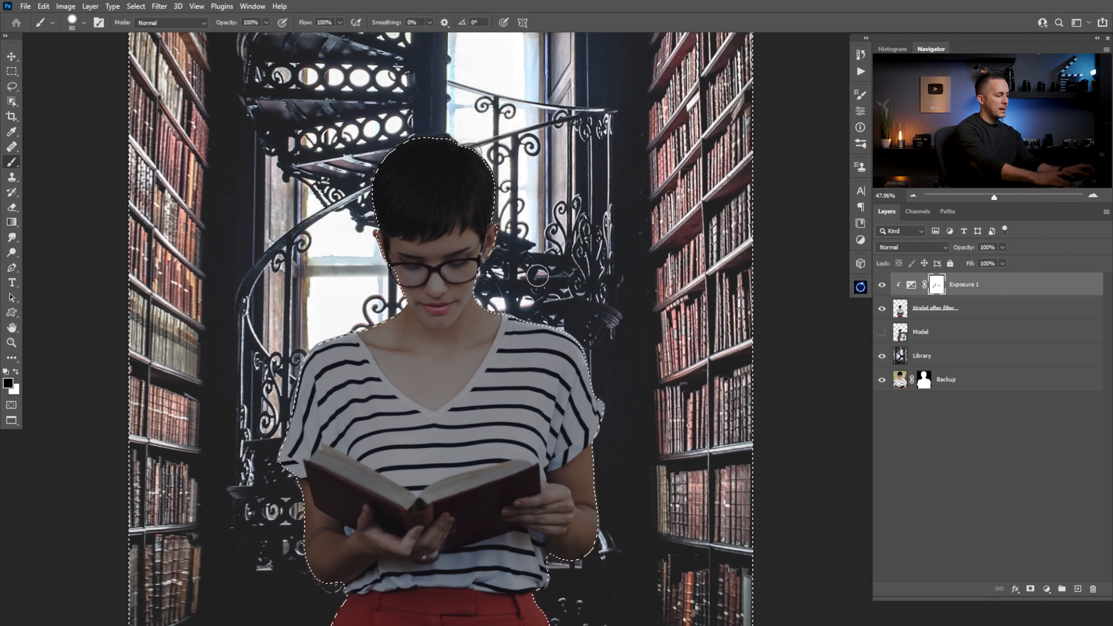
key("alt+BackSpace")
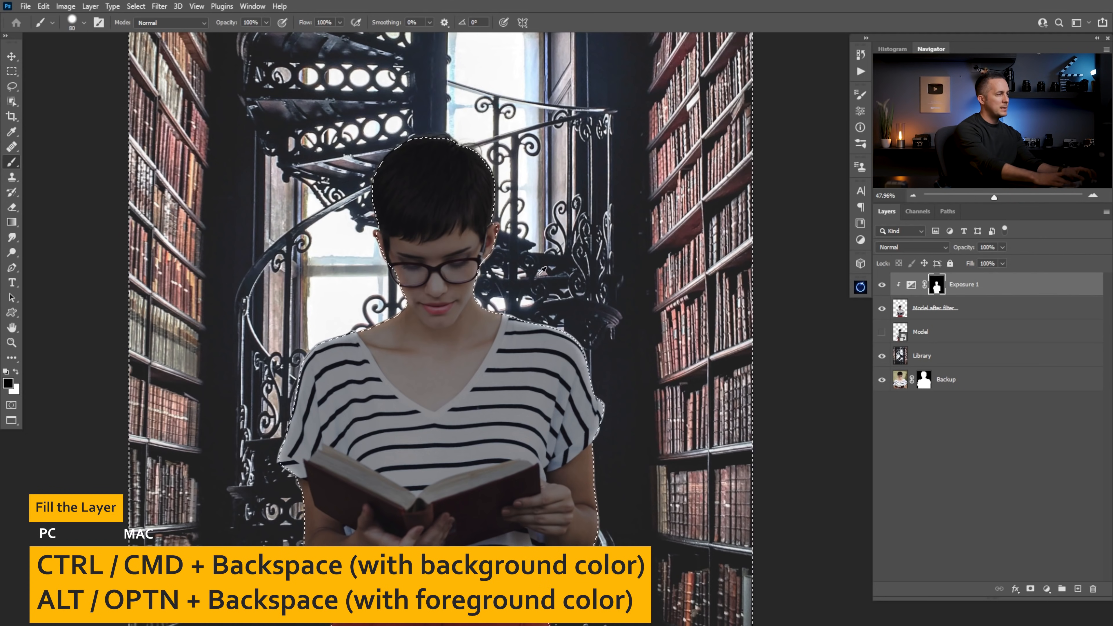
key("ctrl+d")
left_click_drag(517, 479, 543, 357)
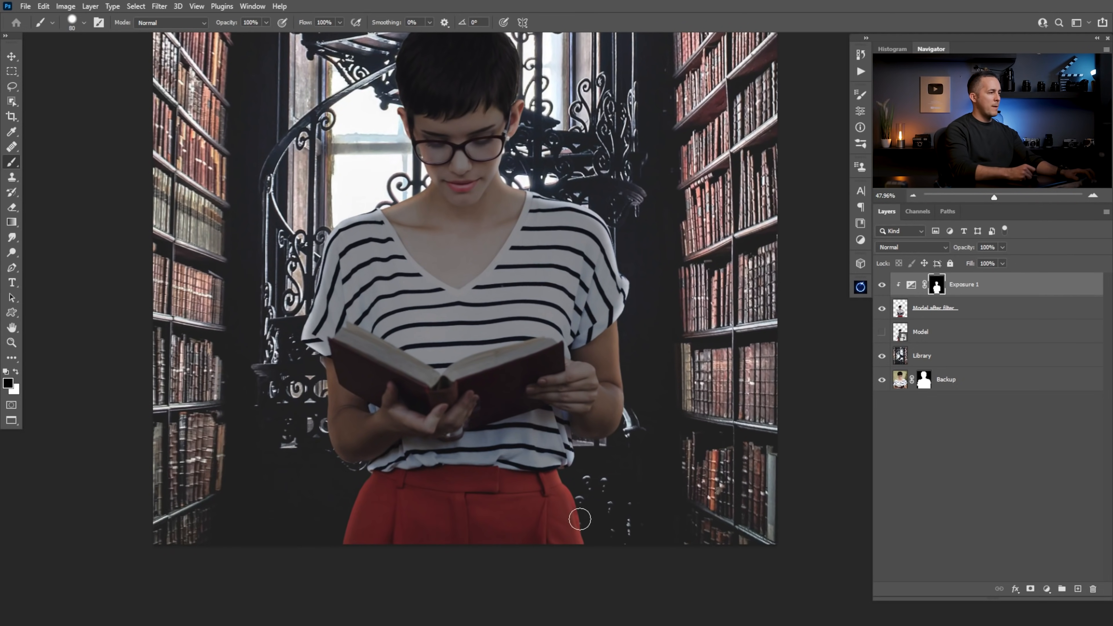
left_click_drag(427, 233, 424, 380)
left_click_drag(404, 338, 447, 348)
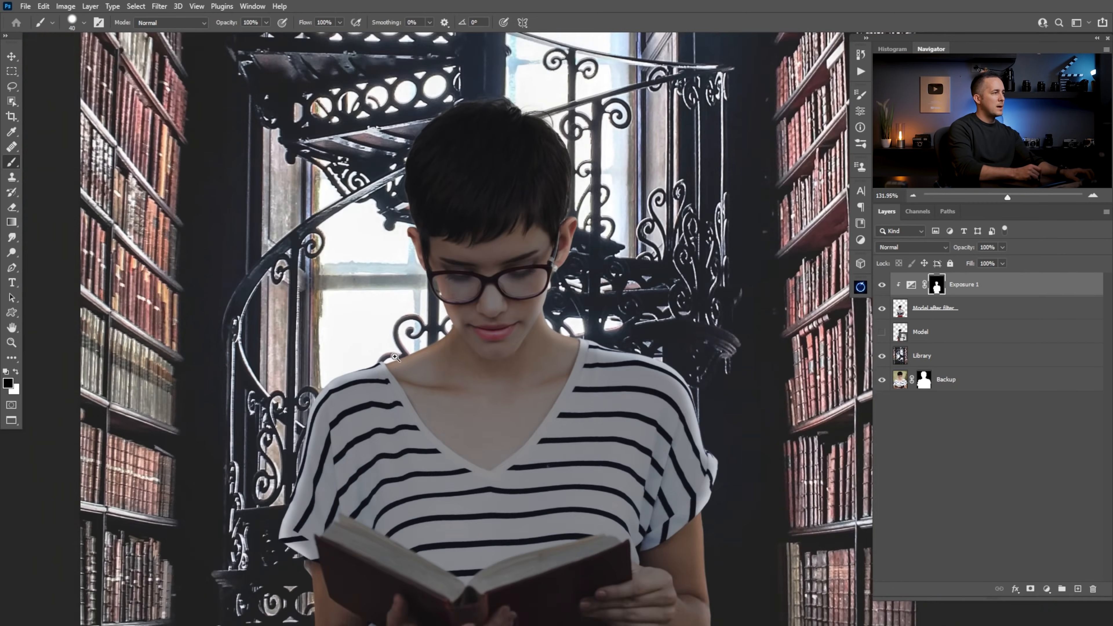
key("ctrl+0")
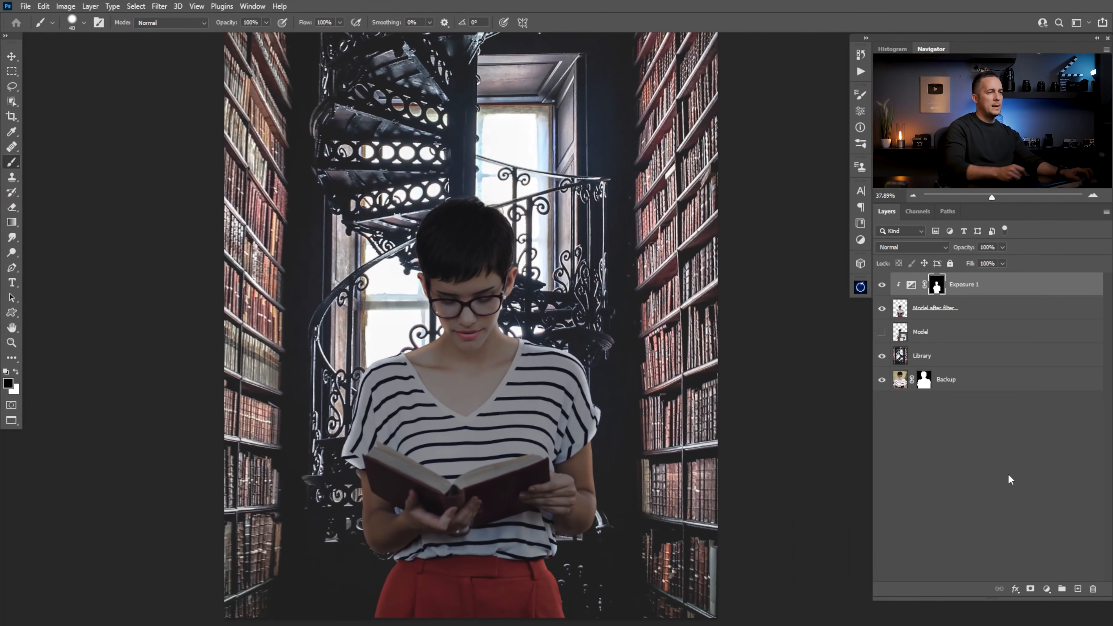
Add a Curves adjustment clipped above Exposure 1 and replace its mask with a copy of the Exposure 1 mask.
left_click(1046, 588)
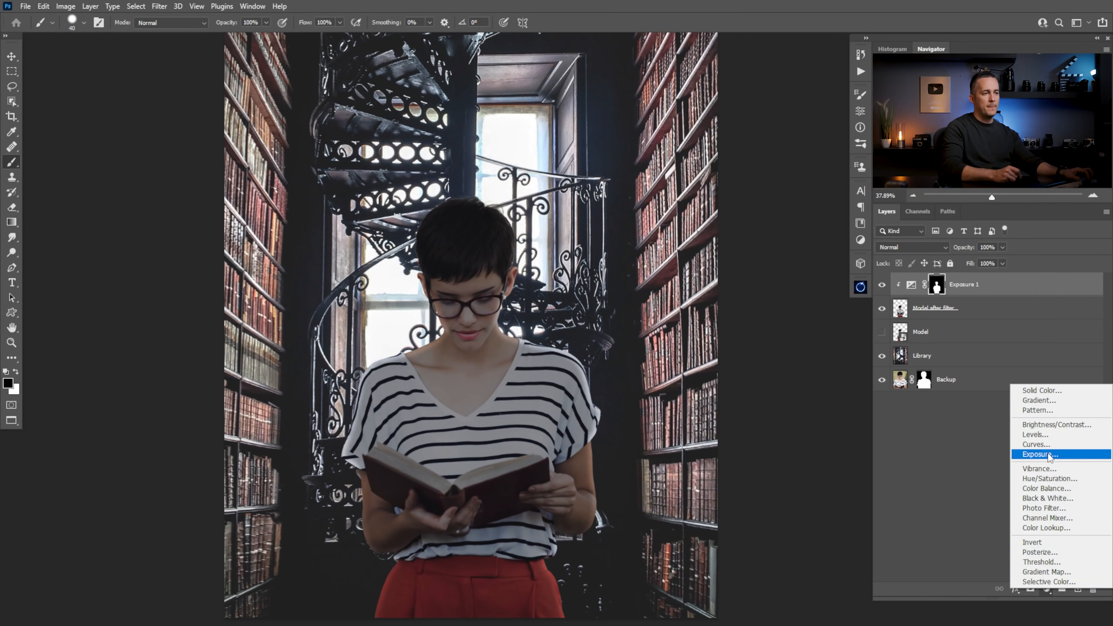
left_click(1039, 446)
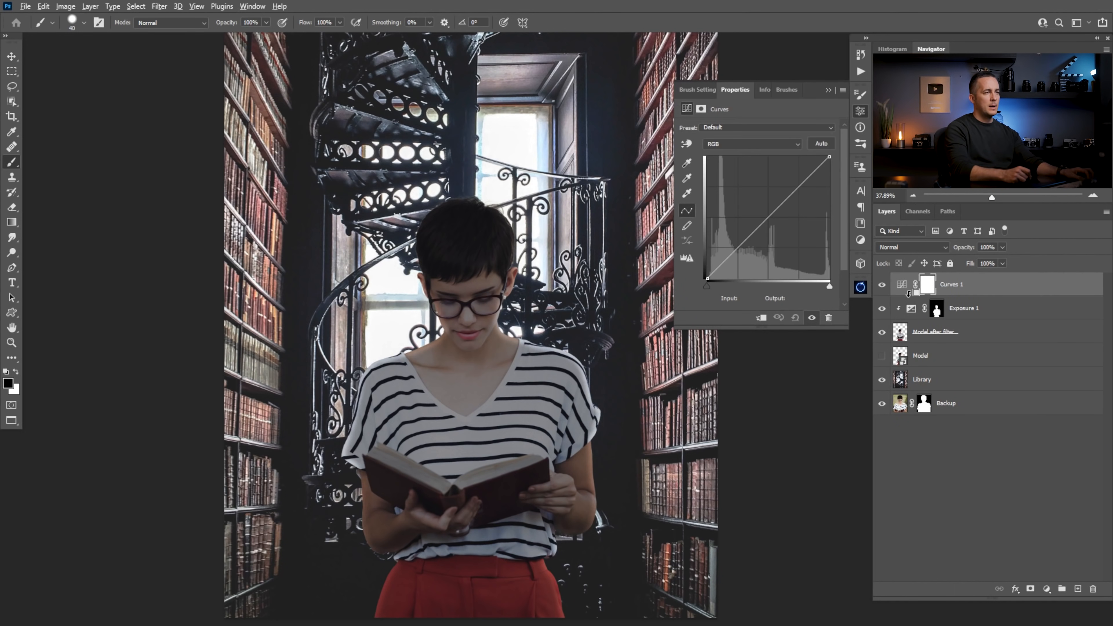
left_click(911, 296, "alt")
left_click_drag(937, 310, 939, 289)
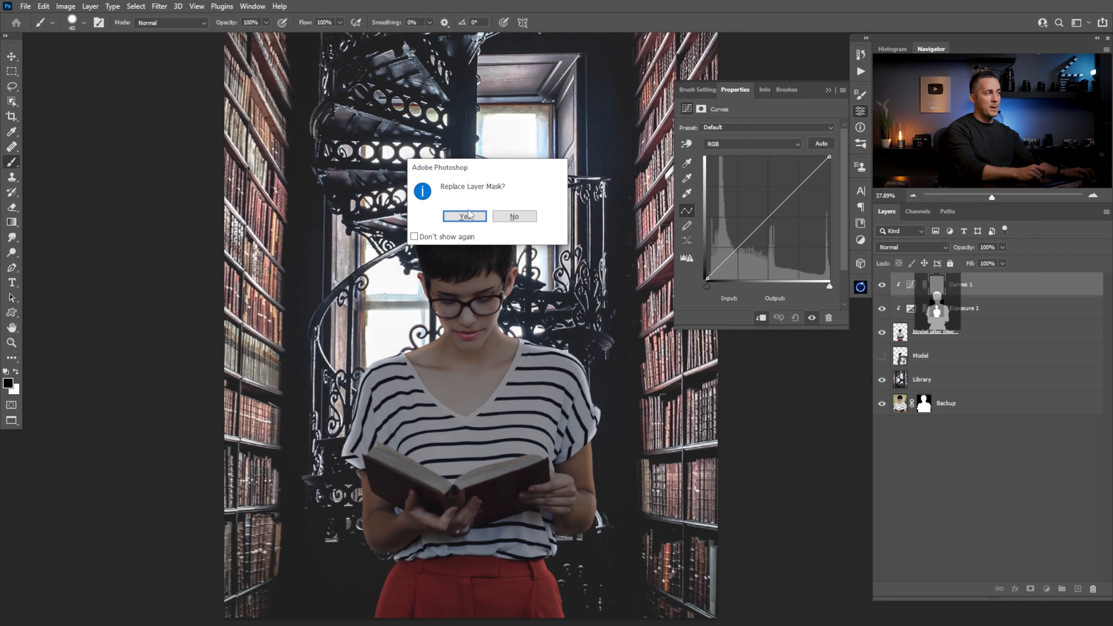
key("Return")
Raise the RGB curve's midtones from input 117 to output 159 and invert the Curves 1 mask.
left_click(912, 284)
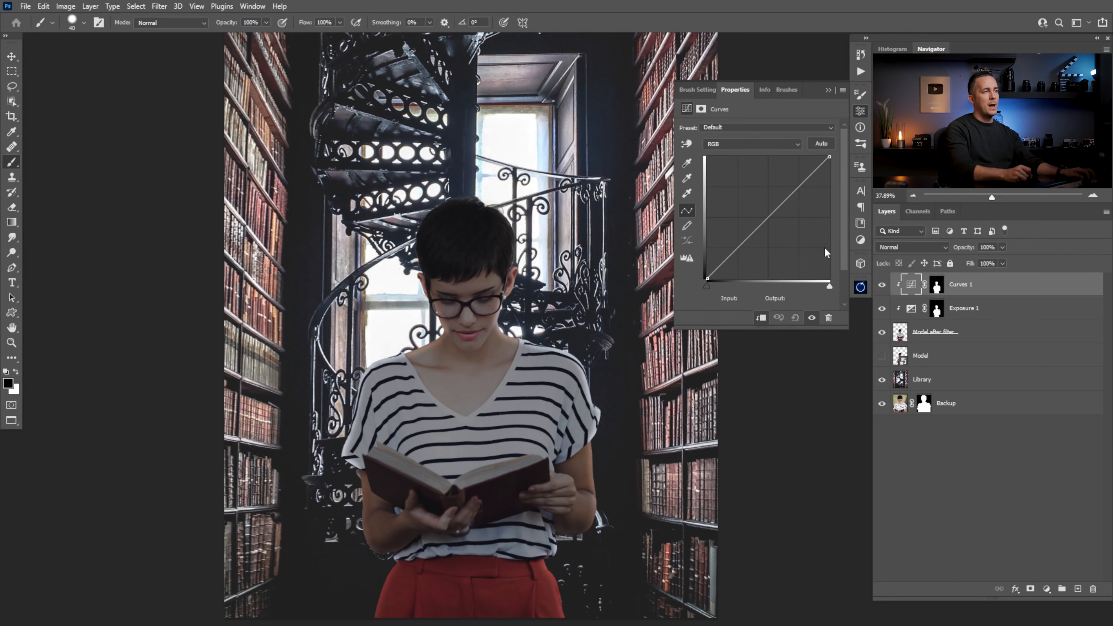
left_click_drag(769, 214, 763, 202)
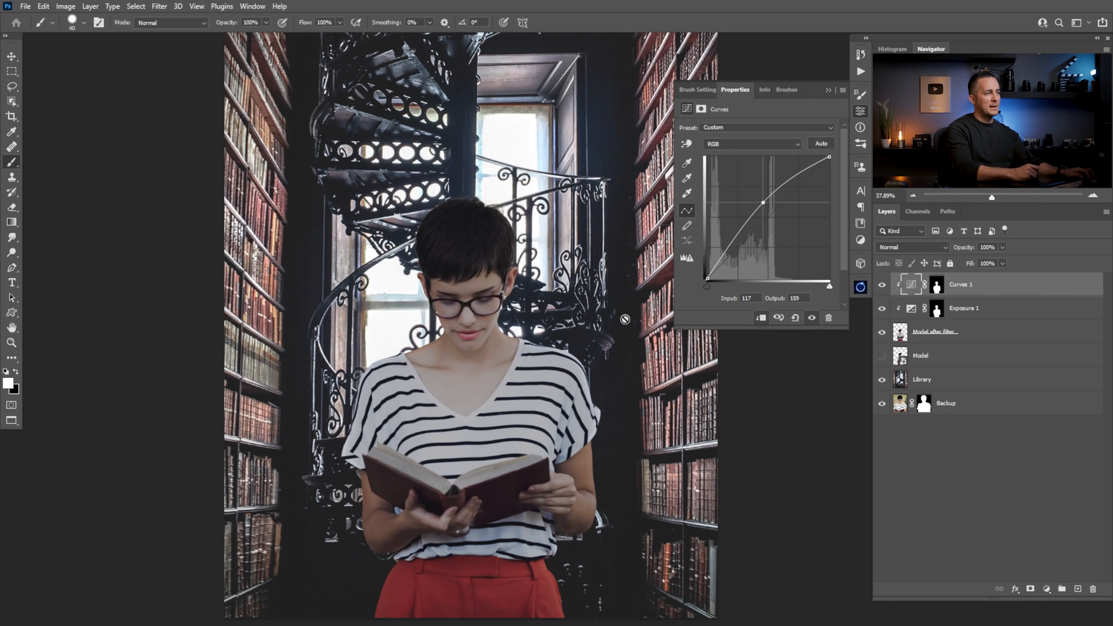
left_click(938, 287)
key("x")
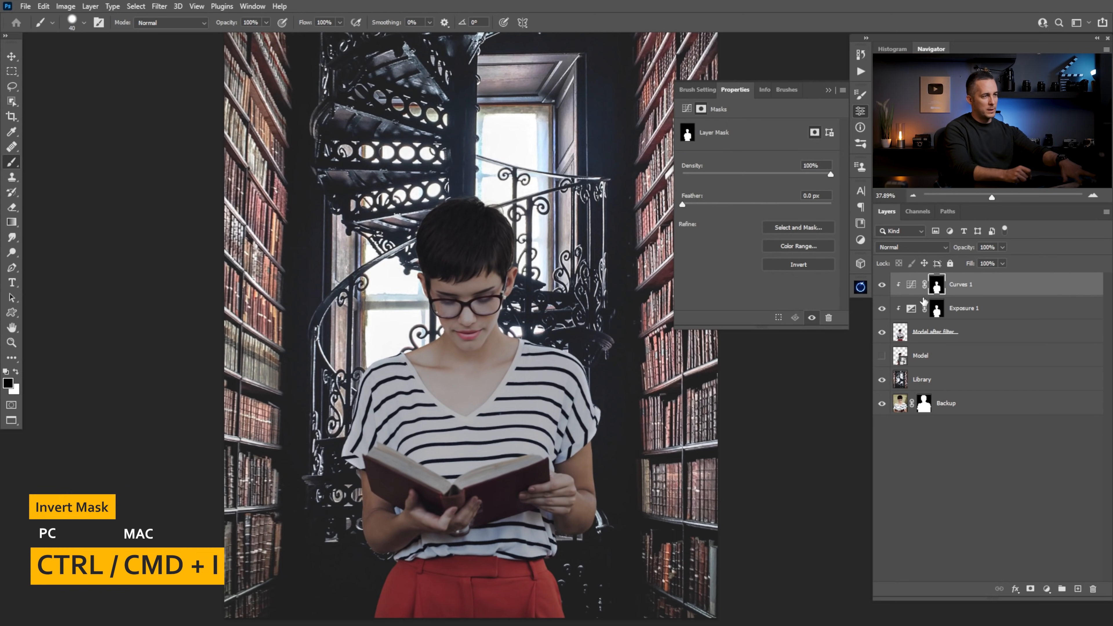
key("ctrl+i")
Brighten the rim around the woman by moving the Curves 1 point to input 99, output 161.
left_click(911, 284)
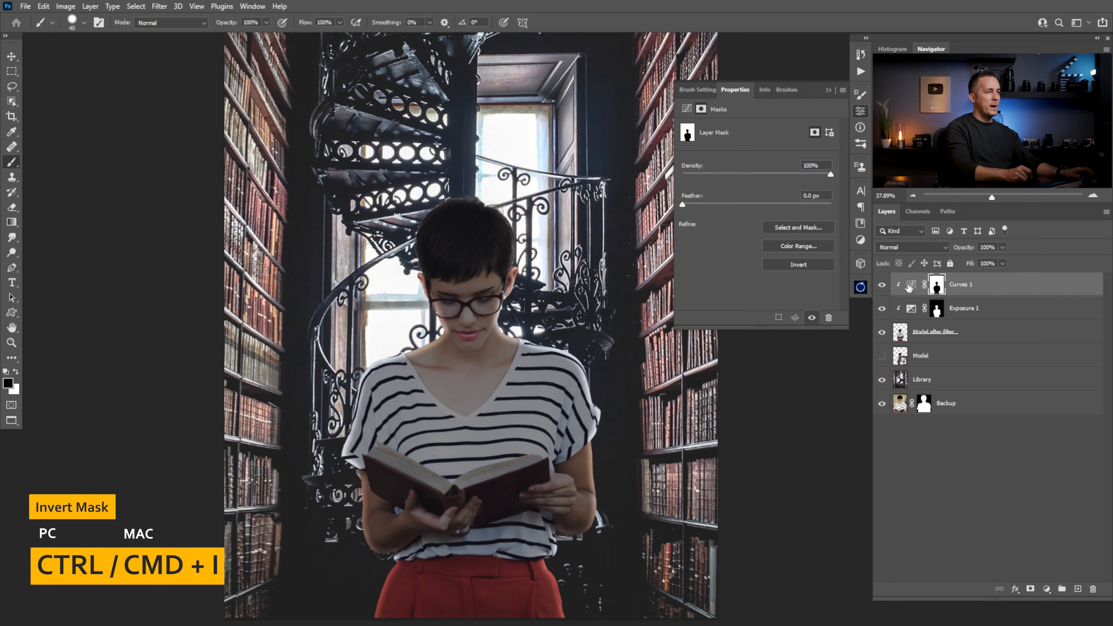
left_click_drag(763, 202, 758, 197)
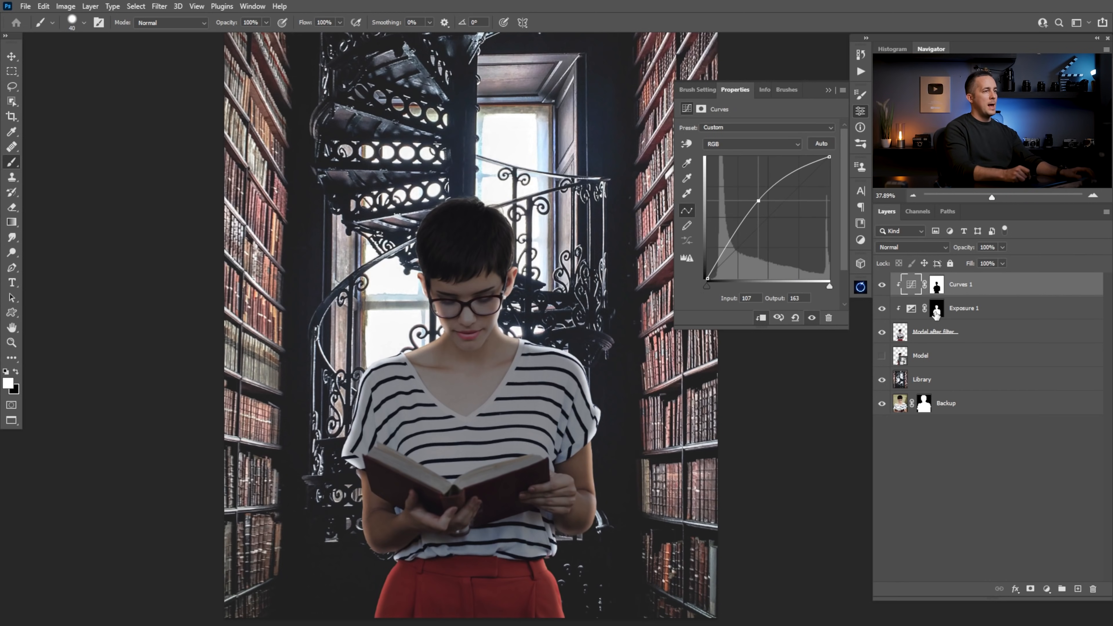
left_click(936, 309, "shift")
left_click(911, 284)
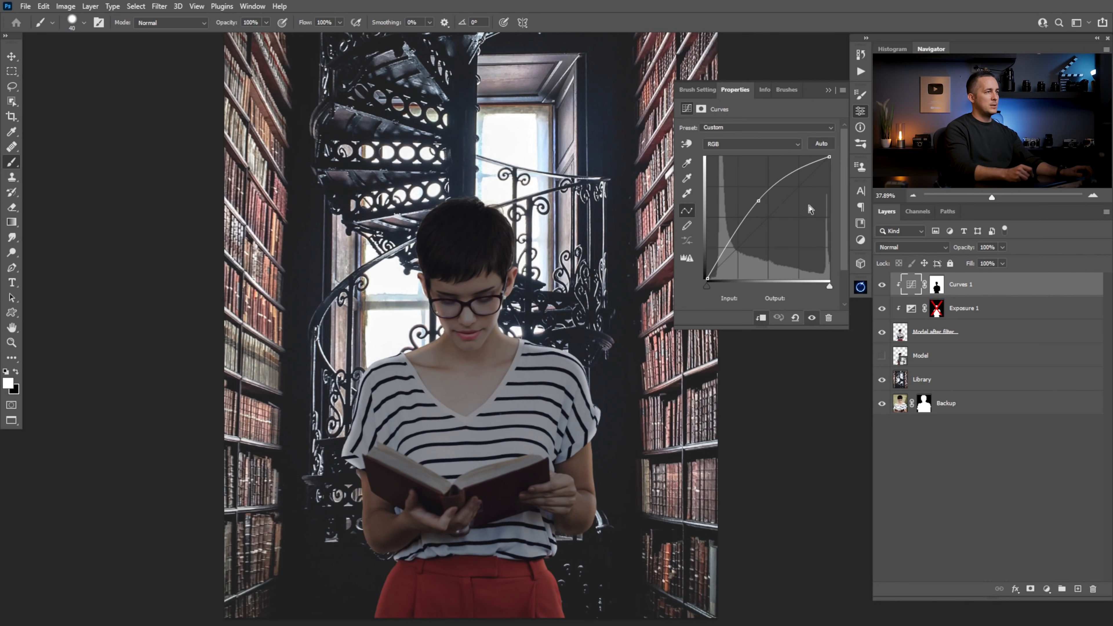
left_click_drag(758, 201, 754, 198)
left_click(938, 309)
key("x")
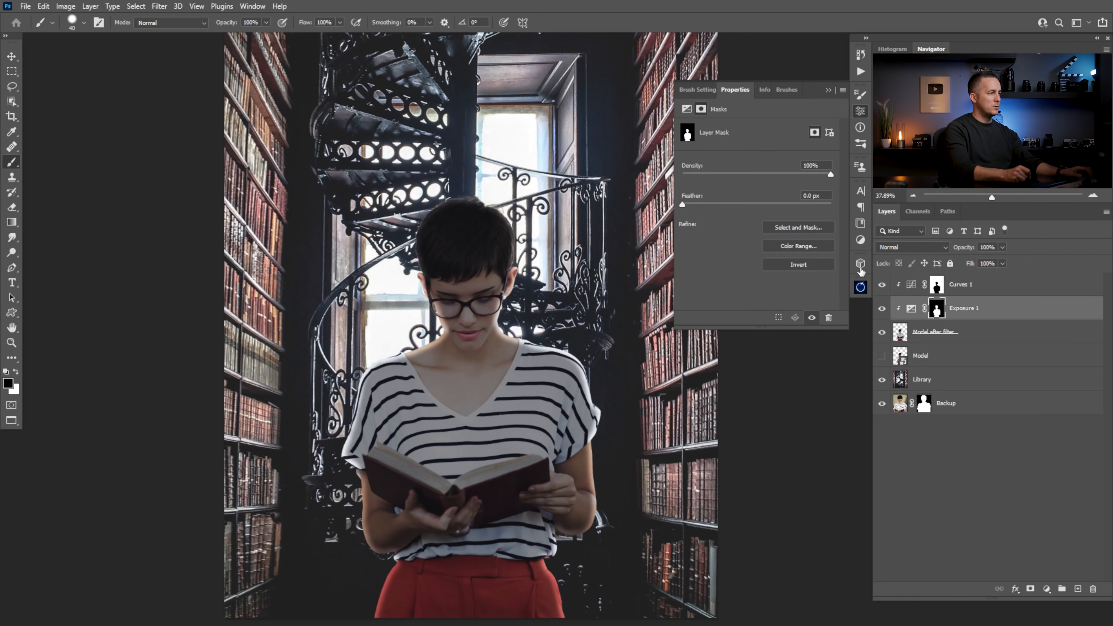
left_click(913, 283)
left_click_drag(754, 198, 754, 203)
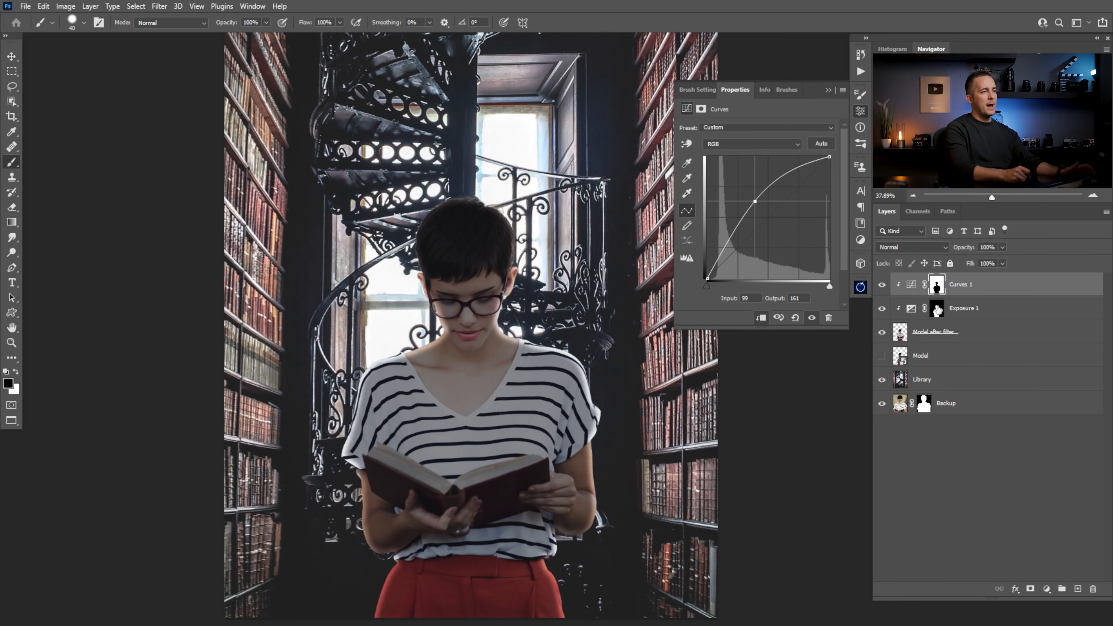
Compare the woman with Exposure 1 off and on, and hide the Curves 1 layer.
left_click(882, 308)
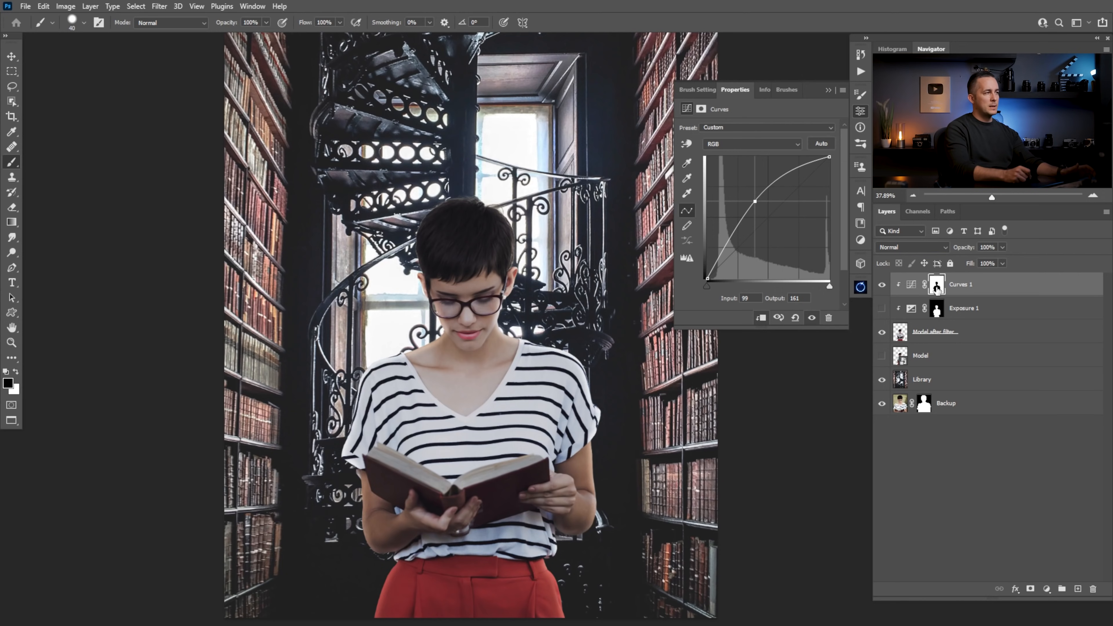
left_click(936, 286)
left_click(882, 285)
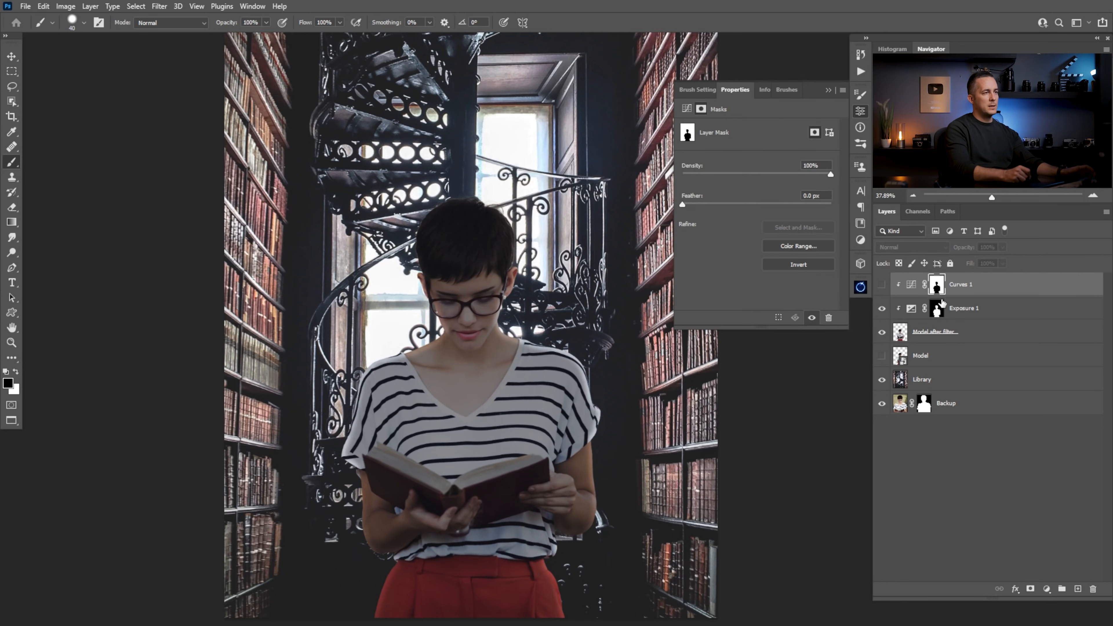
Touch up the Exposure 1 mask around the woman's right-hand elbow with a soft black brush enlarged to 125.
left_click(937, 308)
left_click(596, 517, "ctrl")
left_click_drag(596, 518, 601, 530)
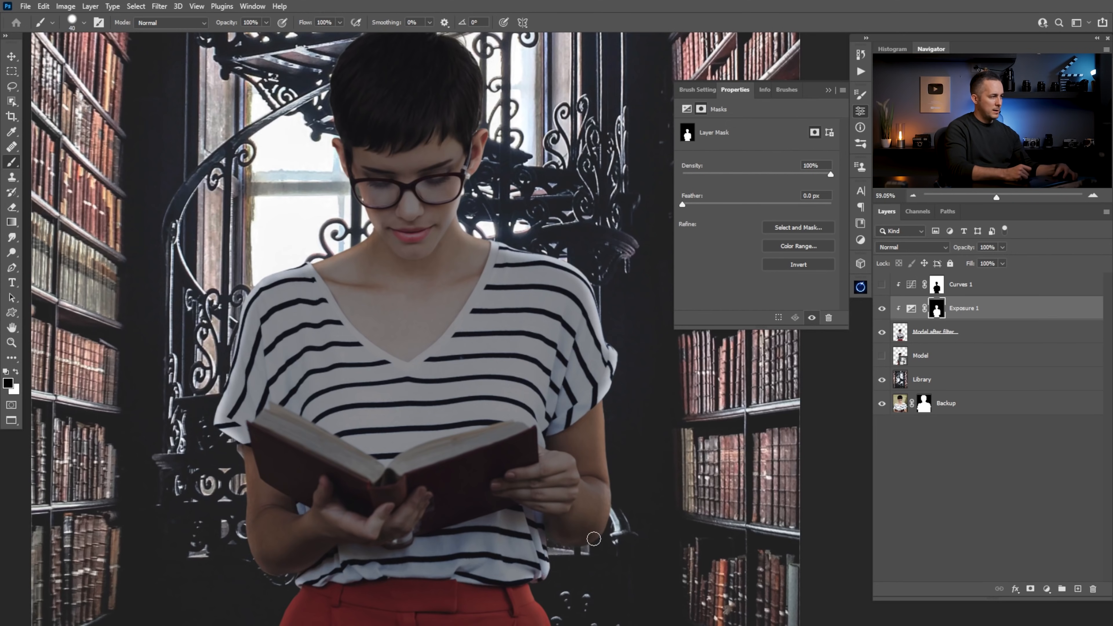
right_click(599, 537)
left_click(805, 344)
left_click(467, 432)
key("bracketright")
key("bracketright")
key("bracketright")
key("bracketright")
key("bracketright")
key("bracketright")
key("x")
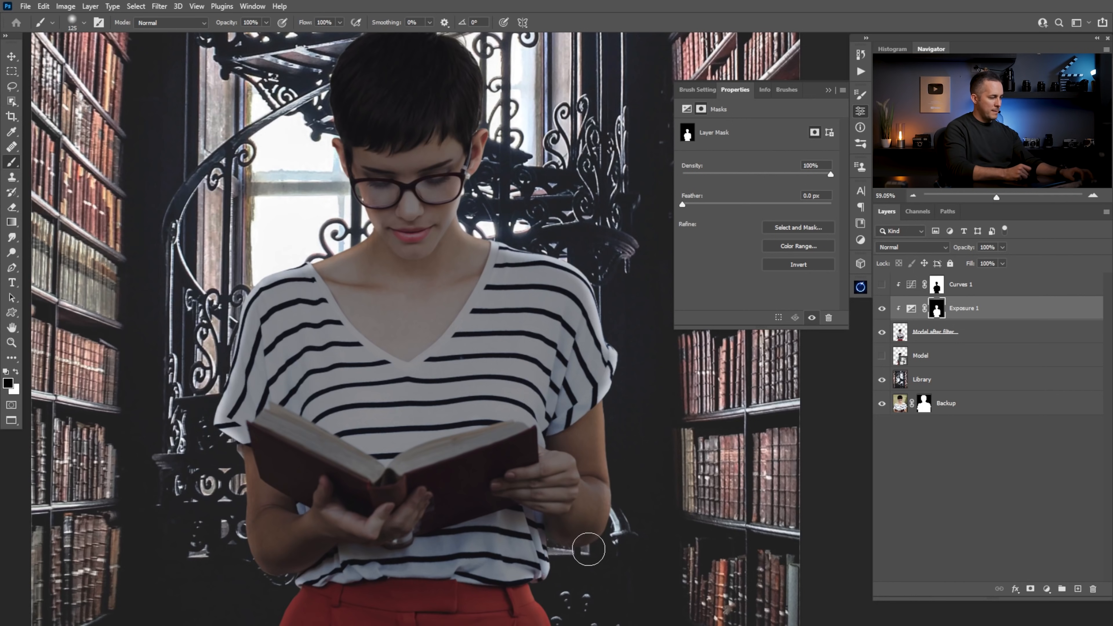
key("x")
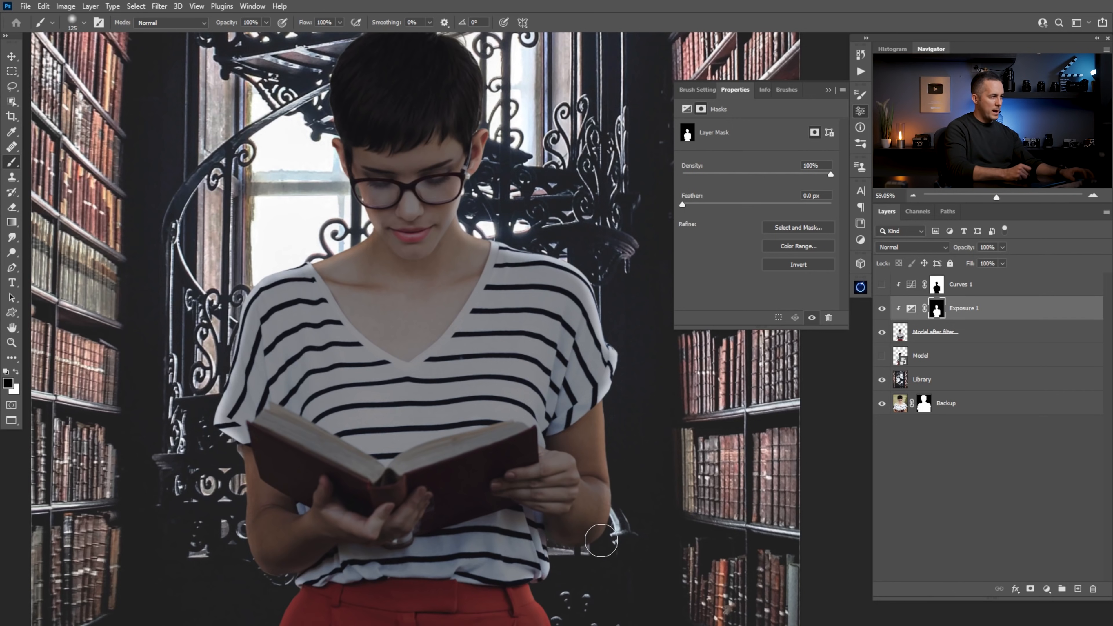
Paint white on the Exposure 1 mask along the arms, sleeves and face, reducing the brush to 60–70 and its opacity to 50%.
key("x")
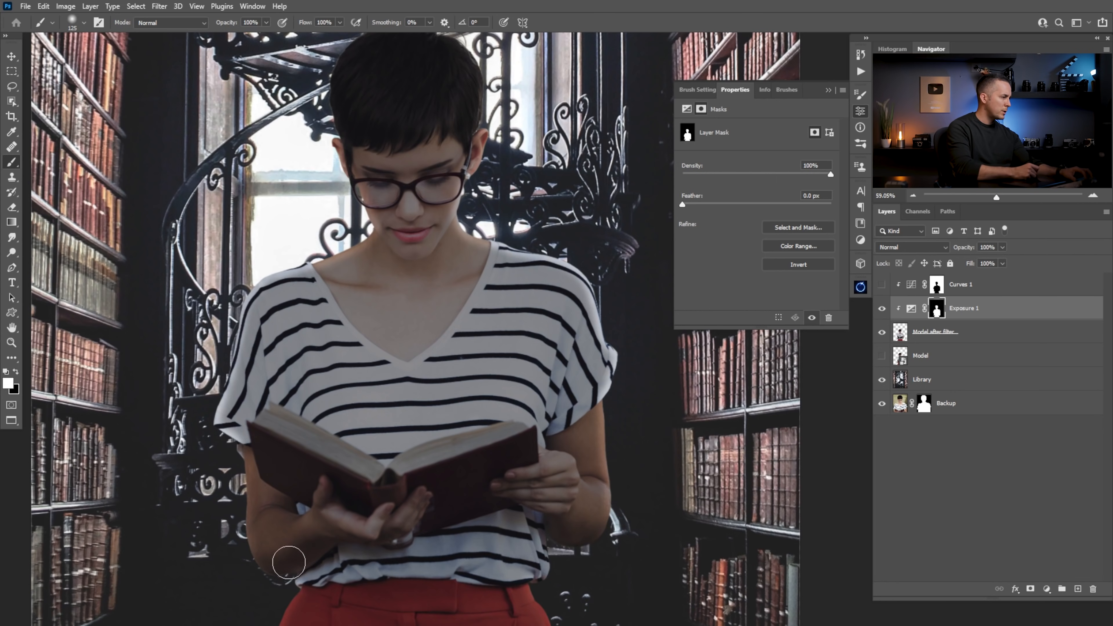
key("bracketleft")
key("bracketleft")
key("bracketleft")
key("bracketleft")
key("bracketleft")
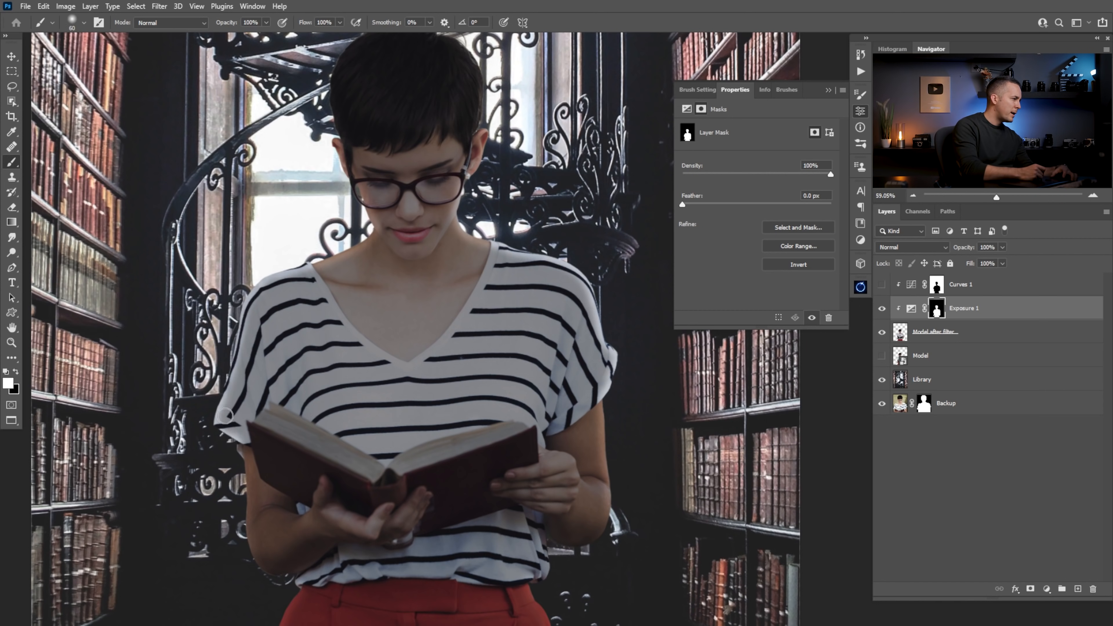
key("5")
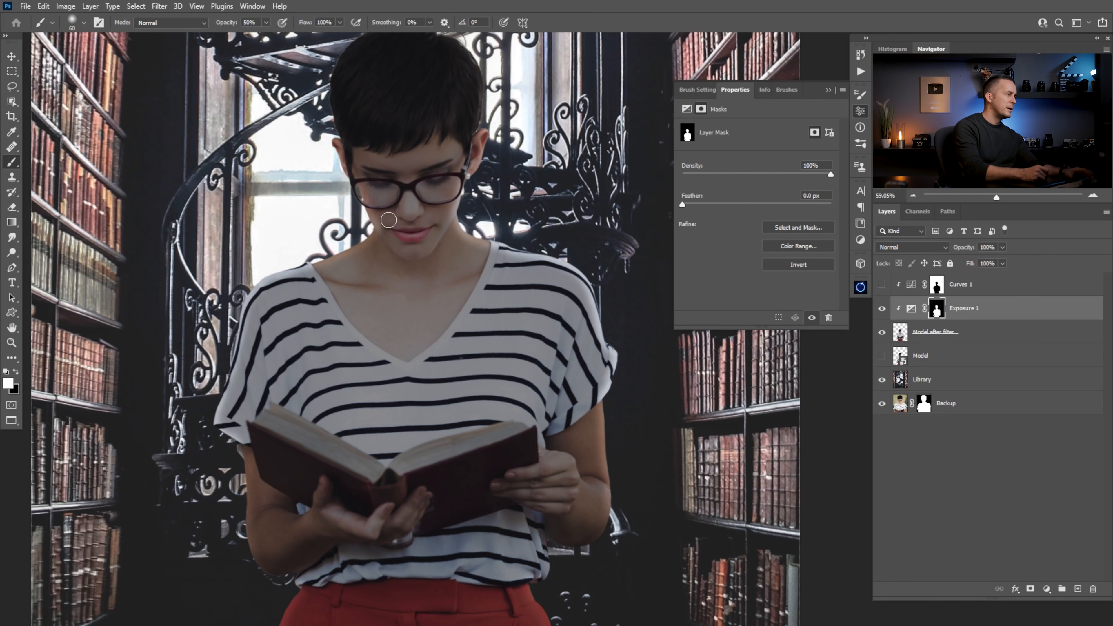
scroll(359, 138, "up", 3)
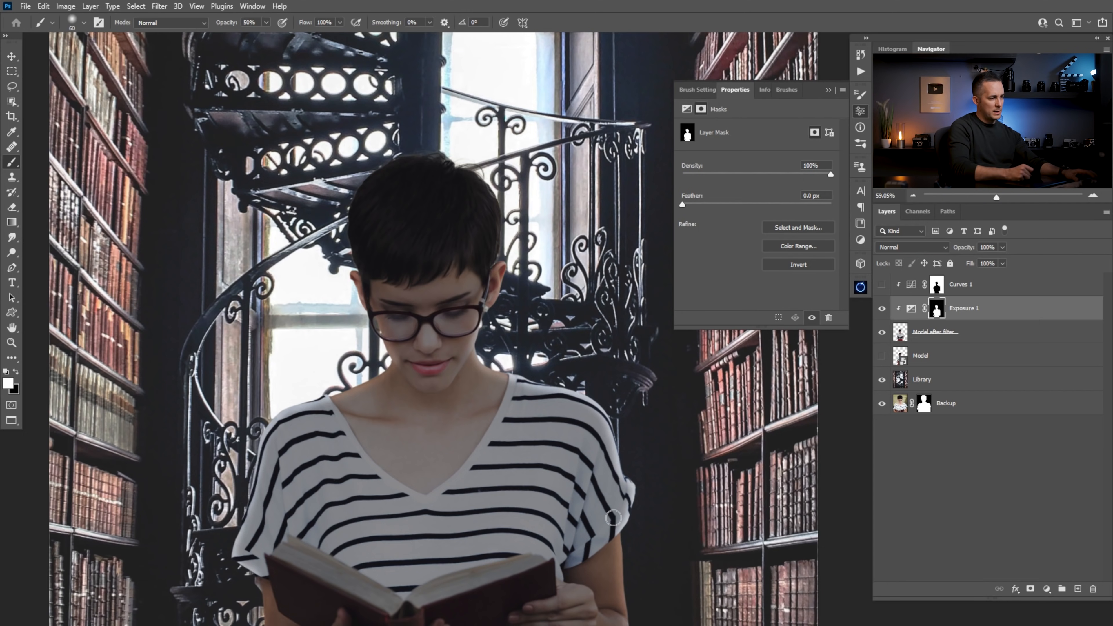
left_click_drag(607, 526, 565, 344)
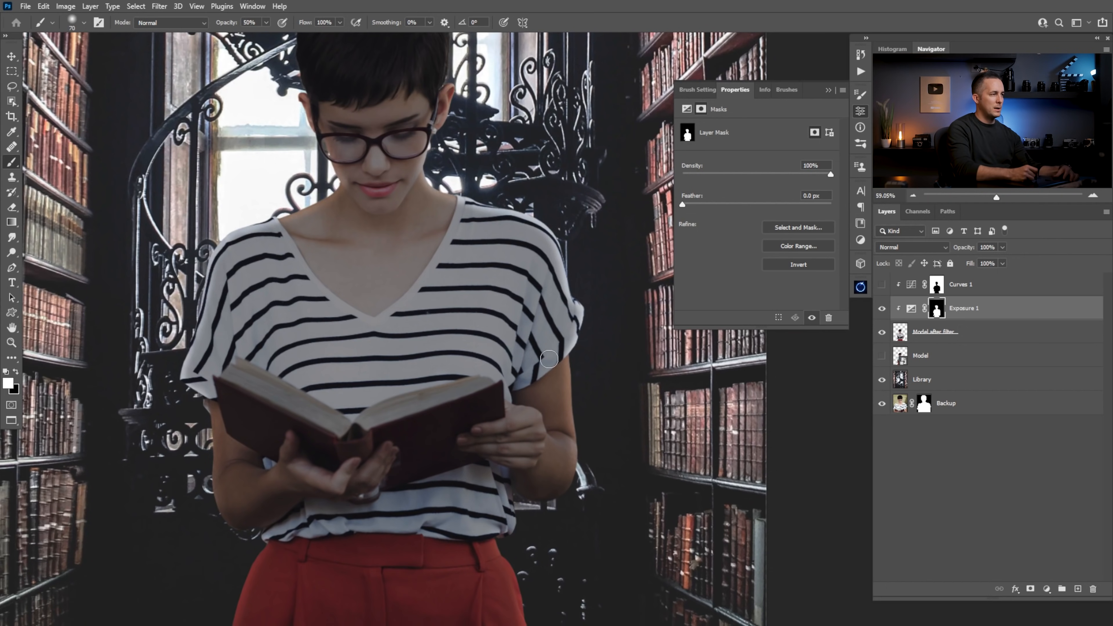
left_click_drag(529, 309, 487, 351)
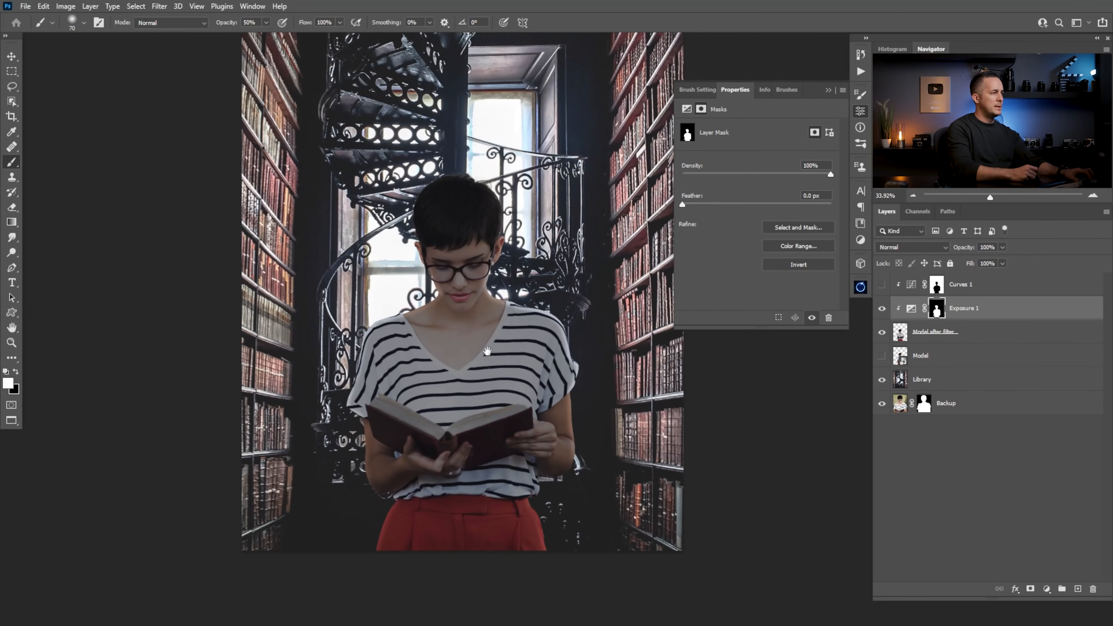
Show Curves 1 again and soften its brightening along the face with a small black brush at 30% opacity on its mask.
left_click(882, 284)
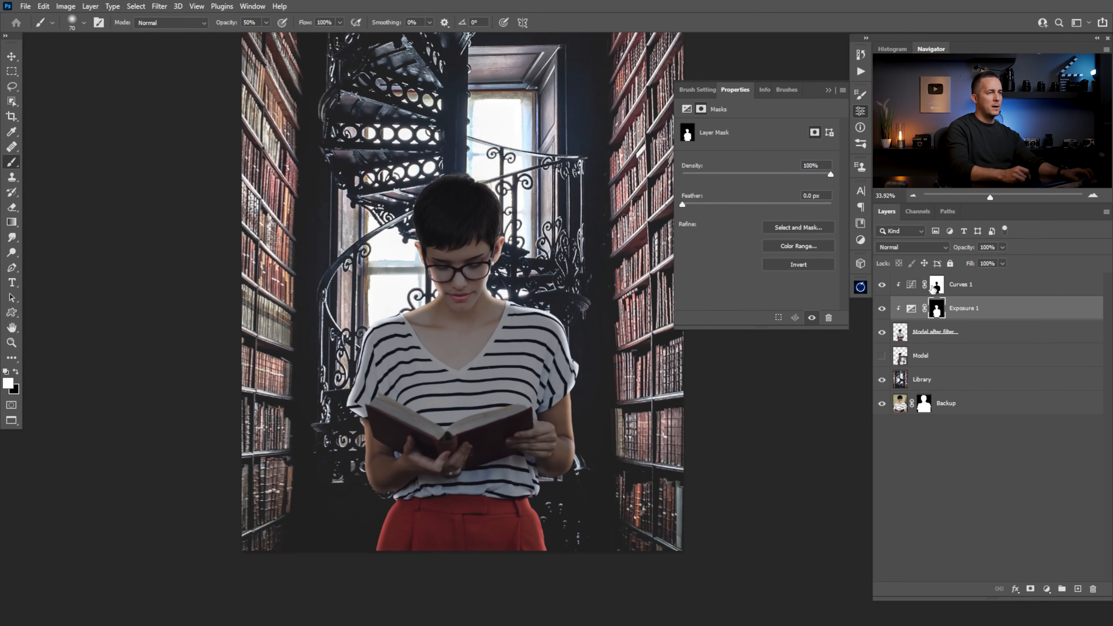
left_click(934, 287)
left_click_drag(432, 262, 465, 261)
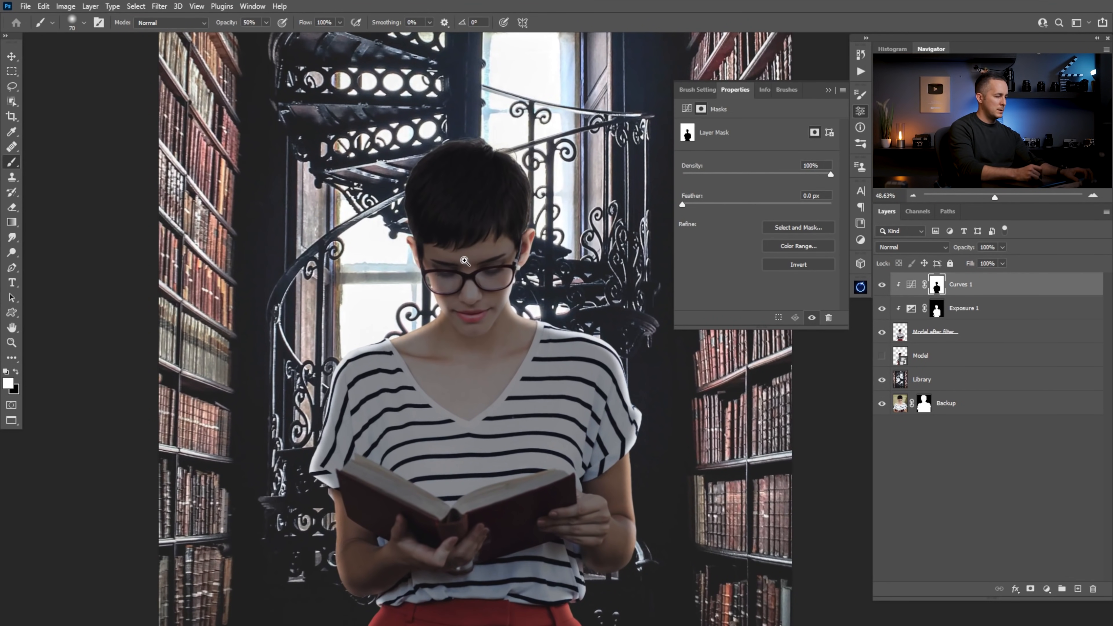
key("x")
key("bracketright")
key("bracketleft")
key("bracketleft")
key("bracketleft")
scroll(456, 307, "up", 3)
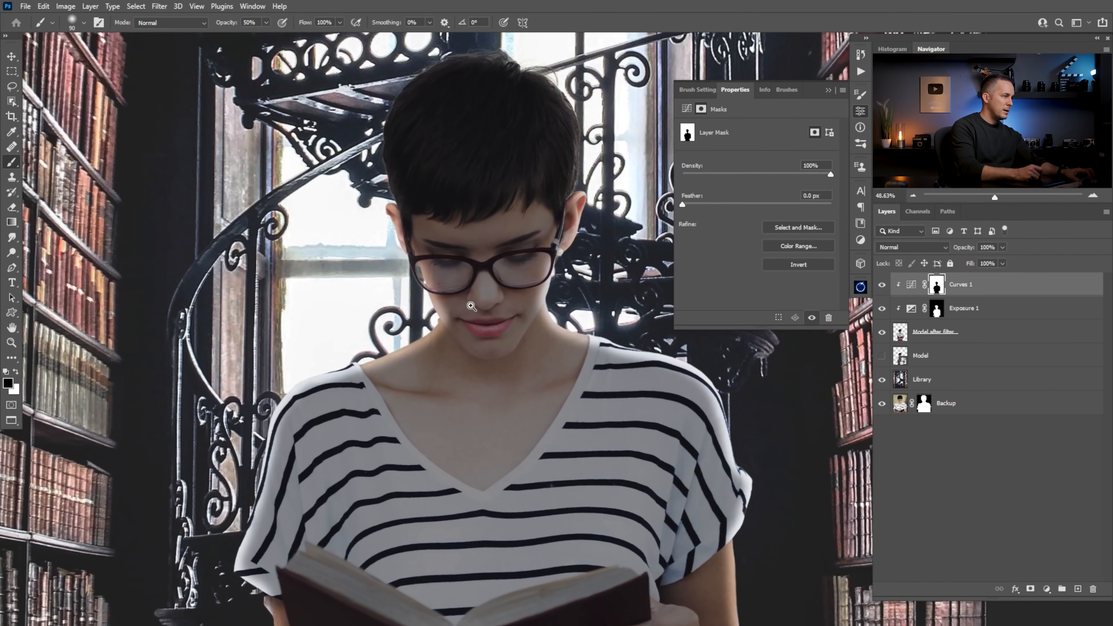
key("3")
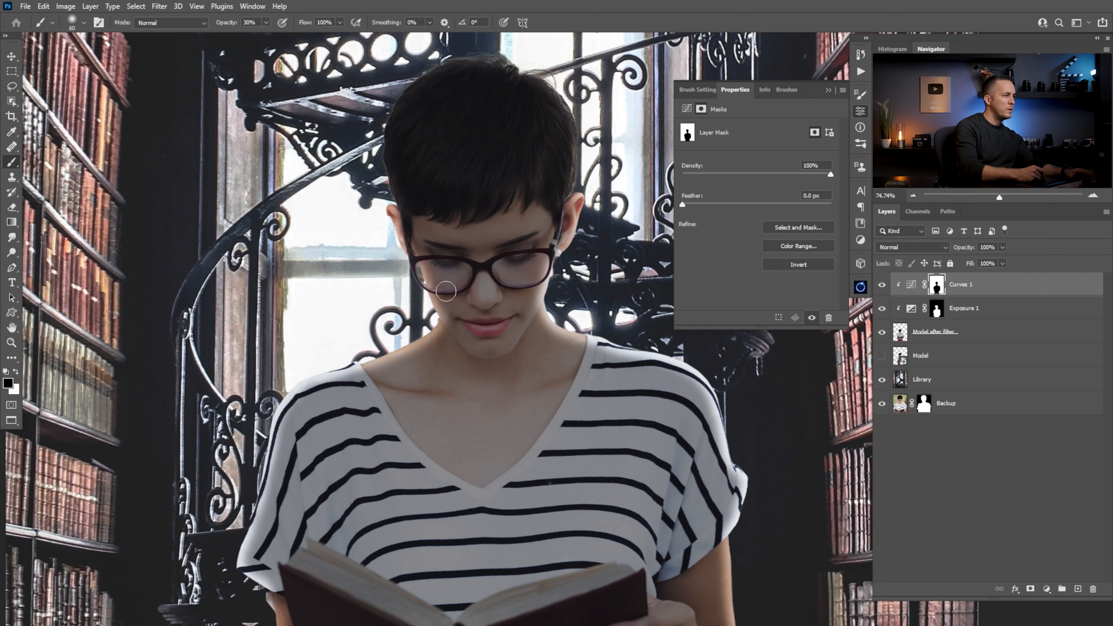
key("bracketleft")
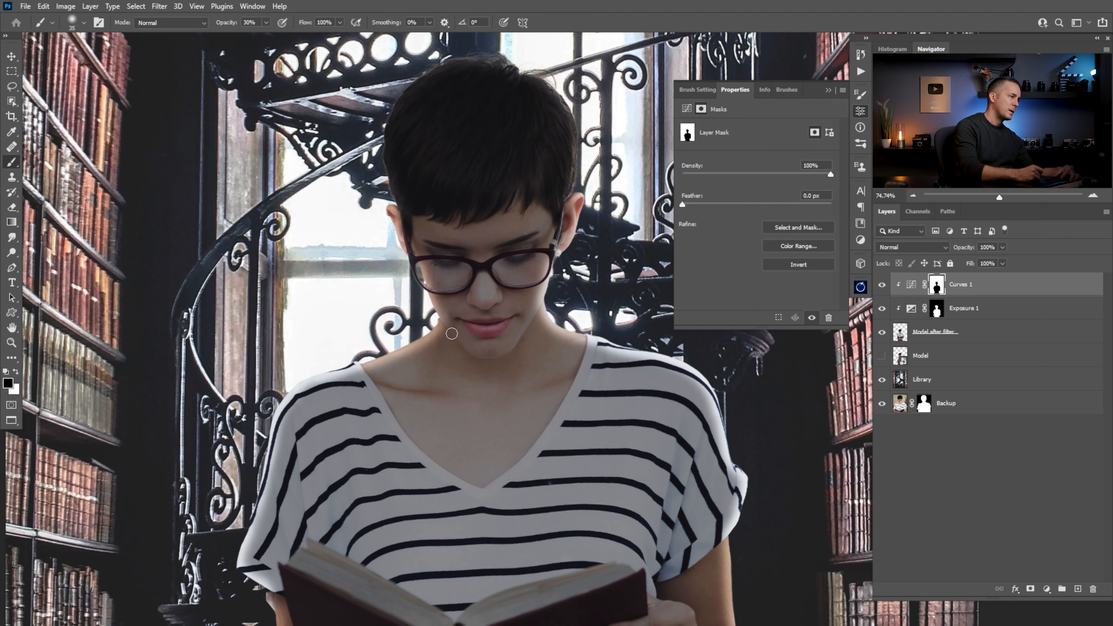
key("bracketright")
Raise the brush opacity to 60% and paint black on the Curves 1 mask along the woman's left-hand sleeve.
key("6")
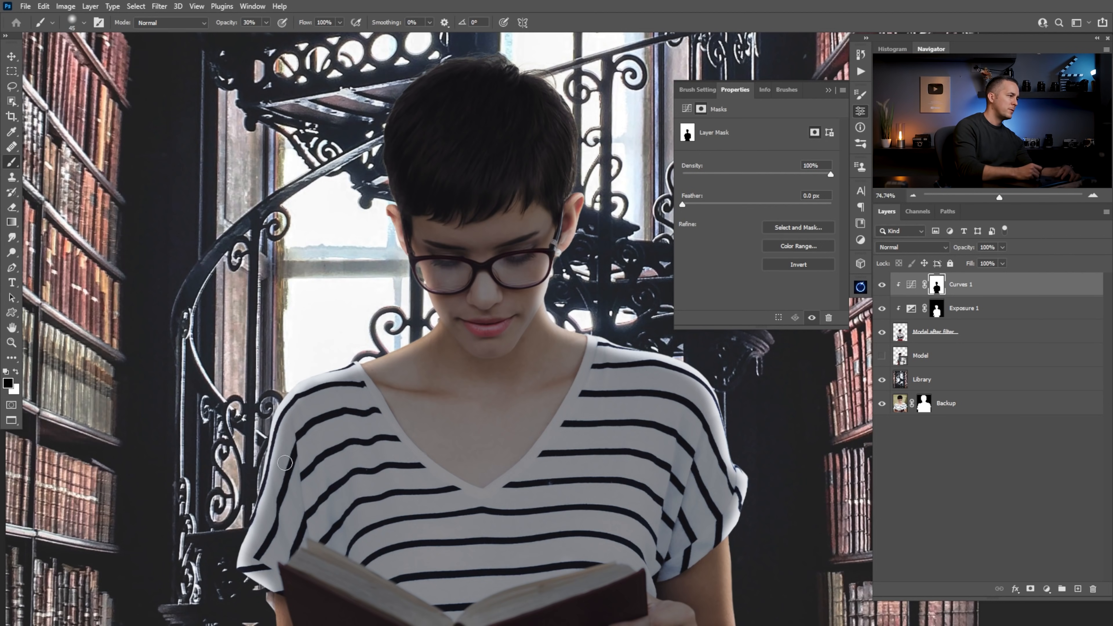
scroll(255, 454, "down", 3)
left_click_drag(257, 461, 262, 466)
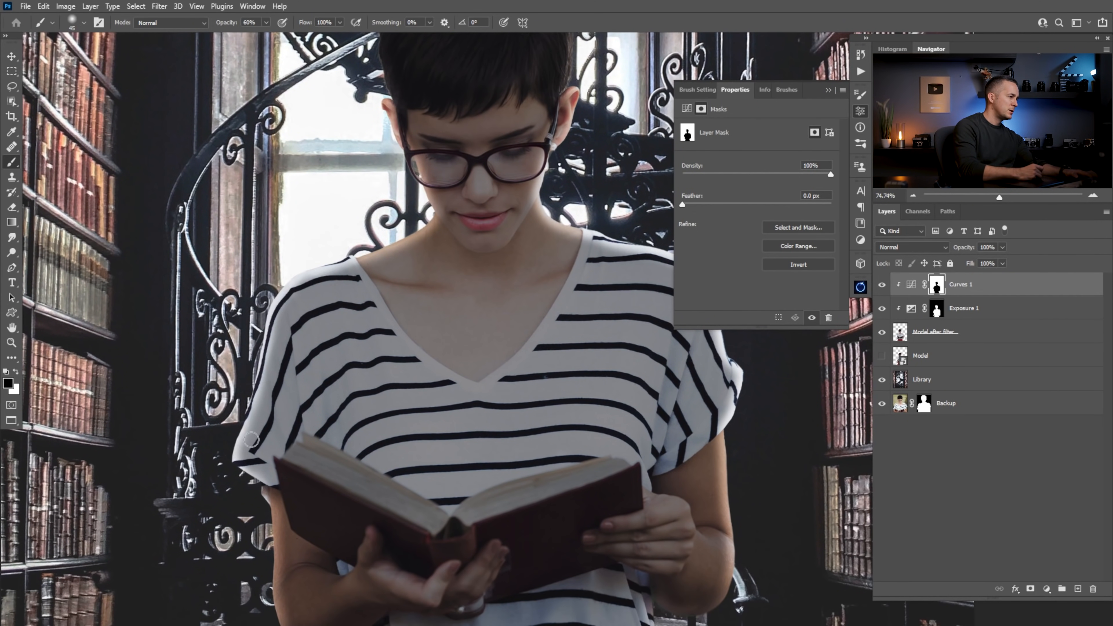
key("bracketright")
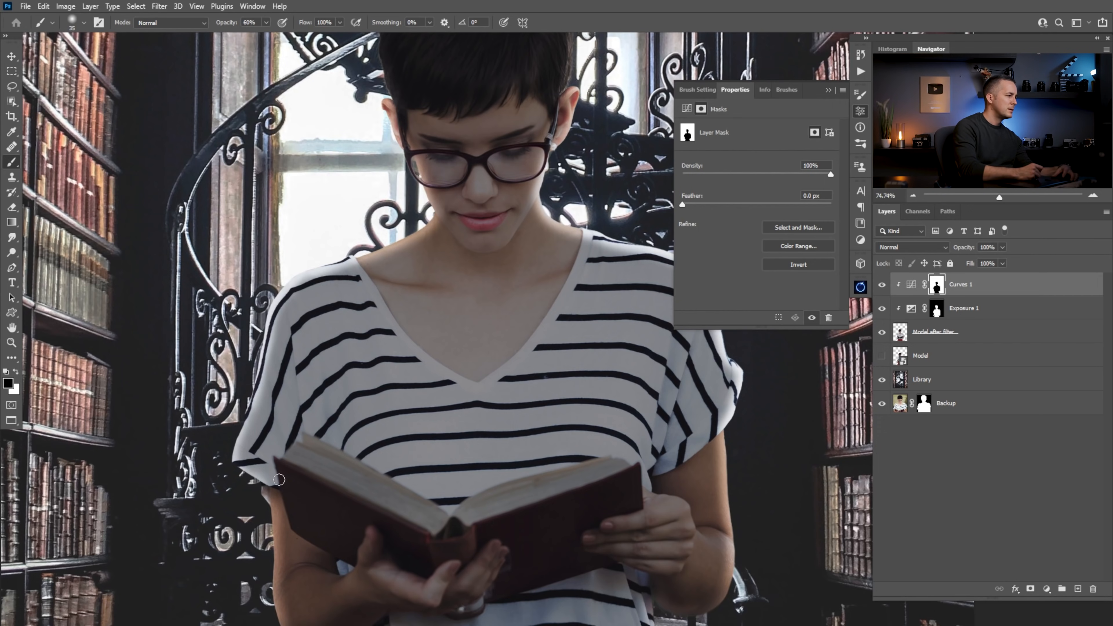
Refine the Curves 1 mask along the left-hand forearm and elbow, enlarging the brush from 50 to 80.
scroll(279, 479, "down", 6)
key("bracketright")
key("bracketright")
key("bracketright")
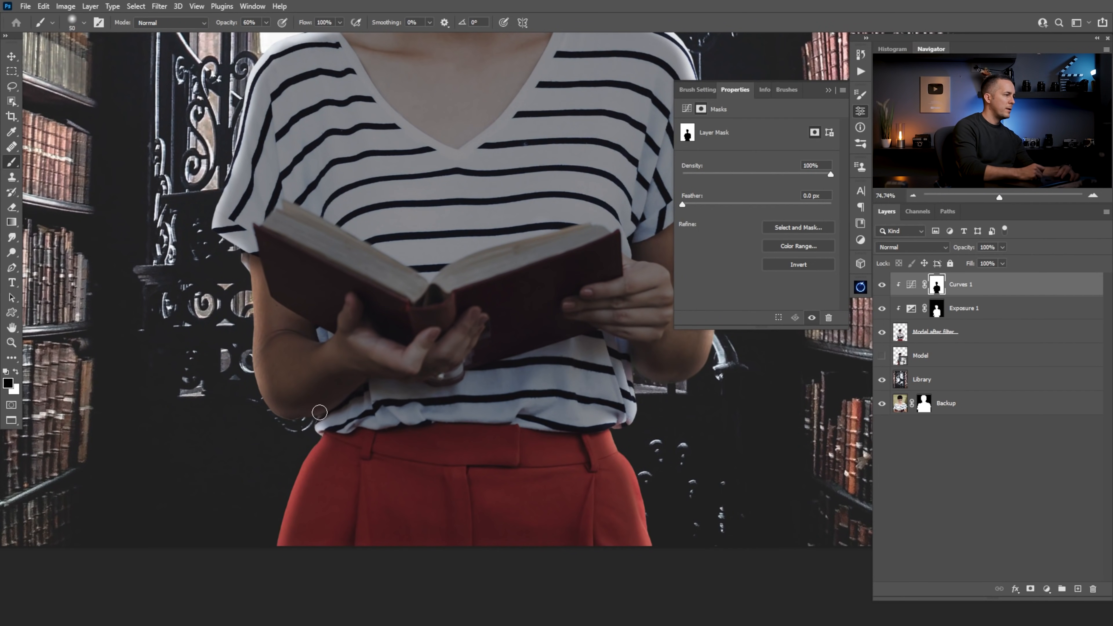
key("bracketright")
key("bracketright")
key("x")
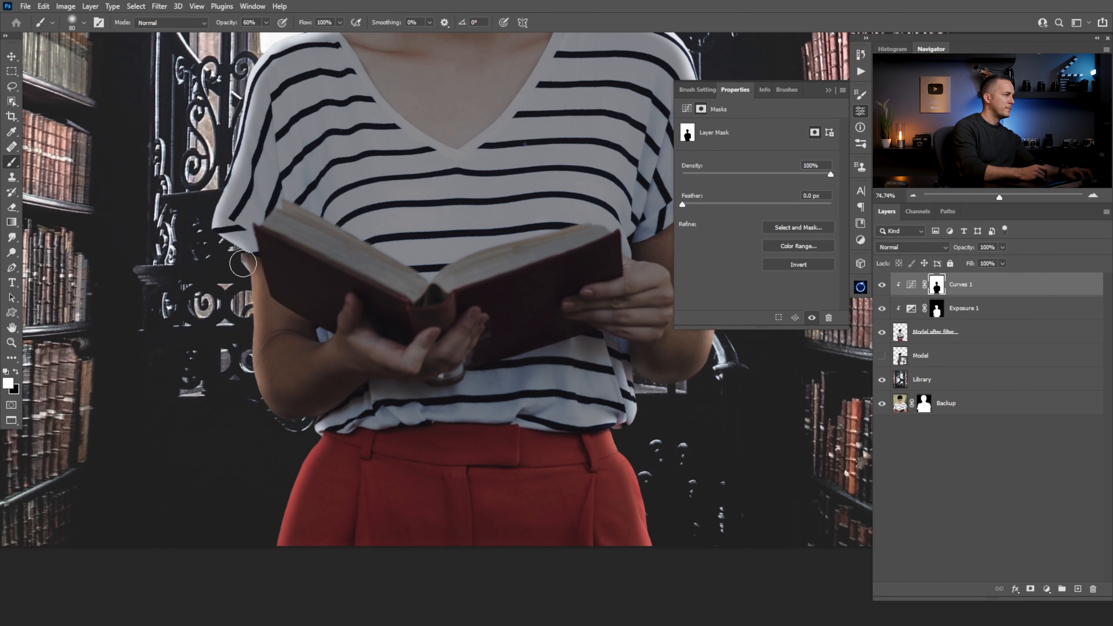
Paint black on the Curves 1 mask along the trousers and the right-hand forearm, elbow and sleeve, varying the brush between 45 and 80.
key("x")
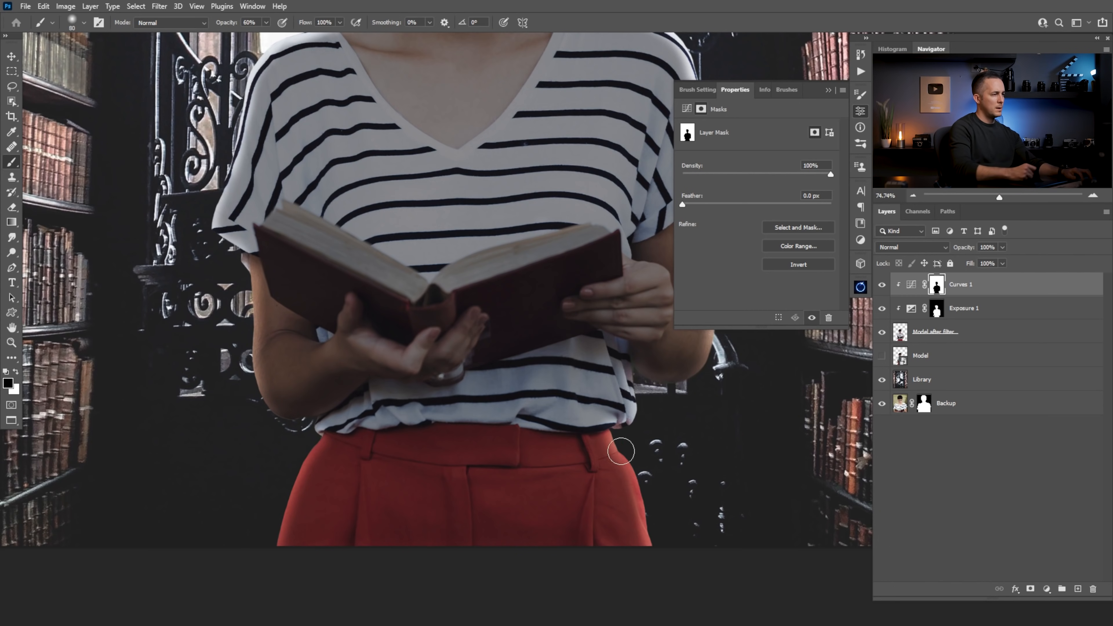
mouse_move(626, 463)
left_mouse_down()
mouse_move(382, 501)
mouse_move(242, 545)
left_mouse_up()
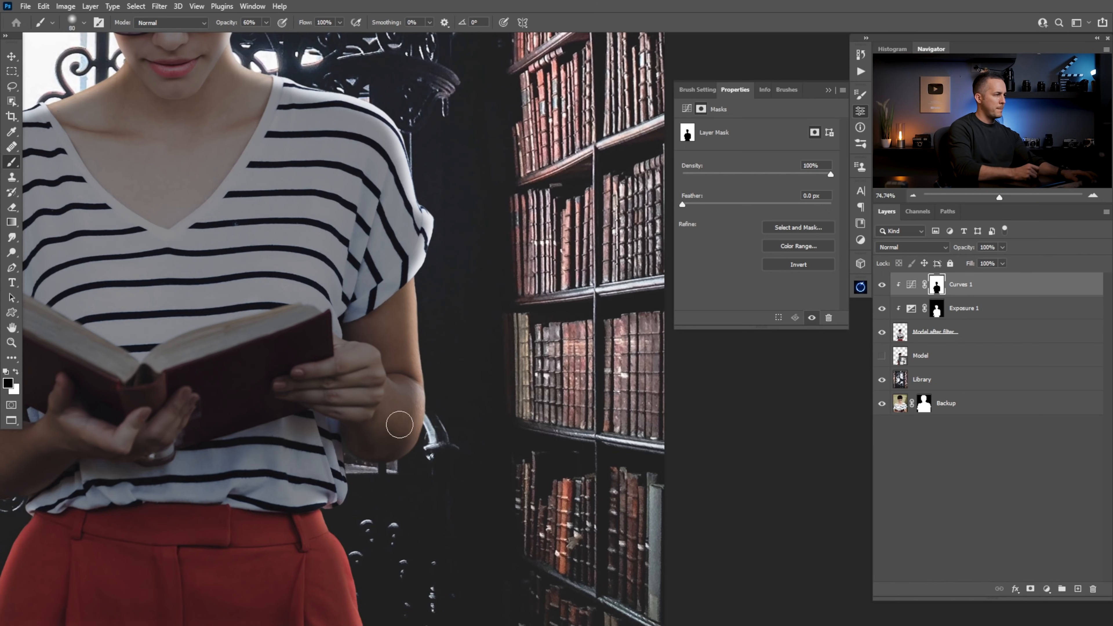
left_click_drag(378, 271, 411, 405)
key("bracketleft")
key("bracketleft")
key("bracketleft")
key("bracketleft")
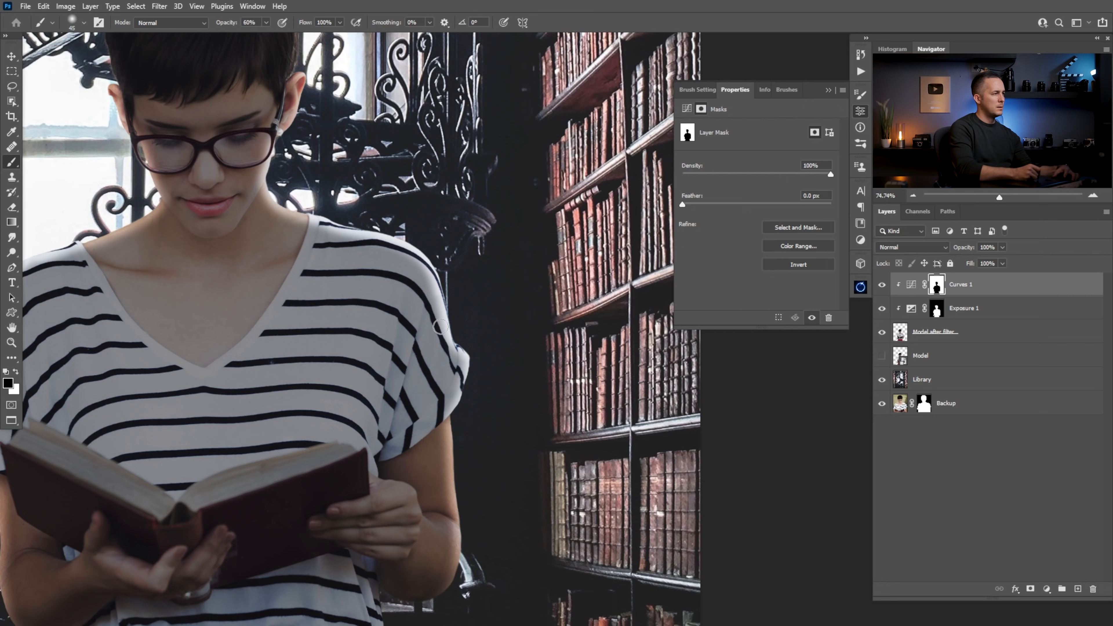
key("bracketright")
key("bracketright")
key("bracketright")
key("bracketright")
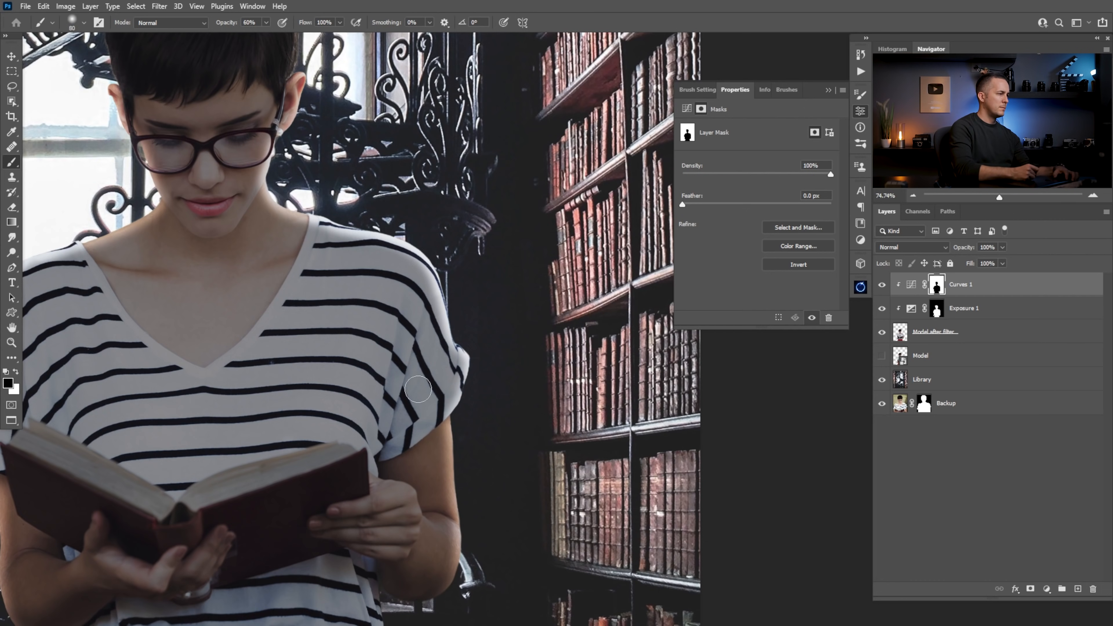
Refine the Curves 1 mask in black around the face and hair, using brush sizes from 30 to 50.
mouse_move(261, 224)
left_mouse_down()
mouse_move(366, 387)
mouse_move(387, 398)
left_mouse_up()
key("bracketleft")
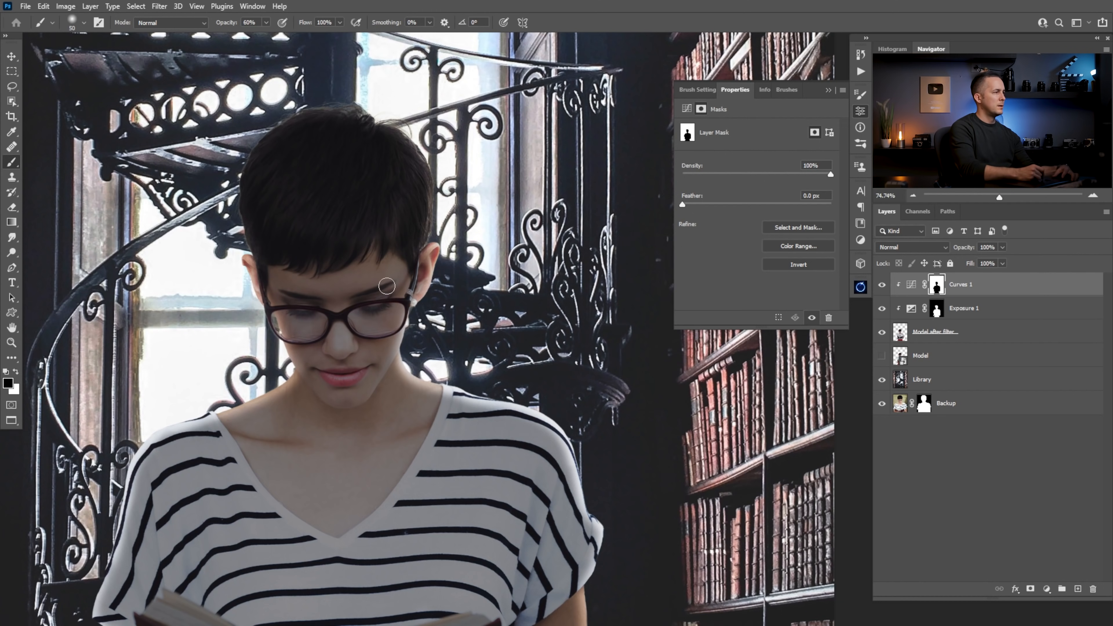
key("bracketleft")
key("bracketleft")
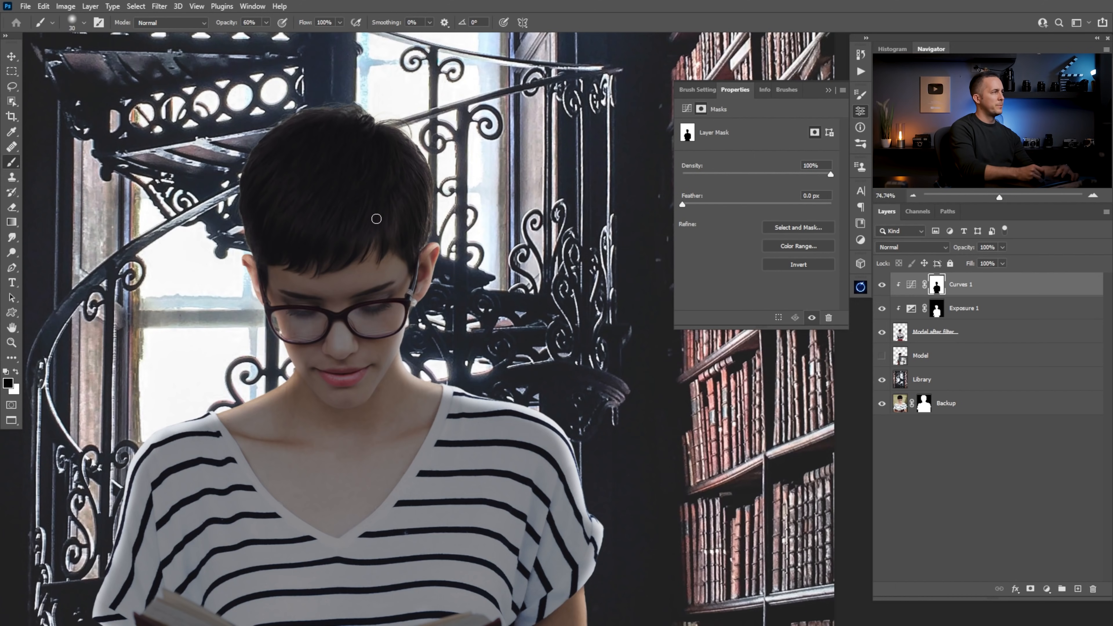
key("bracketright")
key("bracketright")
key("bracketright")
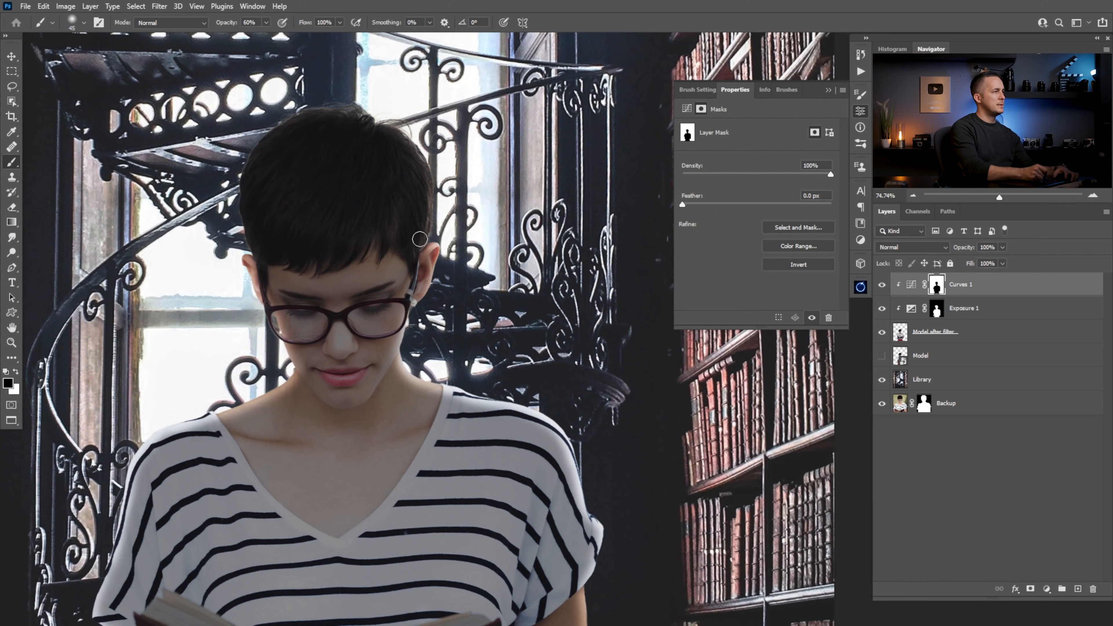
key("bracketleft")
left_click_drag(335, 225, 357, 145)
left_click_drag(386, 252, 307, 258)
left_click_drag(415, 276, 464, 320)
left_click(828, 90)
mouse_move(465, 333)
left_mouse_down()
mouse_move(460, 302)
mouse_move(452, 332)
mouse_move(429, 336)
mouse_move(532, 335)
mouse_move(519, 328)
left_mouse_up()
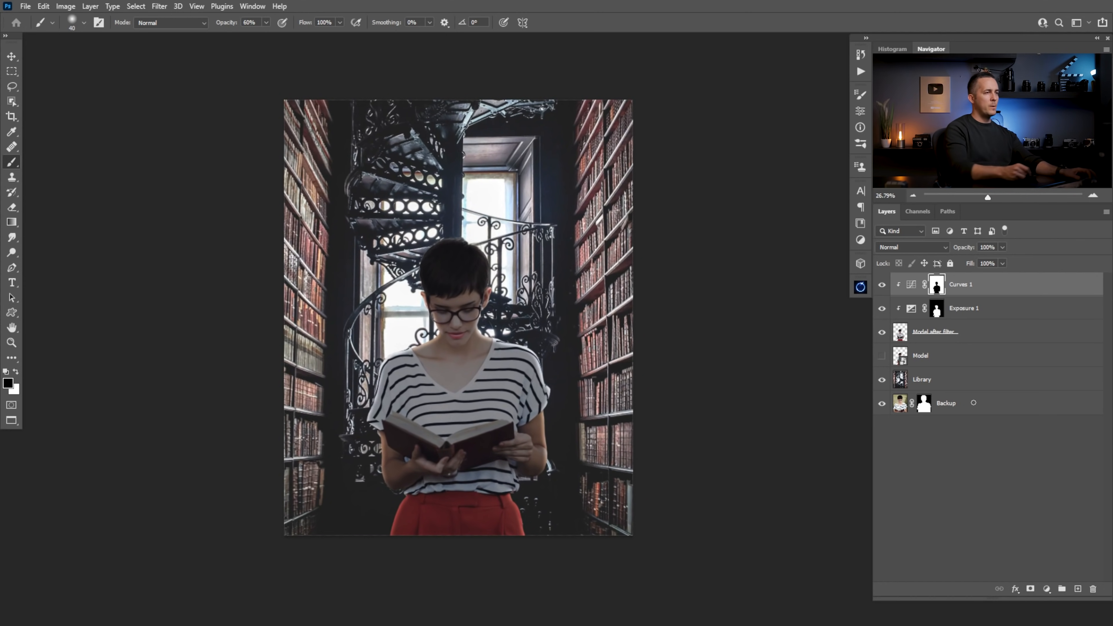
Add a Black & White adjustment layer above Curves 1 to compare the brightness of the woman and the library.
left_click(1047, 588)
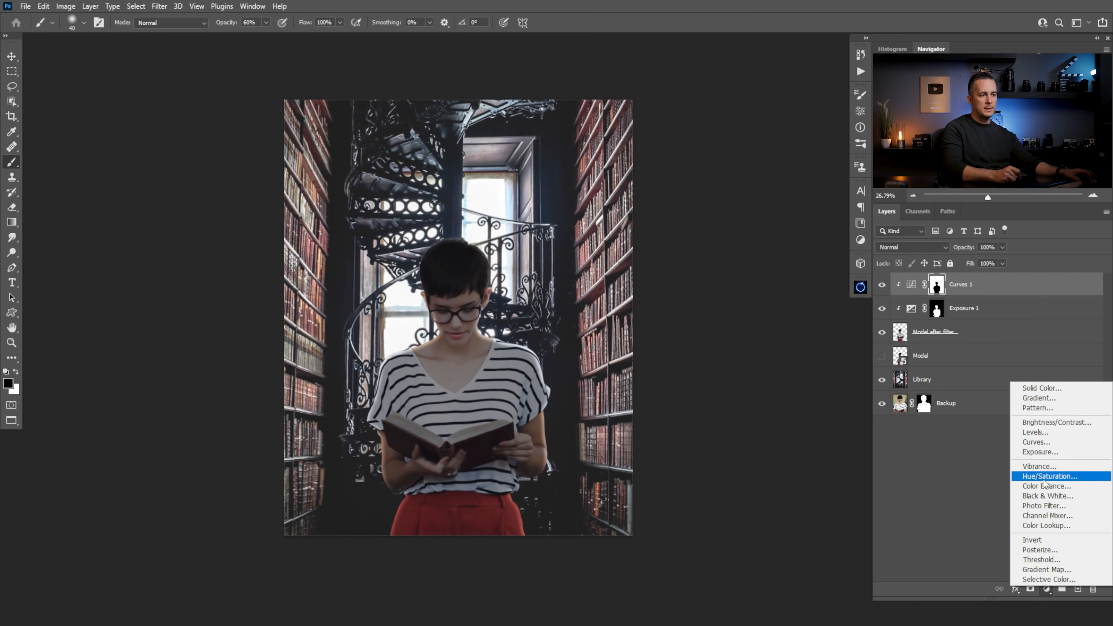
left_click(1046, 496)
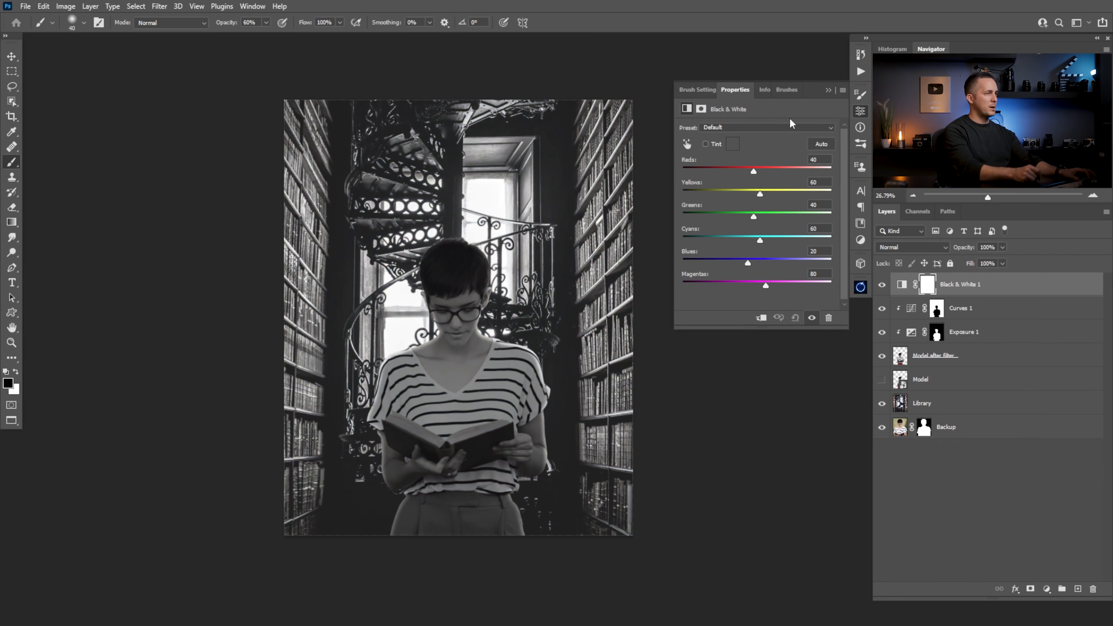
left_click(828, 90)
left_click_drag(528, 381, 536, 382)
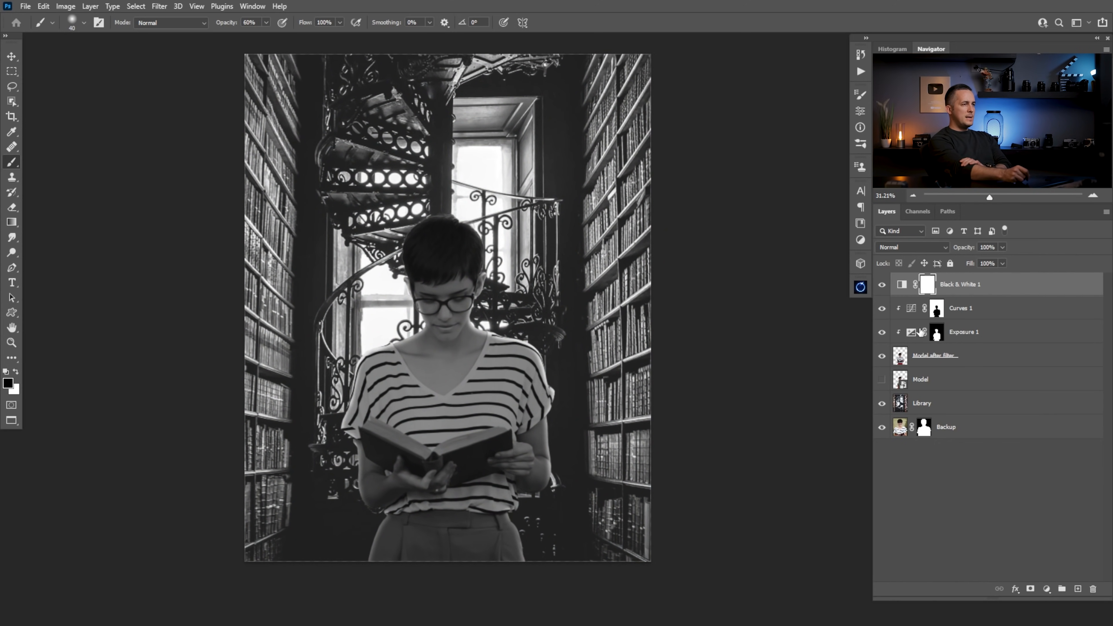
Lower the exposure of Exposure 1 to -1.63 and hide the Black & White 1 layer.
left_click(911, 332)
double_click(910, 333)
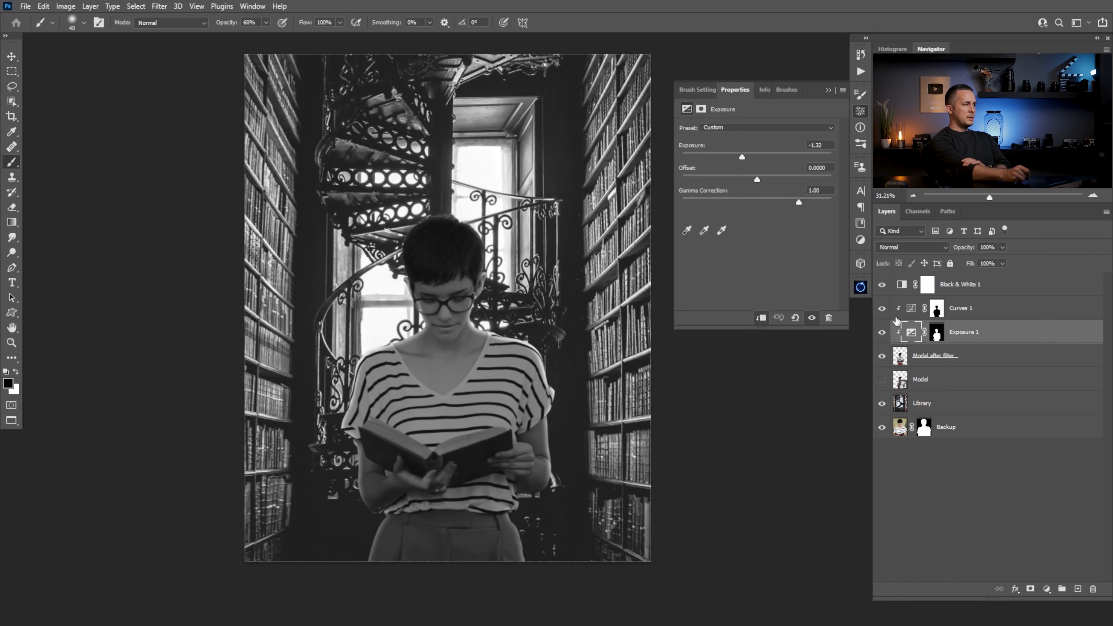
mouse_move(740, 157)
left_mouse_down()
mouse_move(755, 160)
mouse_move(739, 163)
left_mouse_up()
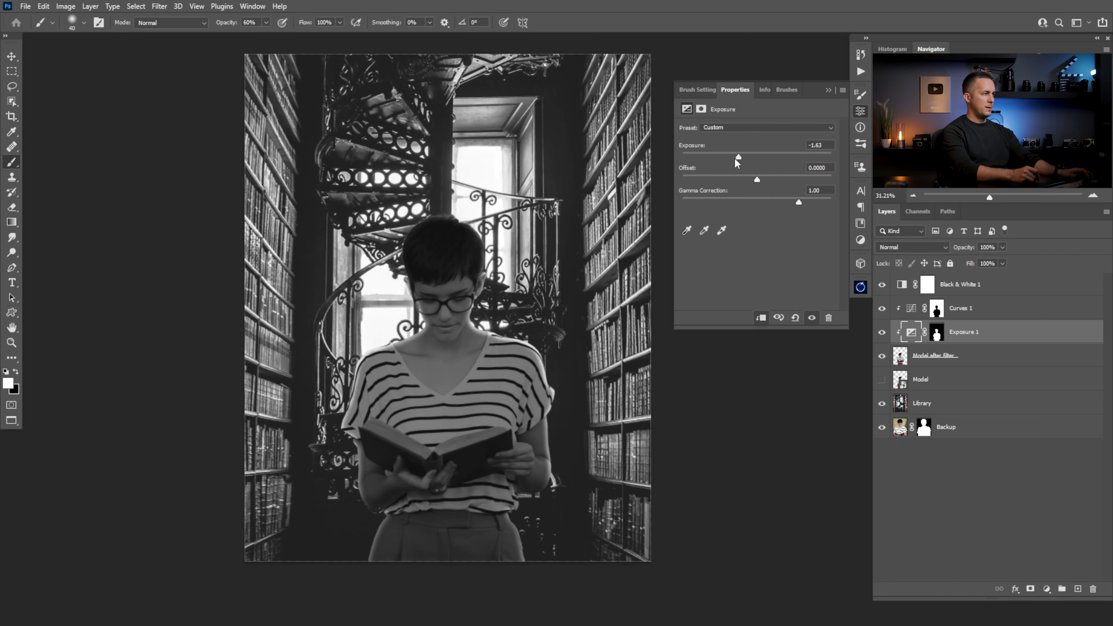
left_click(828, 91)
left_click(882, 285)
scroll(520, 370, "down", 3)
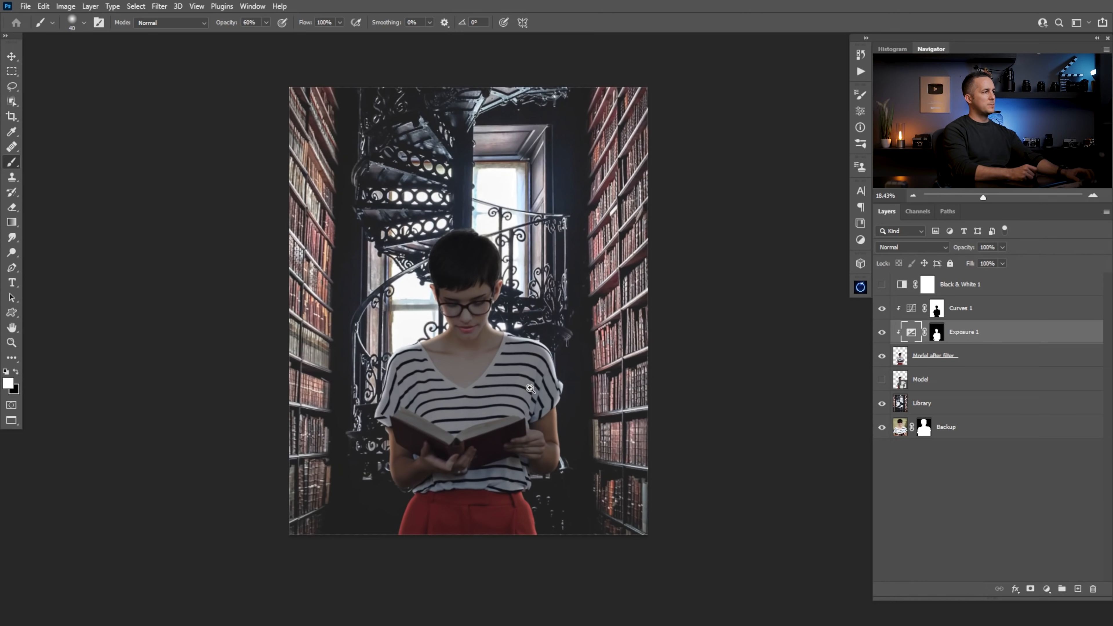
Show the Model layer and toggle the filtered model above it to compare the woman before and after the adjustments.
scroll(530, 388, "up", 1)
scroll(520, 381, "up", 1)
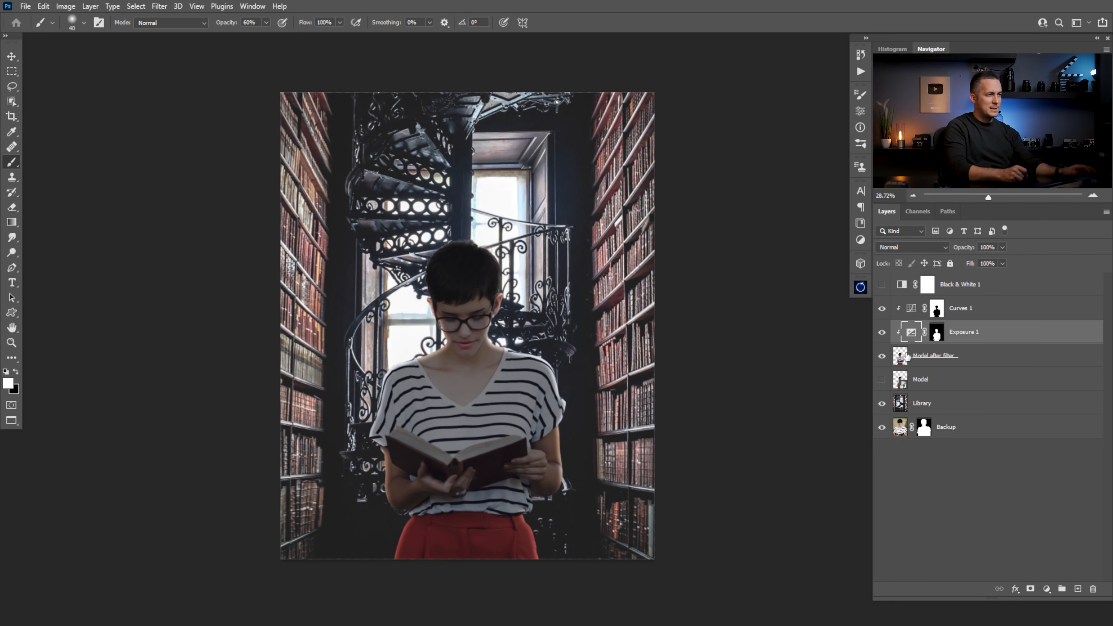
left_click_drag(503, 370, 510, 384)
scroll(514, 375, "up", 1)
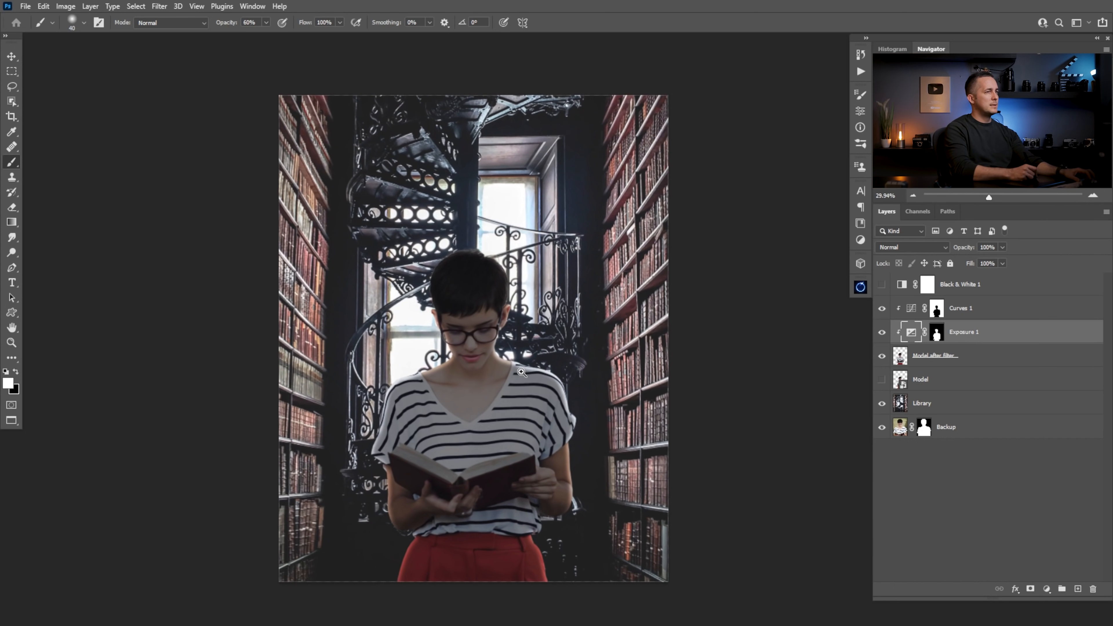
left_click(883, 358)
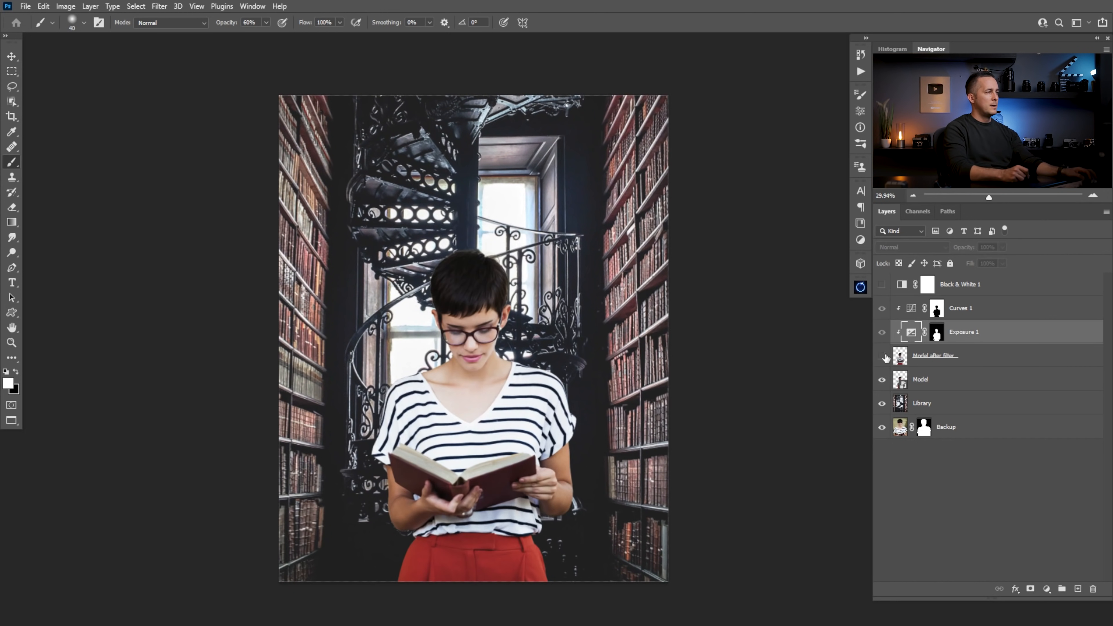
left_click(882, 357)
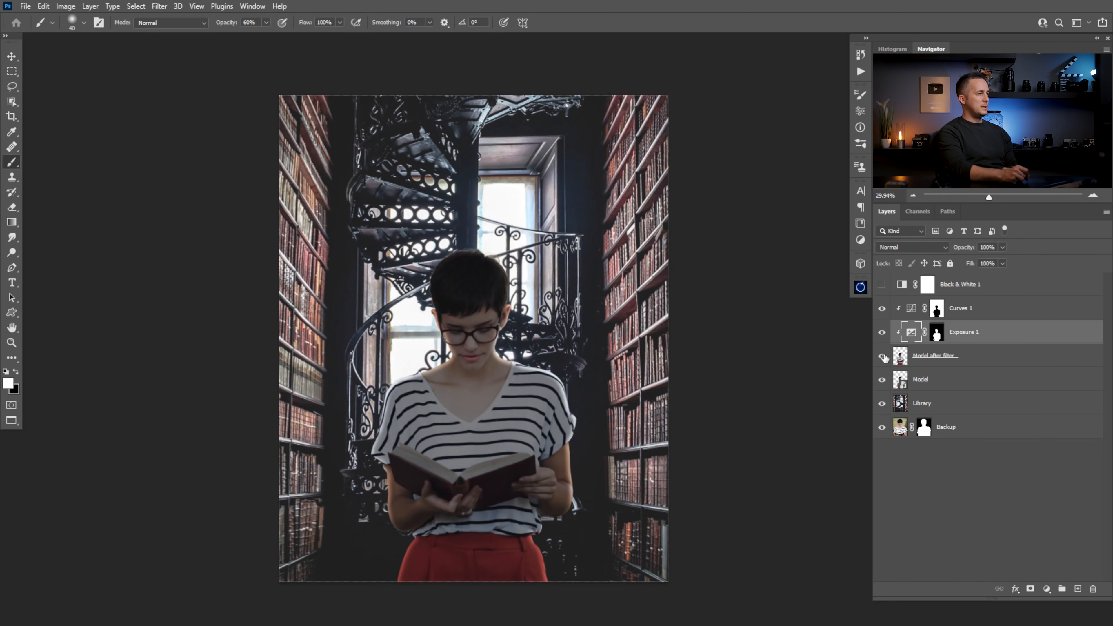
left_click(882, 358)
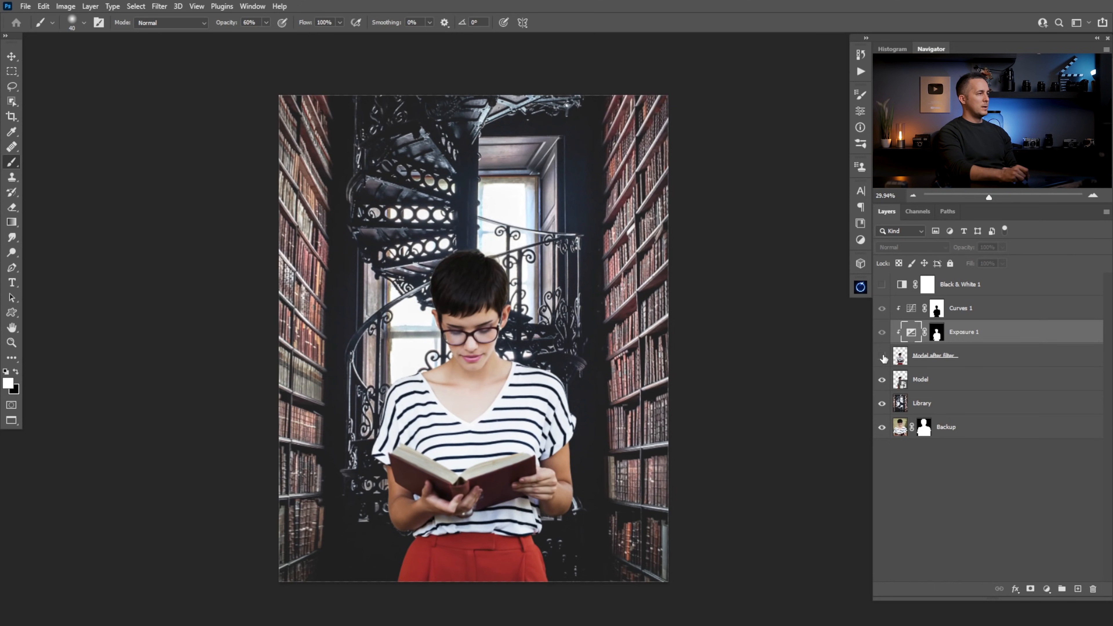
left_click(883, 358)
Transform the Library layer by pulling its upper-left corner slightly outward.
left_click(904, 401)
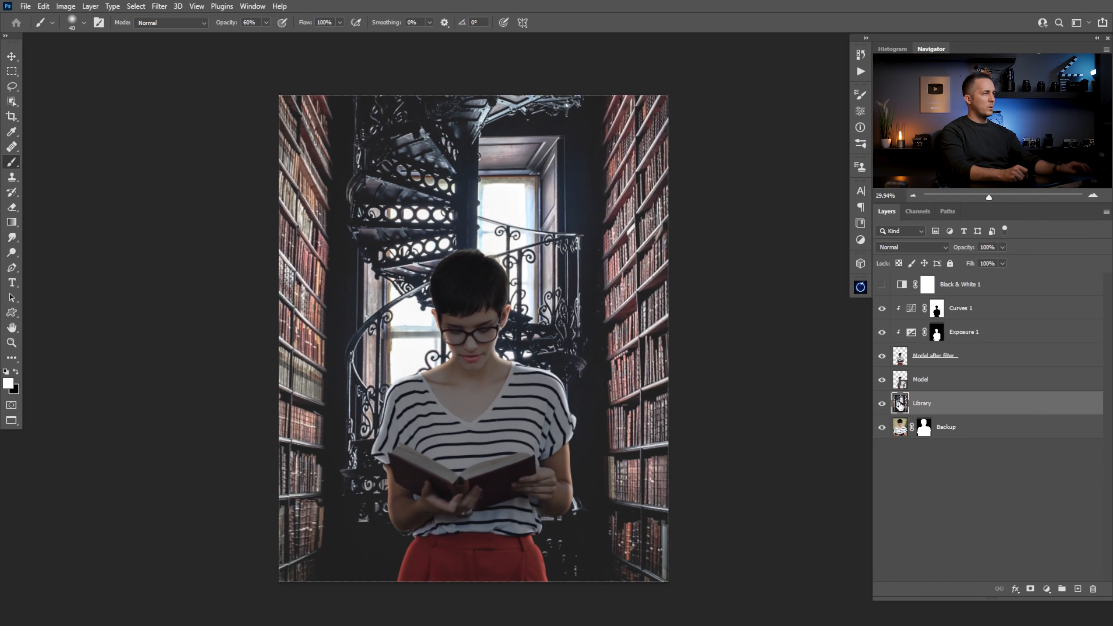
key("ctrl+t")
scroll(338, 211, "down", 3)
left_click_drag(334, 219, 352, 388)
left_click_drag(283, 184, 278, 184)
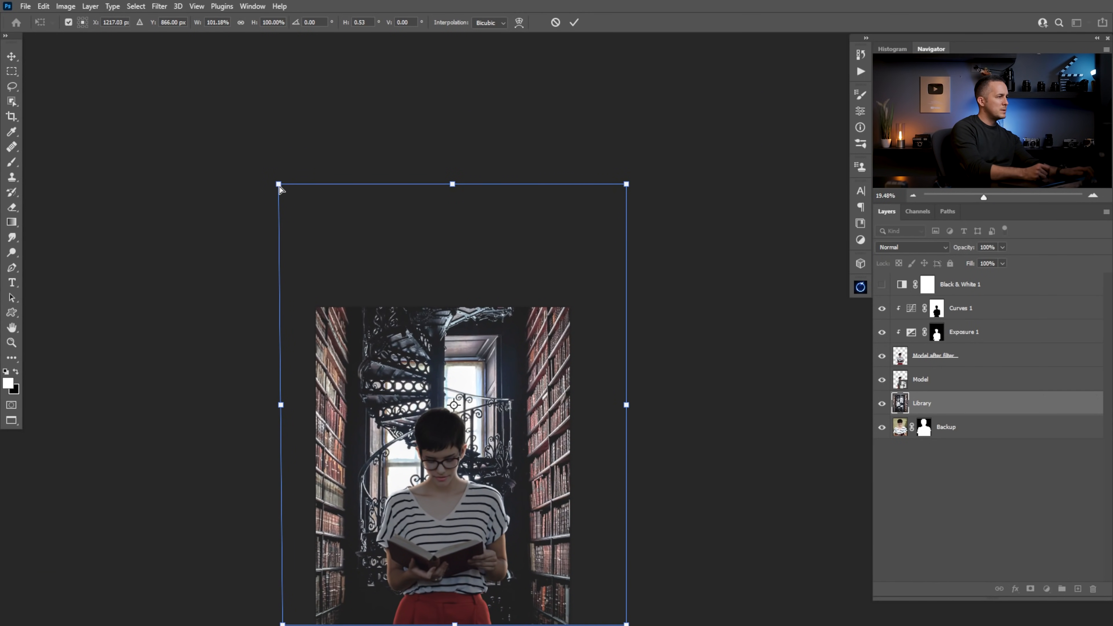
key("Return")
key("b")
left_click_drag(495, 402, 485, 335)
scroll(478, 386, "up", 3)
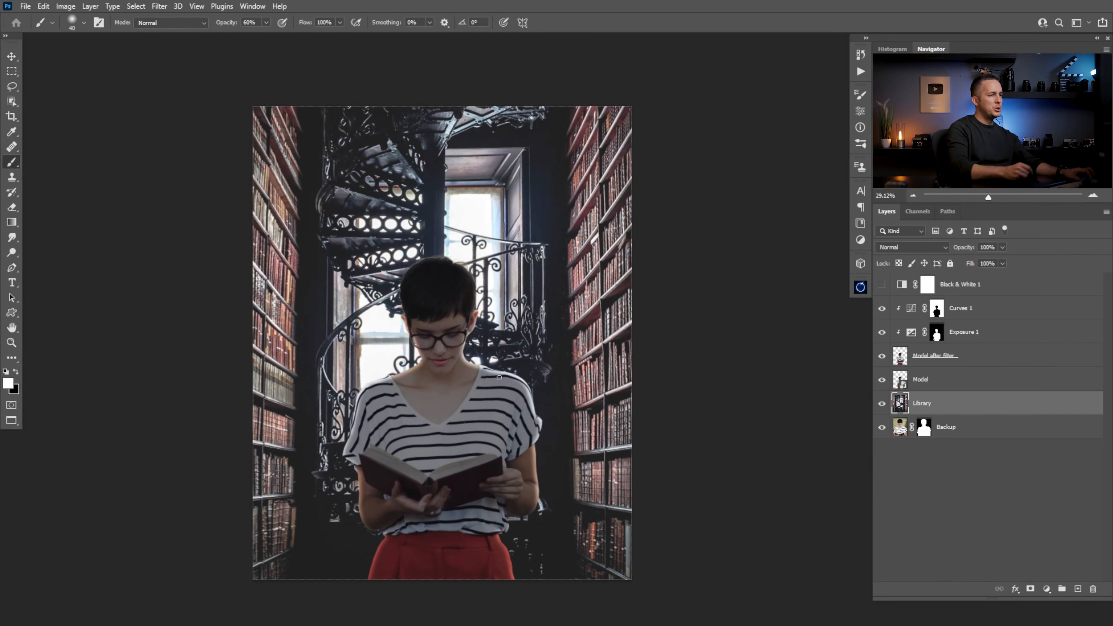
Convert the Library layer to a smart object and apply a Gaussian Blur with a 3.0 pixel radius.
right_click(964, 403)
left_click(860, 290)
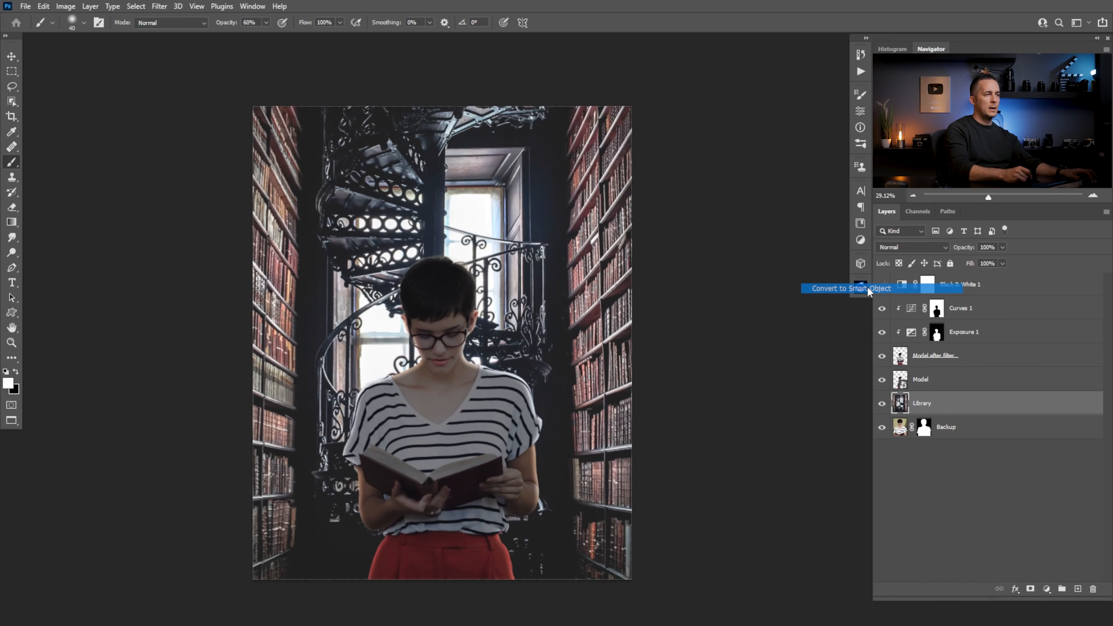
left_click(159, 6)
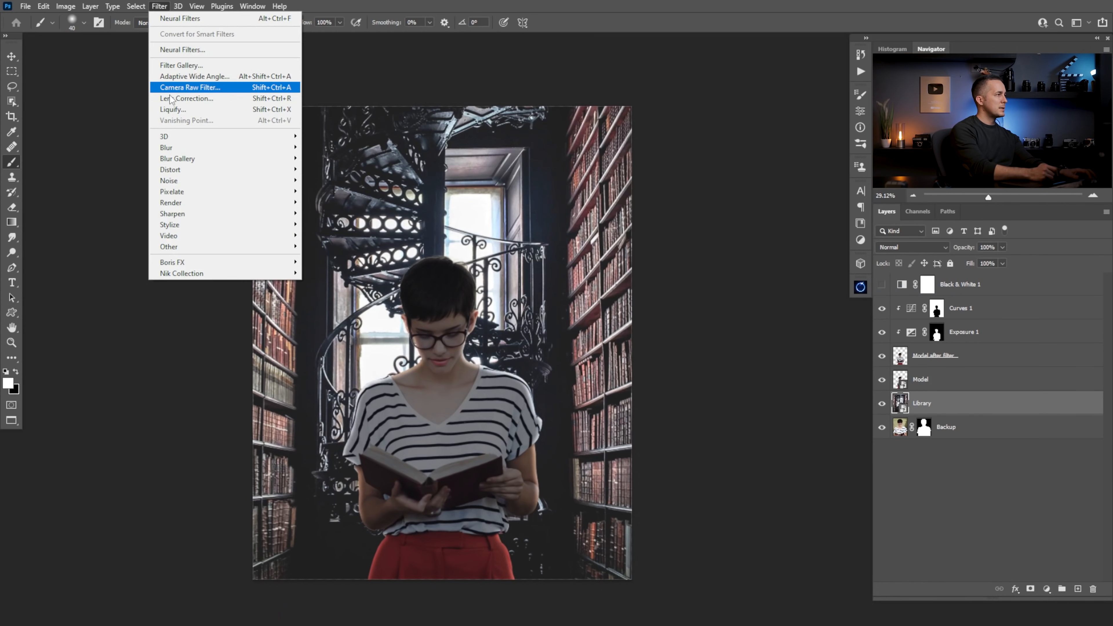
mouse_move(258, 151)
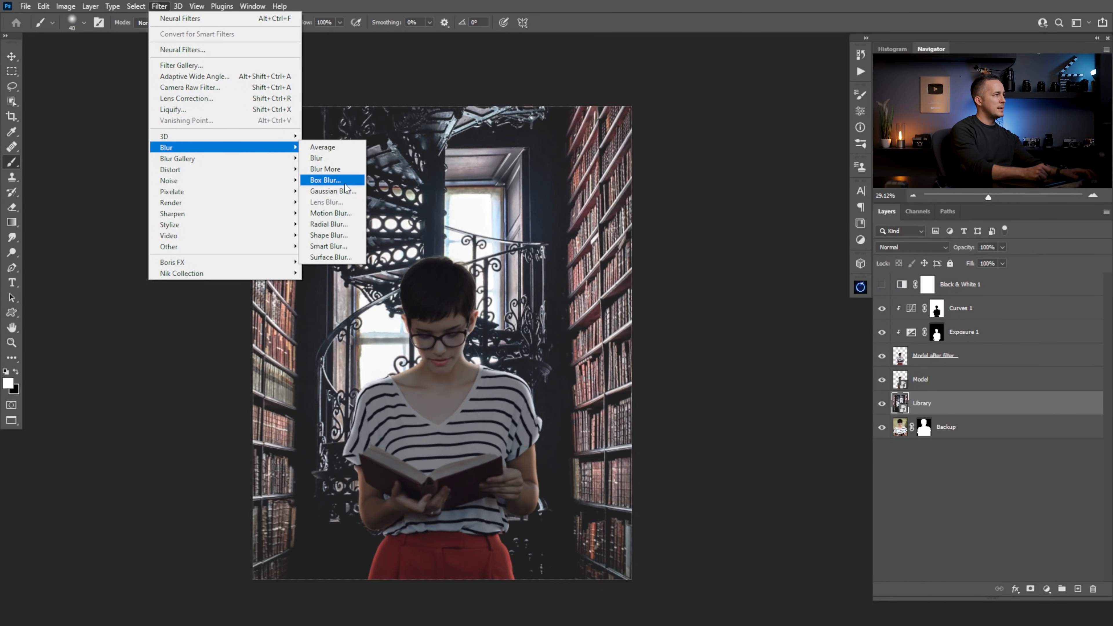
left_click(333, 191)
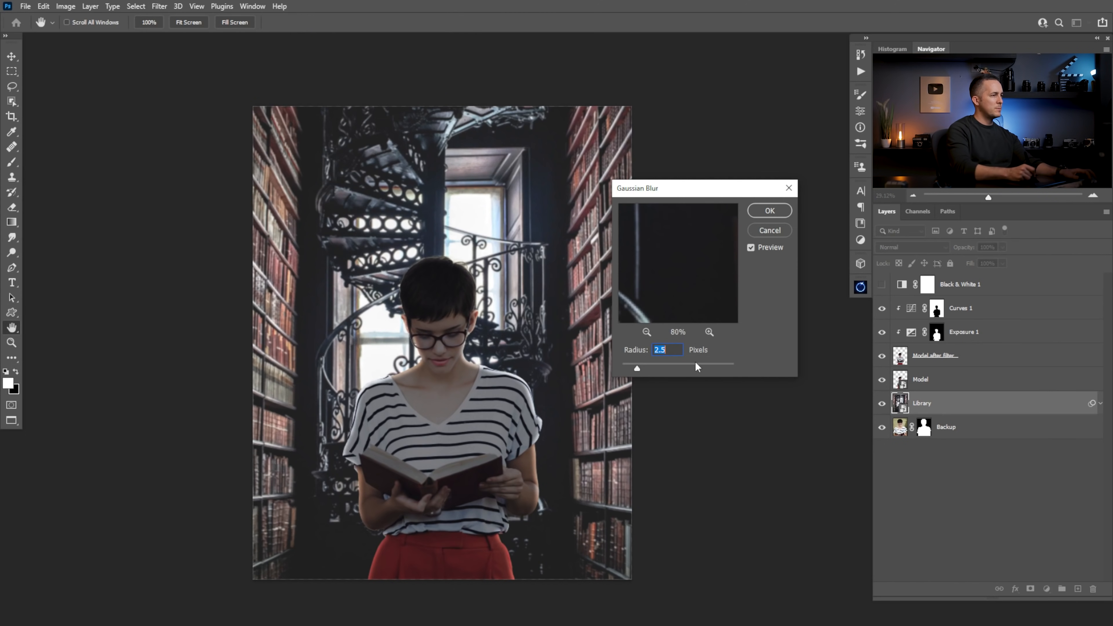
left_click_drag(649, 367, 653, 368)
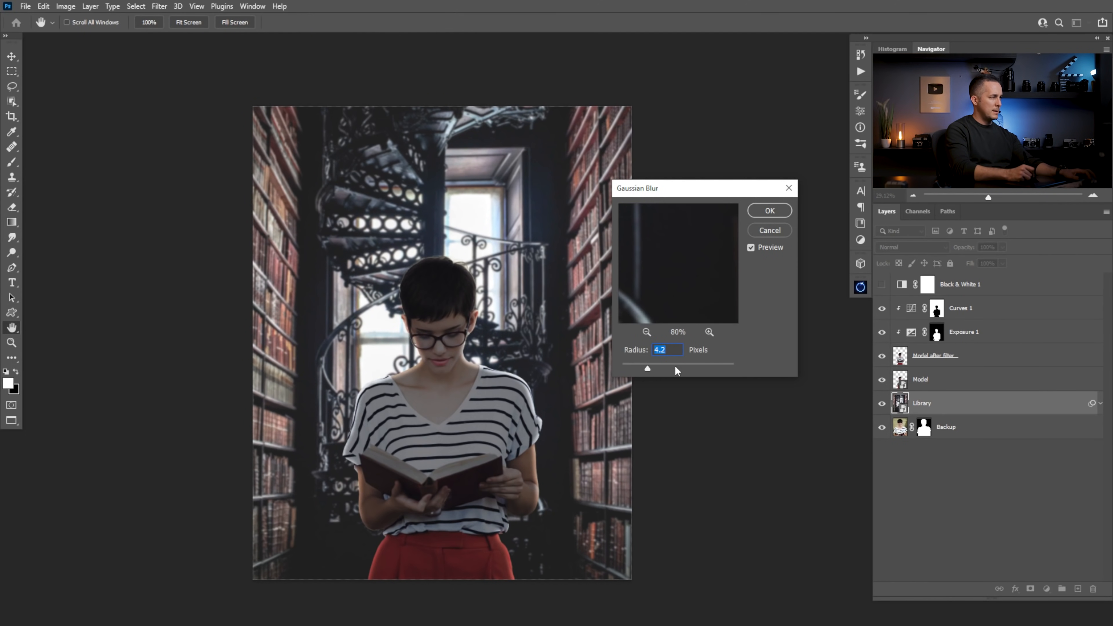
left_click(676, 367)
left_click(646, 364)
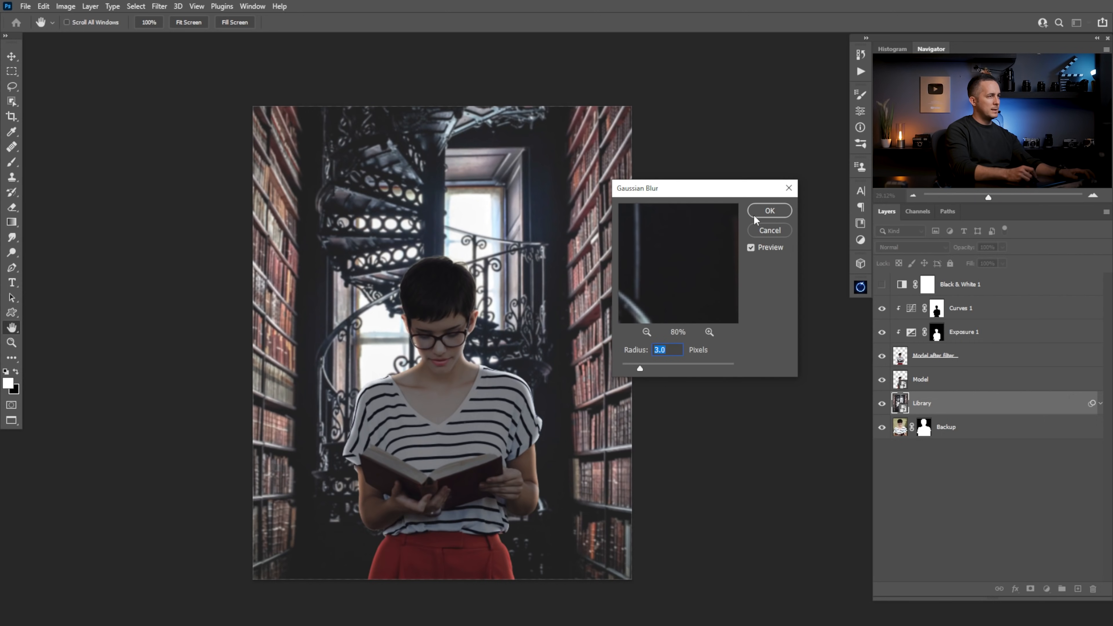
left_click(775, 213)
scroll(518, 391, "down", 2)
scroll(503, 399, "up", 2)
scroll(520, 399, "up", 1)
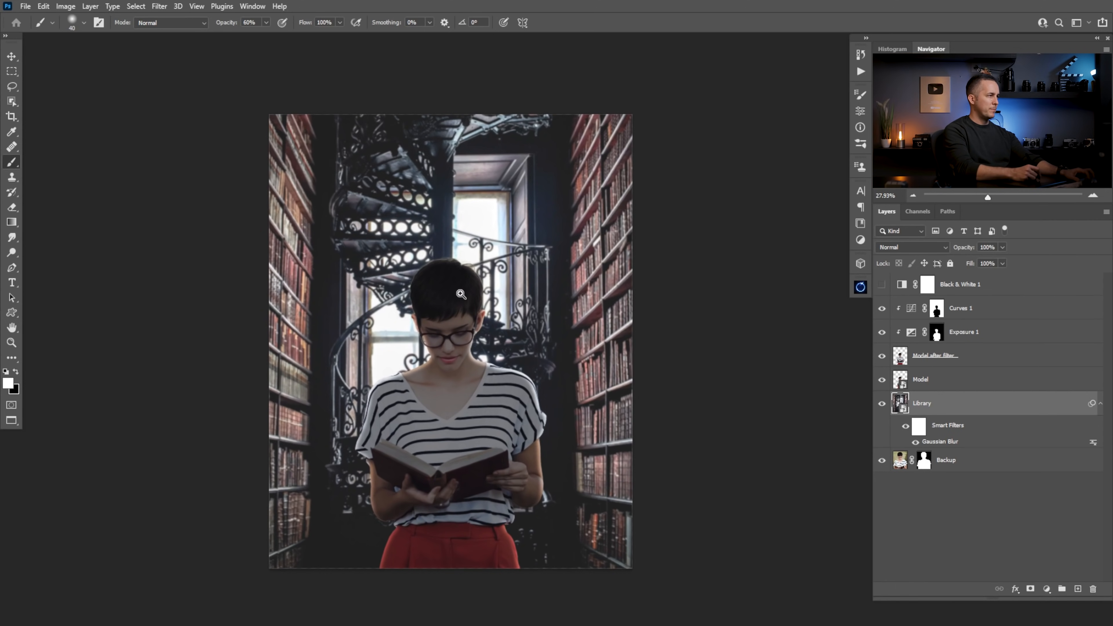
scroll(467, 303, "up", 1)
left_click_drag(472, 309, 461, 309)
left_click_drag(471, 370, 473, 333)
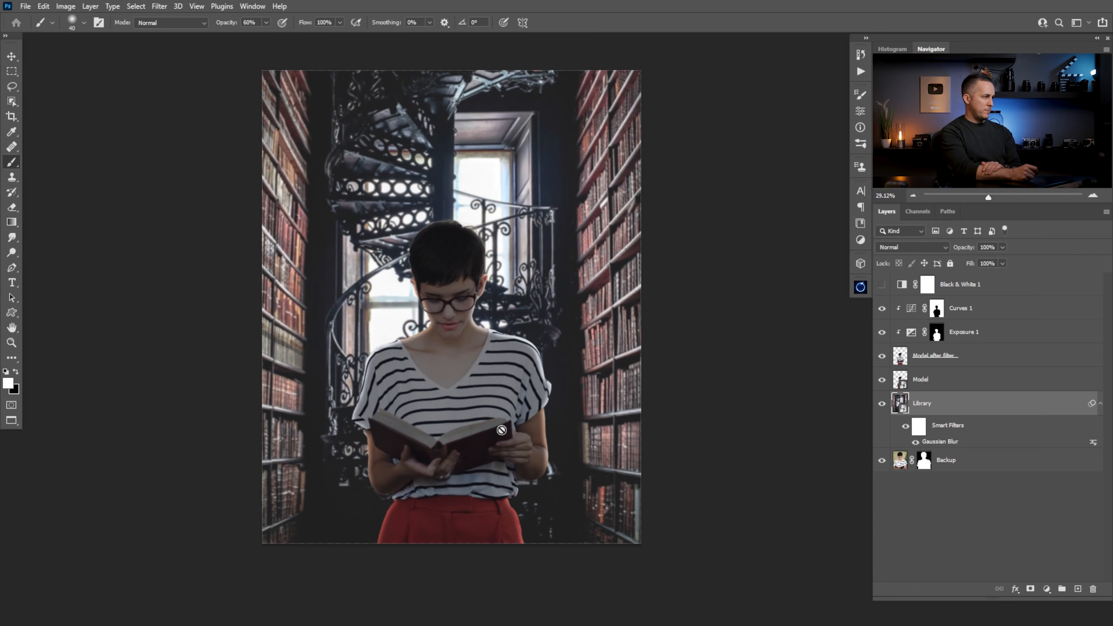
Touch up the Curves 1 and Exposure 1 masks around the face with brush opacity raised to 100%, ending with Curves 1 selected.
left_click_drag(425, 315, 452, 321)
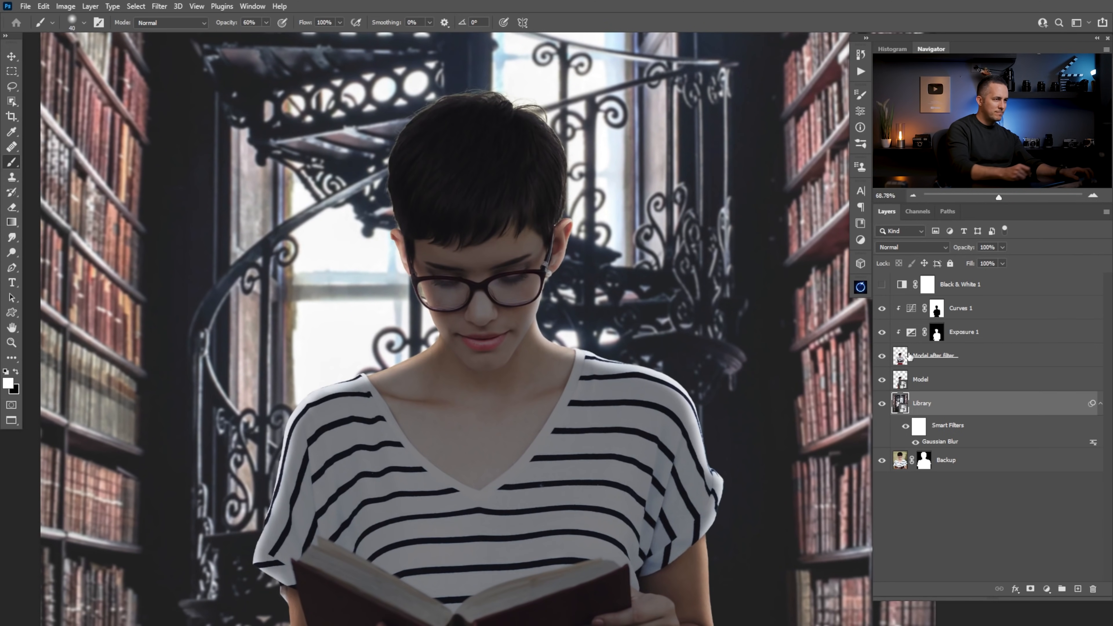
left_click(938, 332)
left_click(937, 308)
key("x")
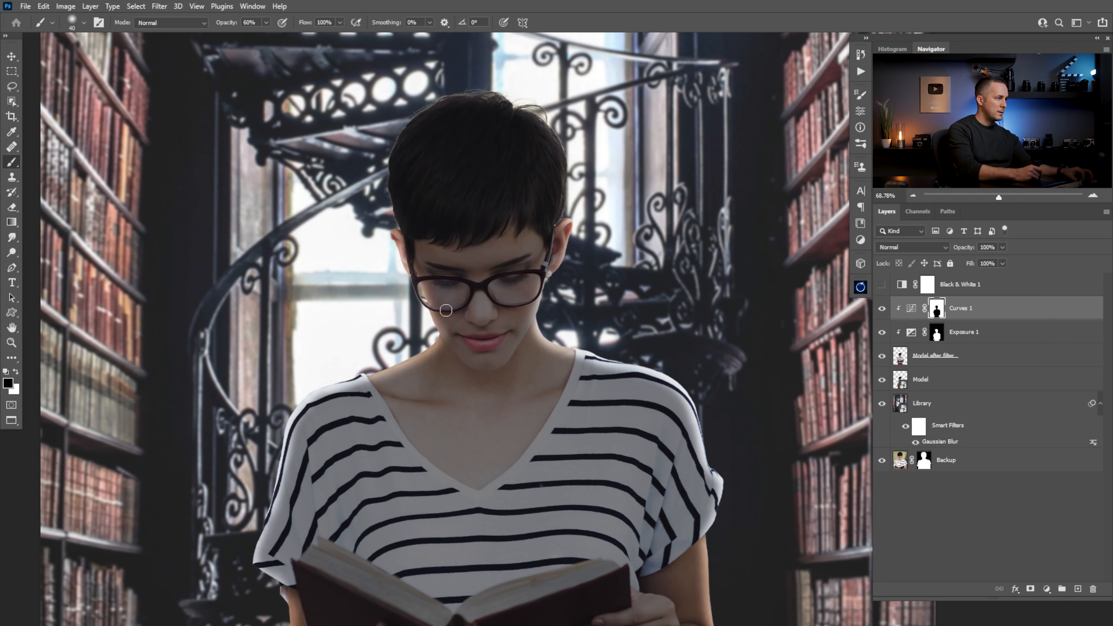
key("0")
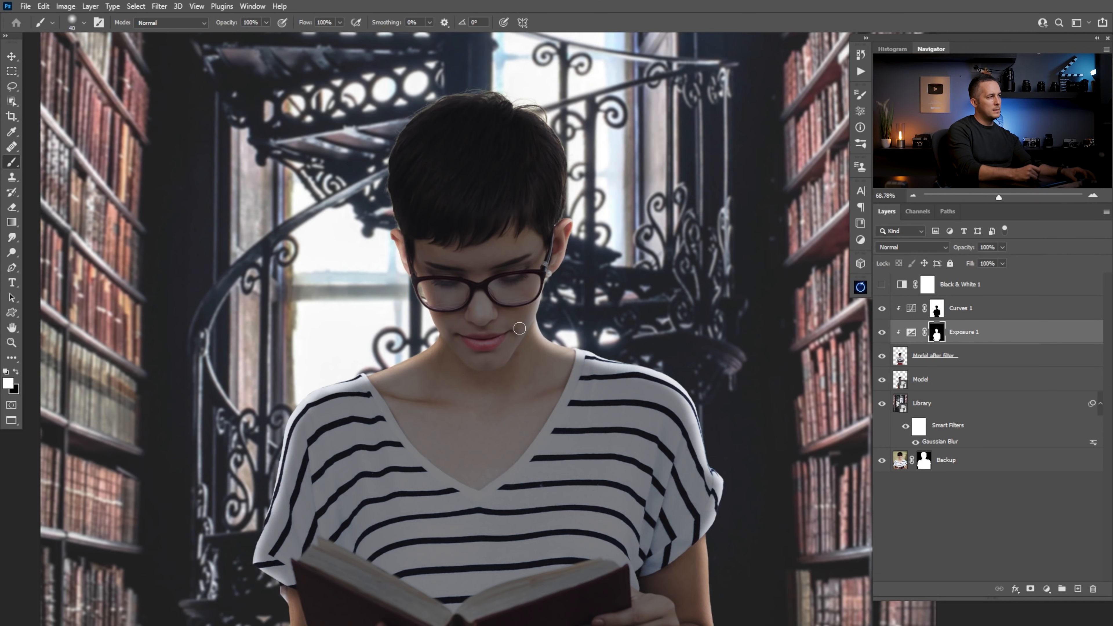
scroll(489, 391, "down", 3)
scroll(489, 391, "down", 3)
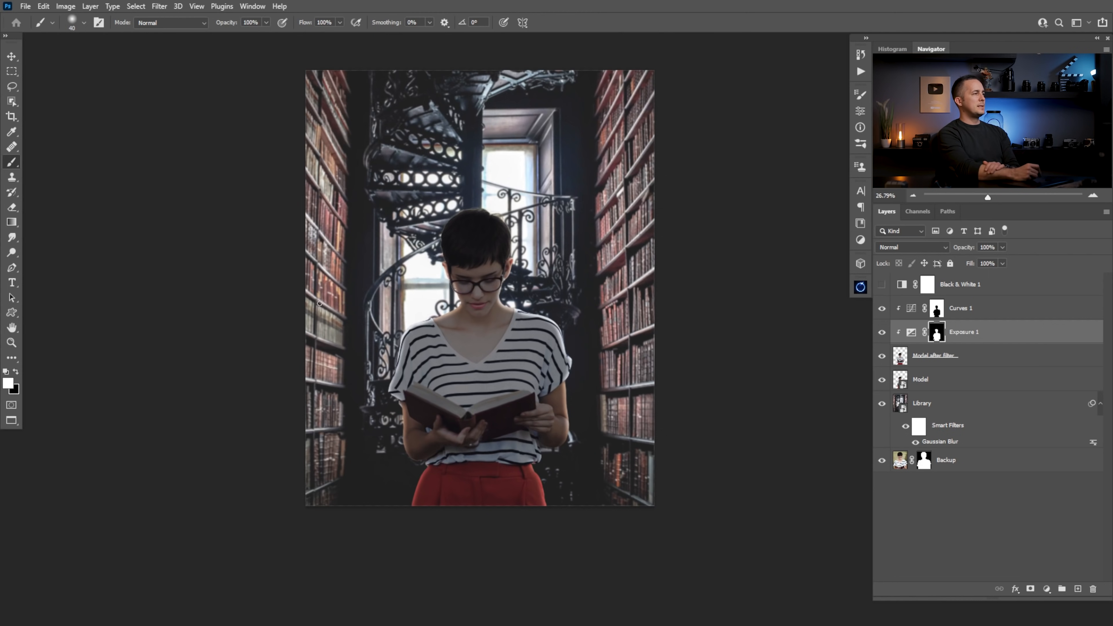
left_click(914, 312)
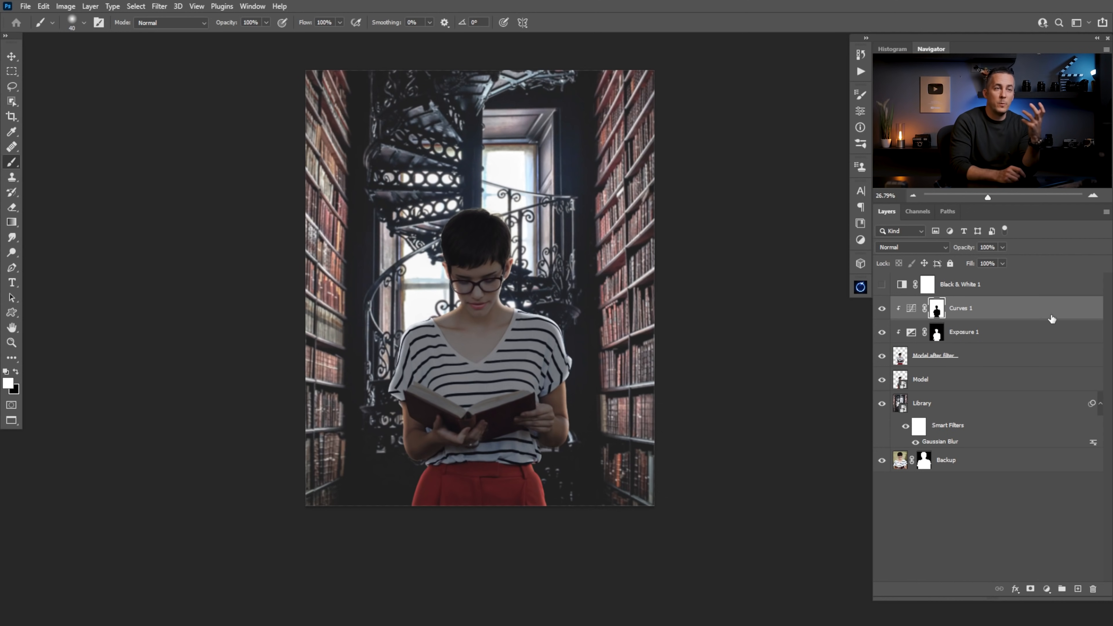
Add a Selective Color adjustment layer above Curves 1 with the Saturation check preset and toggle its visibility to compare colour saturation.
left_click(1046, 589)
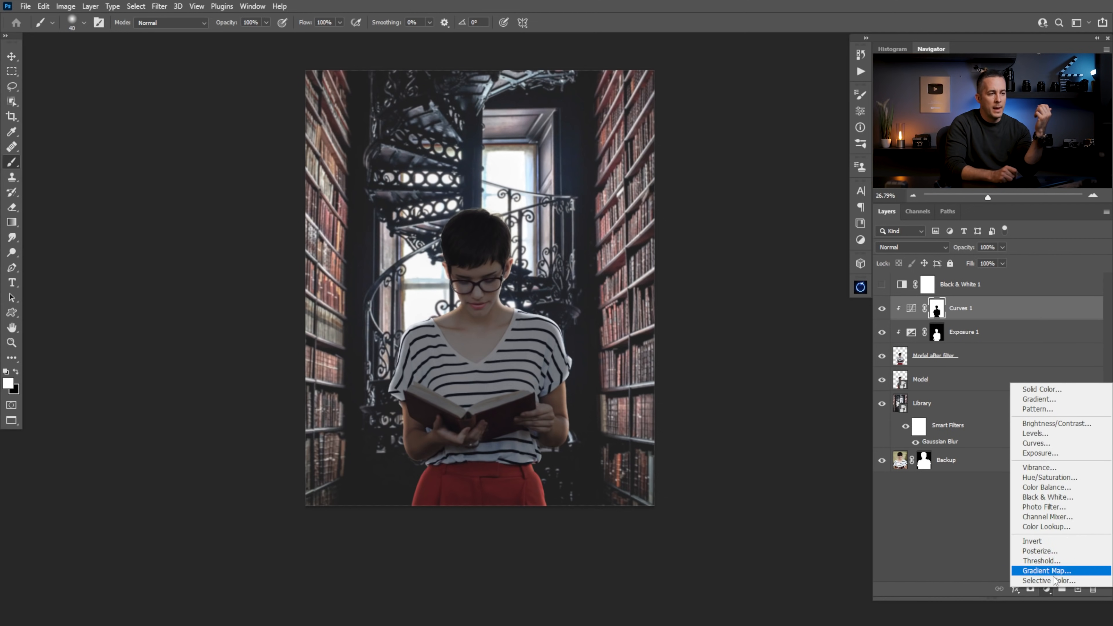
left_click(1048, 581)
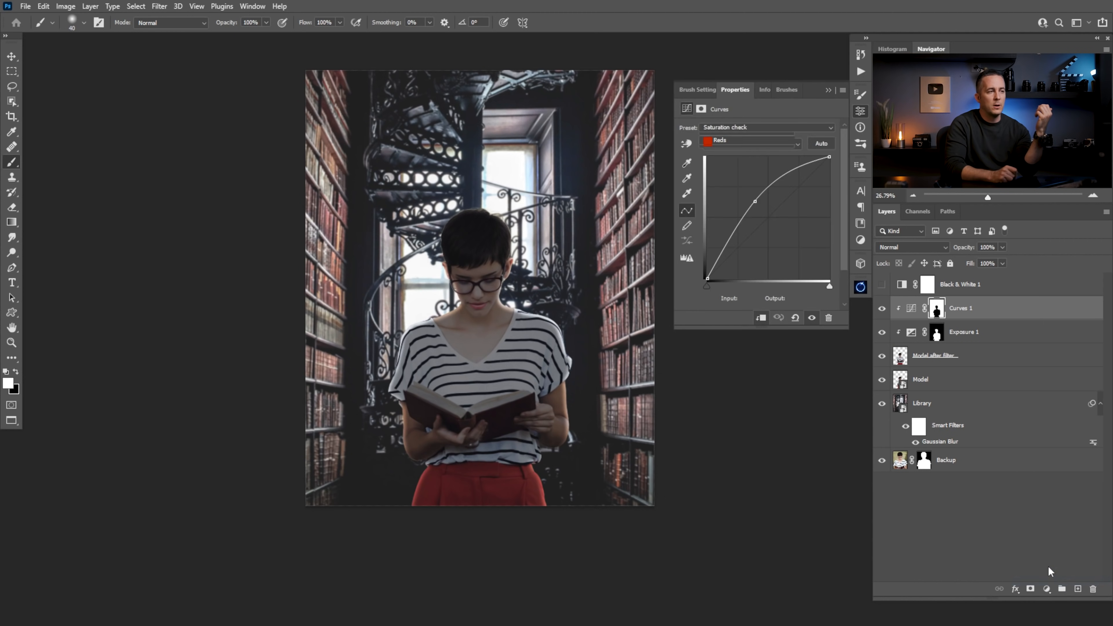
left_click(736, 129)
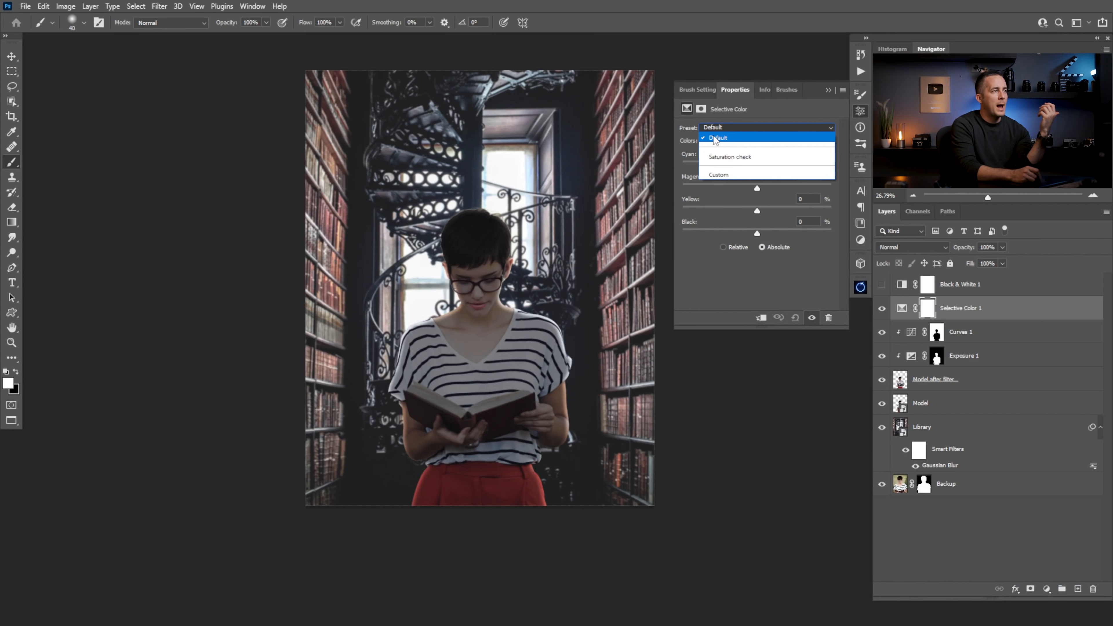
left_click(733, 158)
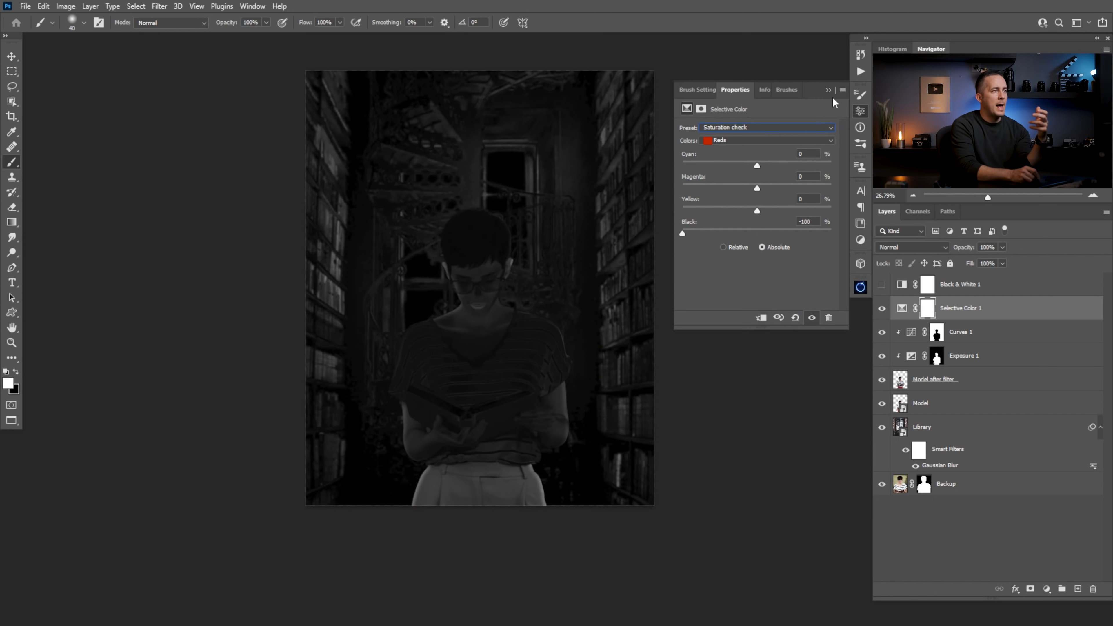
left_click(828, 89)
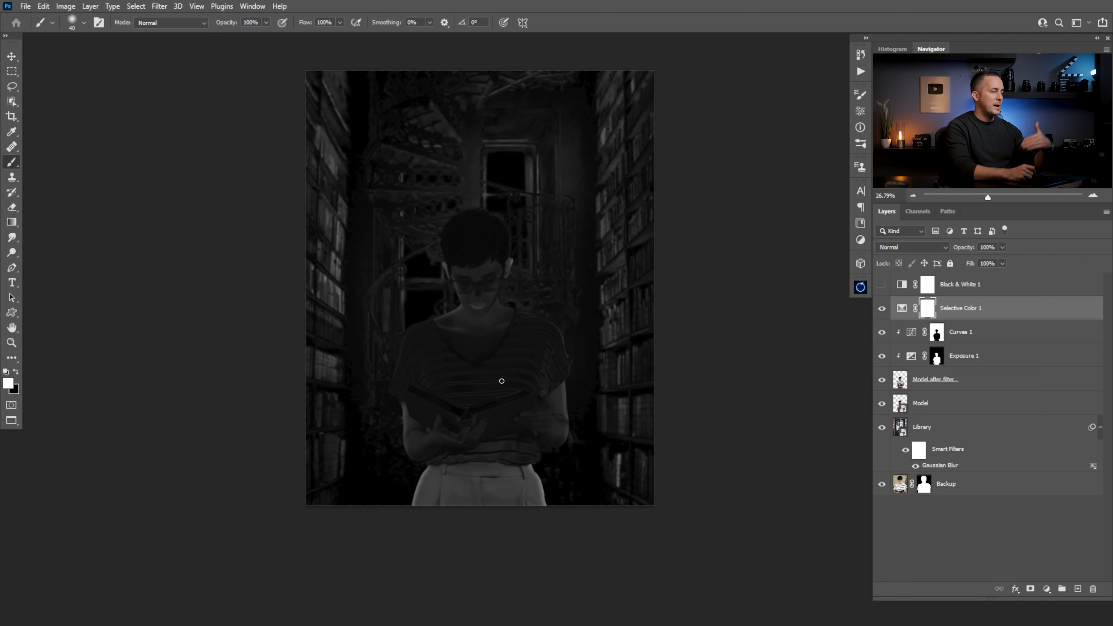
left_click(882, 308)
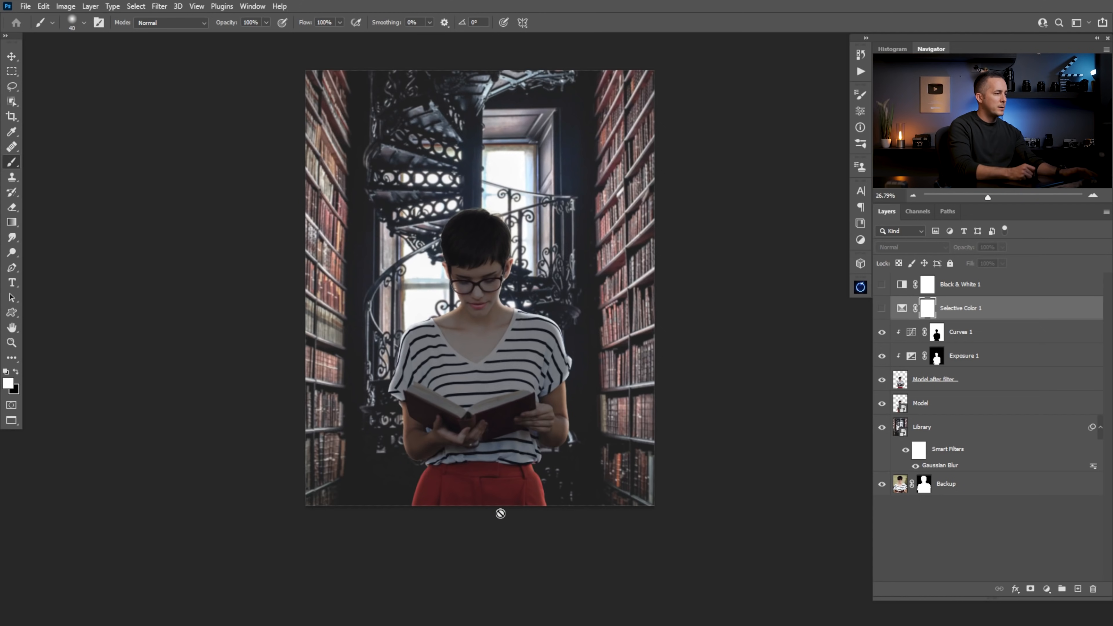
left_click(881, 308)
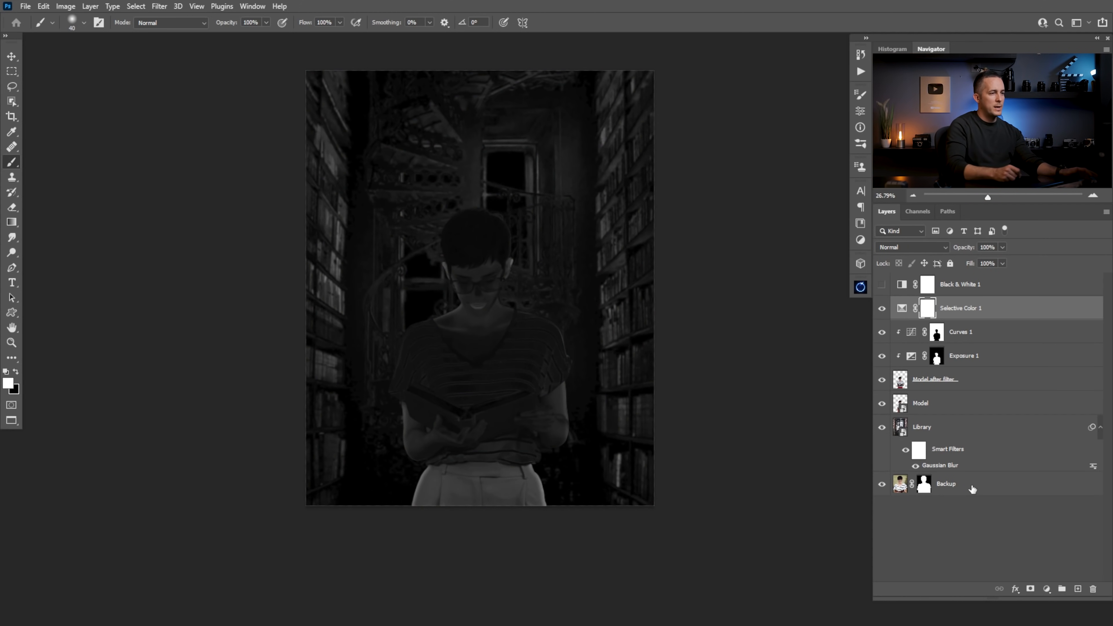
Add a Hue/Saturation adjustment layer above Curves 1 and clip it to the woman's layer.
left_click(916, 336)
left_click(1046, 588)
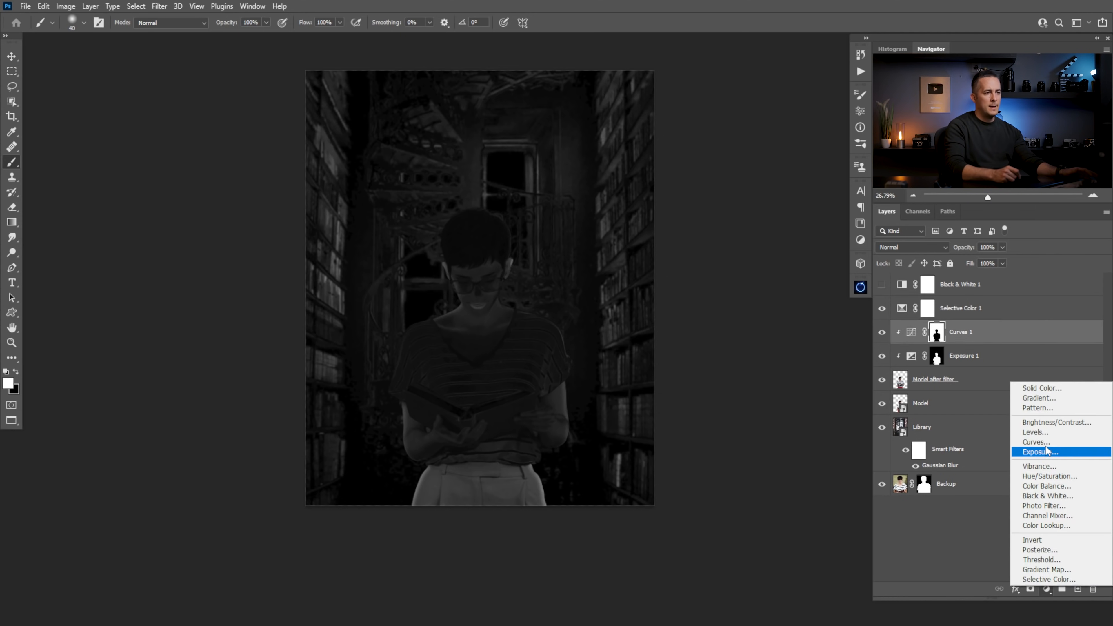
left_click(1049, 477)
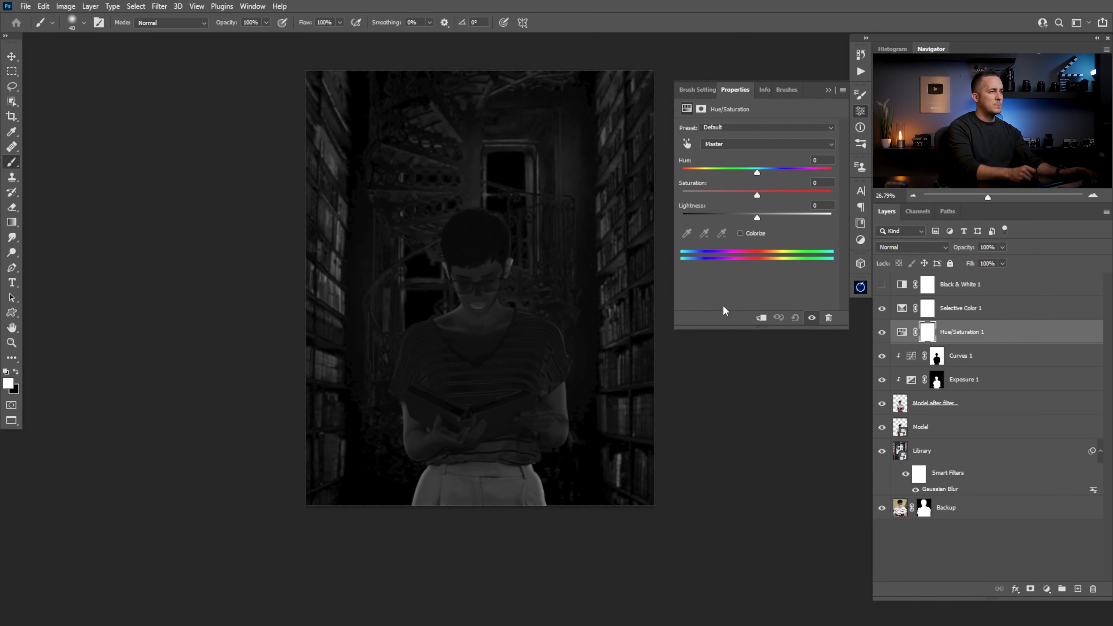
left_click(763, 317)
Set the Reds saturation to -11 in the Hue/Saturation adjustment and hide the Selective Color 1 check layer.
left_click(741, 145)
left_click(729, 166)
left_click_drag(756, 194, 712, 195)
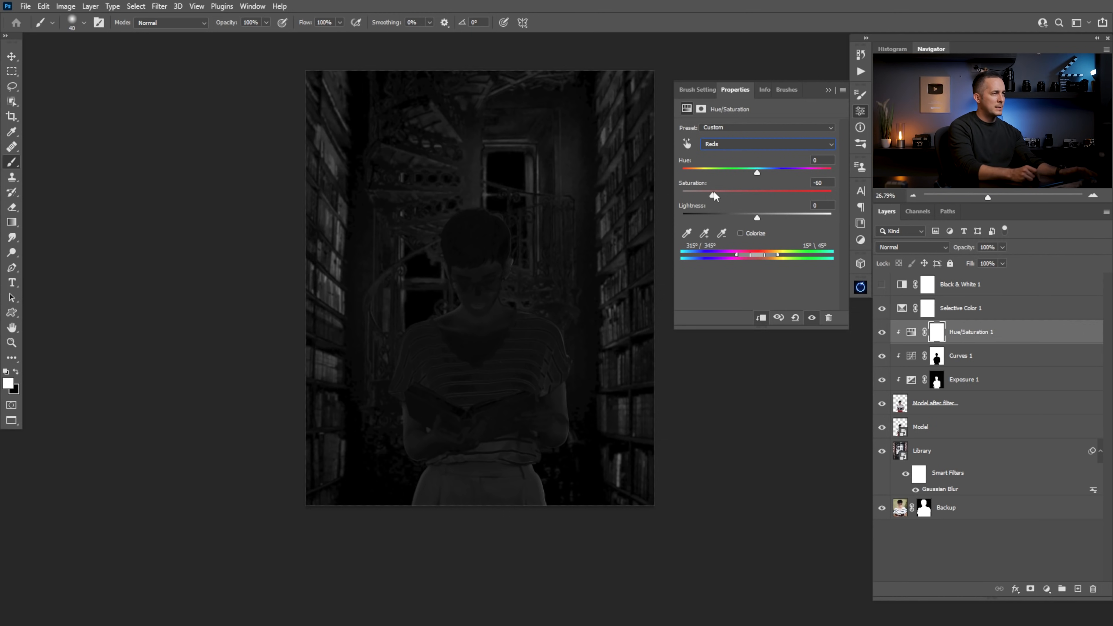
left_click_drag(714, 195, 746, 196)
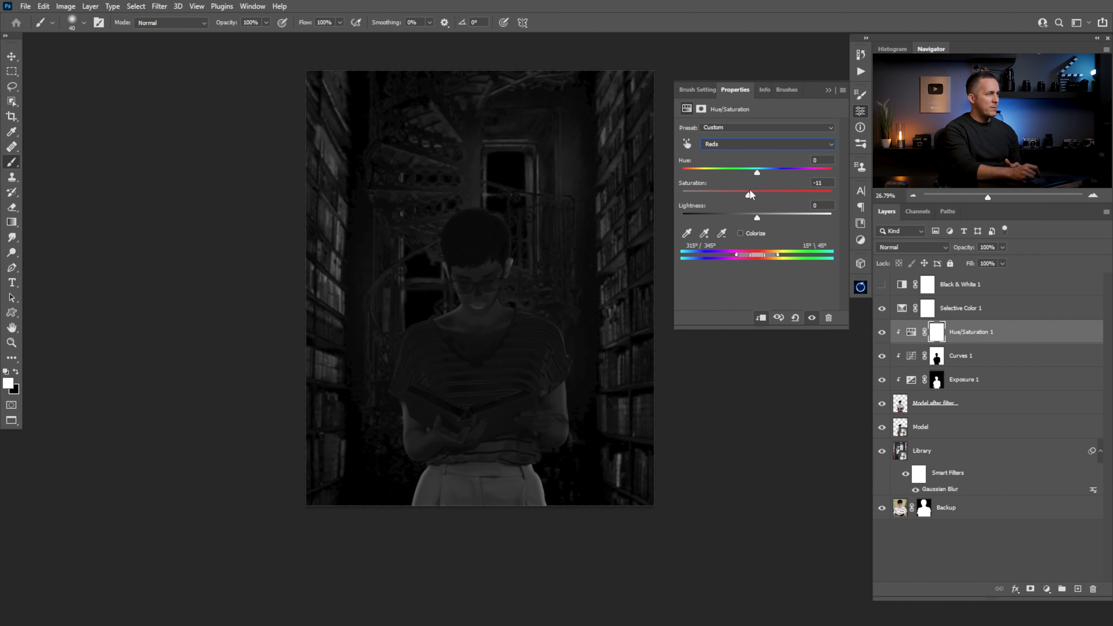
left_click(881, 308)
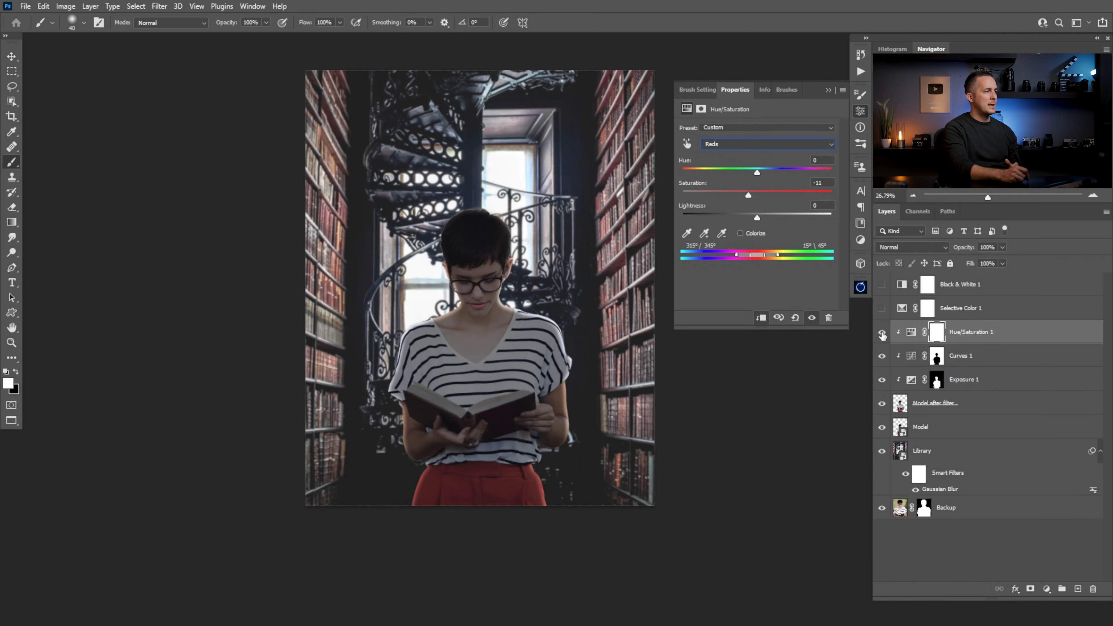
left_click(828, 91)
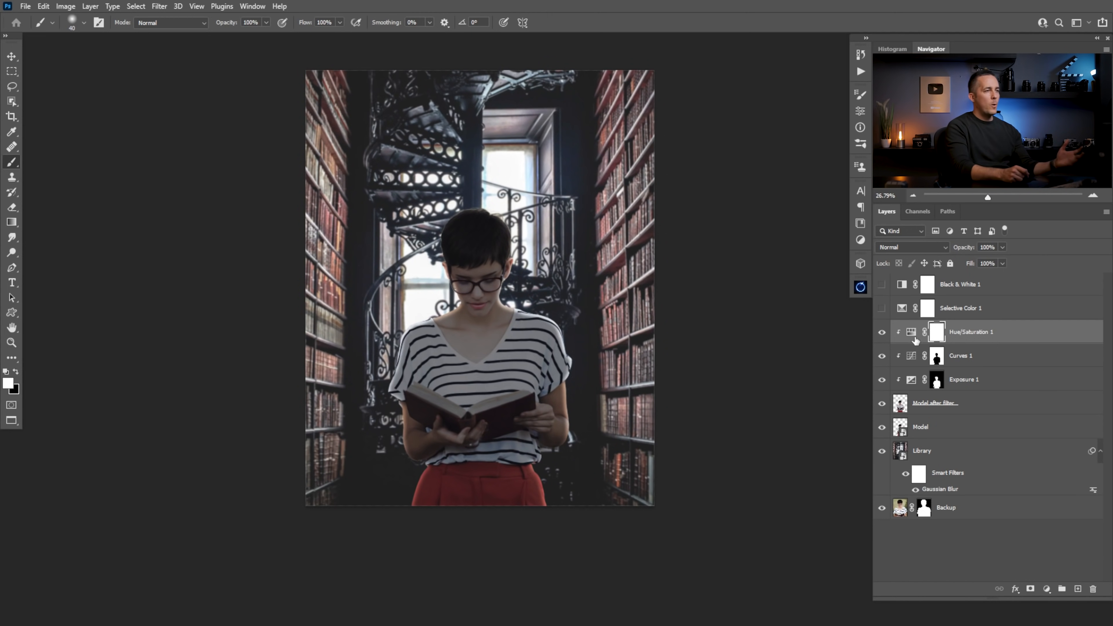
Create a new layer above Hue/Saturation 1 and dab soft white spots of varied size over and around the woman's head, neck and shoulders.
left_click(1078, 589)
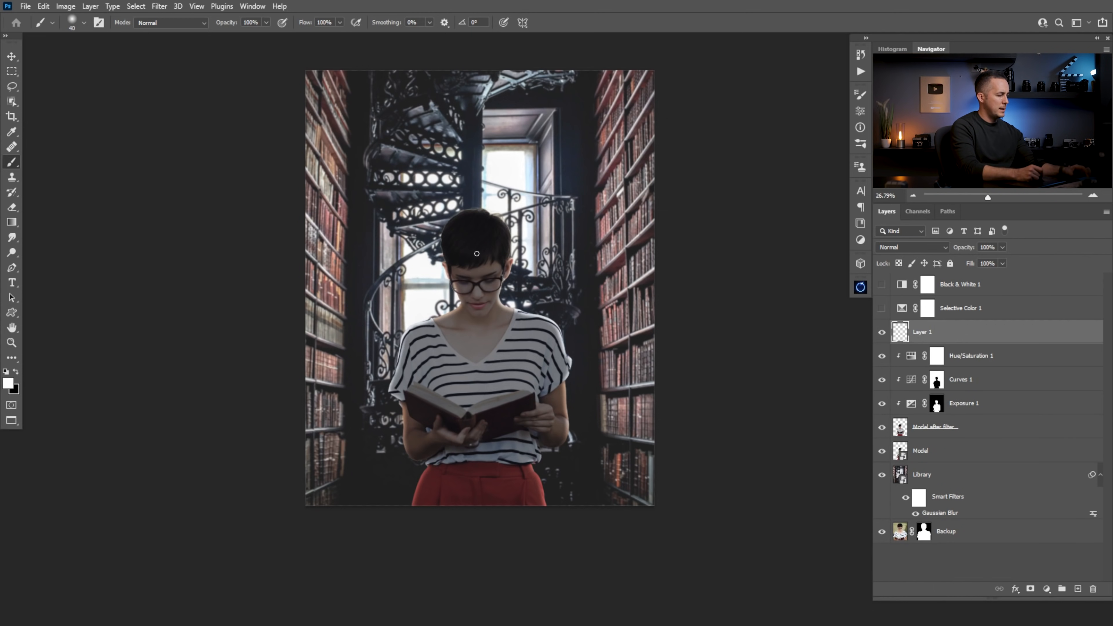
key("bracketright")
key("bracketright")
key("bracketright")
key("bracketright")
key("bracketright")
key("bracketright")
key("bracketright")
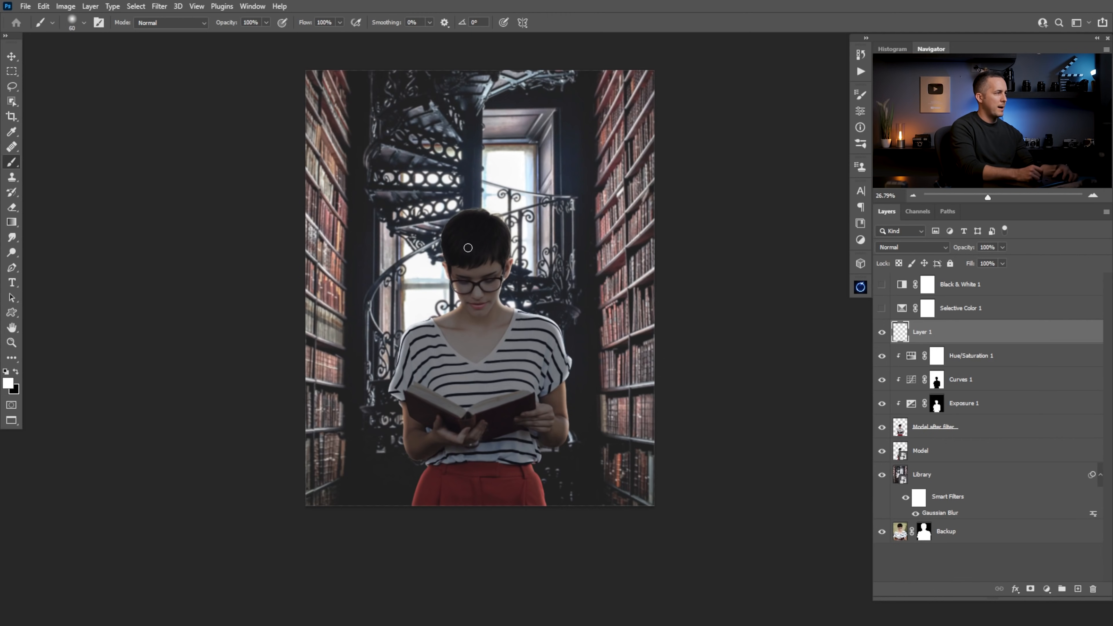
left_click(463, 248)
left_click(509, 244)
key("bracketleft")
key("bracketleft")
key("bracketleft")
key("bracketleft")
key("bracketleft")
left_click(484, 272)
left_click(448, 319)
left_click(512, 319)
left_click(510, 296)
left_click(474, 300)
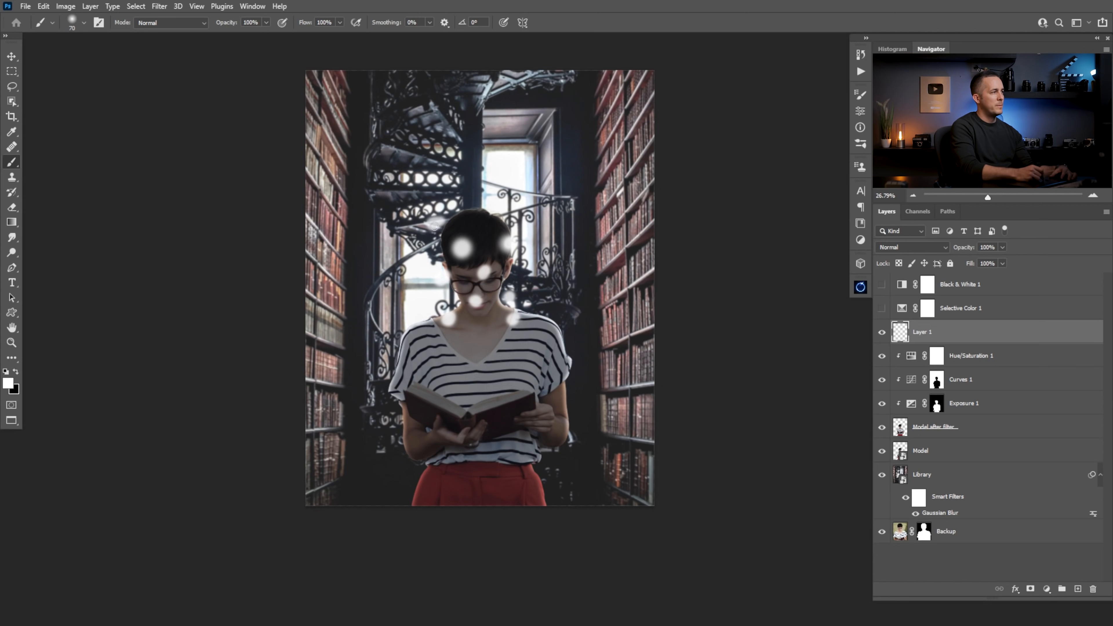
left_click(435, 223)
left_click(509, 298)
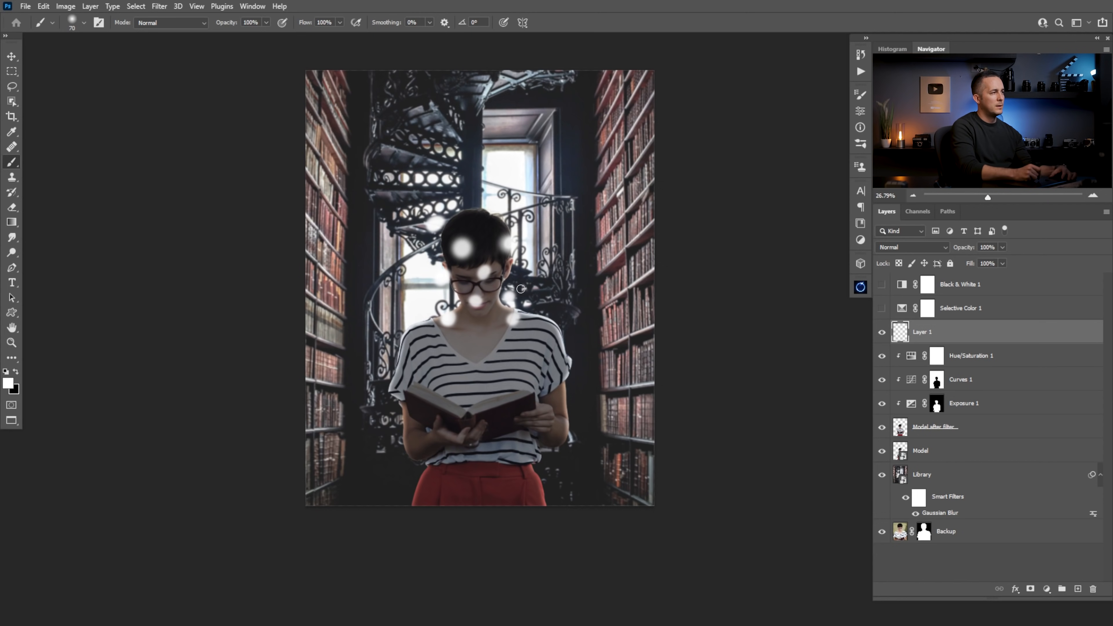
key("bracketright")
key("bracketright")
key("bracketright")
key("bracketright")
left_click(527, 276)
left_click(528, 276)
key("bracketleft")
key("bracketleft")
key("bracketleft")
left_click(511, 219)
left_click(480, 207)
left_click(483, 205)
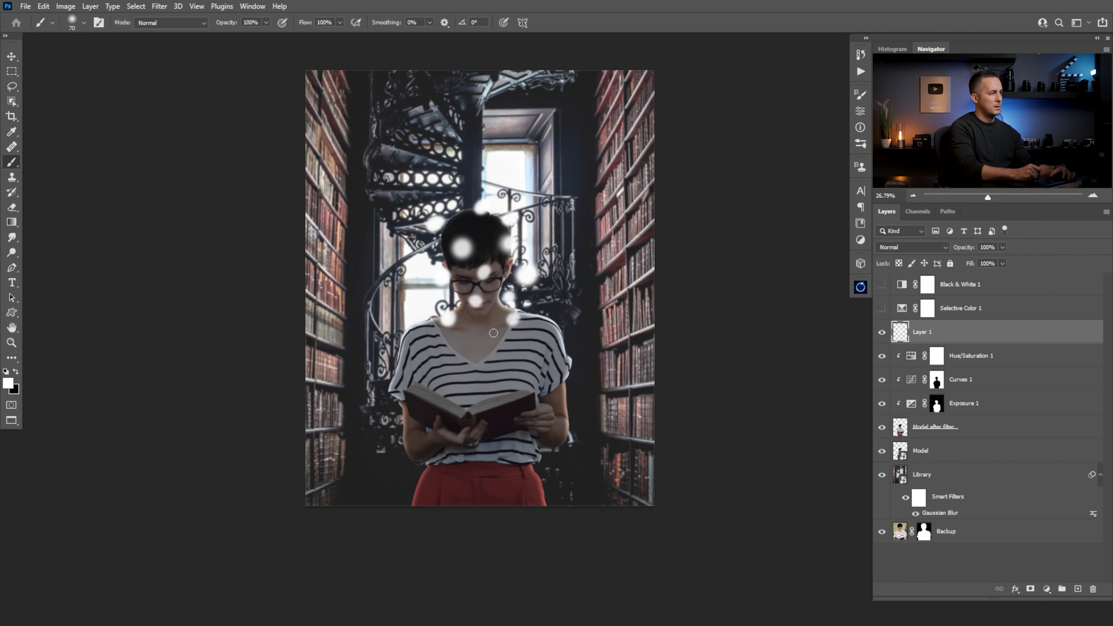
left_click(494, 332)
left_click(425, 336)
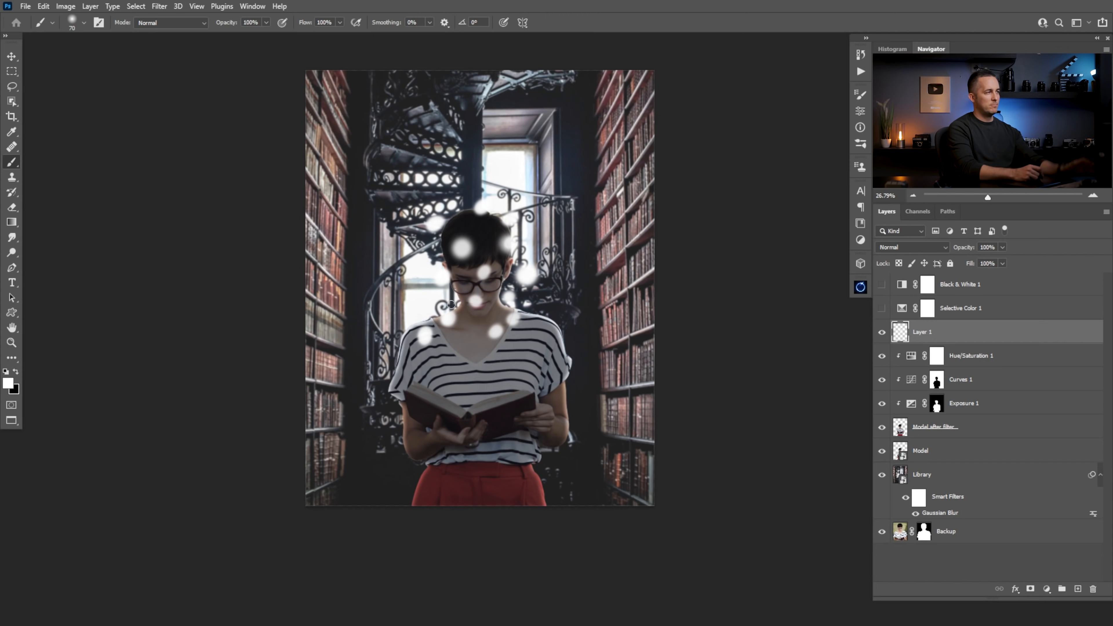
Apply a Radial Blur to the white spots with amount 100, Zoom method and Good quality, and repeat the filter once.
left_click(161, 6)
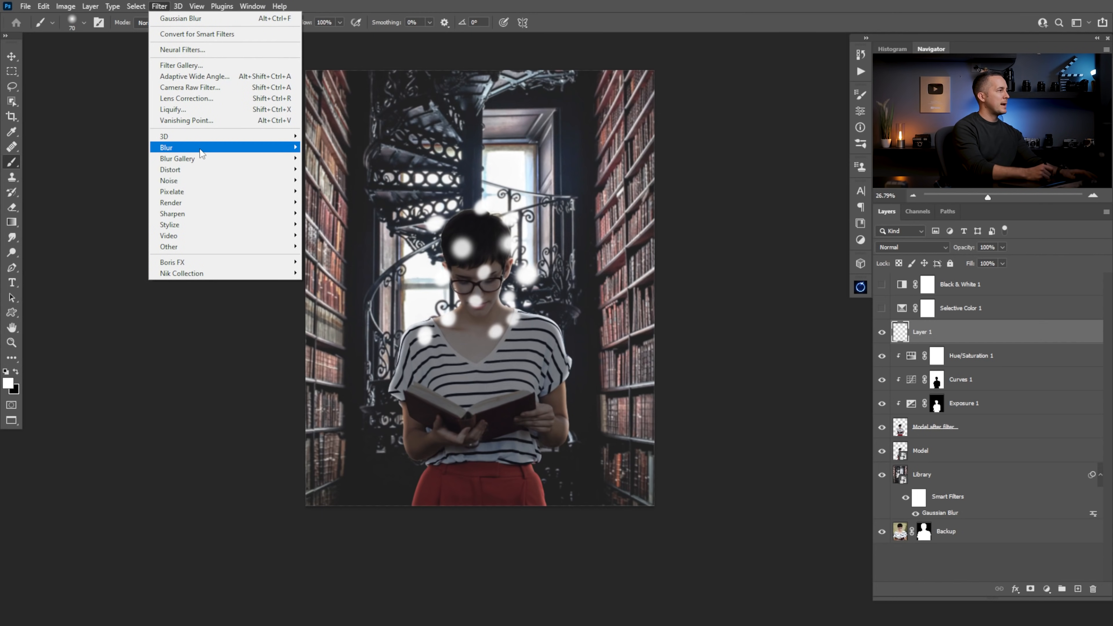
mouse_move(201, 148)
left_click(341, 224)
left_click_drag(564, 300, 153, 230)
left_click(134, 300)
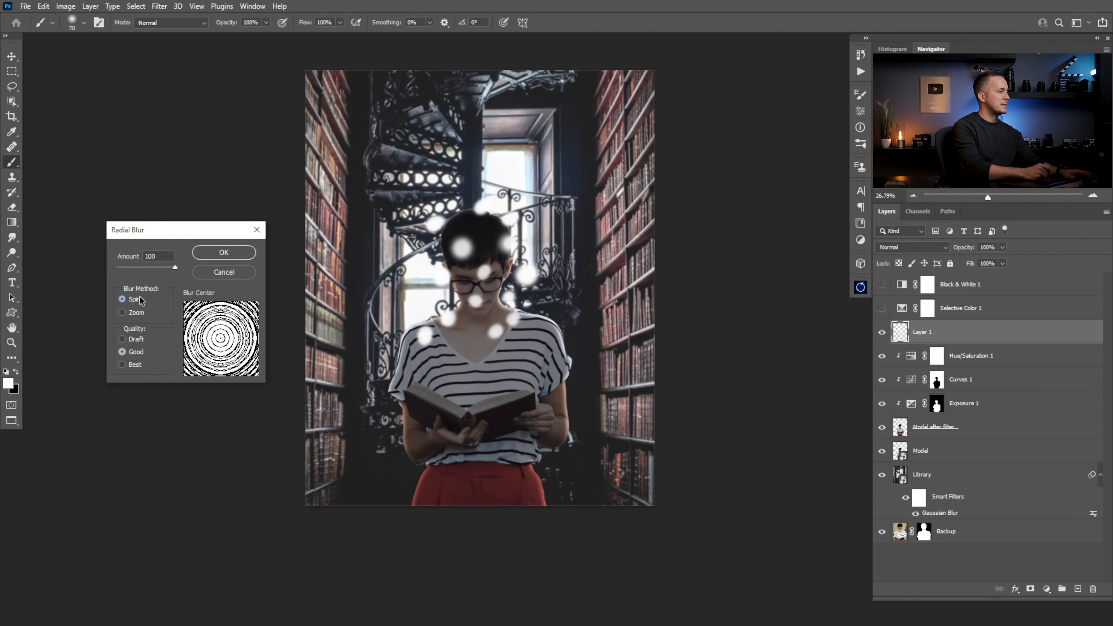
left_click(136, 313)
left_click(175, 272)
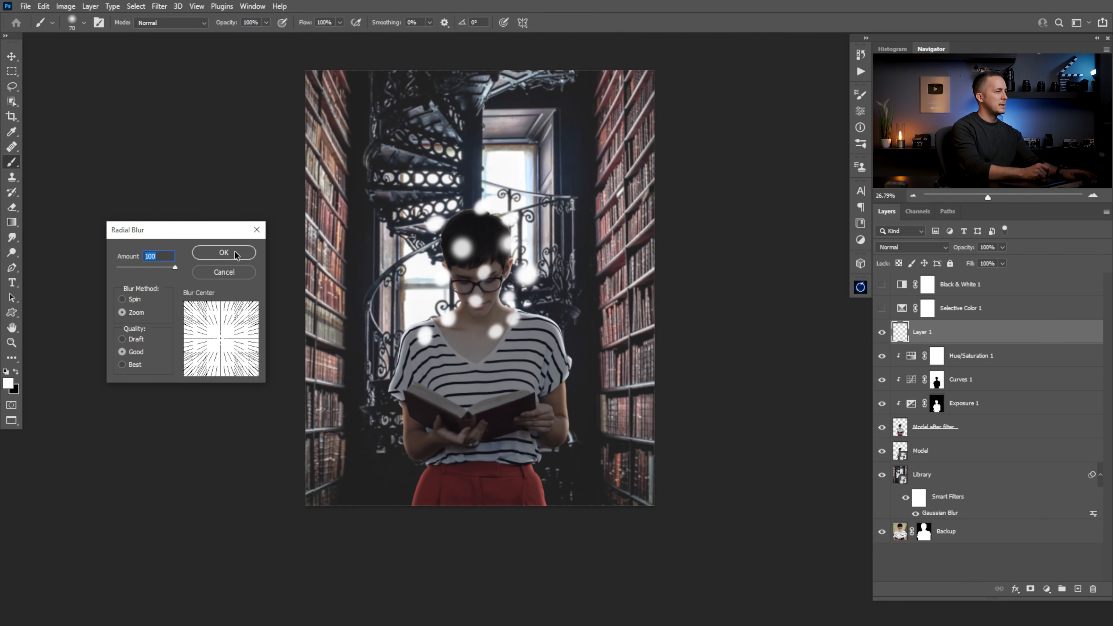
left_click(224, 253)
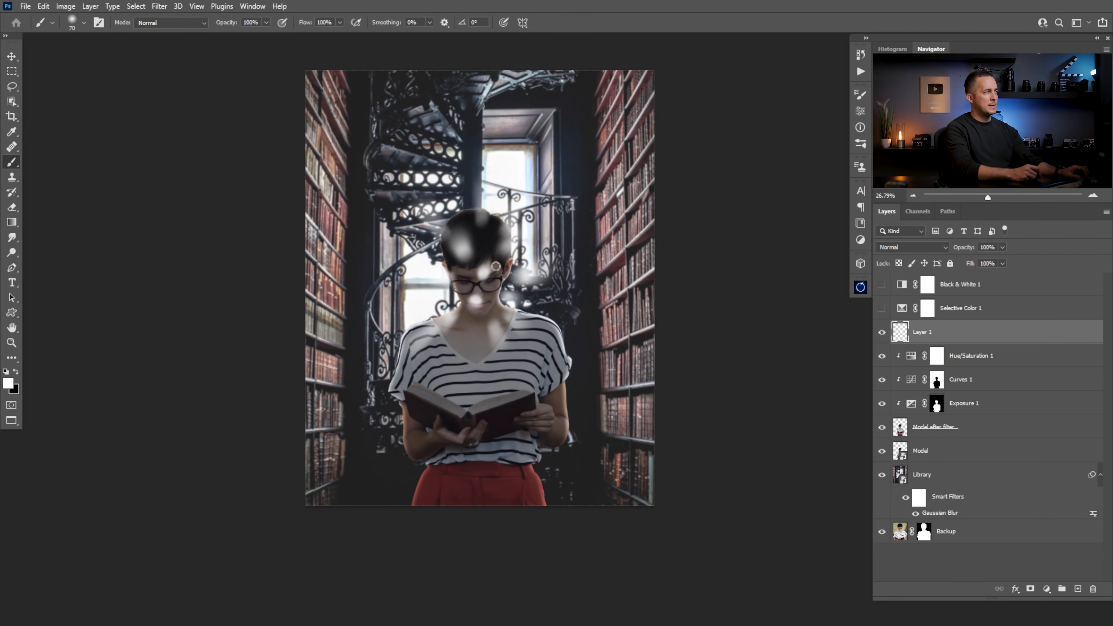
left_click(159, 6)
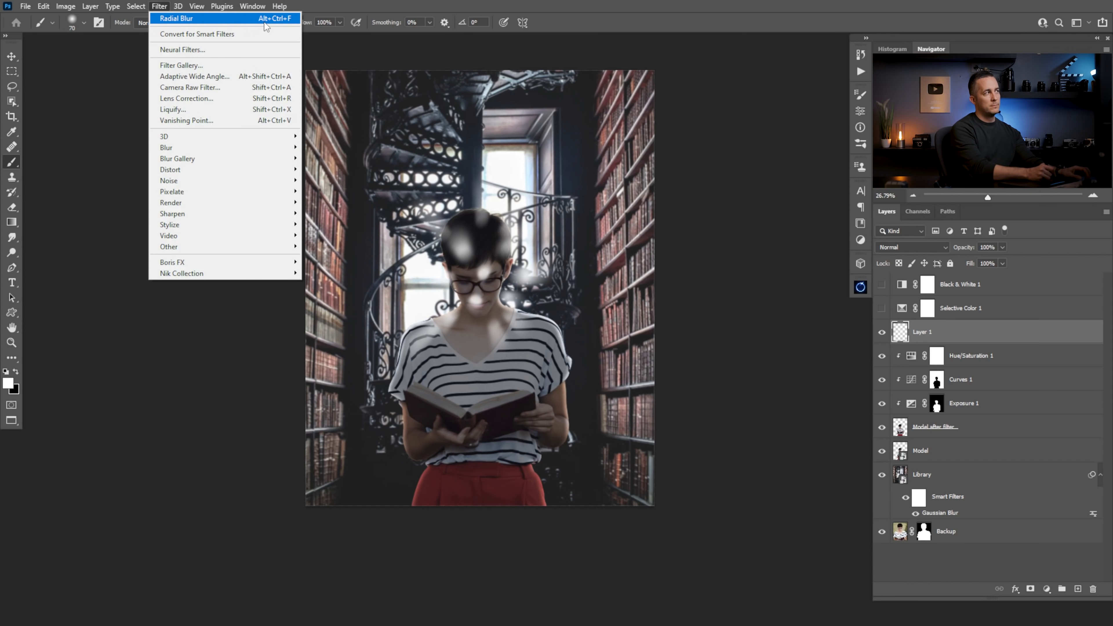
left_click(280, 20)
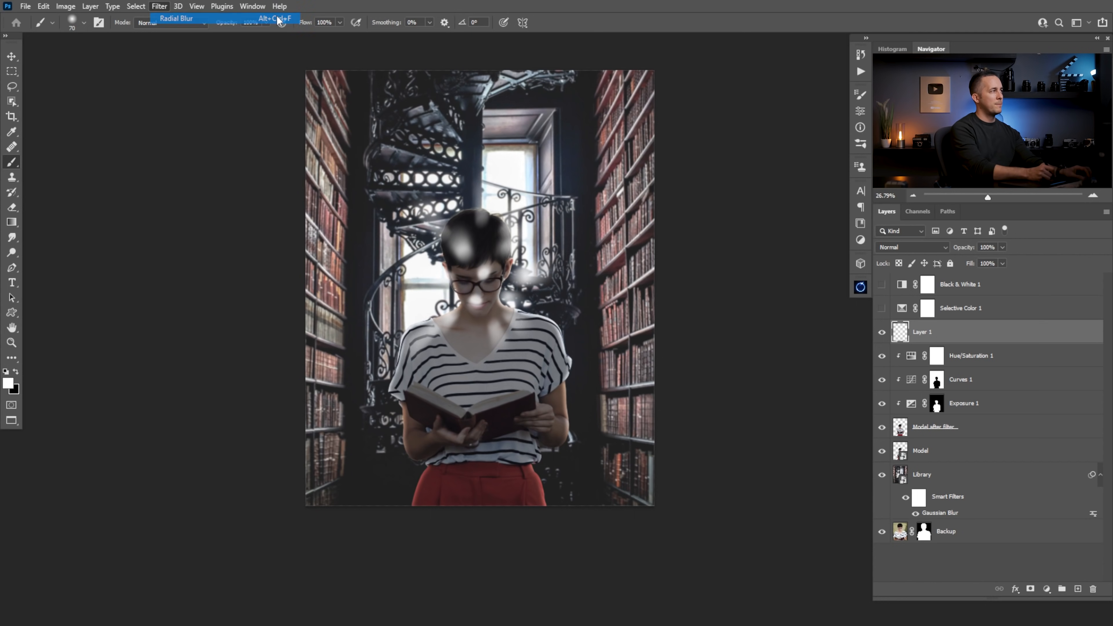
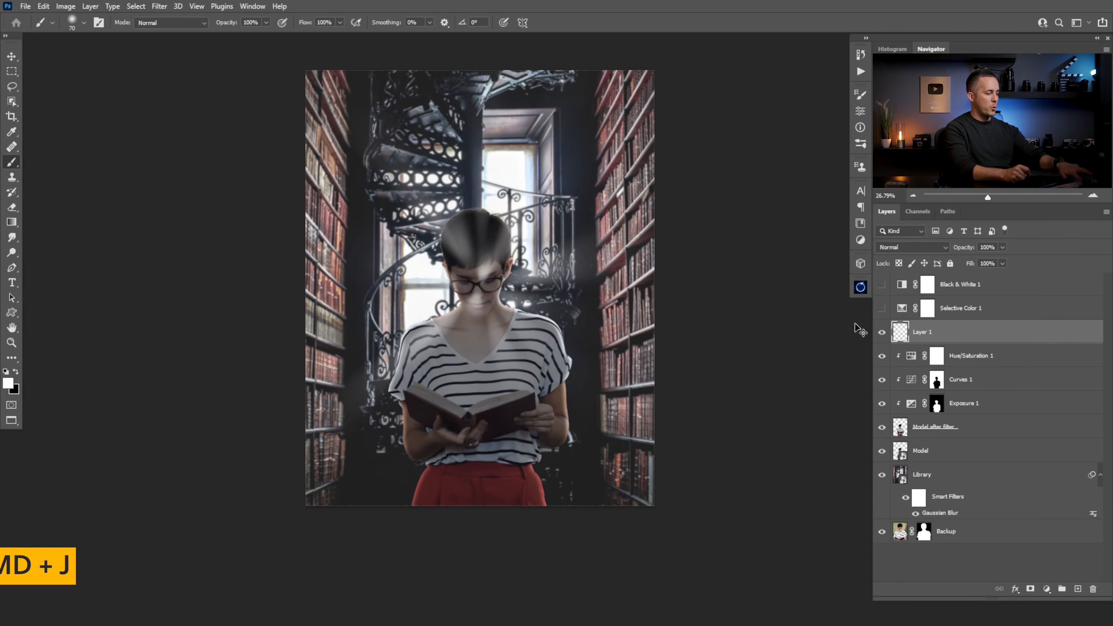
Duplicate the blurred spot layer four times and merge all five layers into one.
key("ctrl+j")
key("ctrl+j")
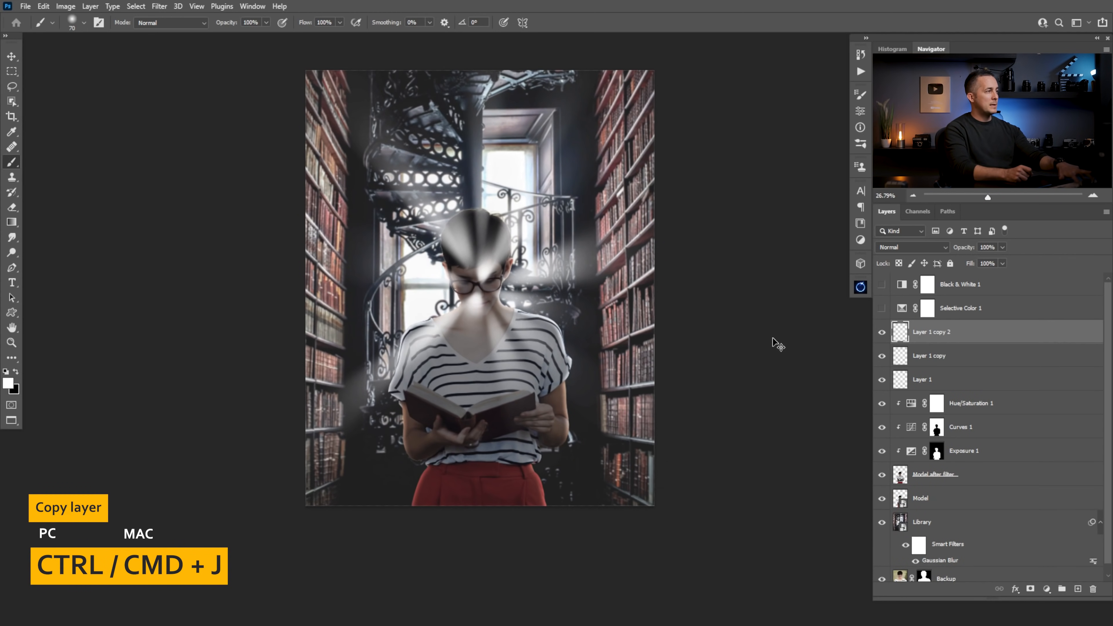
key("ctrl+j")
key("ctrl+j")
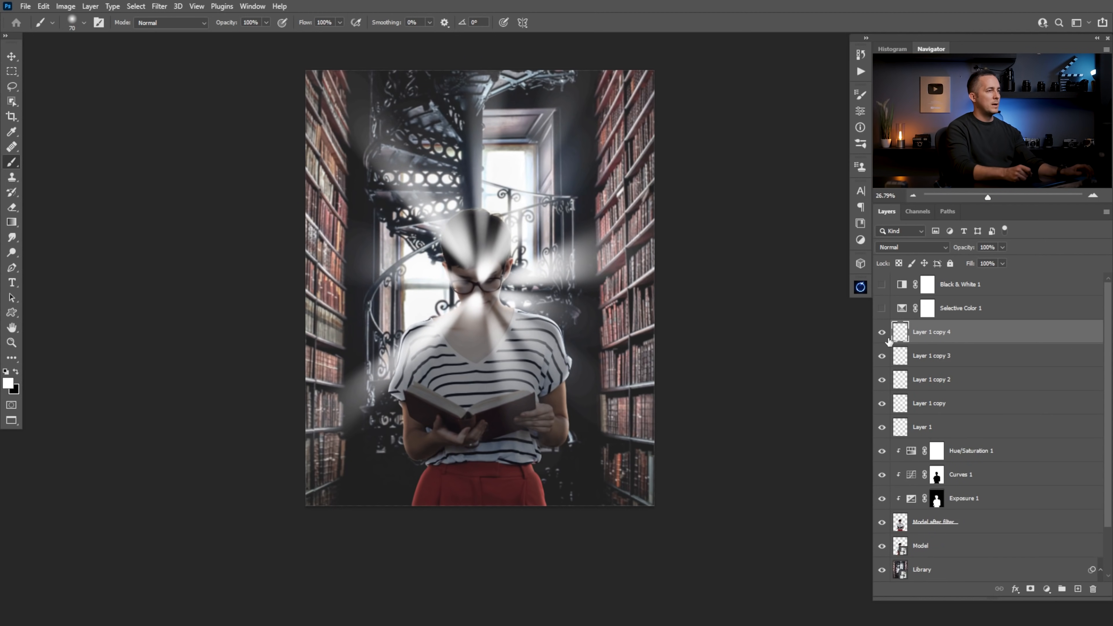
left_click(903, 429, "shift")
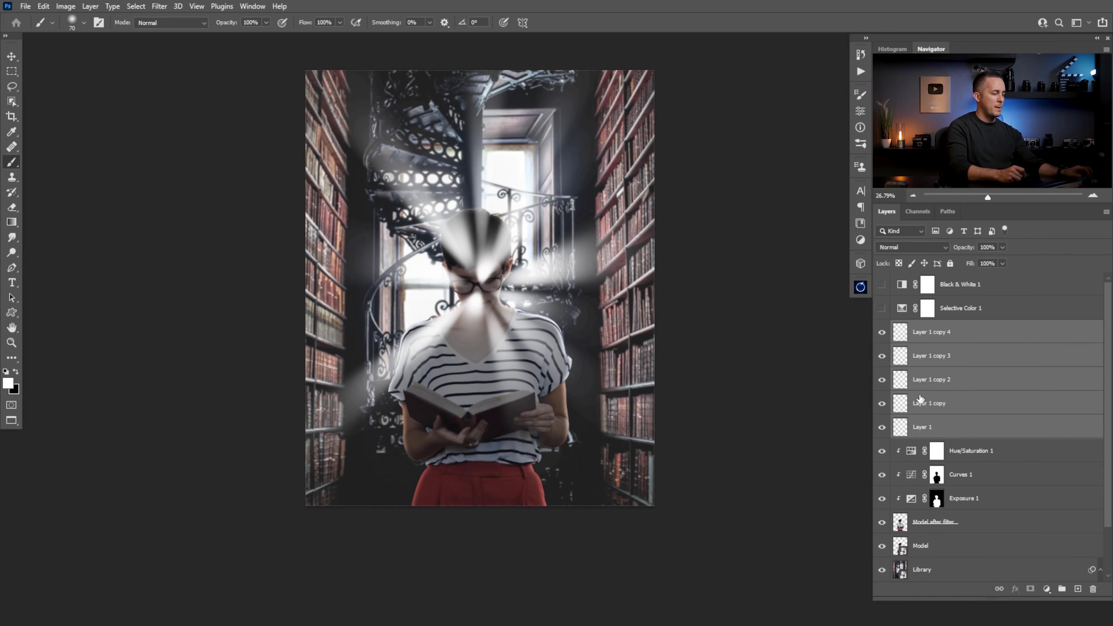
key("ctrl+e")
Rename the merged layer as Light rays, toggle its visibility to compare, and move it directly below the Model layer.
double_click(933, 329)
type("Ligh")
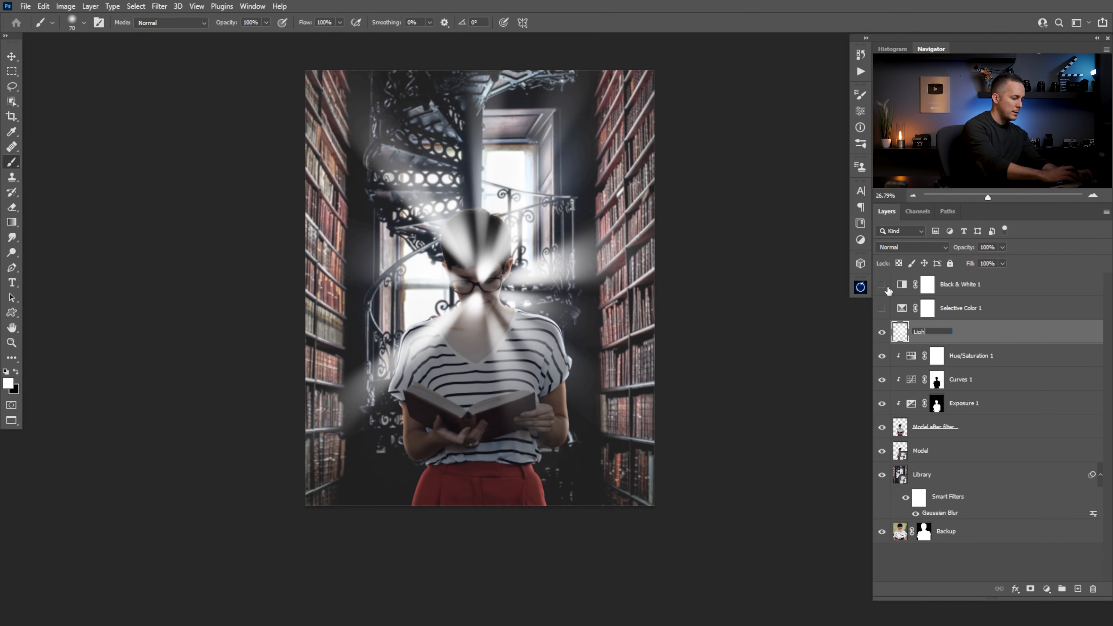
type("t rays")
key("Return")
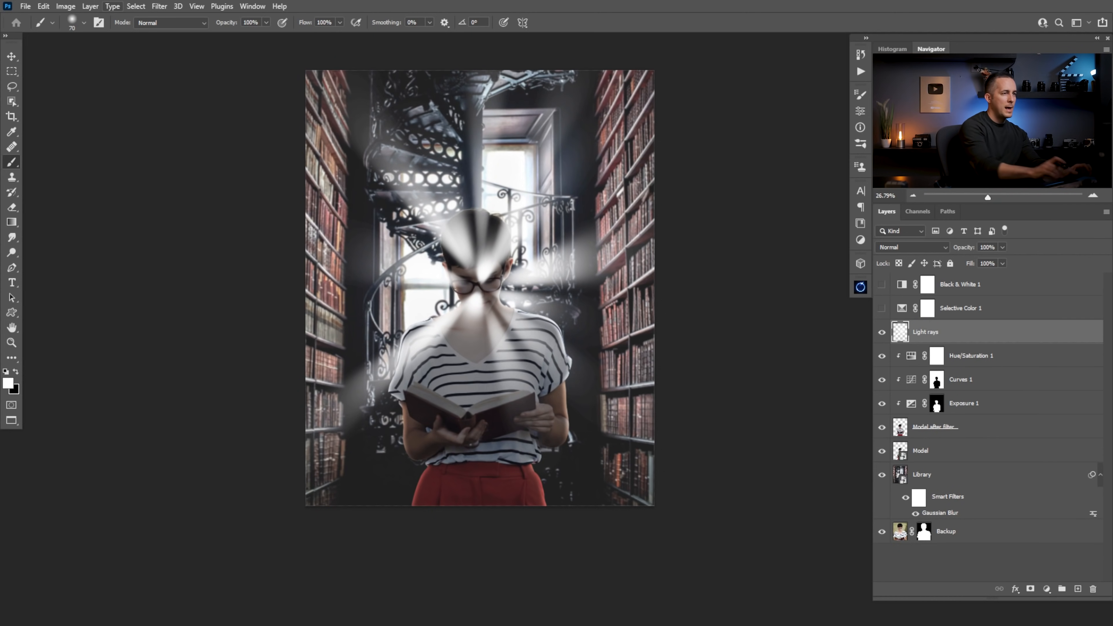
left_click(882, 334)
left_click(882, 334)
left_click_drag(900, 333, 900, 461)
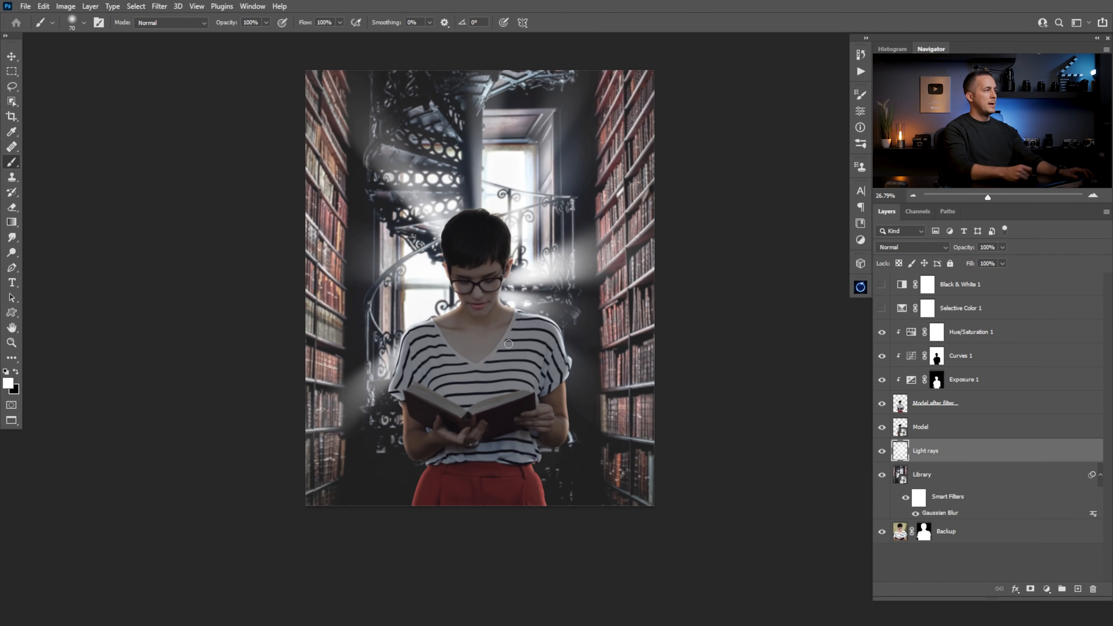
Run Free Transform on the Light rays layer at 100% scale, commit it, and duplicate the layer.
key("v")
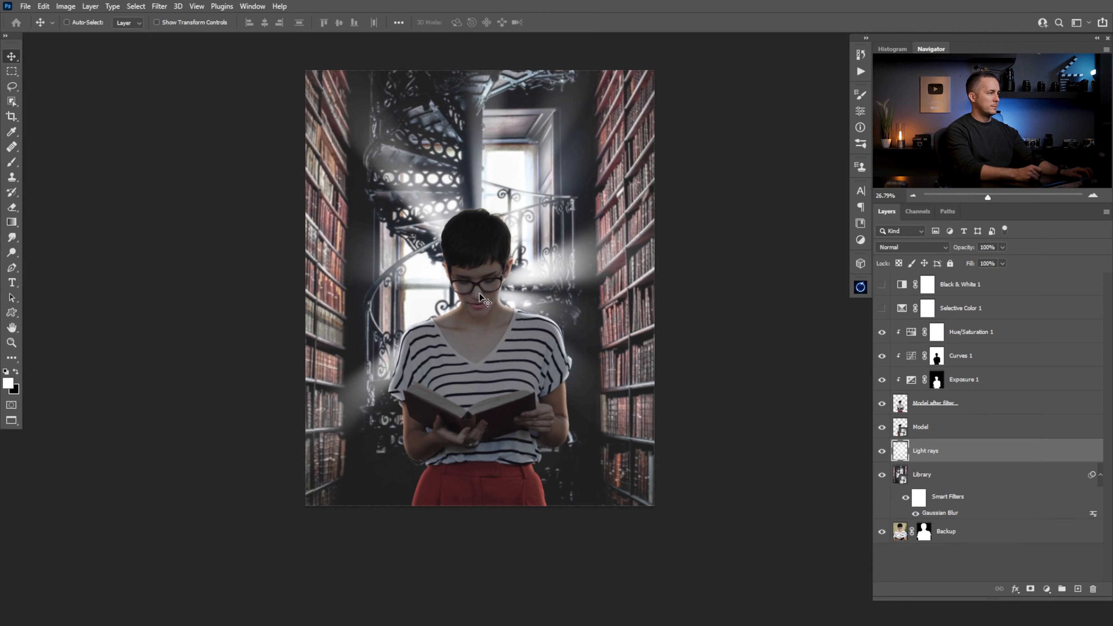
key("ctrl+t")
left_click_drag(708, 242, 566, 280)
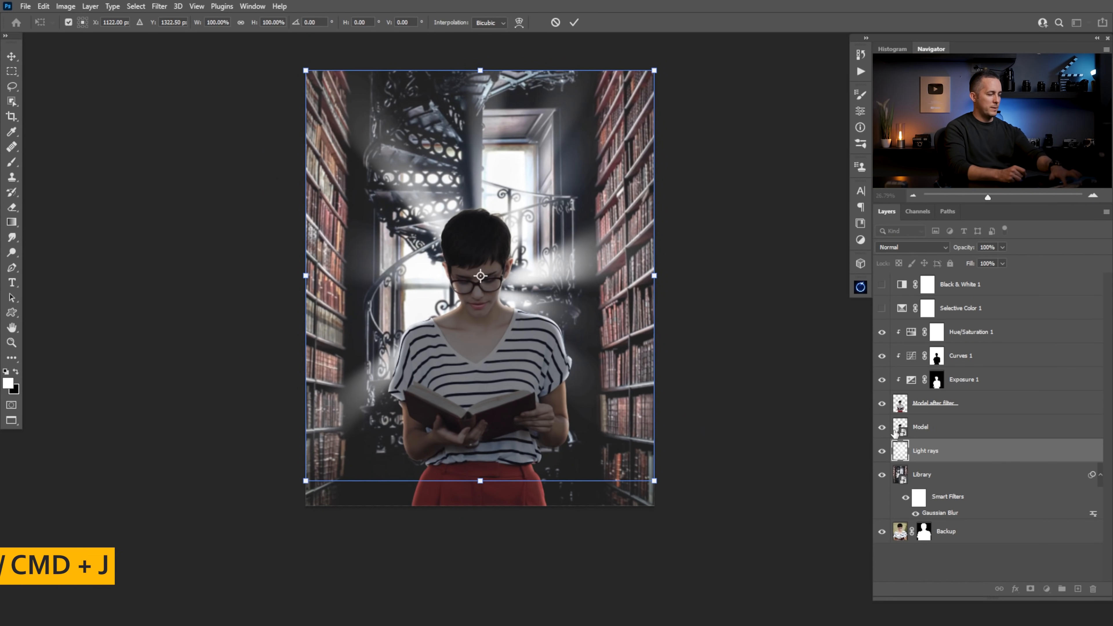
key("Return")
key("ctrl+j")
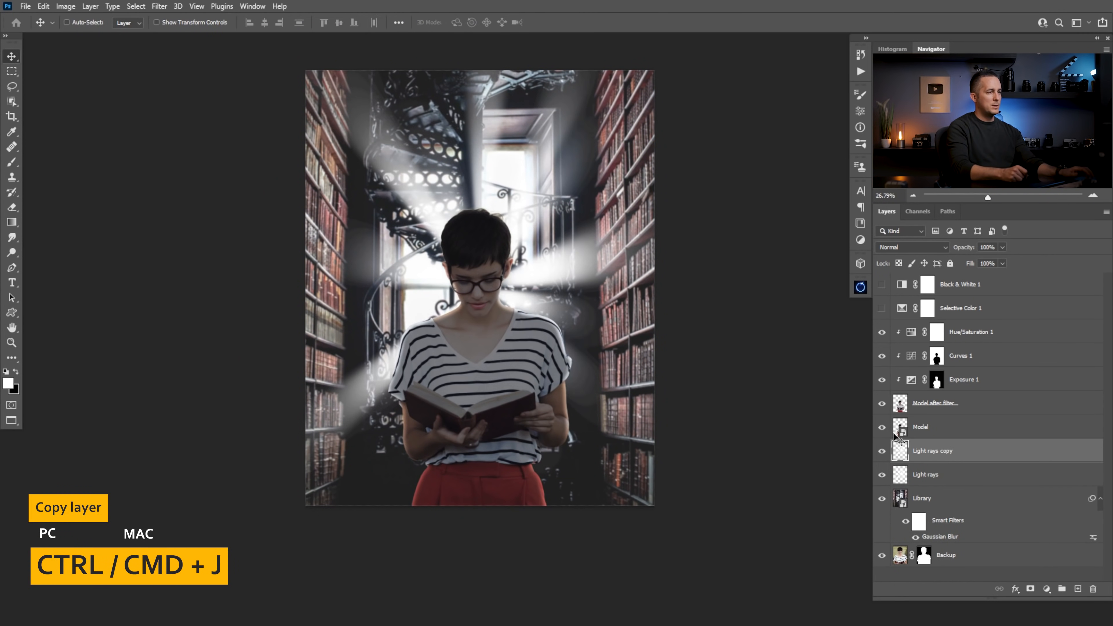
key("t")
left_click_drag(691, 286, 674, 222)
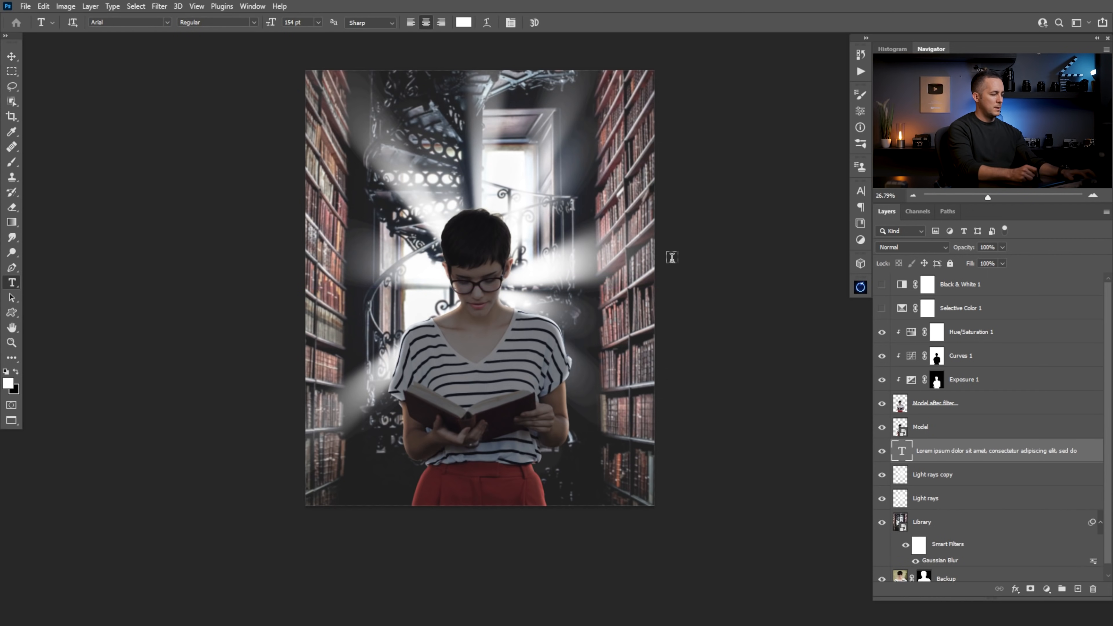
key("ctrl+t")
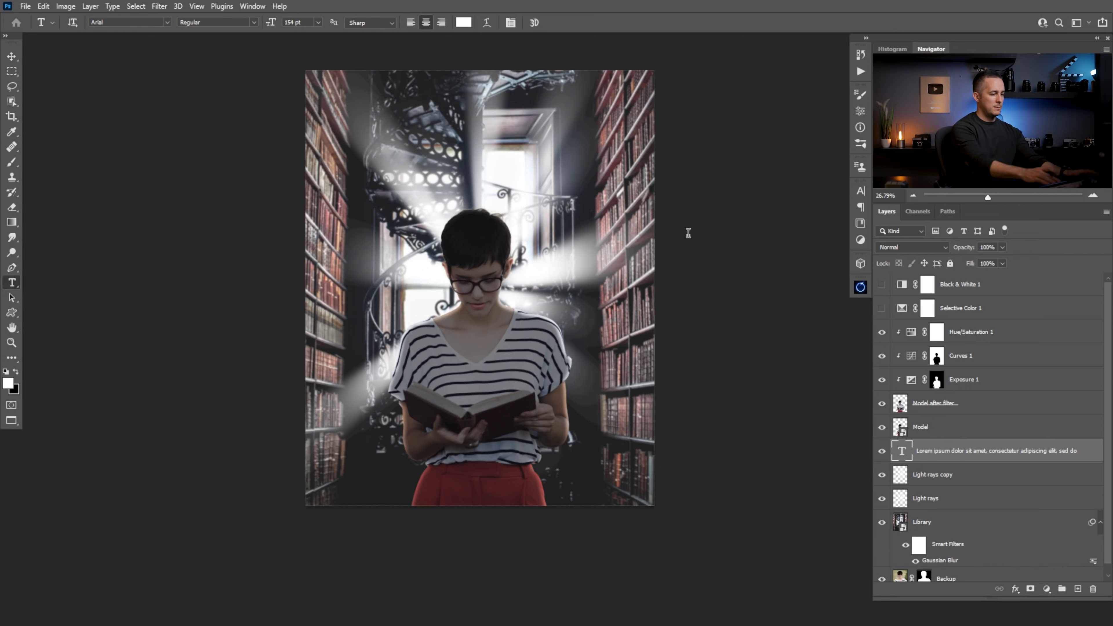
key("Delete")
Rotate the Light rays copy layer by about 165 degrees with Free Transform and commit it.
key("ctrl+t")
left_click_drag(686, 281, 419, 287)
key("Return")
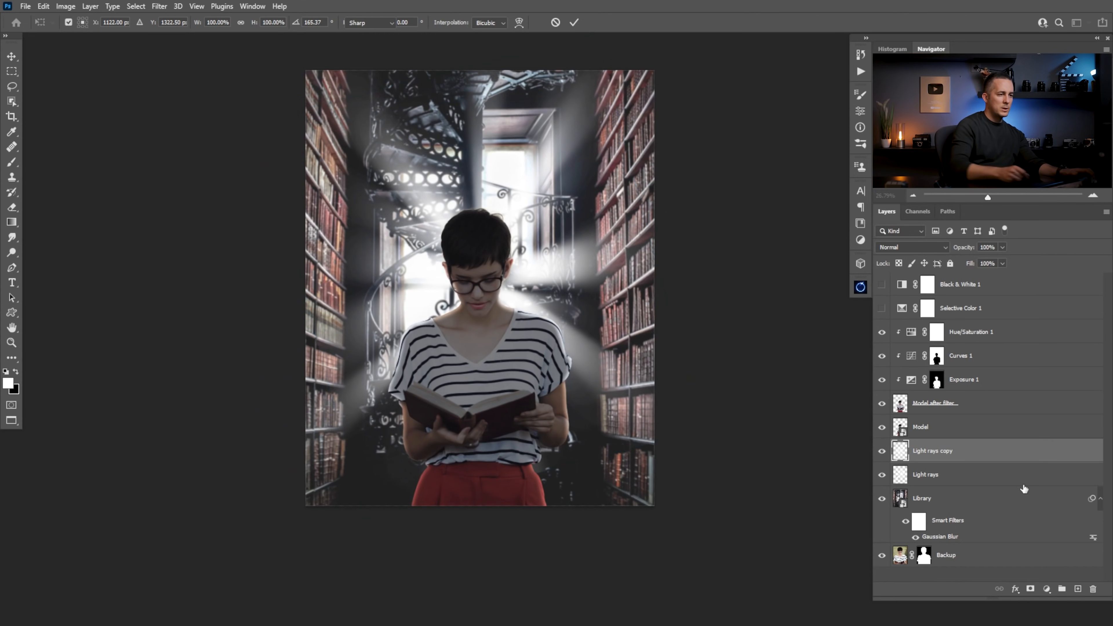
Add a layer mask to Light rays copy and paint black with a soft 500 px brush to hide excess rays around the woman.
left_click(1030, 588)
key("b")
key("bracketright")
key("bracketright")
key("bracketright")
key("bracketright")
key("bracketright")
key("bracketright")
key("bracketright")
key("bracketright")
key("bracketright")
key("bracketright")
key("bracketright")
key("bracketright")
key("bracketright")
key("bracketright")
key("bracketright")
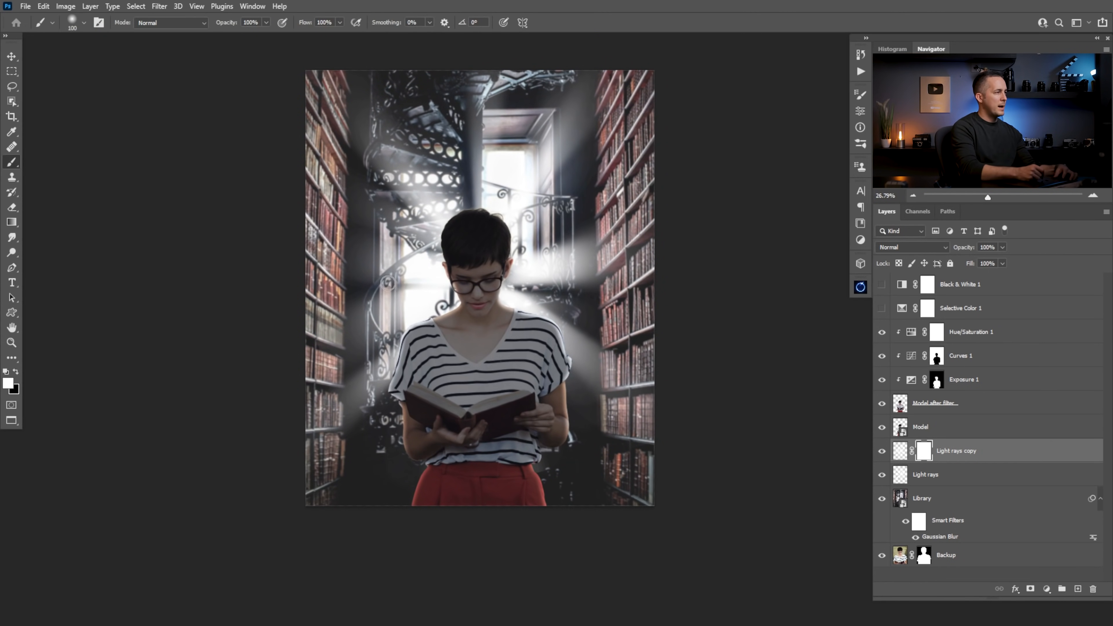
key("x")
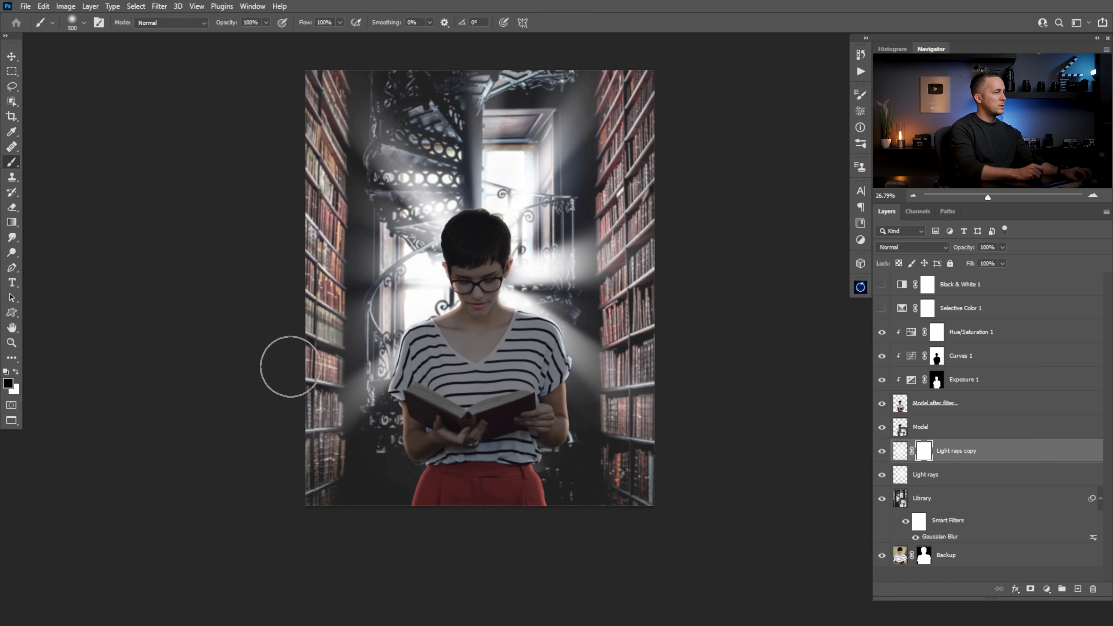
right_click(351, 337)
key("Escape")
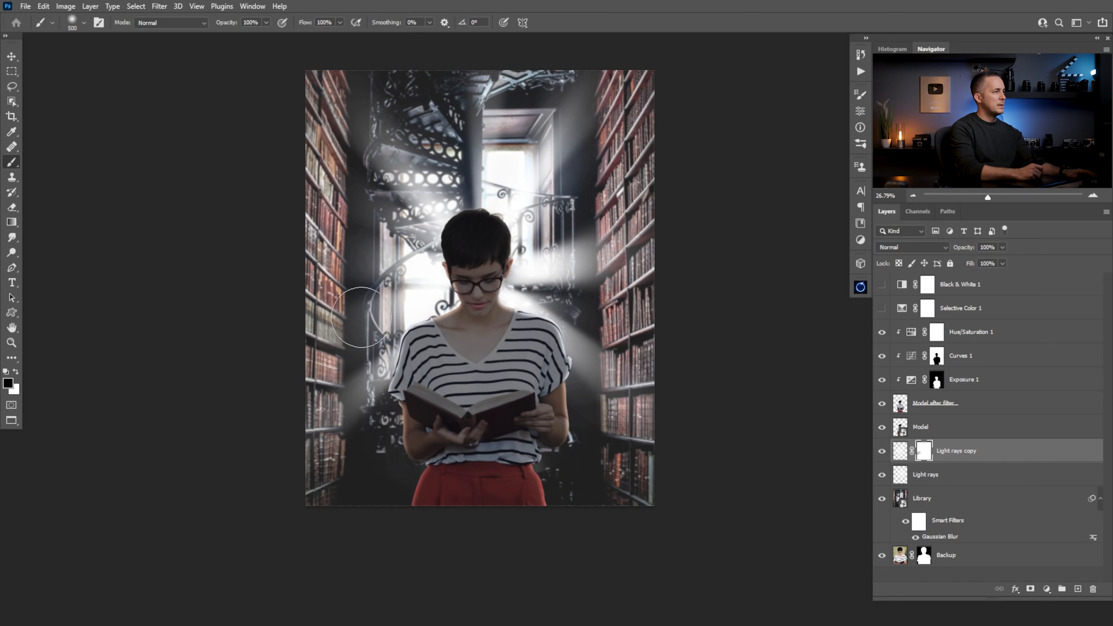
mouse_move(395, 105)
left_mouse_down()
mouse_move(559, 245)
mouse_move(520, 276)
mouse_move(574, 243)
mouse_move(578, 268)
left_mouse_up()
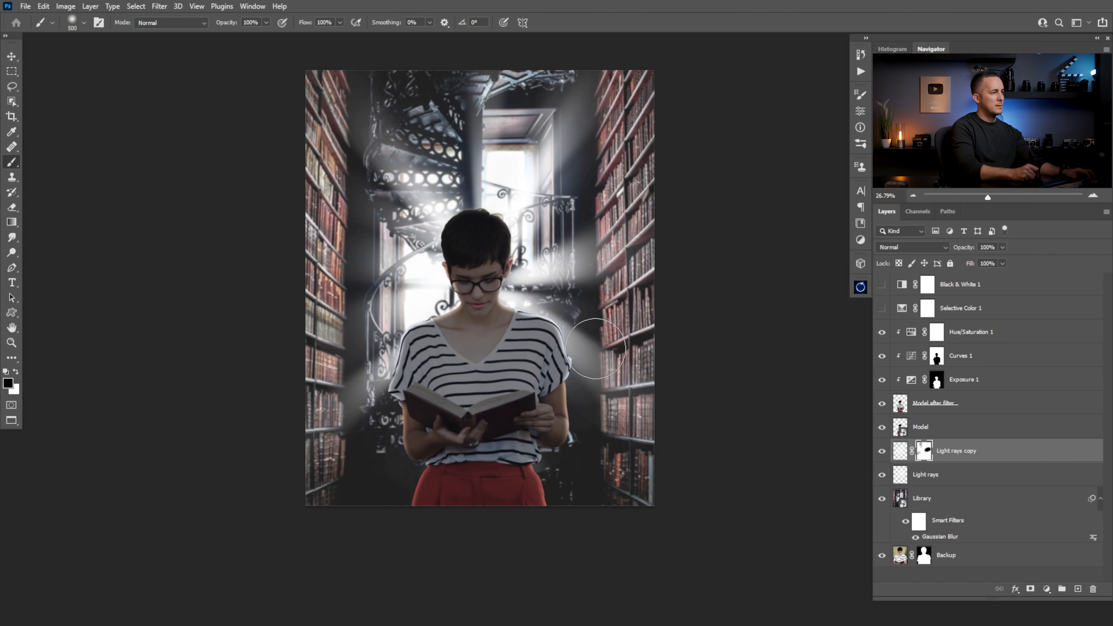
left_click_drag(591, 309, 674, 361)
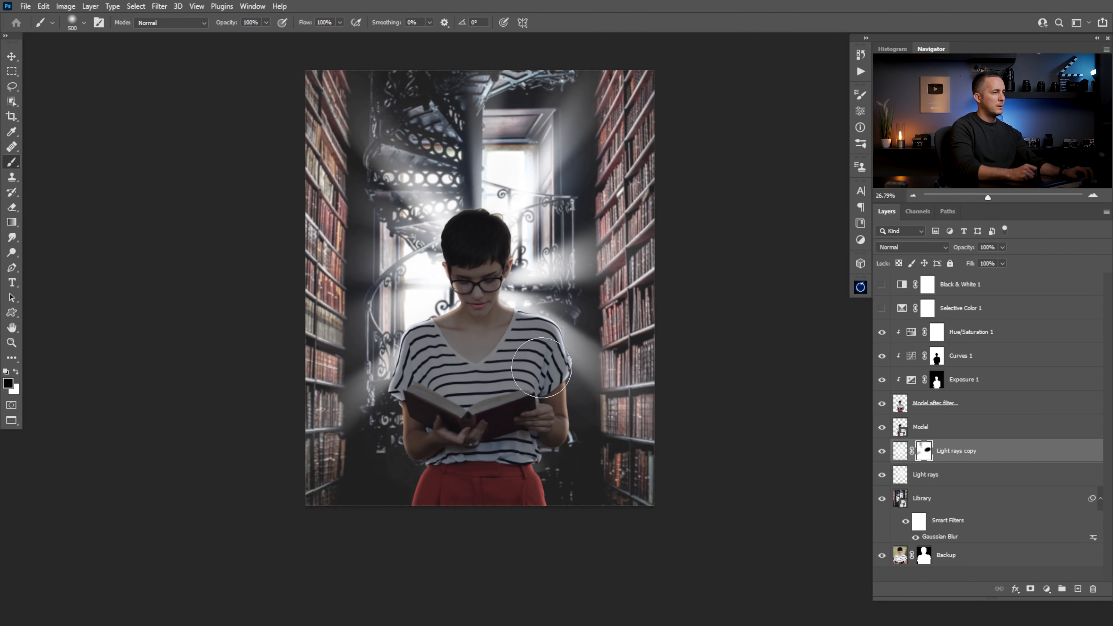
left_click_drag(581, 184, 587, 118)
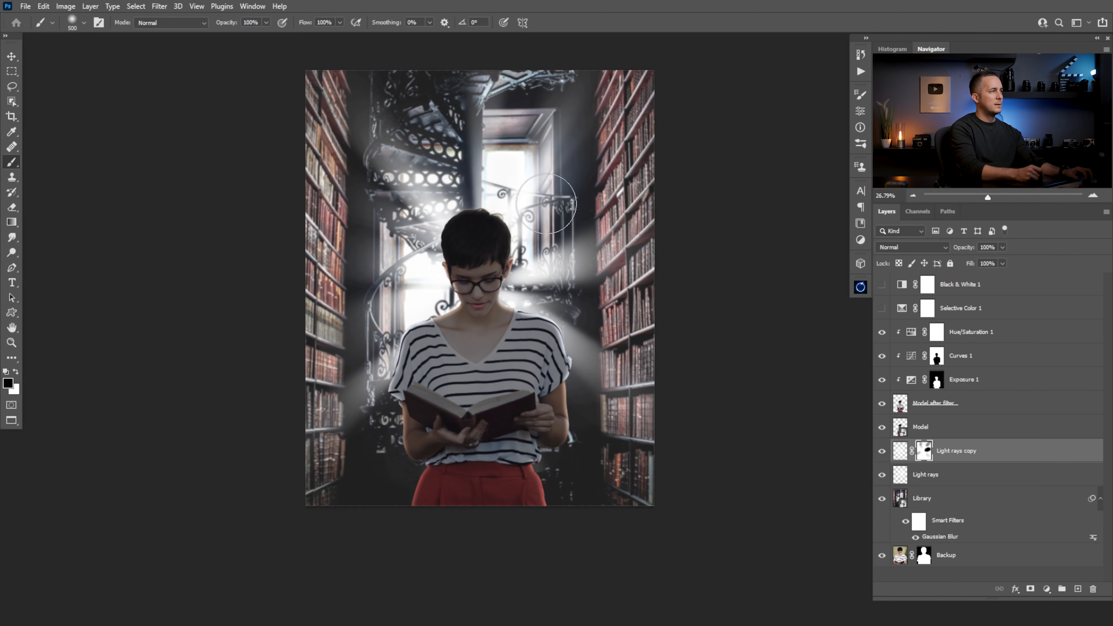
key("ctrl+z")
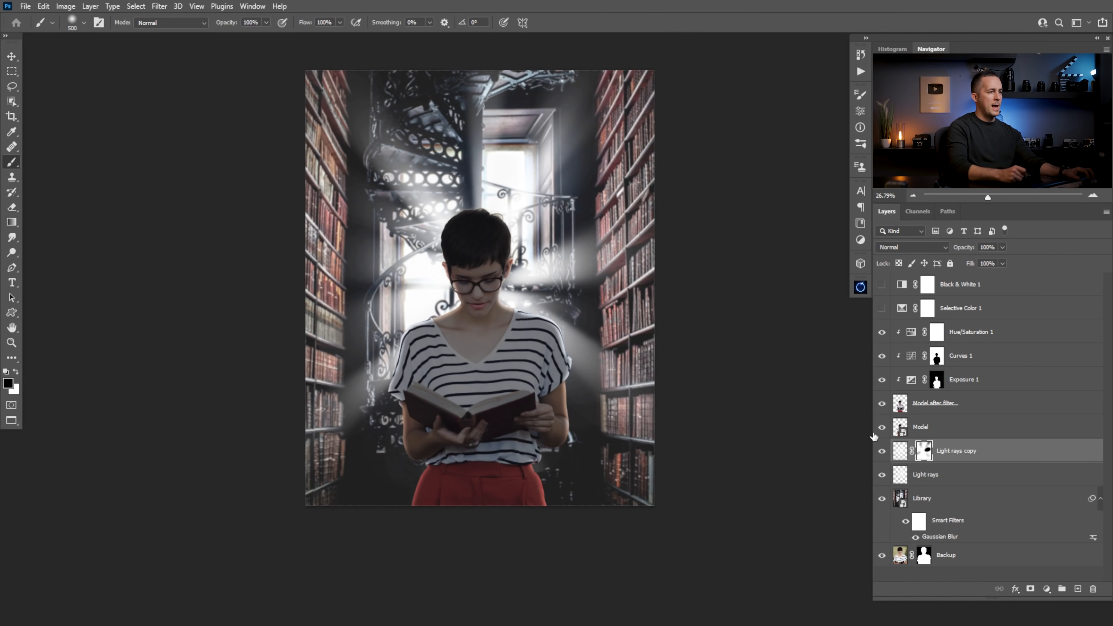
key("x")
Group the Light rays and Light rays copy layers, name the group Light rays, and add a layer mask to it.
left_click(906, 477, "shift")
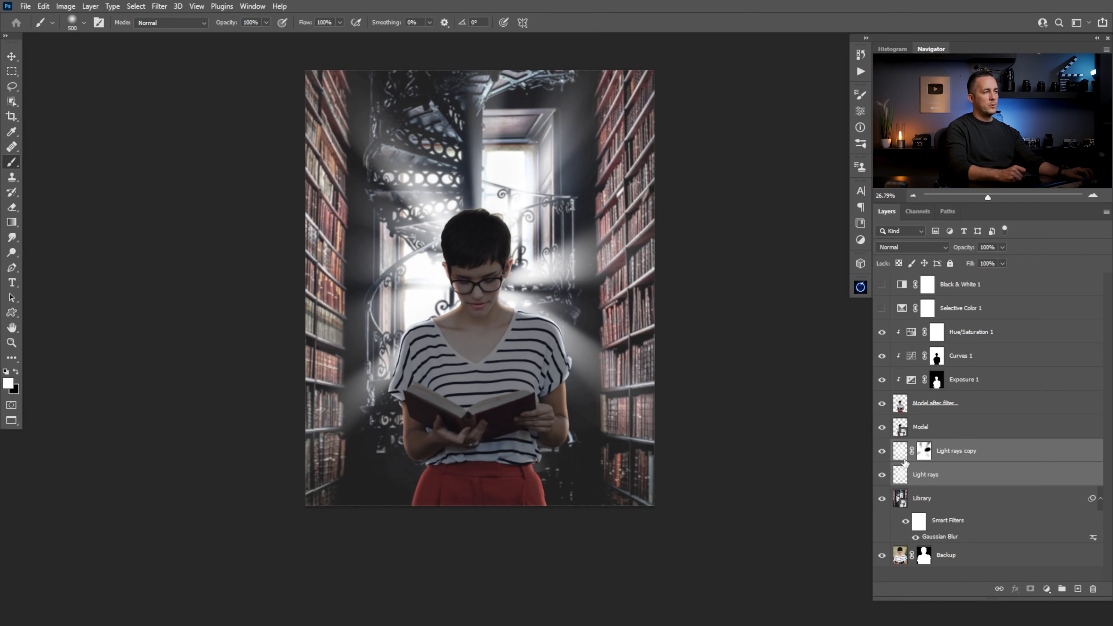
key("ctrl+g")
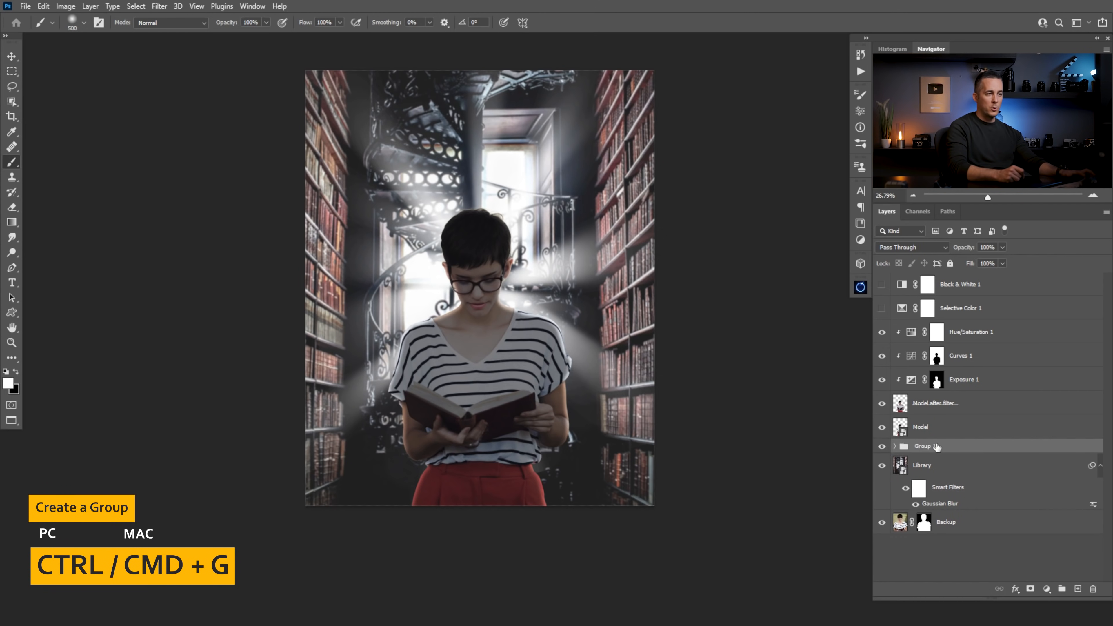
double_click(924, 445)
type("Light")
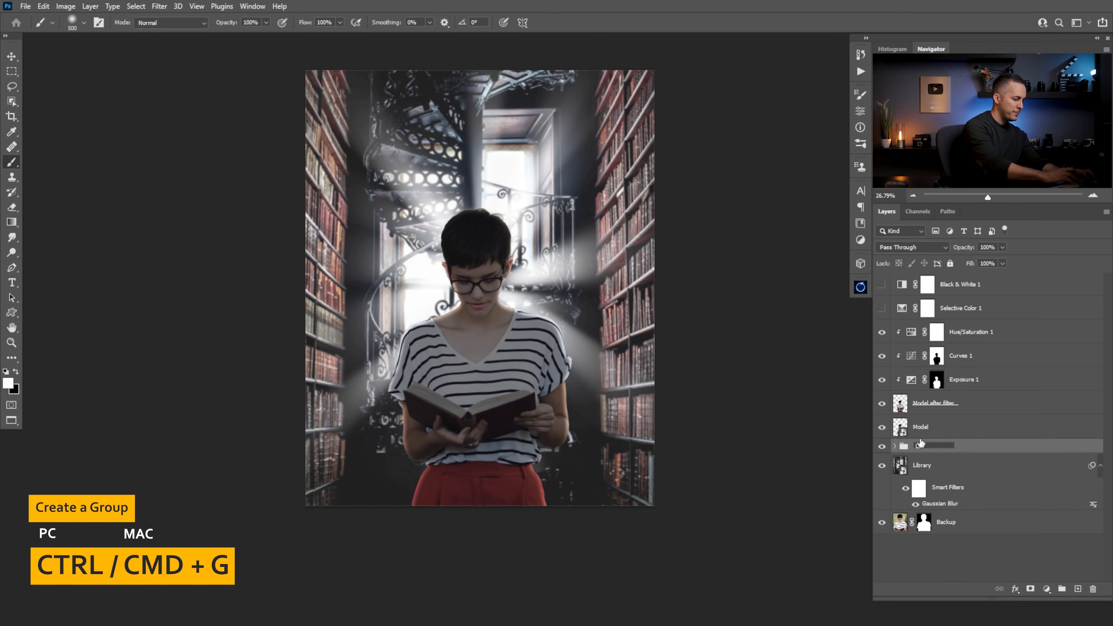
type(" rays")
key("Return")
left_click(1030, 588)
Paint black on the group mask over the staircase column using a smaller Cloud/Dust 03 brush at 30% opacity.
key("x")
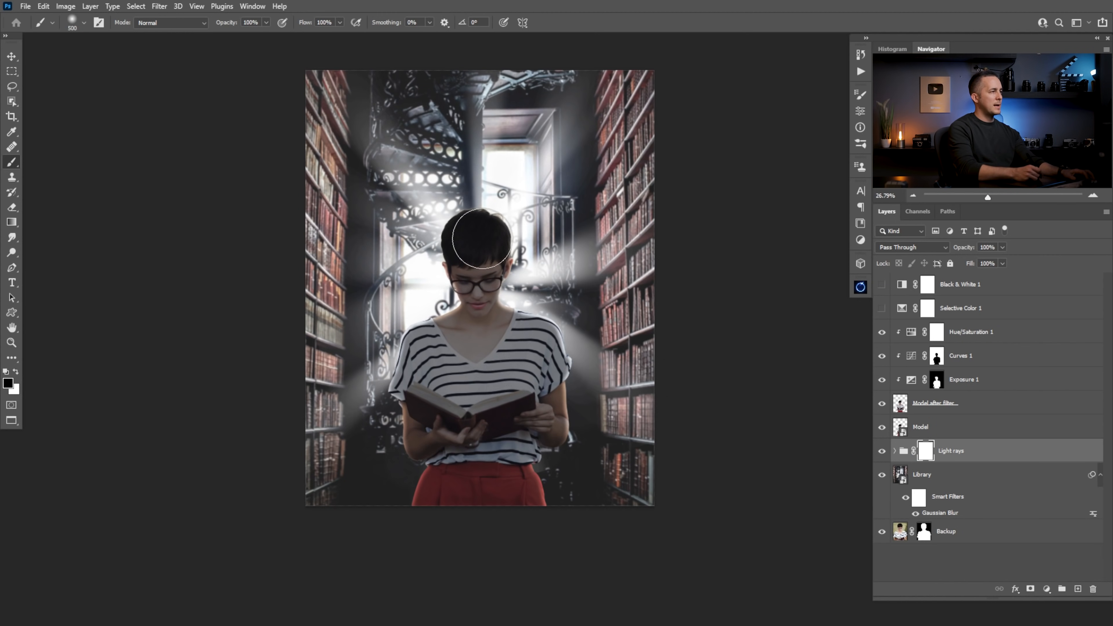
right_click(474, 230)
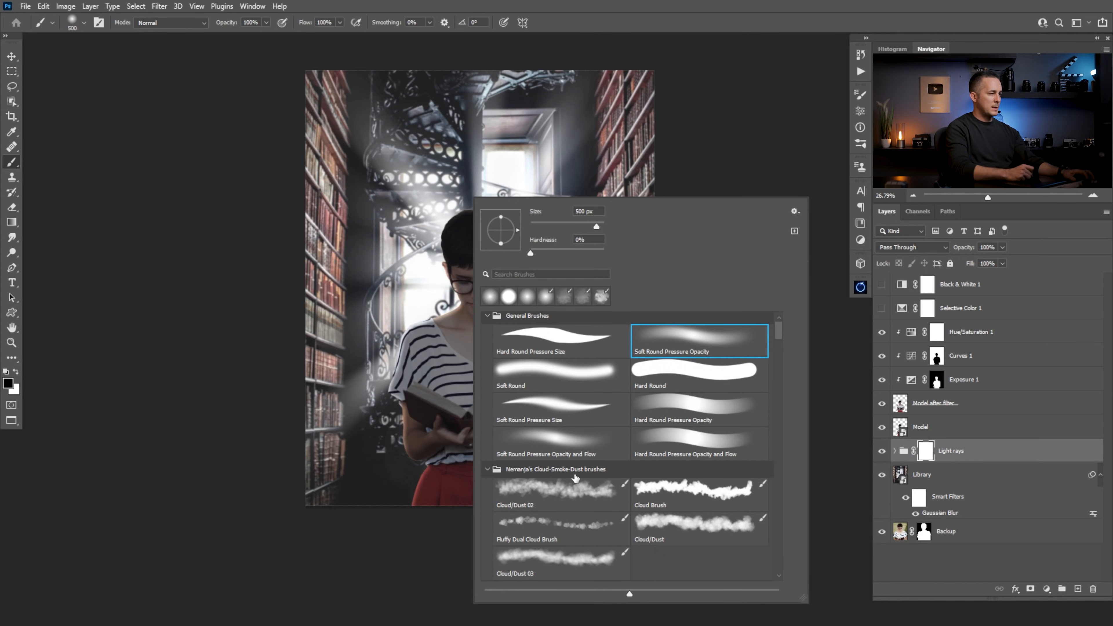
left_click(548, 471)
left_click(559, 563)
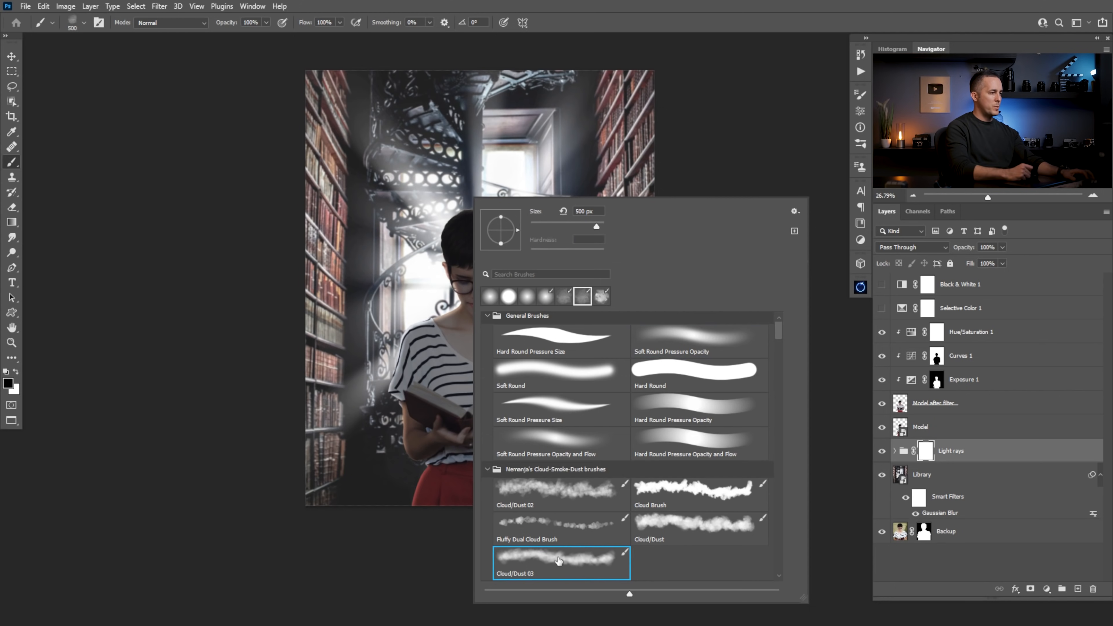
left_click_drag(396, 347, 384, 382)
key("ctrl+z")
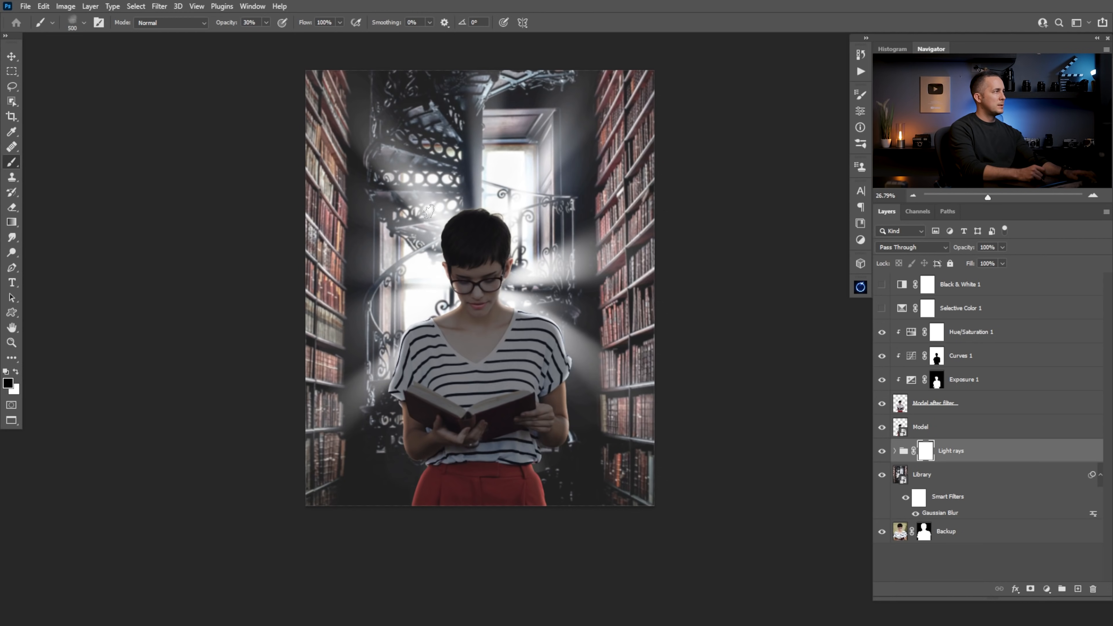
key("bracketleft")
key("bracketleft")
key("bracketleft")
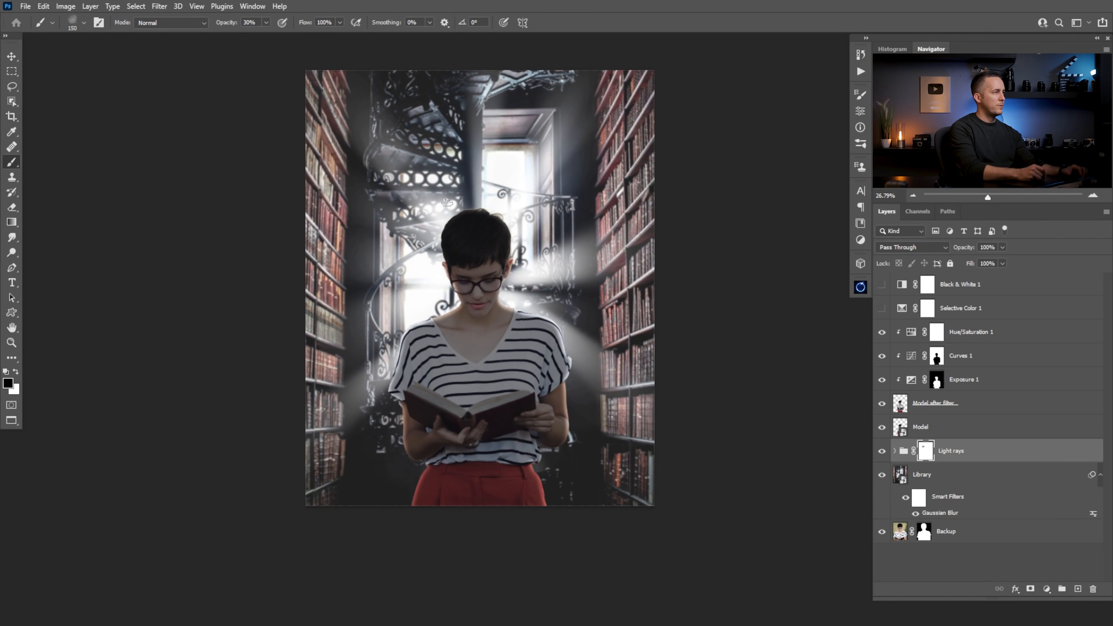
mouse_move(474, 143)
left_mouse_down()
mouse_move(479, 200)
mouse_move(477, 134)
left_mouse_up()
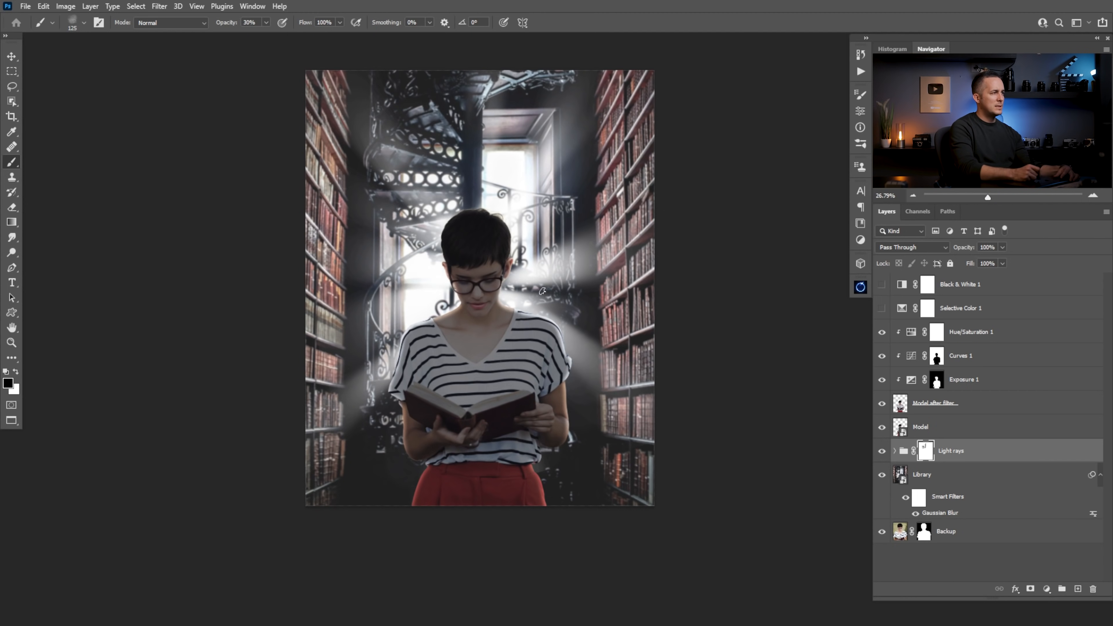
Soften the rays beside the woman's shoulder and over the spiral stairs on the group mask, using a 70 px brush at 20% opacity.
key("bracketleft")
key("bracketleft")
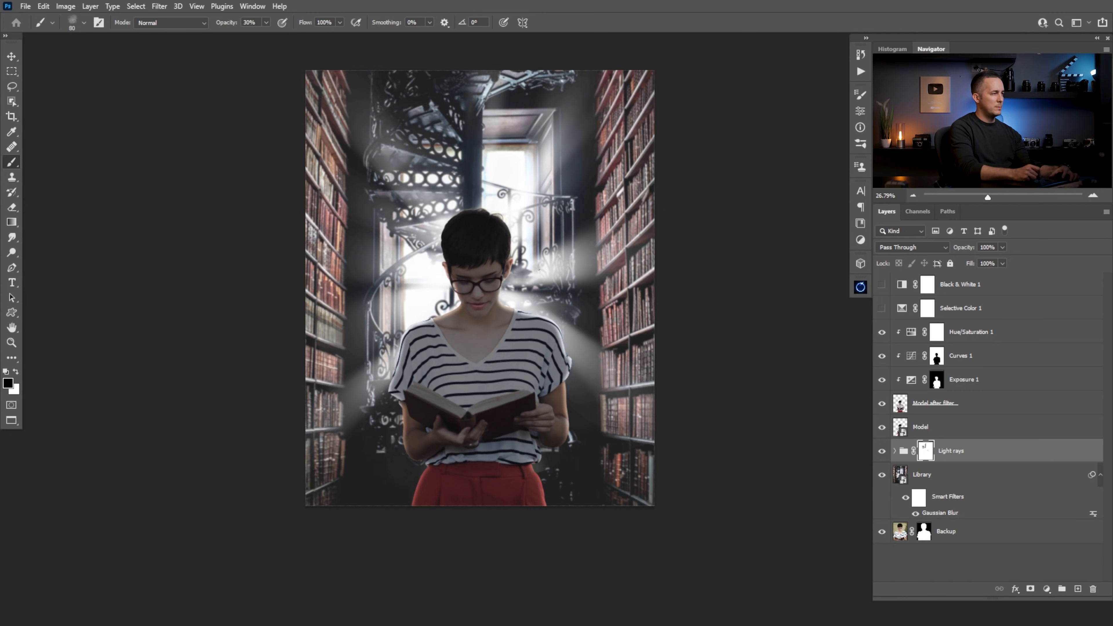
key("2")
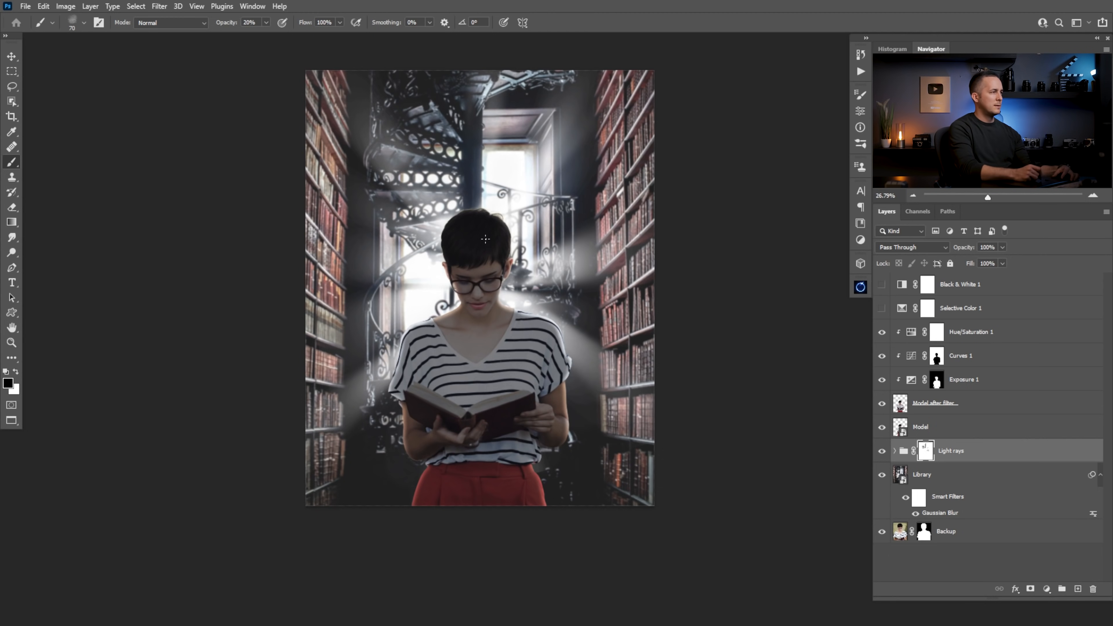
mouse_move(530, 309)
left_mouse_down()
mouse_move(550, 306)
mouse_move(510, 293)
mouse_move(533, 300)
left_mouse_up()
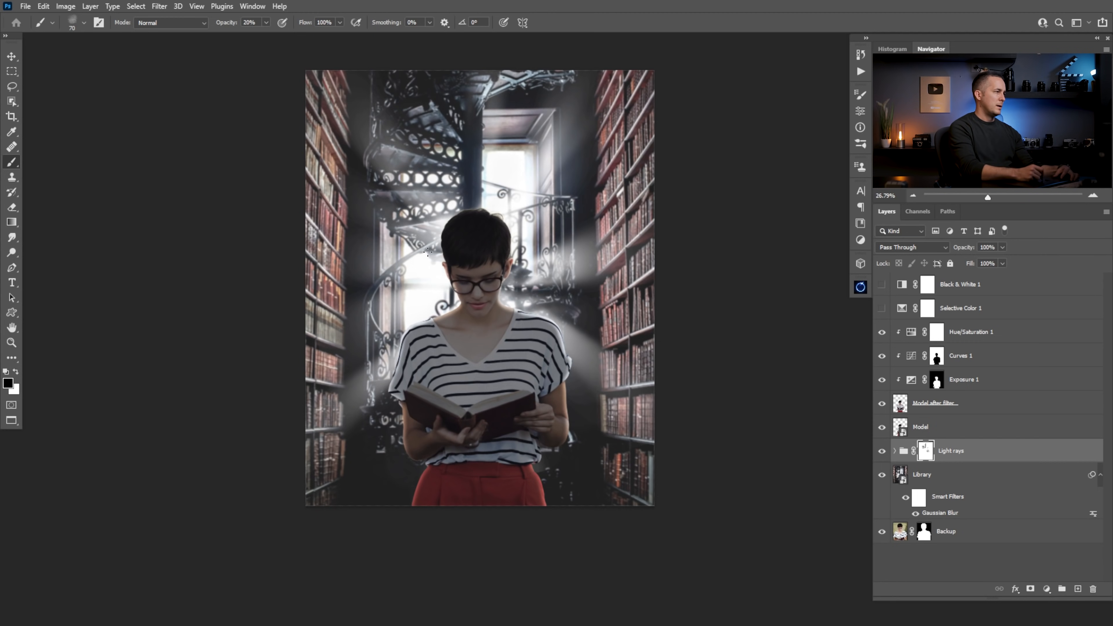
left_click_drag(395, 199, 438, 195)
mouse_move(378, 158)
left_mouse_down()
mouse_move(405, 151)
mouse_move(432, 117)
left_mouse_up()
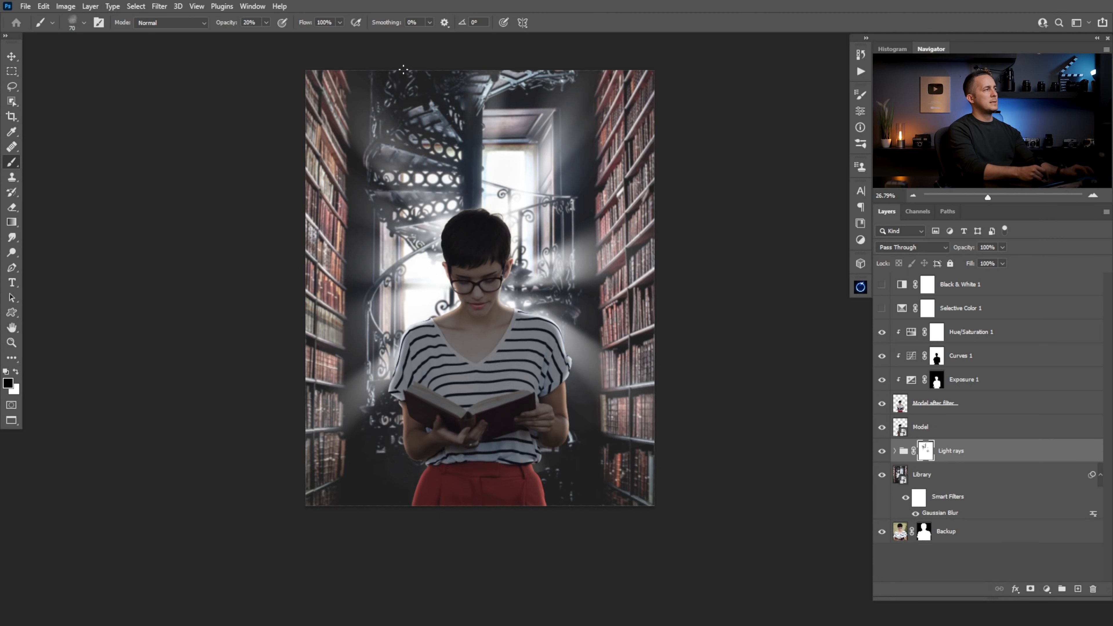
Duplicate the Light rays layer inside the group and give the copy a black layer mask.
left_click(895, 451)
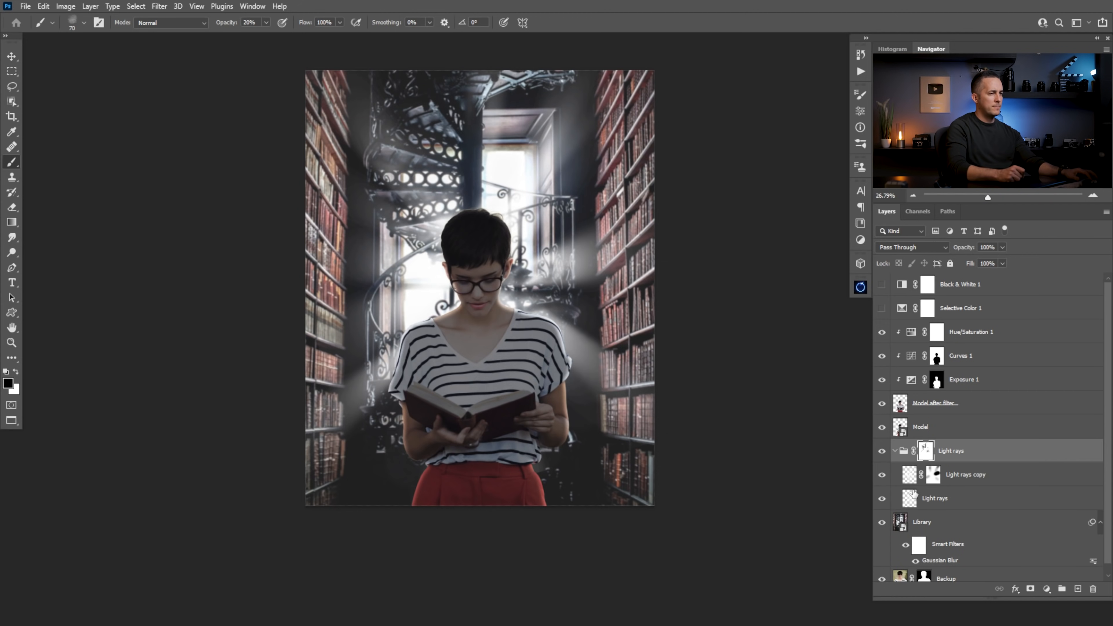
left_click(909, 478)
key("x")
left_click(909, 498)
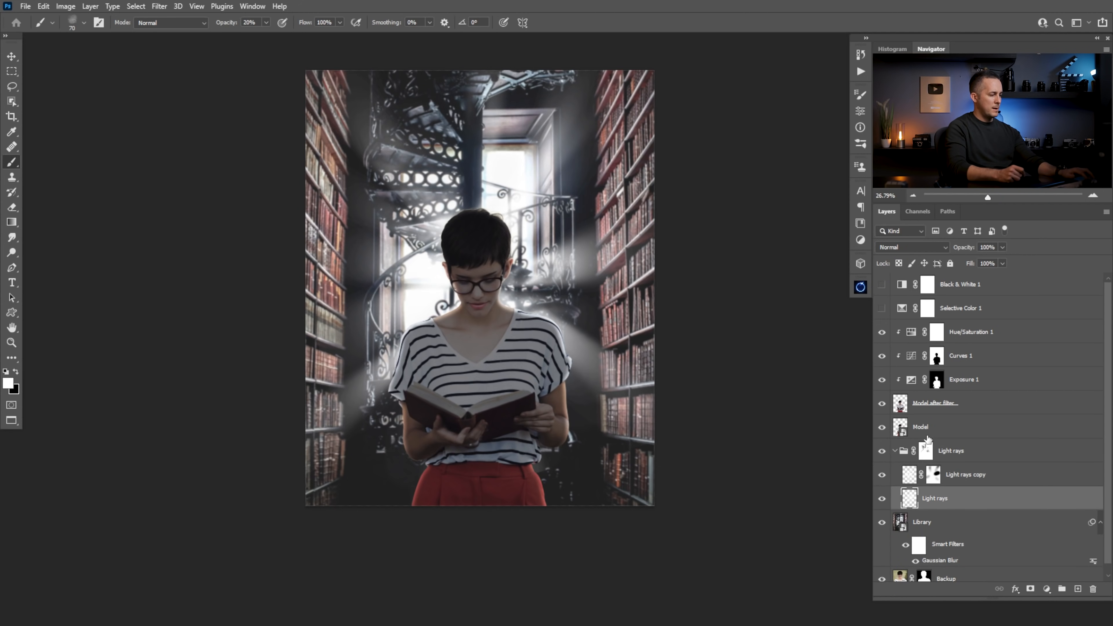
key("ctrl+j")
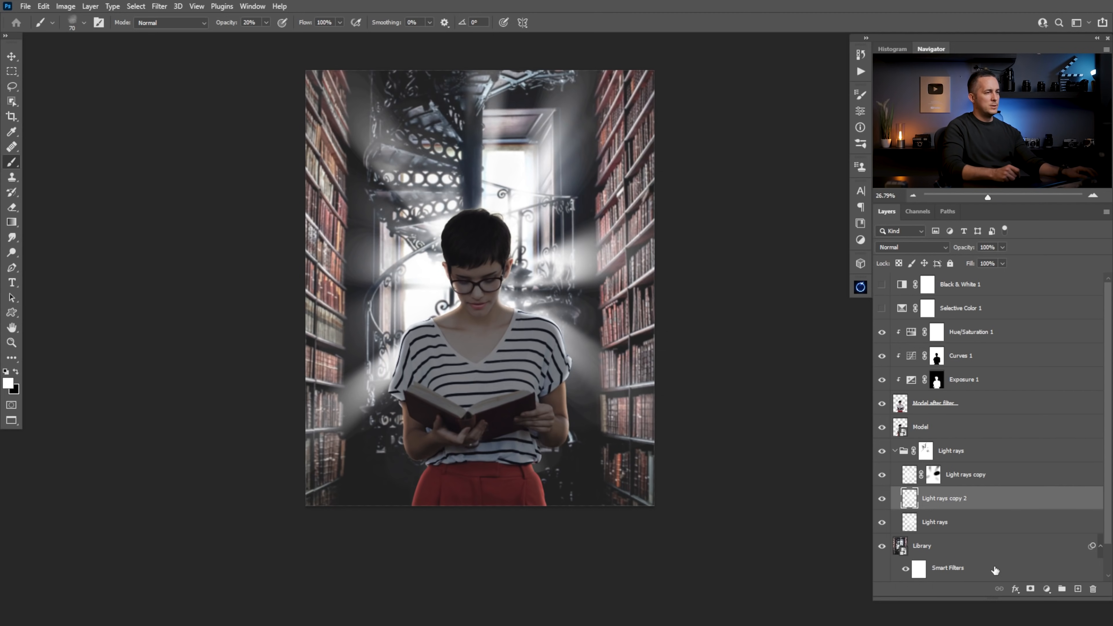
left_click(1030, 589, "alt")
Paint white on the Light rays copy 2 mask with a large cloud brush at 20% opacity to faintly restore rays near the staircase.
key("x")
key("bracketright")
key("bracketright")
key("bracketright")
key("bracketright")
key("bracketright")
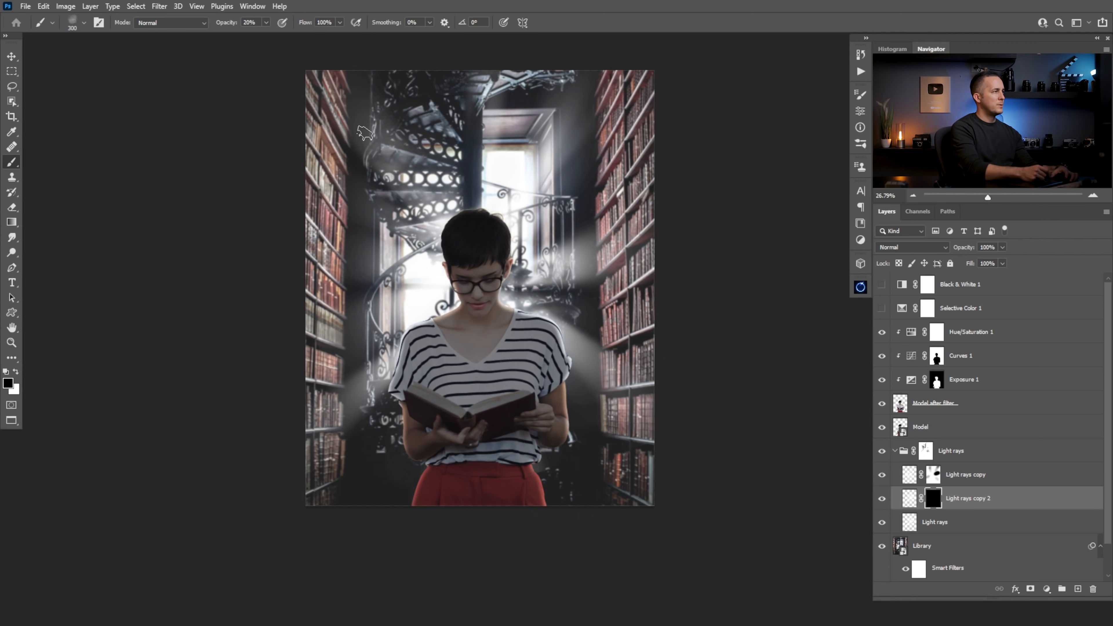
key("x")
key("bracketright")
key("bracketright")
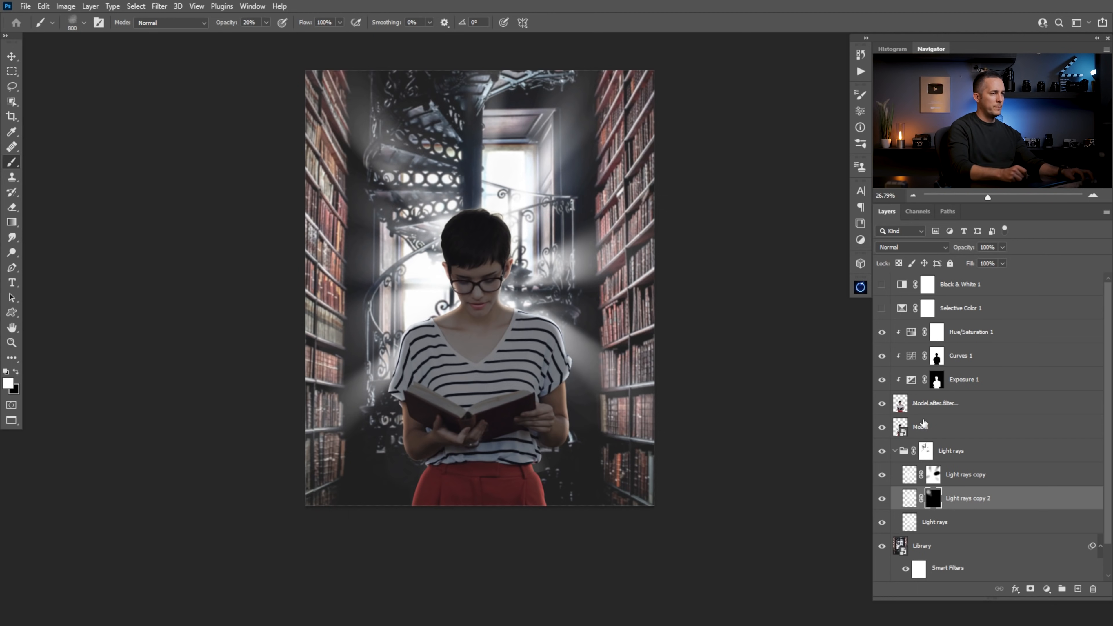
Refine the Light rays group mask with black using a 50 px cloud brush at 20% opacity, and collapse the group.
left_click(925, 453)
key("x")
key("bracketleft")
key("bracketleft")
key("bracketleft")
key("bracketleft")
key("bracketleft")
key("bracketleft")
key("bracketleft")
key("bracketleft")
key("bracketleft")
key("bracketleft")
key("bracketleft")
key("bracketleft")
key("bracketleft")
key("bracketleft")
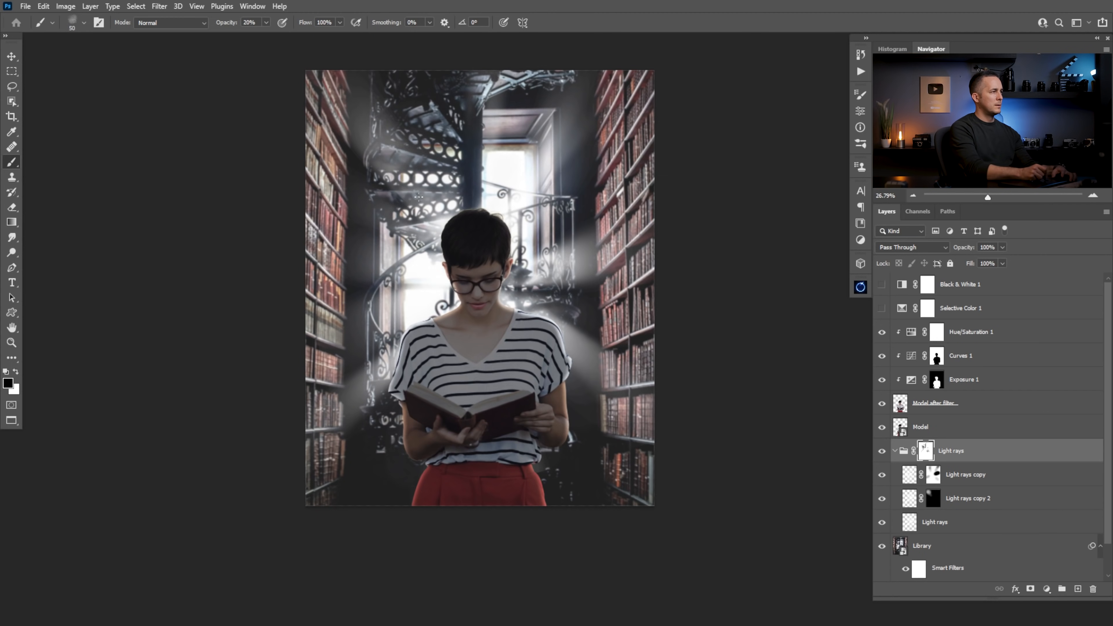
left_click(895, 451)
left_click(895, 451)
left_click(896, 451)
left_click_drag(549, 333, 497, 343)
left_click_drag(497, 344, 533, 353)
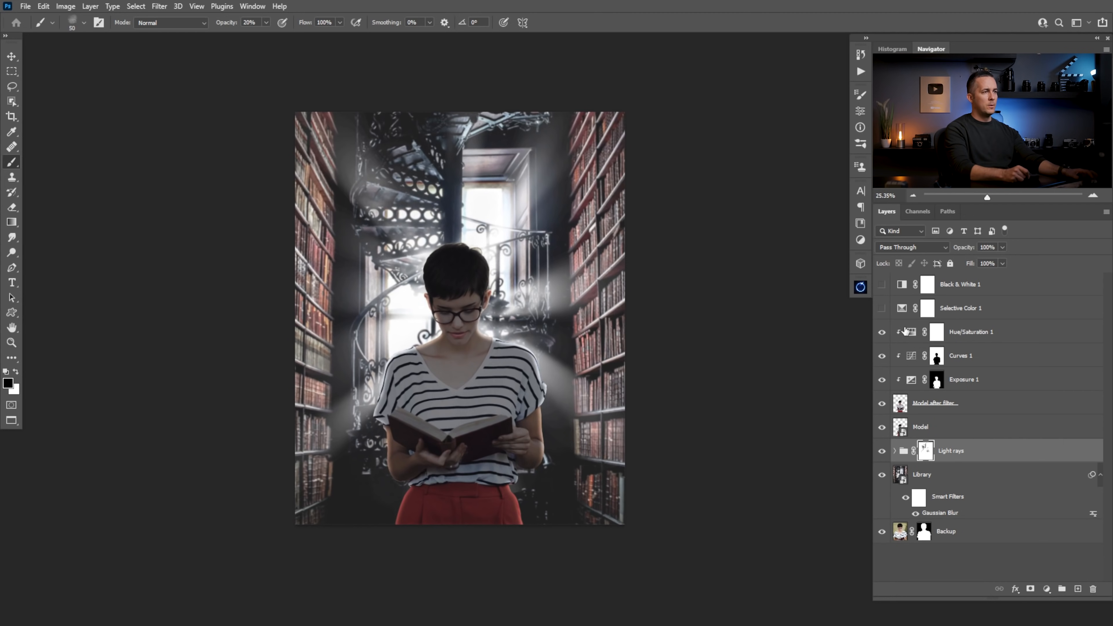
Move Black & White 1 directly above Hue/Saturation 1, make it visible, and set its blend mode to Luminosity.
left_click(913, 331)
left_click_drag(895, 283, 896, 330)
left_click(882, 309)
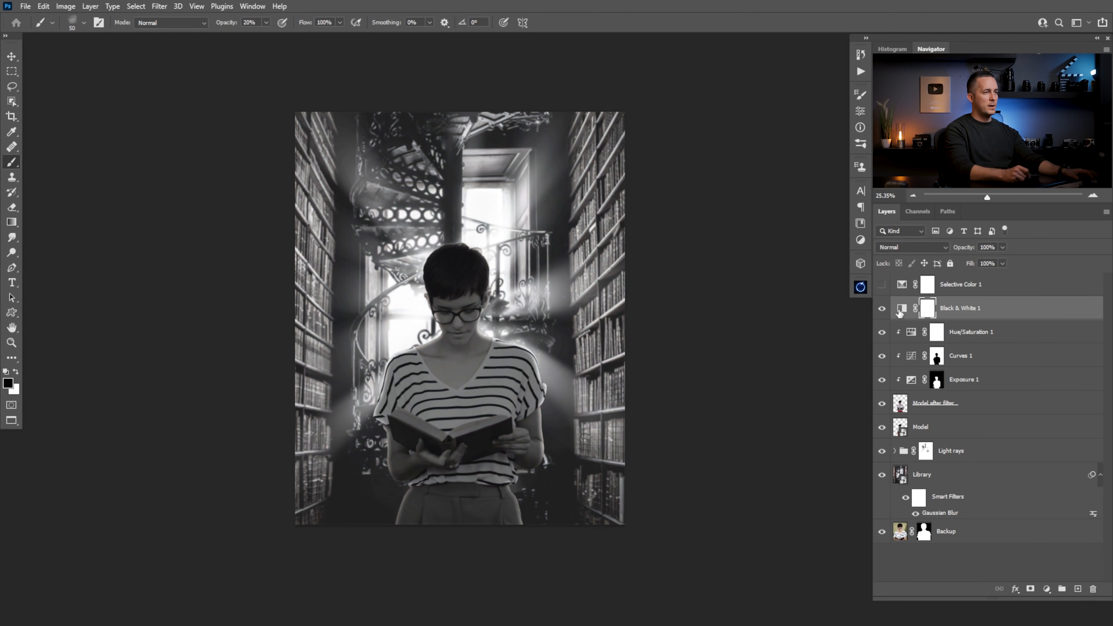
left_click(912, 247)
left_click(898, 528)
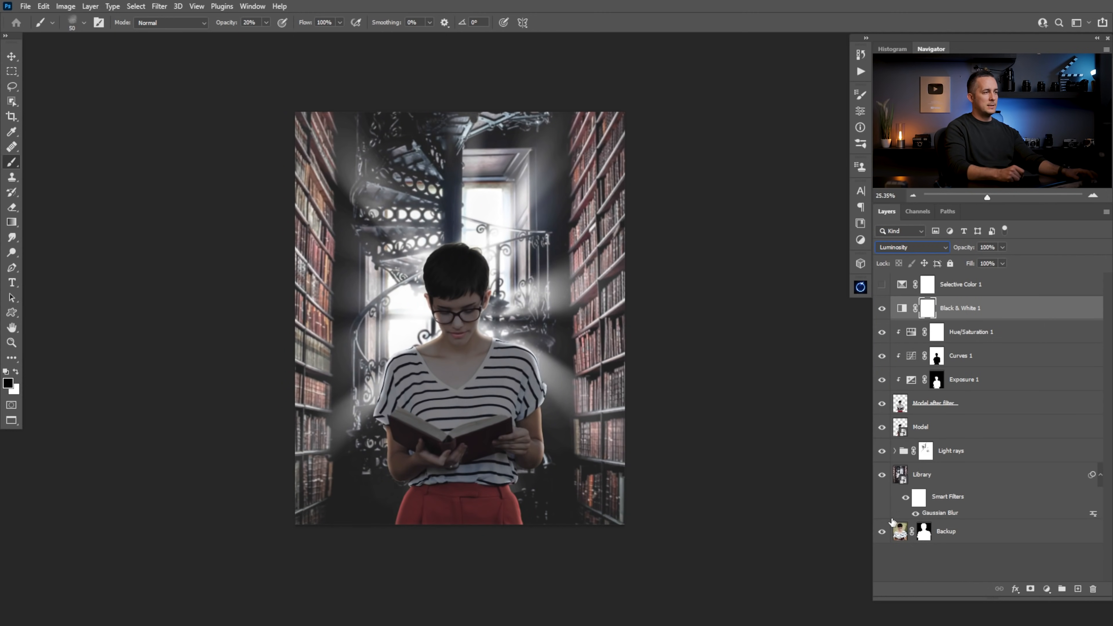
Set Reds to 10 in the Black & White adjustment and clip it to the model layer below.
double_click(901, 308)
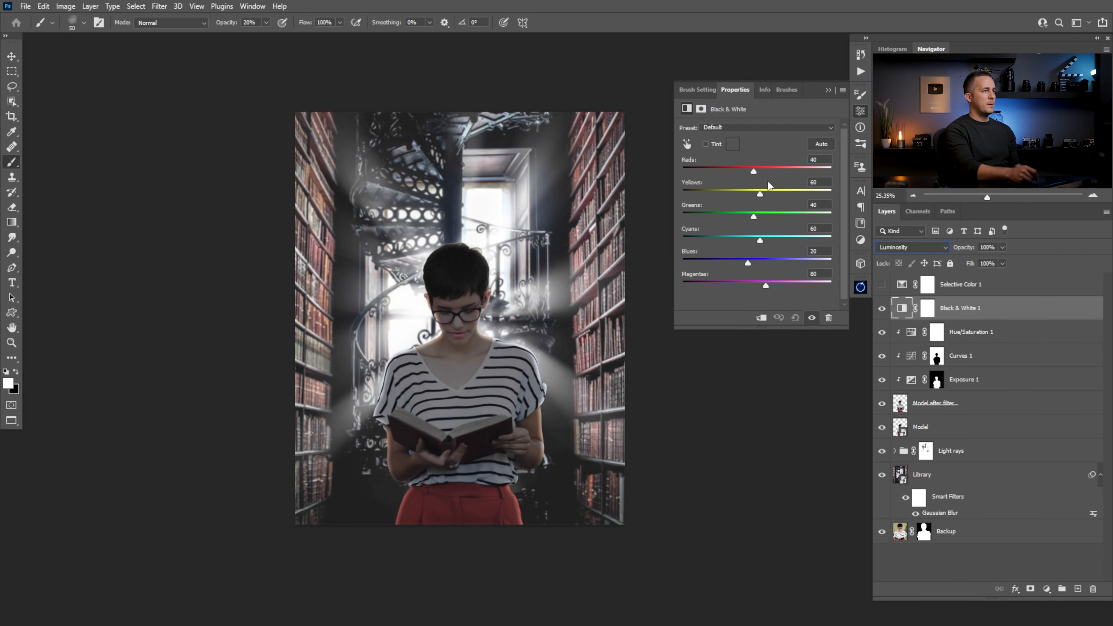
left_click_drag(758, 173, 745, 173)
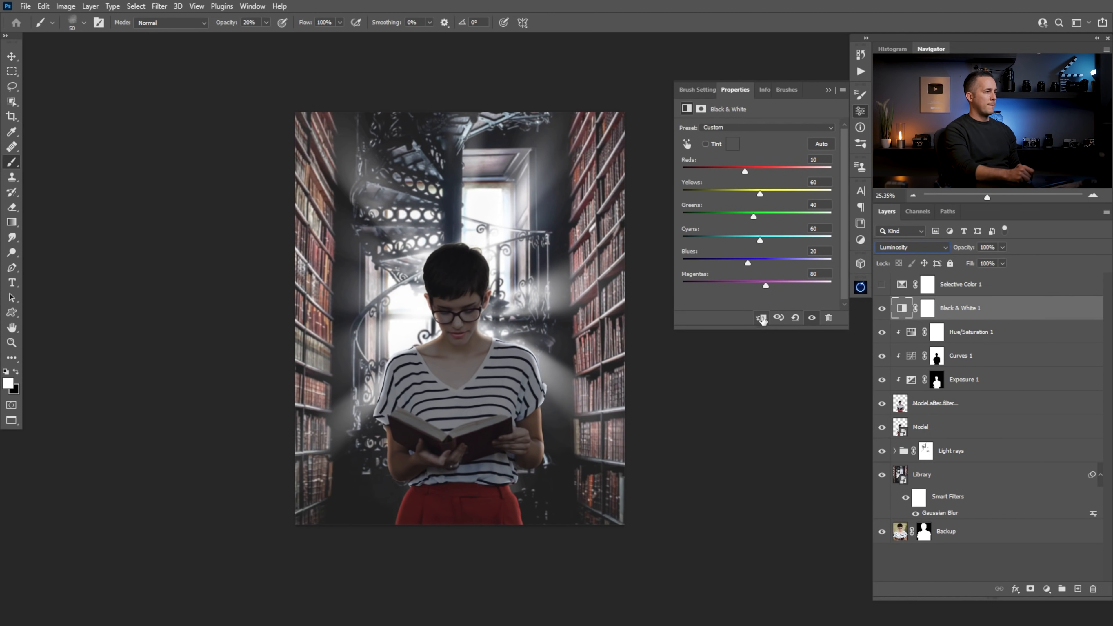
left_click(761, 315)
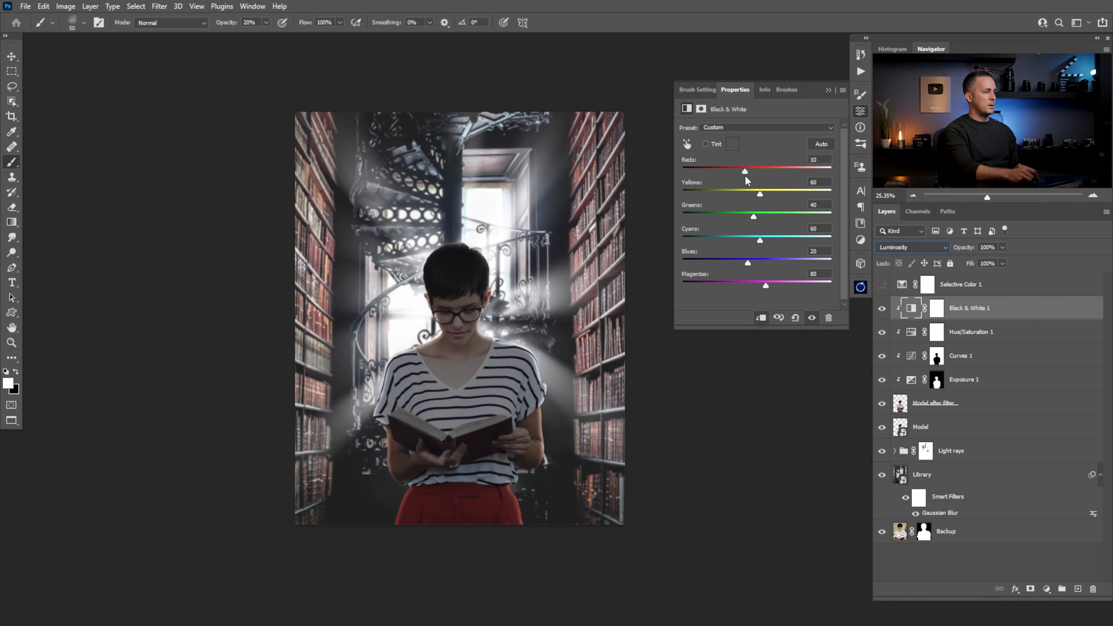
Set Reds to 20 and Yellows to 18 in Black & White 1, release its clipping, and compare with it hidden.
mouse_move(742, 177)
left_mouse_down()
mouse_move(752, 172)
mouse_move(747, 193)
left_mouse_up()
left_click(762, 316)
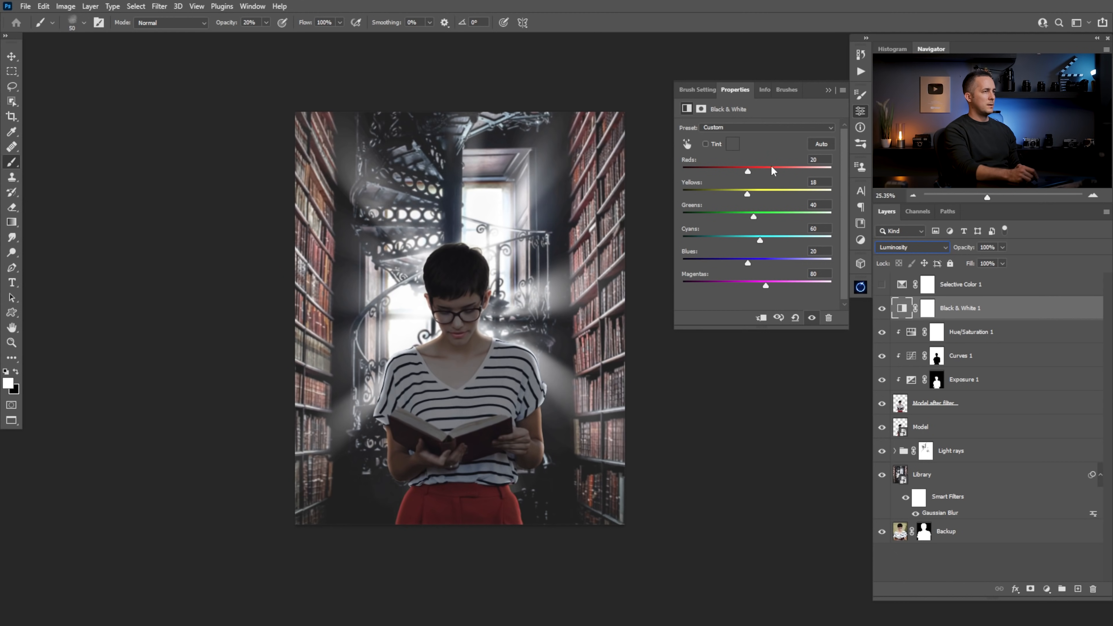
left_click(882, 310)
left_click(882, 310)
Set Cyans to -44 and Blues to -68 in the Black & White adjustment and compare with it hidden.
left_click_drag(760, 240, 722, 262)
left_click(883, 309)
left_click(881, 309)
left_click(882, 308)
left_click(881, 309)
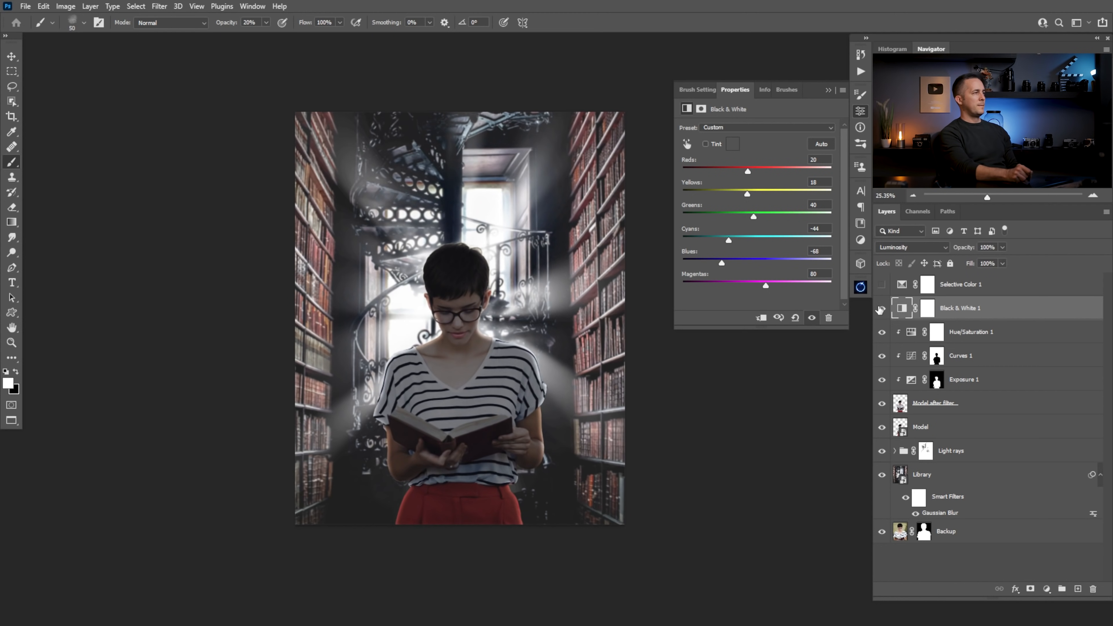
Reduce the Black & White 1 layer's opacity to 52% and compare the image with and without it.
left_click_drag(962, 249, 949, 249)
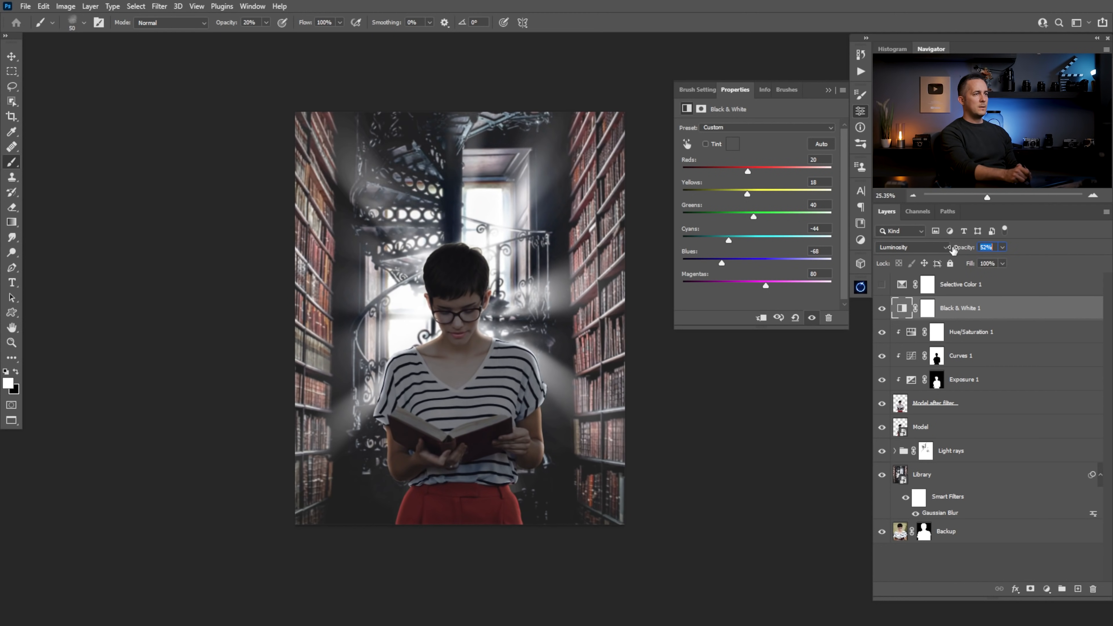
left_click(882, 309)
left_click(882, 309)
left_click(881, 307)
left_click(880, 308)
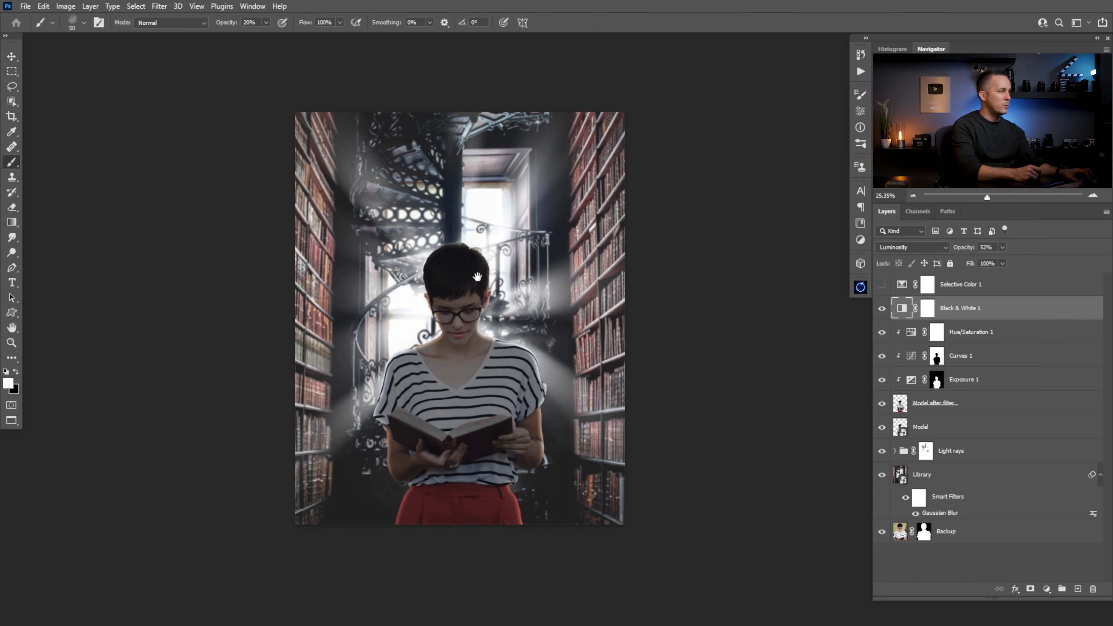
Generate a Diffuse glow with the Oniric plugin and reposition the image so it is clear of the plugin panel.
scroll(477, 276, "up", 1)
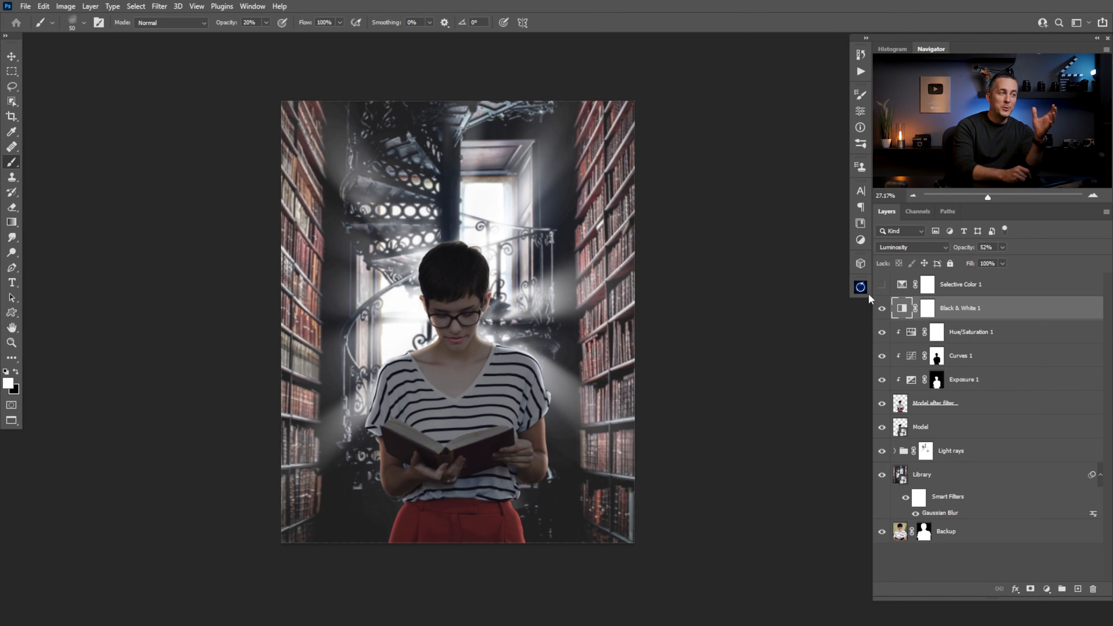
left_click(860, 288)
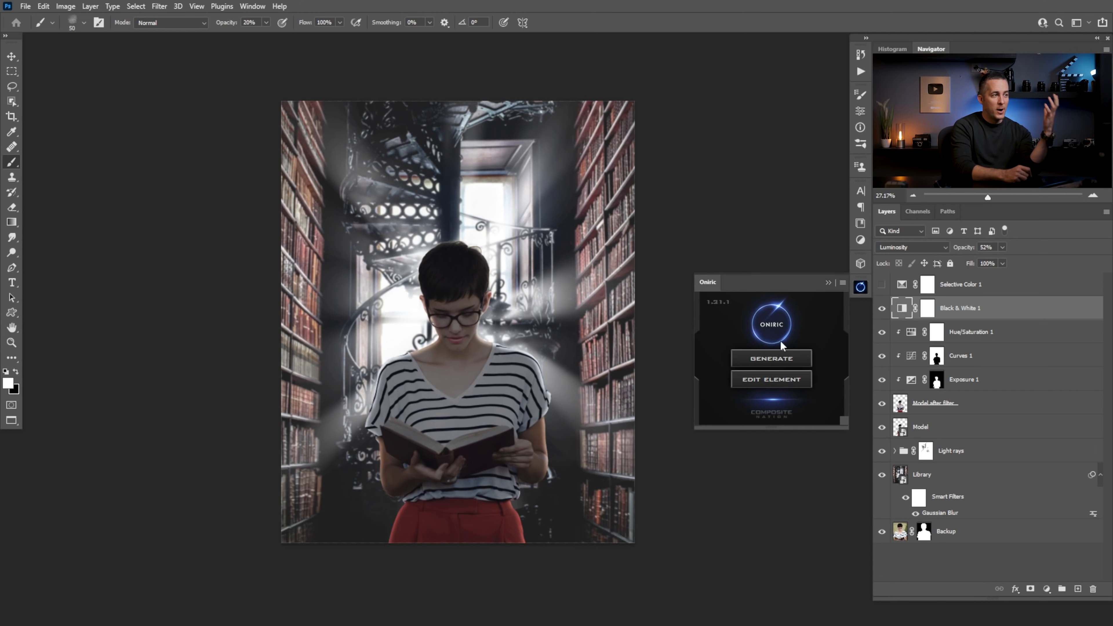
left_click(772, 360)
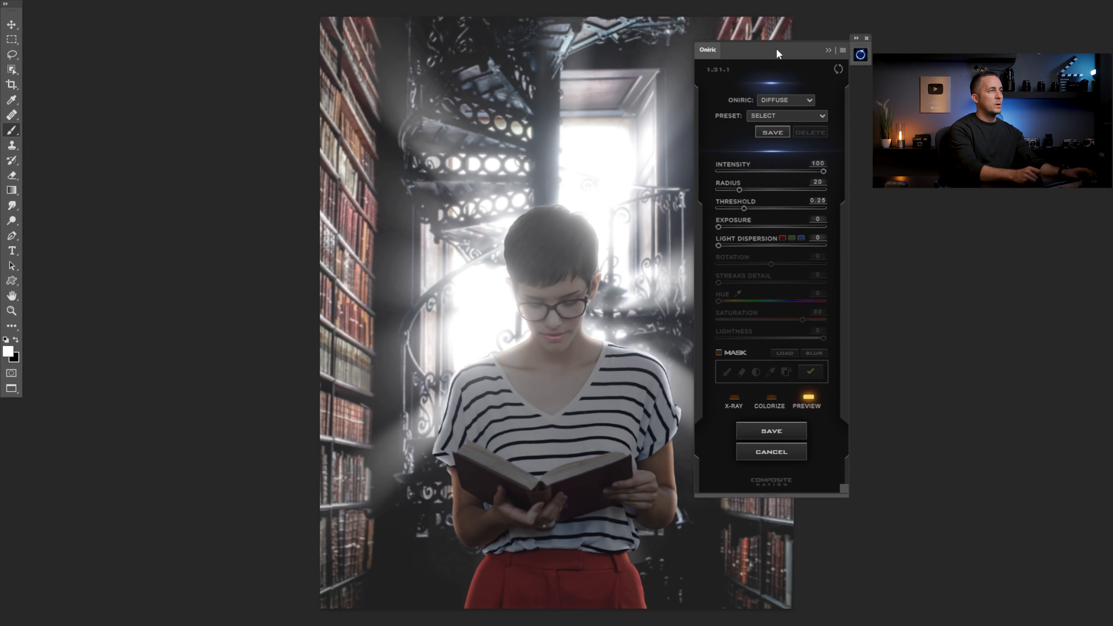
left_click_drag(561, 260, 415, 260)
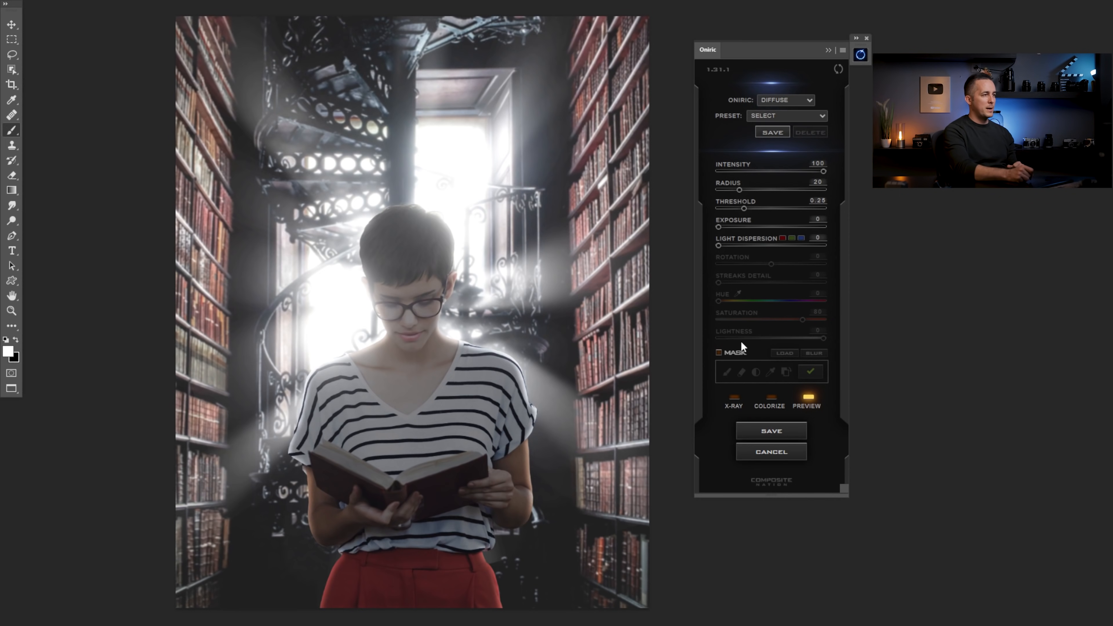
Compare the image with the glow preview off and on, and colorize the glow with a Hue of 11.
left_click(807, 401)
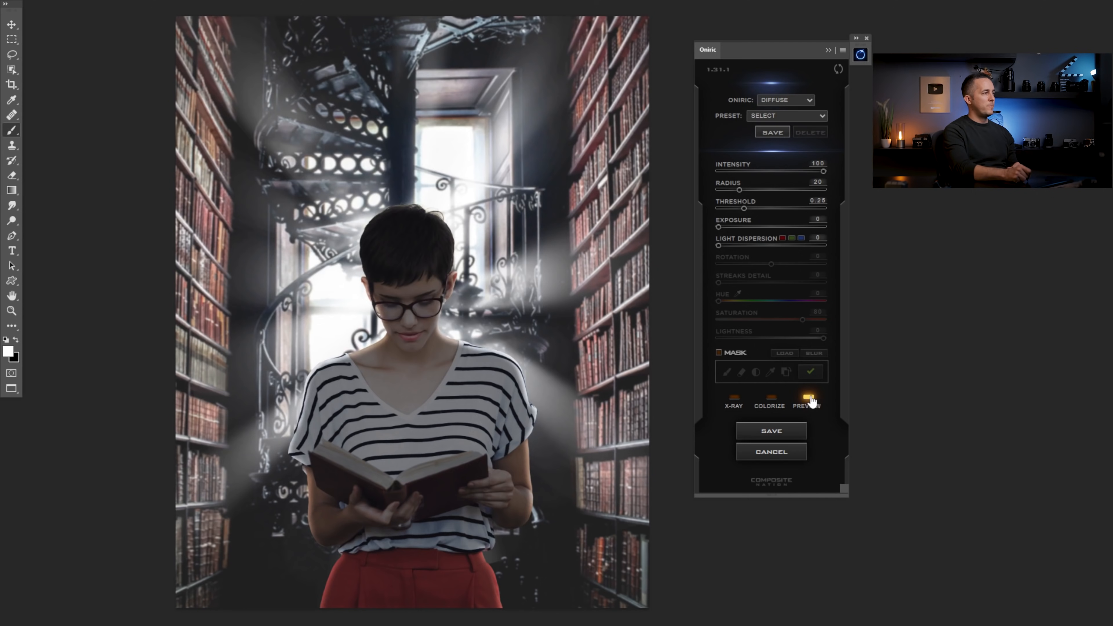
left_click(808, 402)
left_click(770, 400)
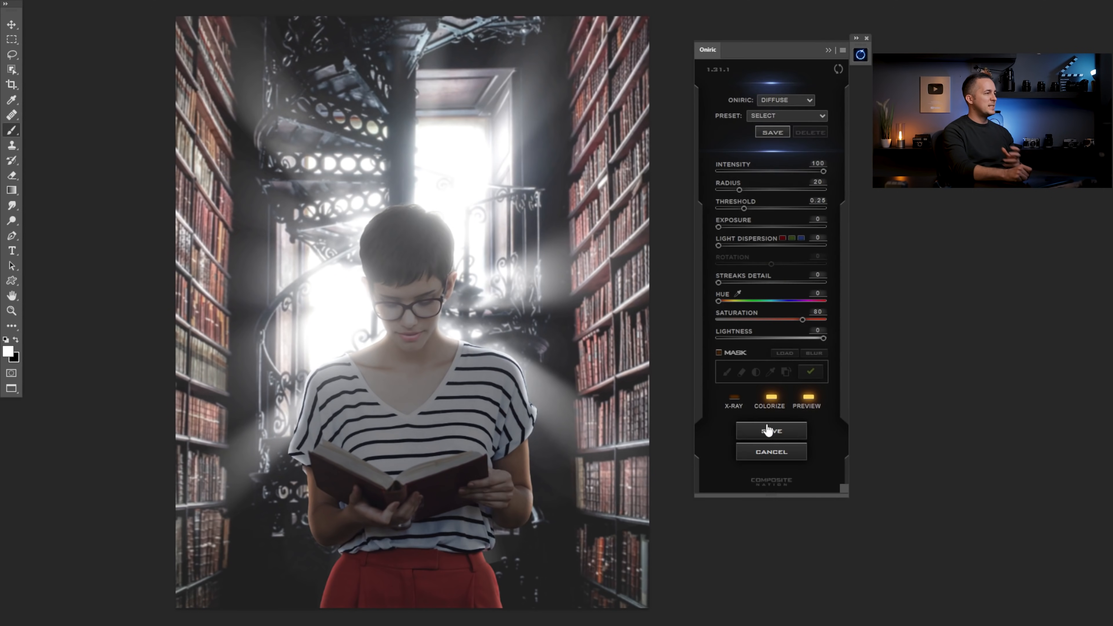
left_click(722, 300)
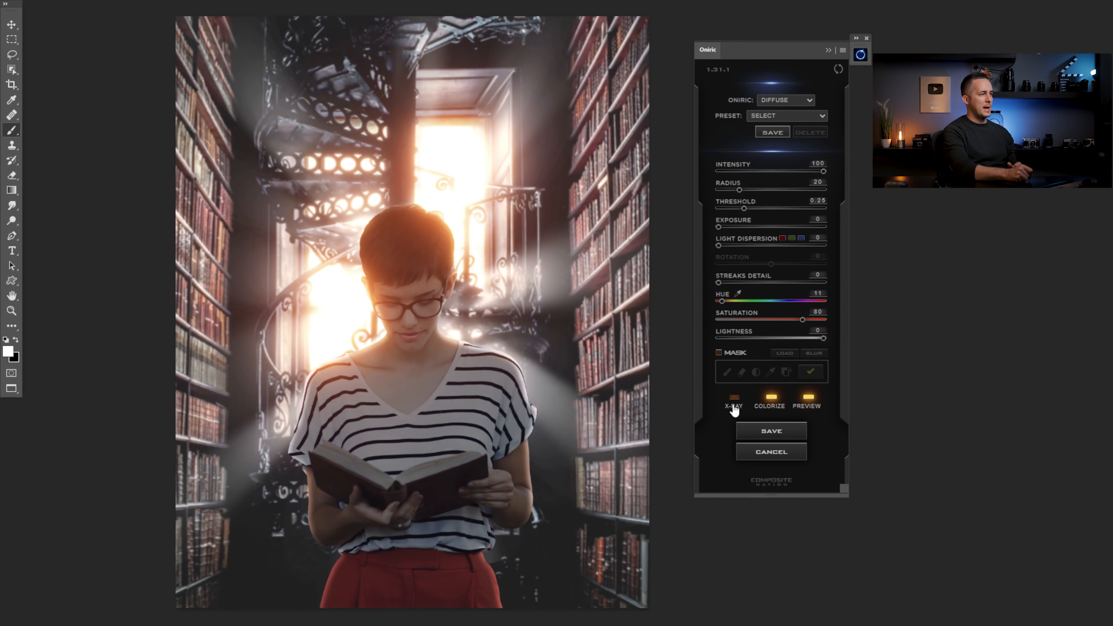
Set the glow's Threshold to 0.46 using the X-Ray view, and compare the result with the preview off.
left_click(737, 397)
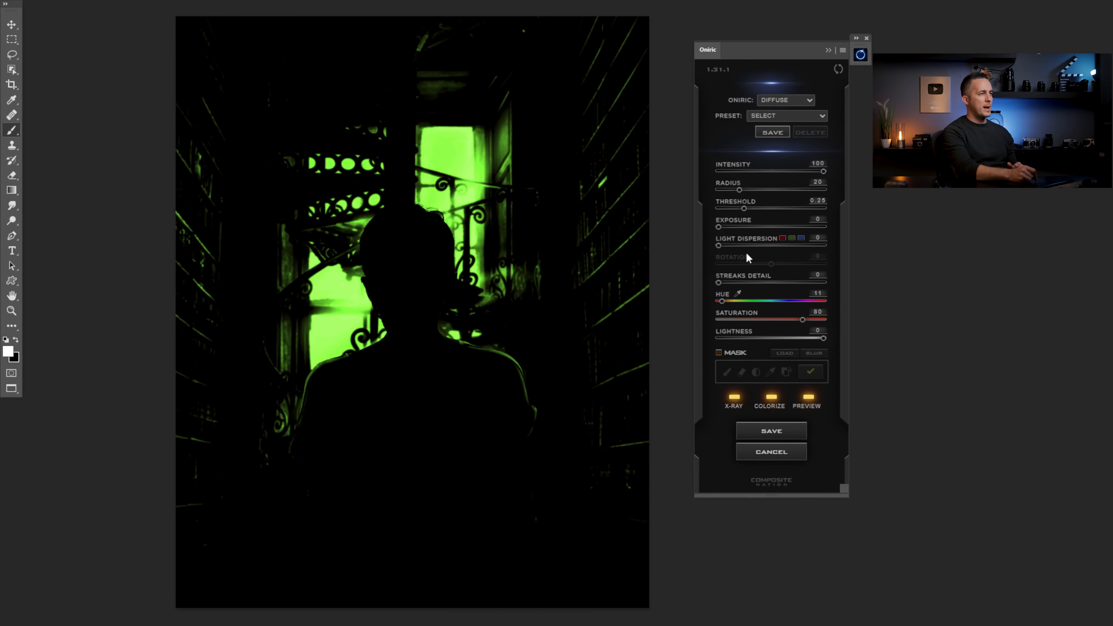
left_click_drag(743, 209, 765, 214)
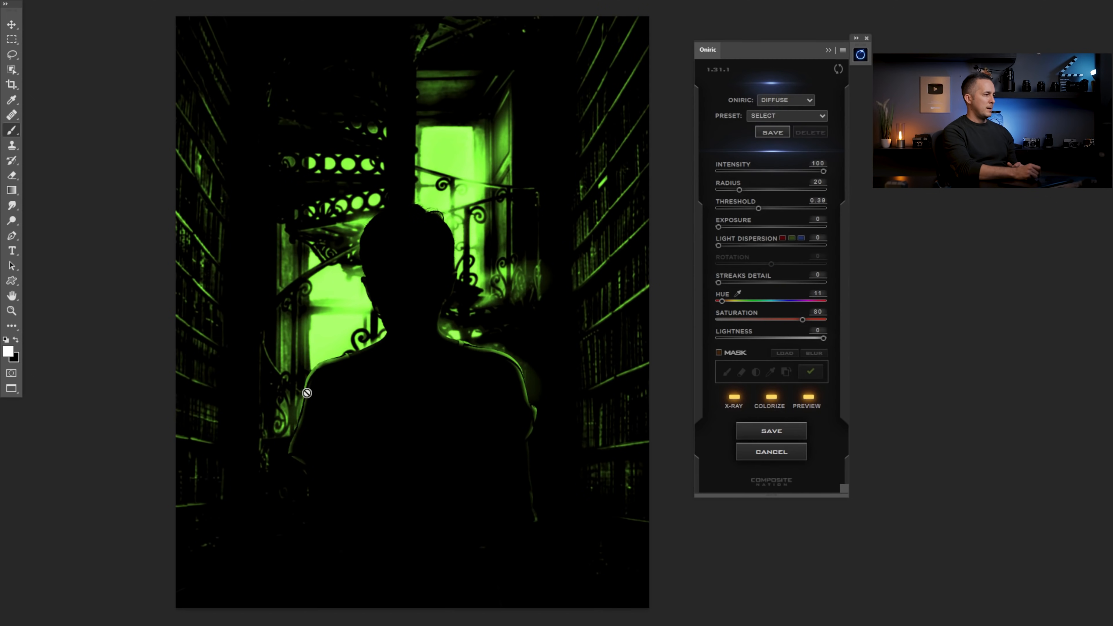
left_click(766, 210)
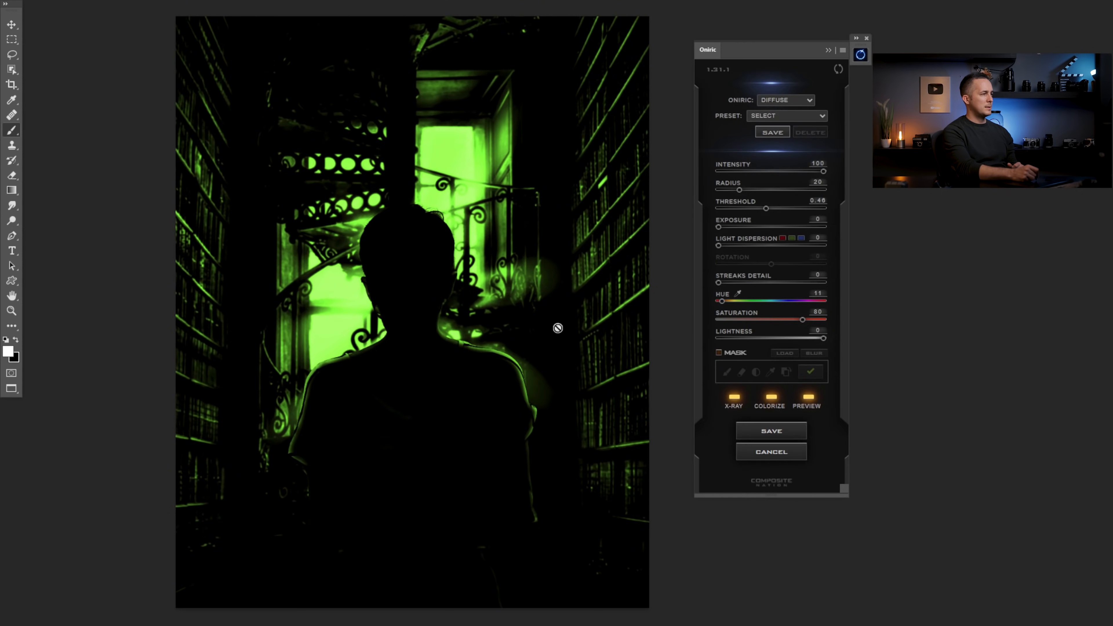
left_click(739, 400)
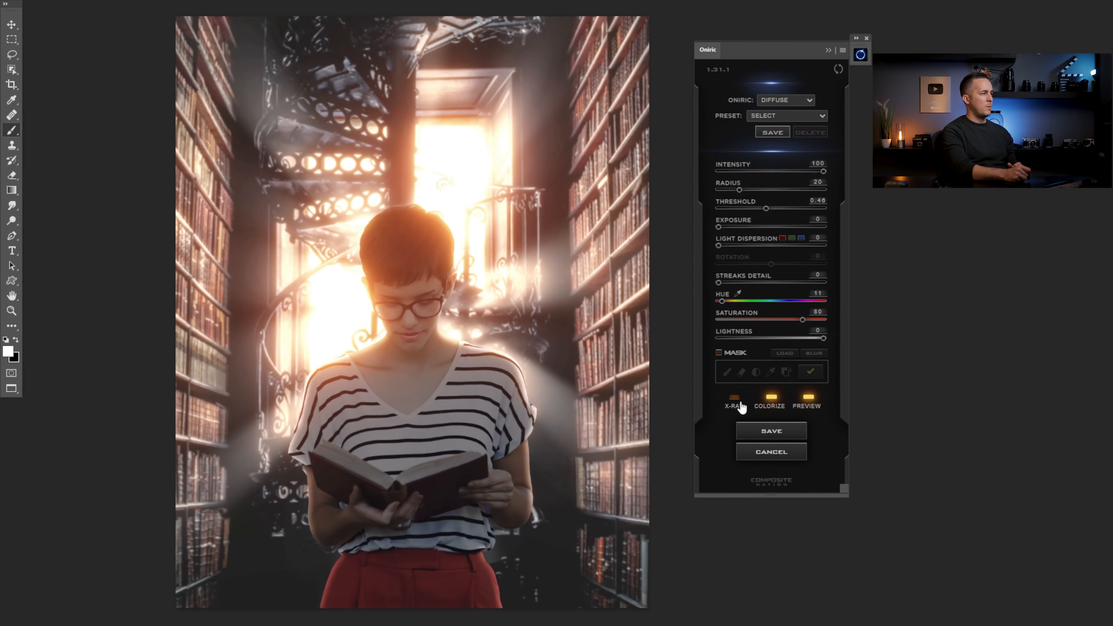
left_click(810, 402)
left_click(809, 401)
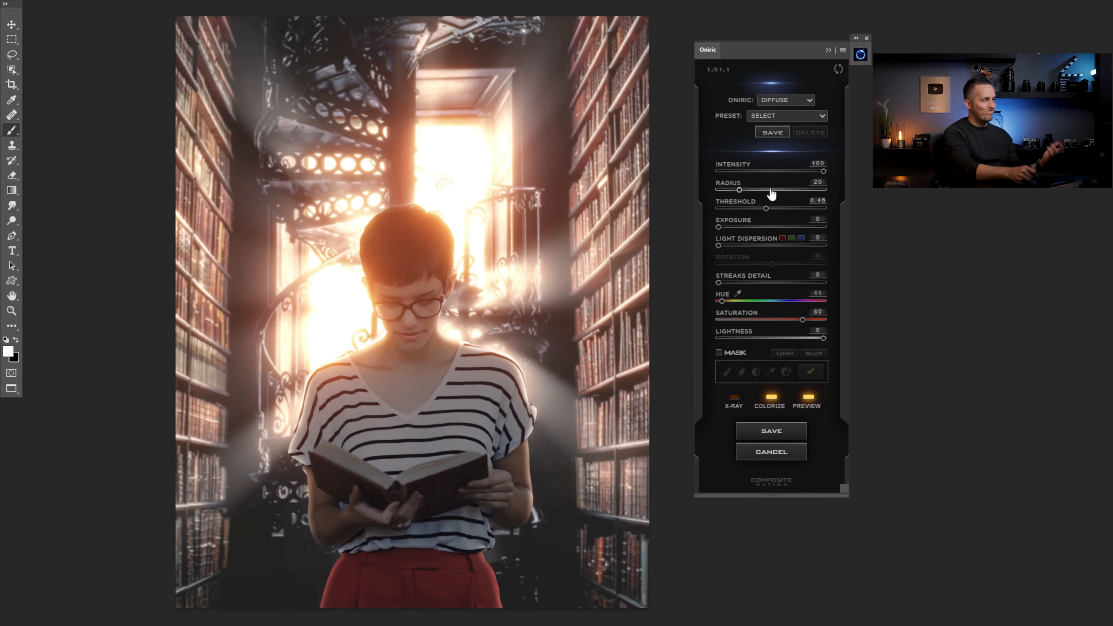
Save the Oniric glow as a layer, collapse the plugin panel, and return to full-screen view.
left_click(770, 431)
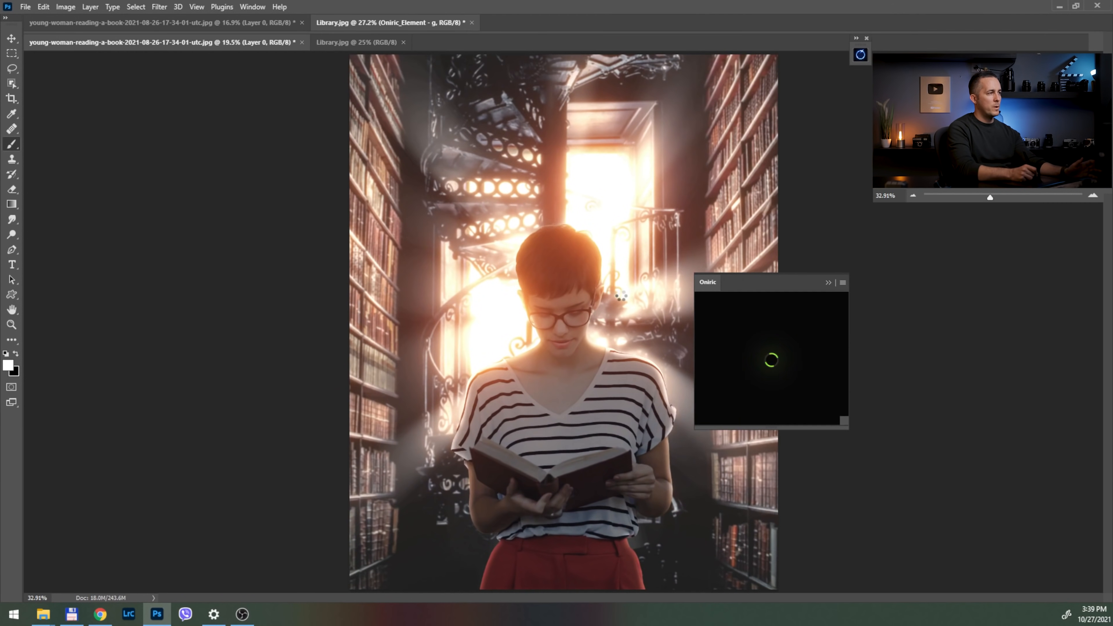
left_click(828, 283)
scroll(573, 324, "down", 2)
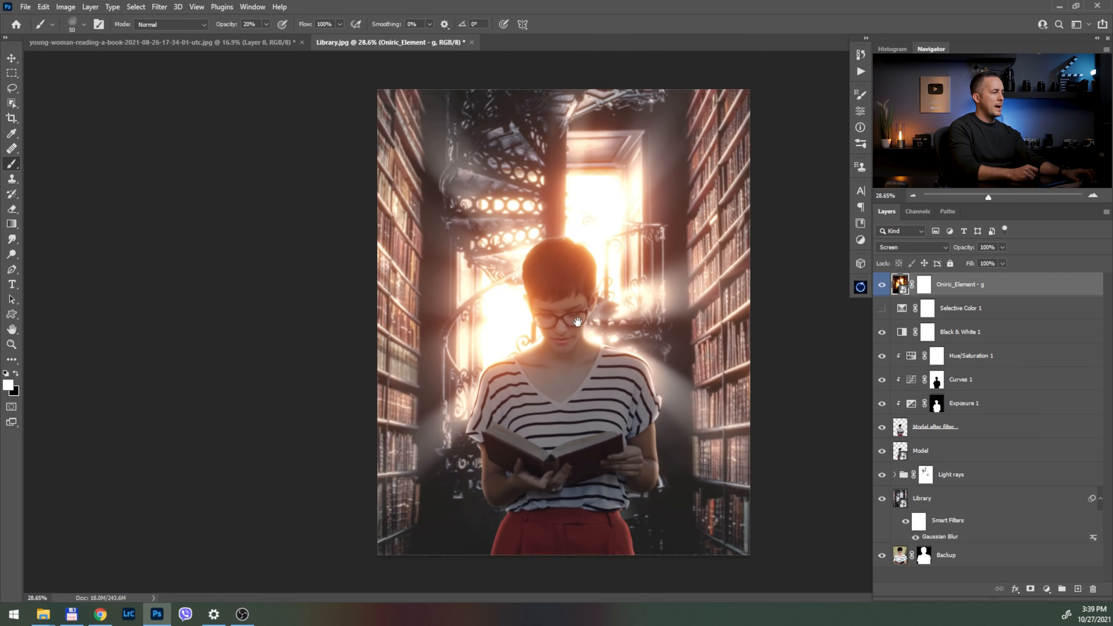
key("f")
left_click_drag(557, 327, 457, 331)
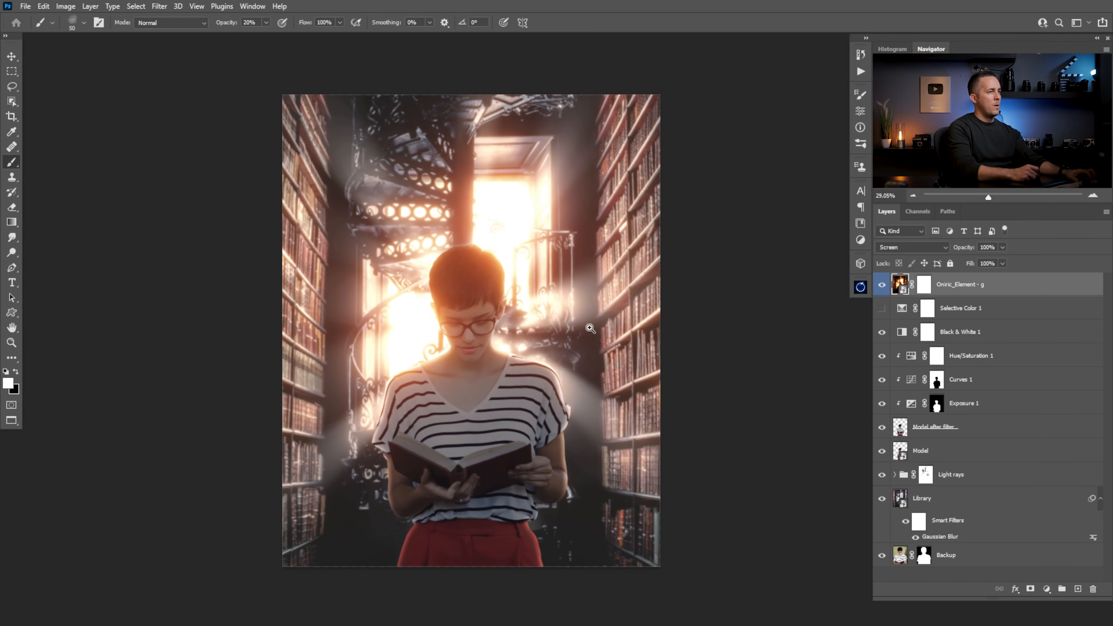
Add a Hue/Saturation adjustment clipped to the Oniric glow layer and set its Hue to +3.
left_click(1047, 588)
left_click(1050, 476)
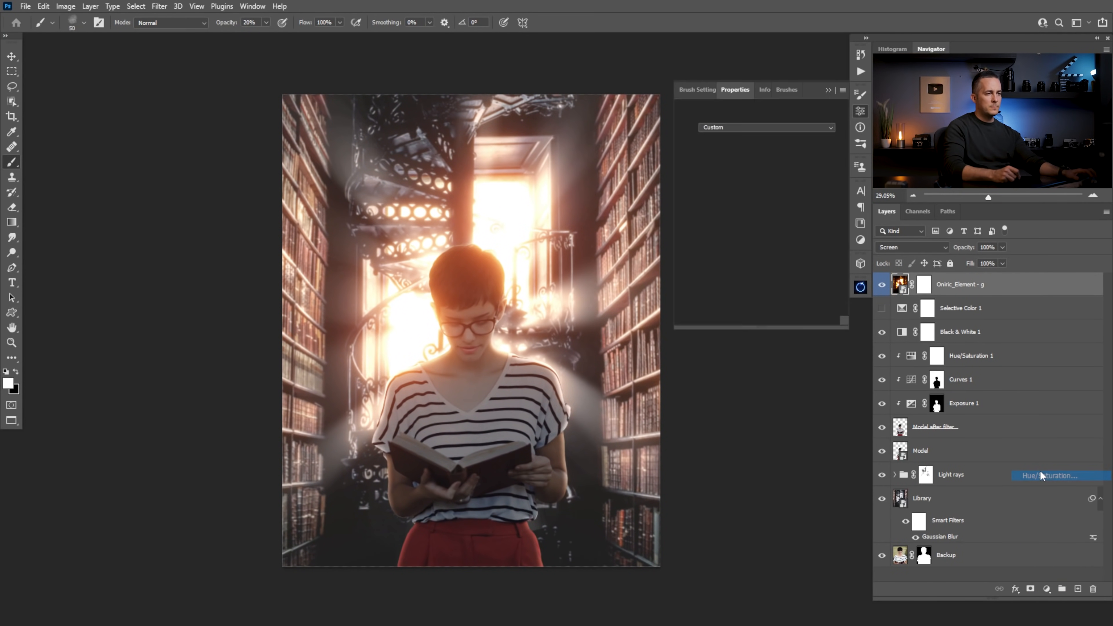
left_click(762, 318)
left_click_drag(757, 172, 748, 198)
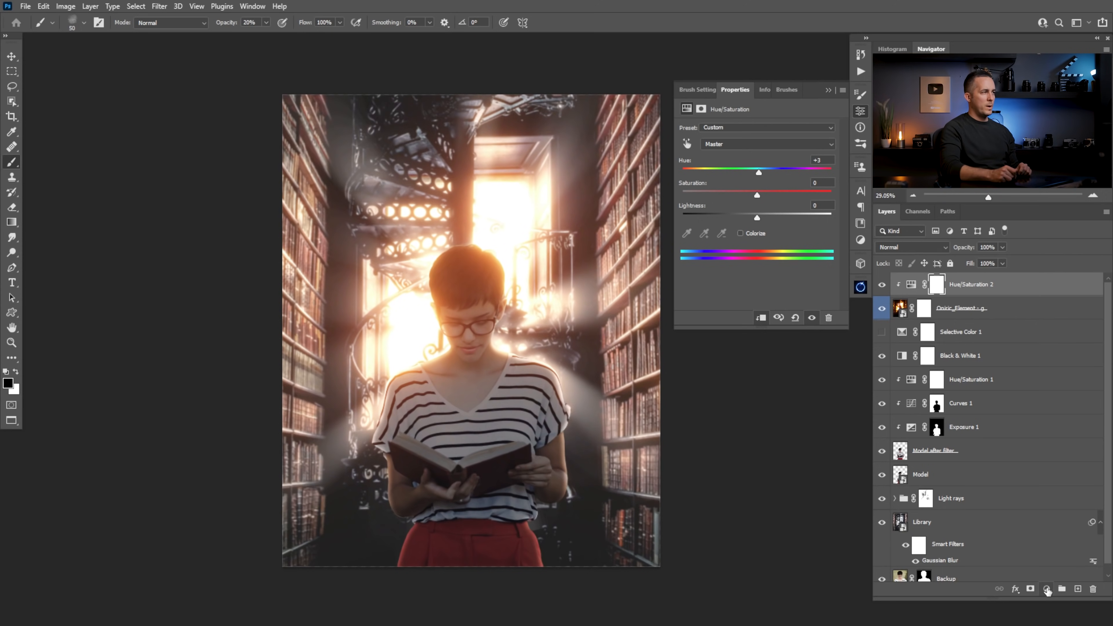
left_click(1046, 590)
Preview Linear Dodge (Add) on the Oniric glow layer, keep its blend mode at Screen, and set its opacity to 94%.
left_click(899, 309)
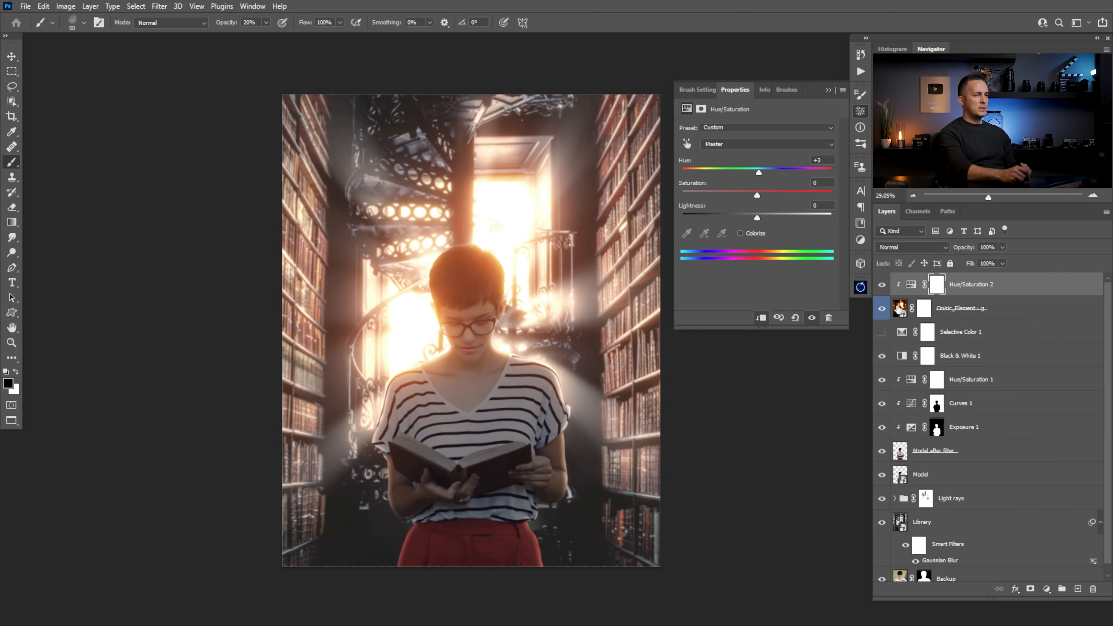
left_click(899, 309)
left_click_drag(967, 248, 959, 249)
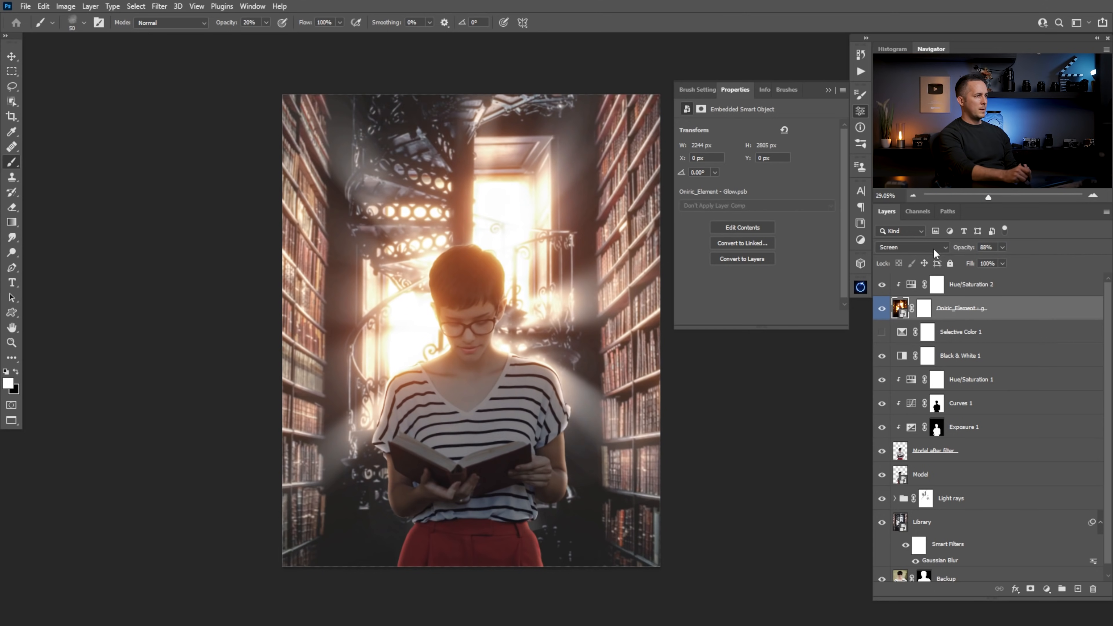
left_click(911, 247)
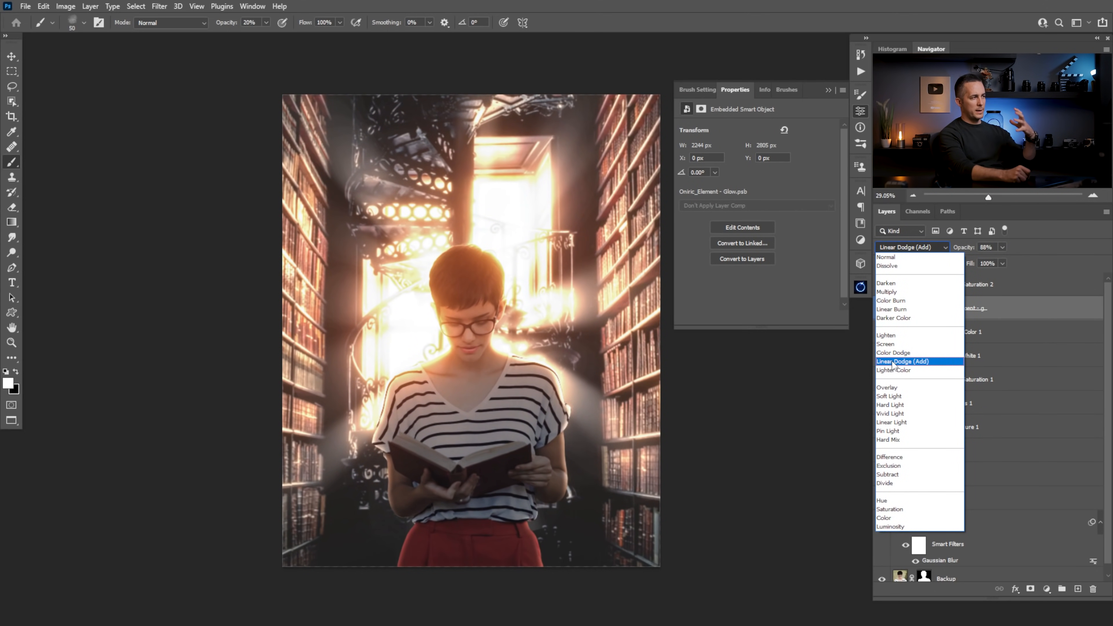
left_click(890, 343)
left_click_drag(963, 248, 961, 249)
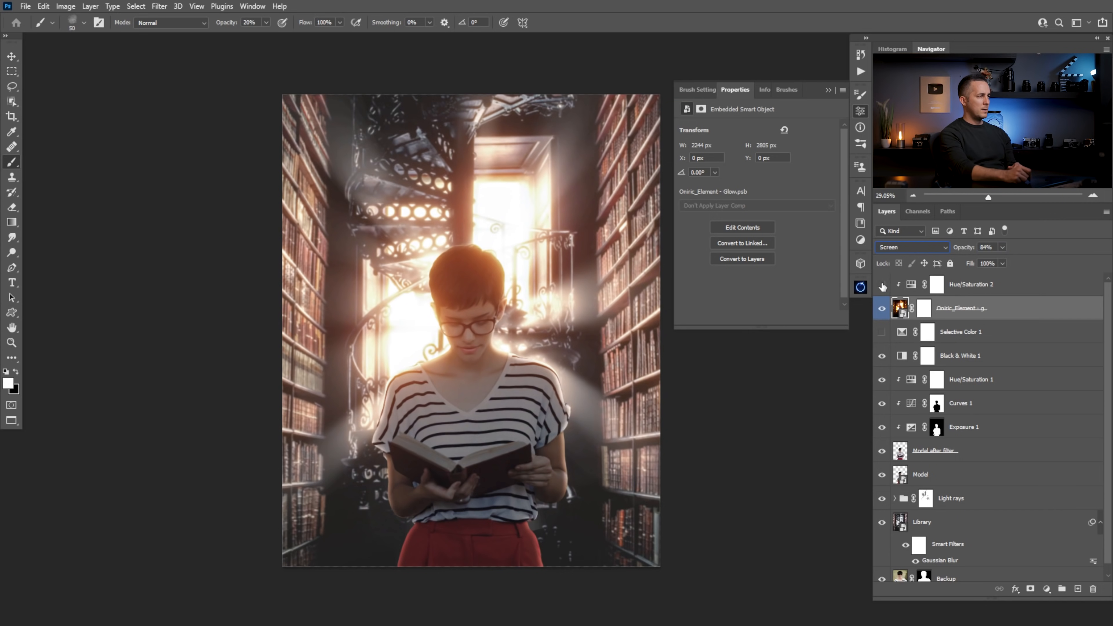
left_click_drag(965, 249, 965, 249)
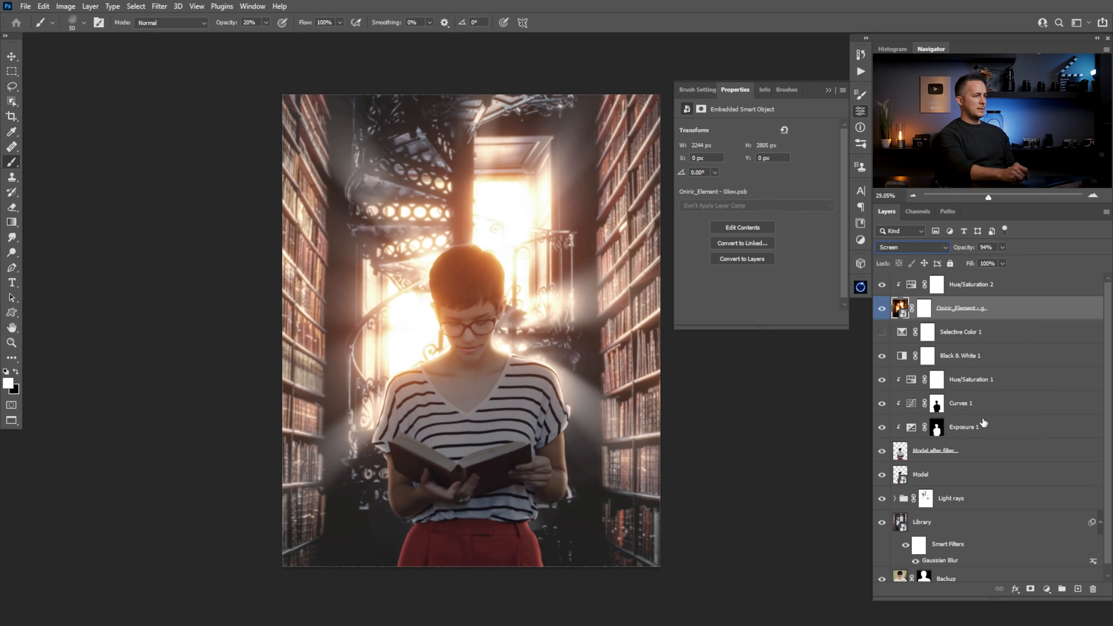
Stamp all visible layers into a new layer above Hue/Saturation 2 and open it in the Camera Raw Filter.
left_click(906, 285)
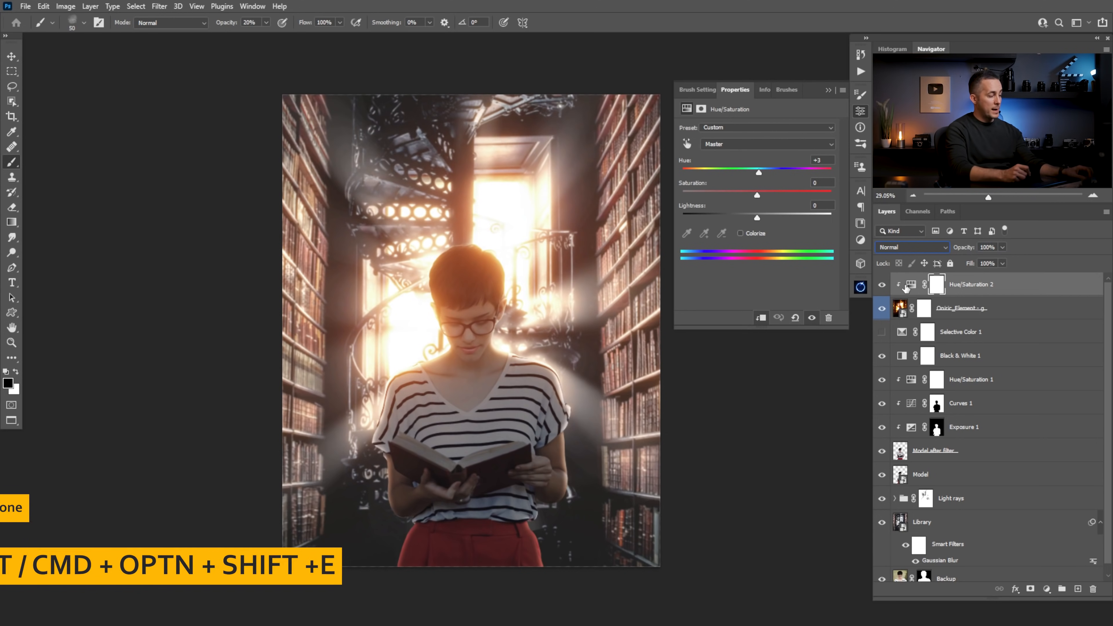
key("ctrl+alt+shift+e")
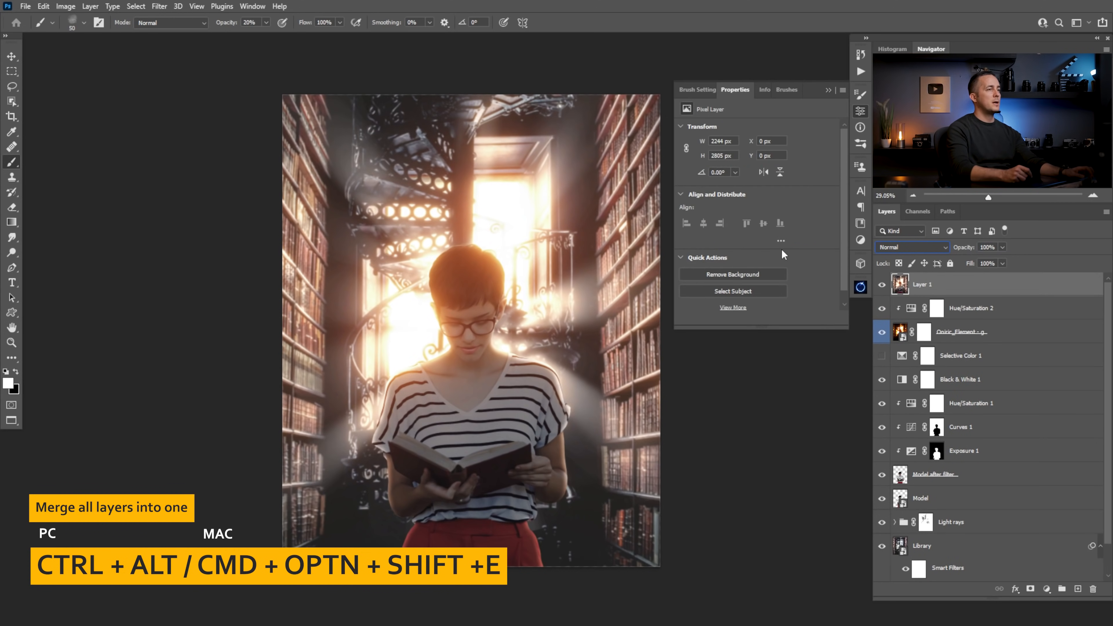
left_click(159, 6)
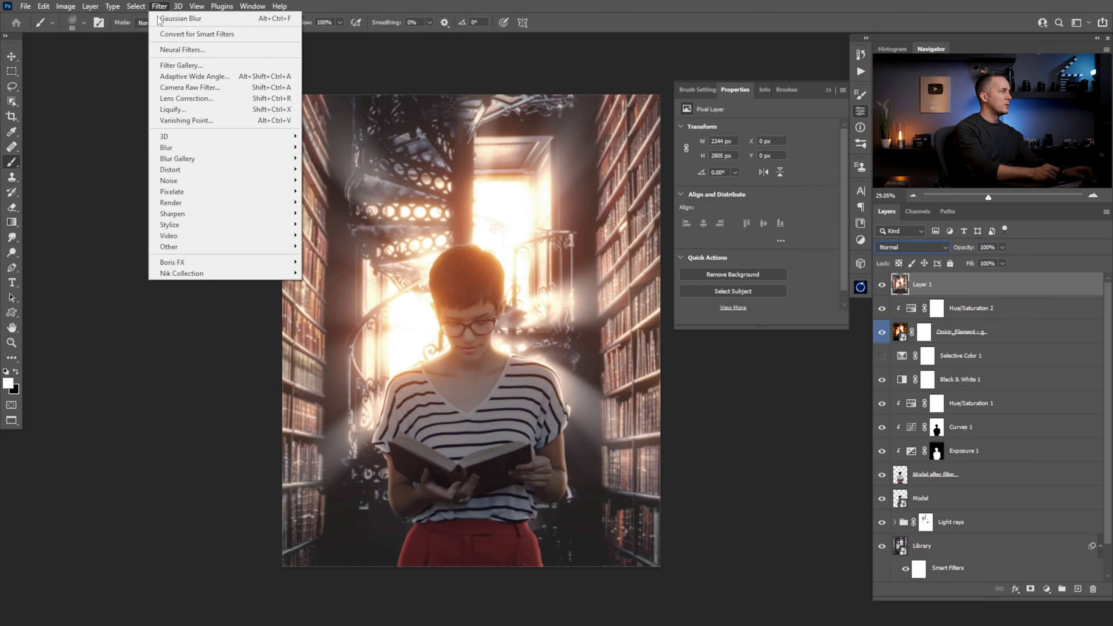
left_click(192, 87)
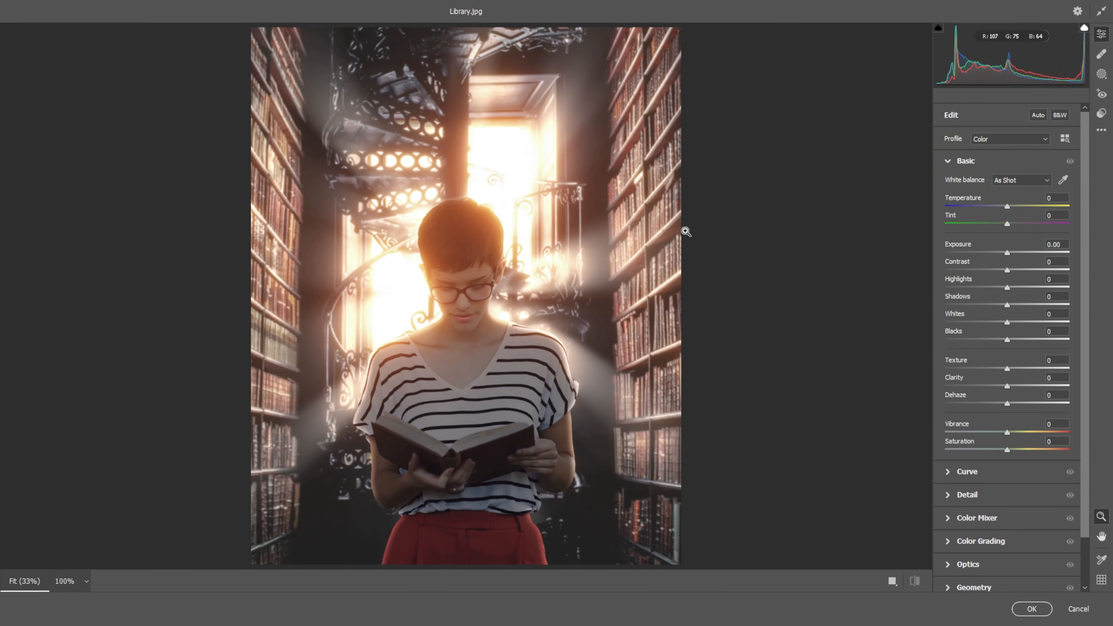
Create a Select Subject mask over the woman and set the mask's Shadows to -27.
left_click(1102, 75)
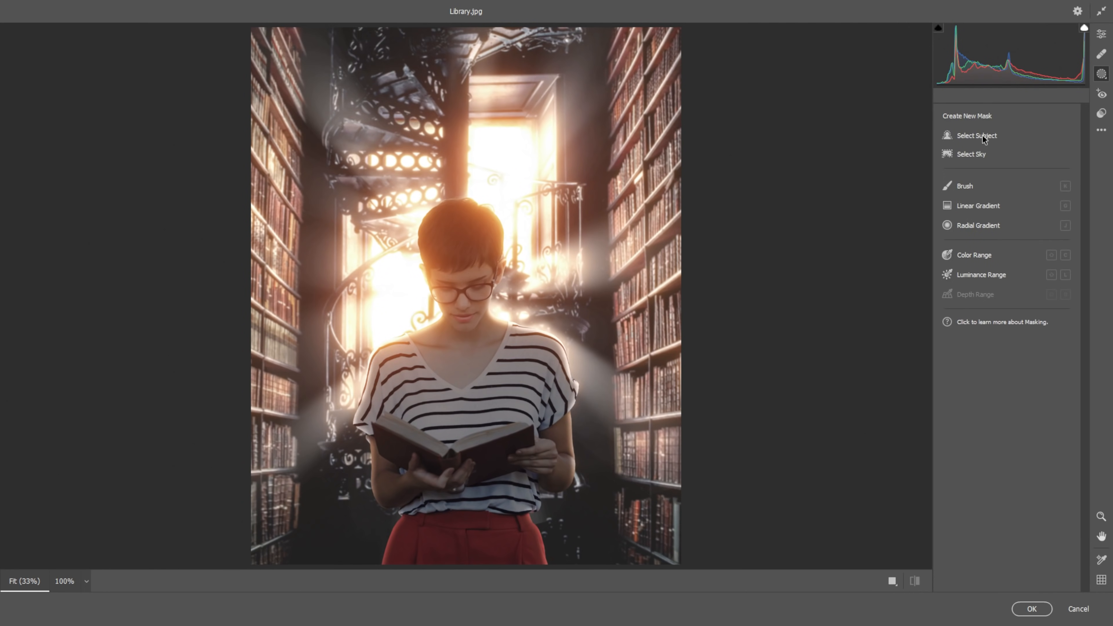
left_click(963, 137)
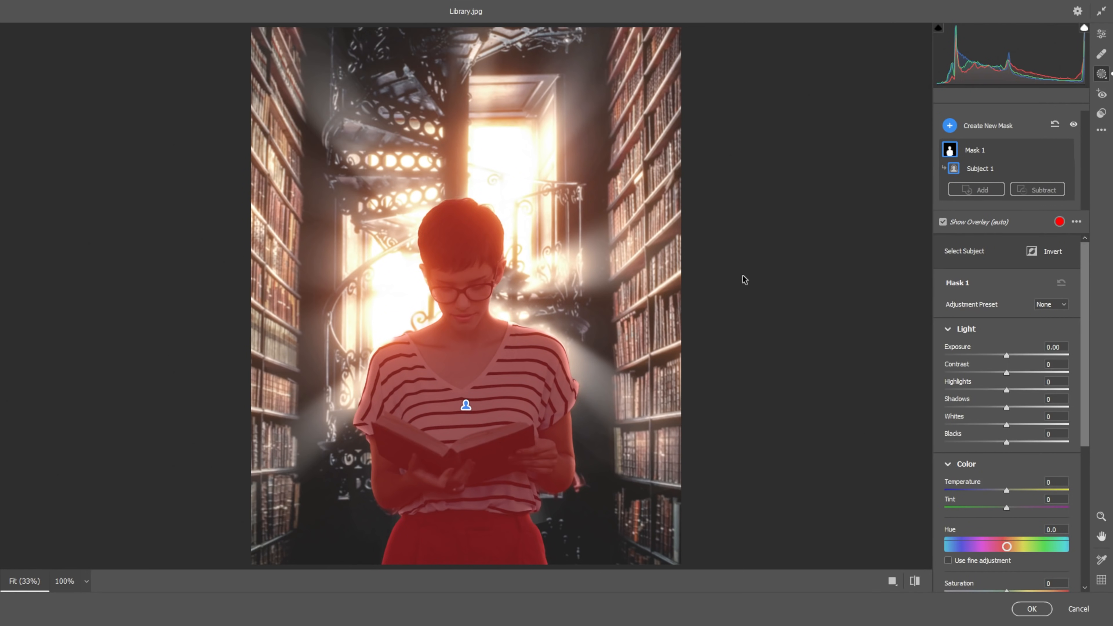
mouse_move(1009, 362)
left_mouse_down()
mouse_move(993, 358)
mouse_move(1027, 365)
left_mouse_up()
key("ctrl+z")
left_click_drag(1007, 408, 995, 411)
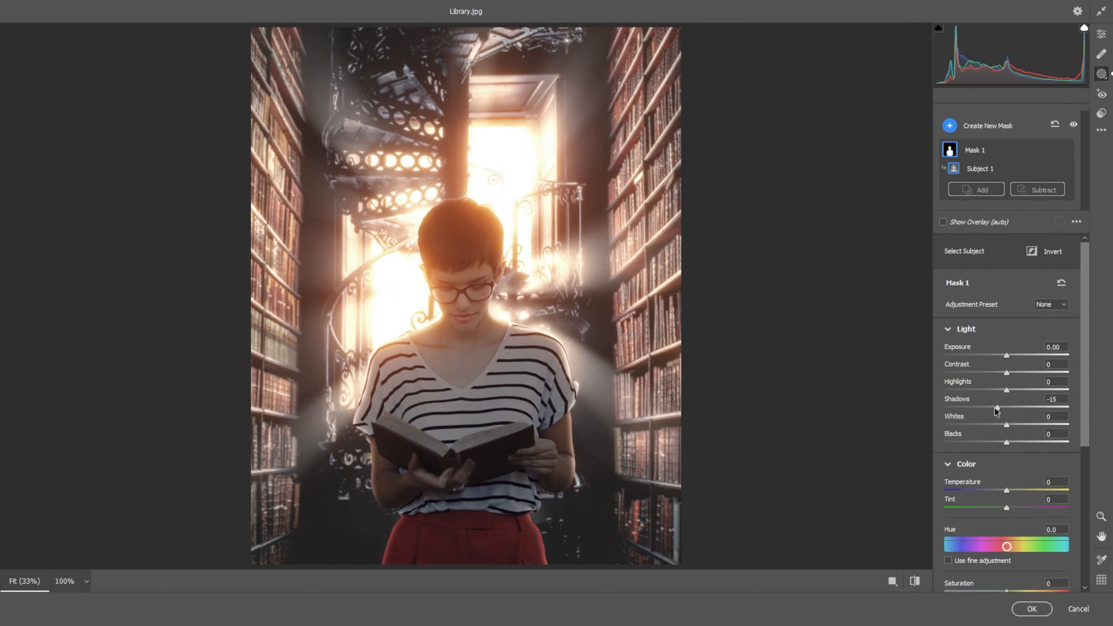
double_click(1001, 411)
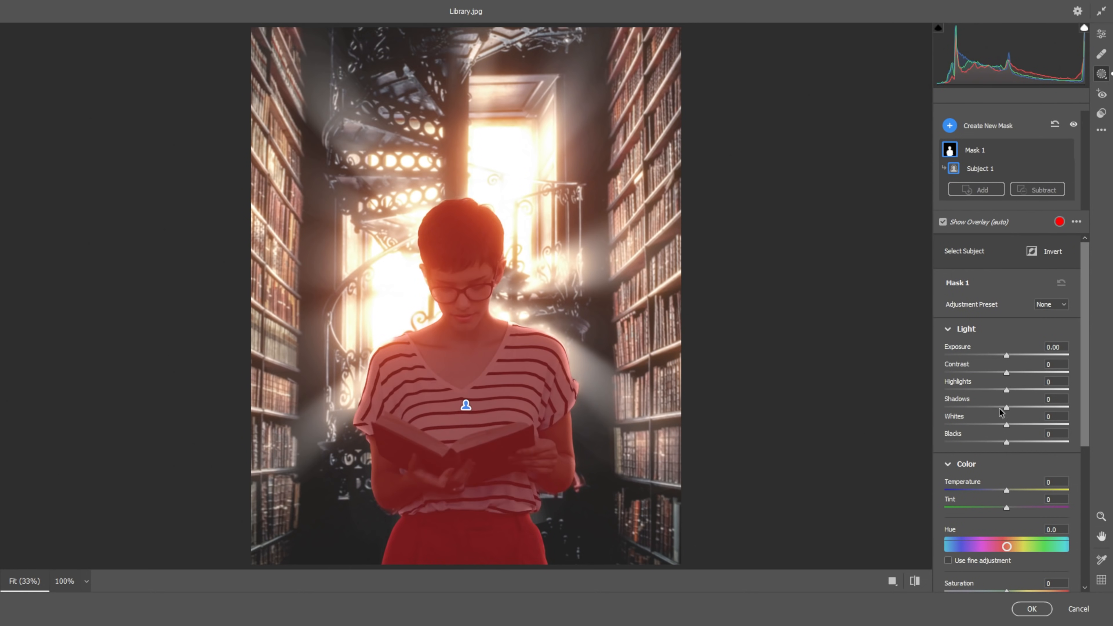
left_click_drag(1004, 408, 991, 409)
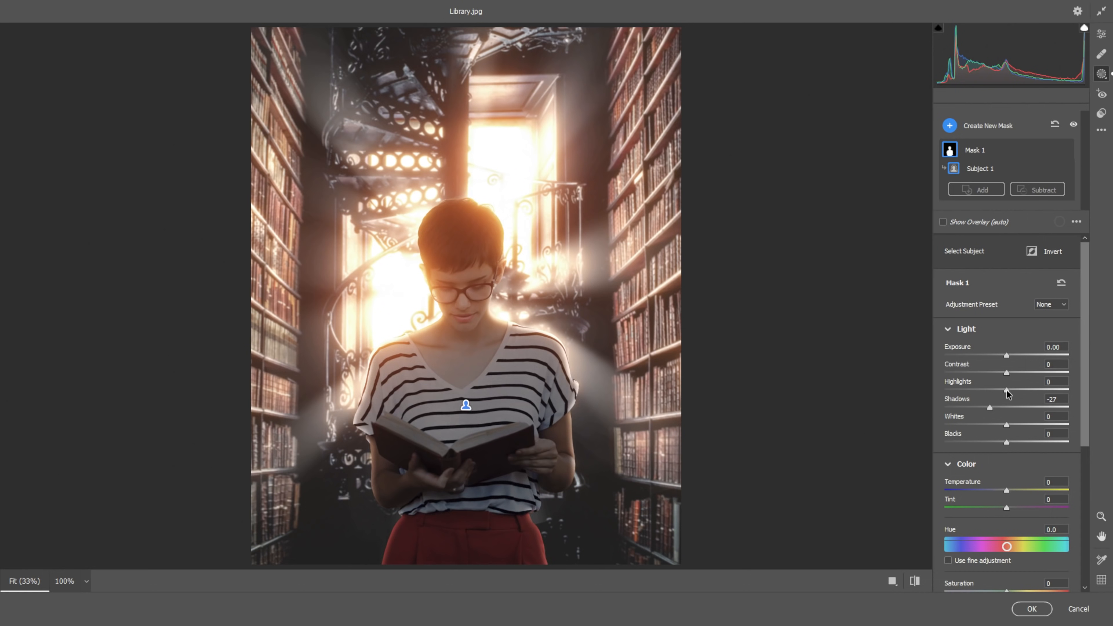
Return to the global edits and add a vignette with Vignetting at -30 and Feather at 85.
left_click_drag(1017, 391, 1015, 391)
left_click(1101, 33)
left_click_drag(1081, 369, 1082, 544)
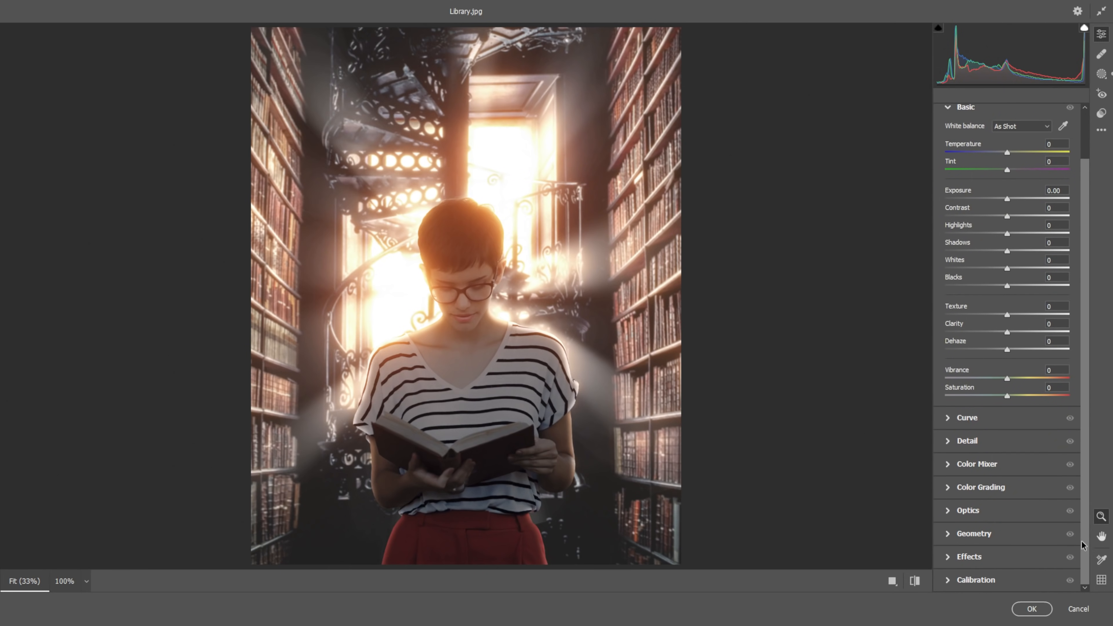
left_click(966, 556)
left_click_drag(1006, 376, 989, 376)
left_click_drag(1007, 447, 1050, 449)
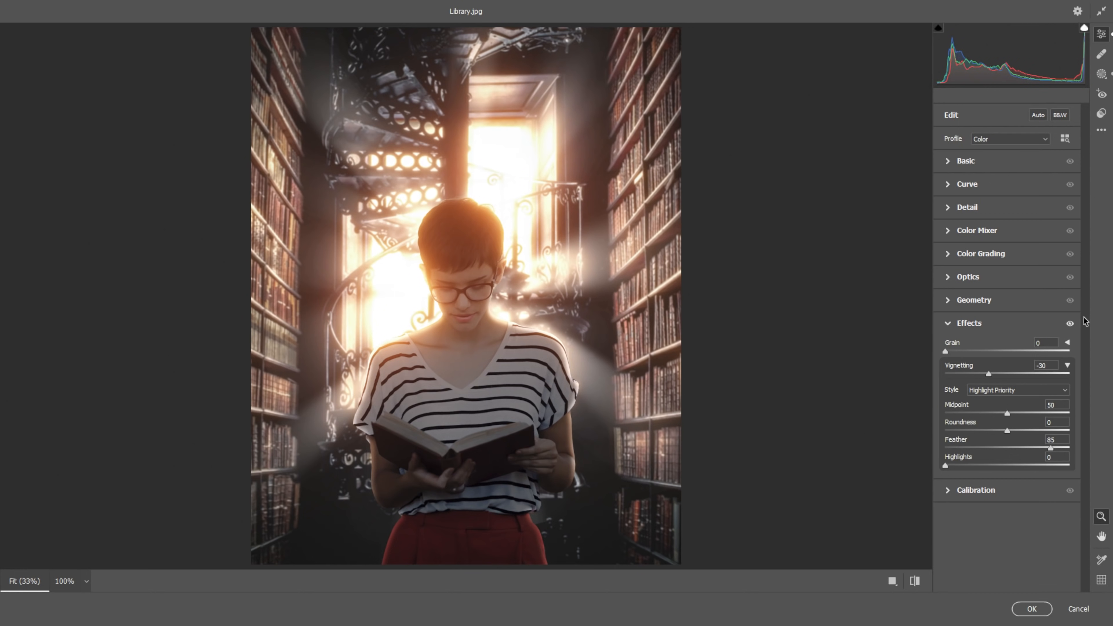
Set the Basic adjustments to Contrast +6, Shadows +8, Texture +29, Clarity -9, Vibrance +28 and Saturation +2.
left_click(951, 162)
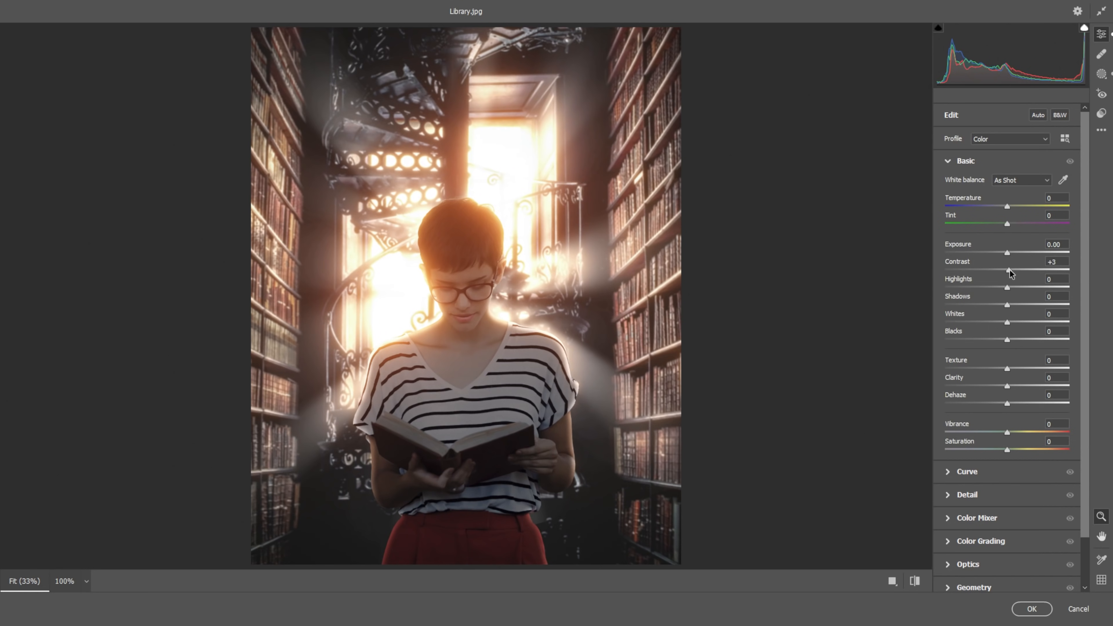
left_click_drag(1007, 305, 1013, 307)
left_click_drag(1007, 386, 1023, 367)
left_click_drag(1007, 431, 1034, 432)
left_click_drag(1006, 448, 1009, 447)
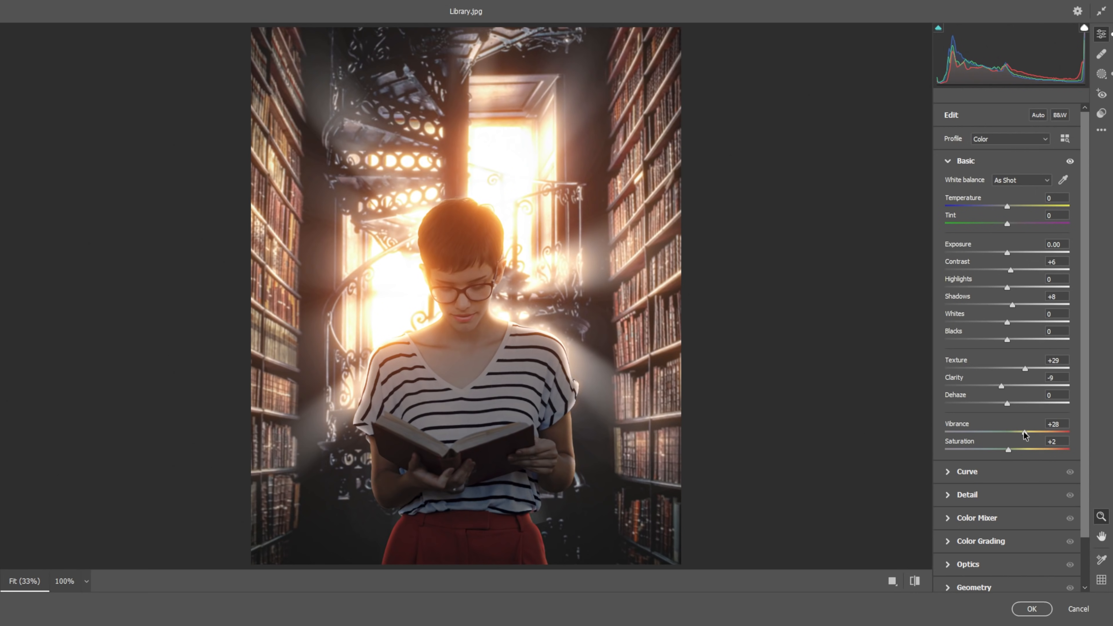
Calibrate the colors with Red Primary Hue at about +8, a slightly higher Red Primary Saturation and a lower Blue Primary Hue.
scroll(1088, 424, "down", 2)
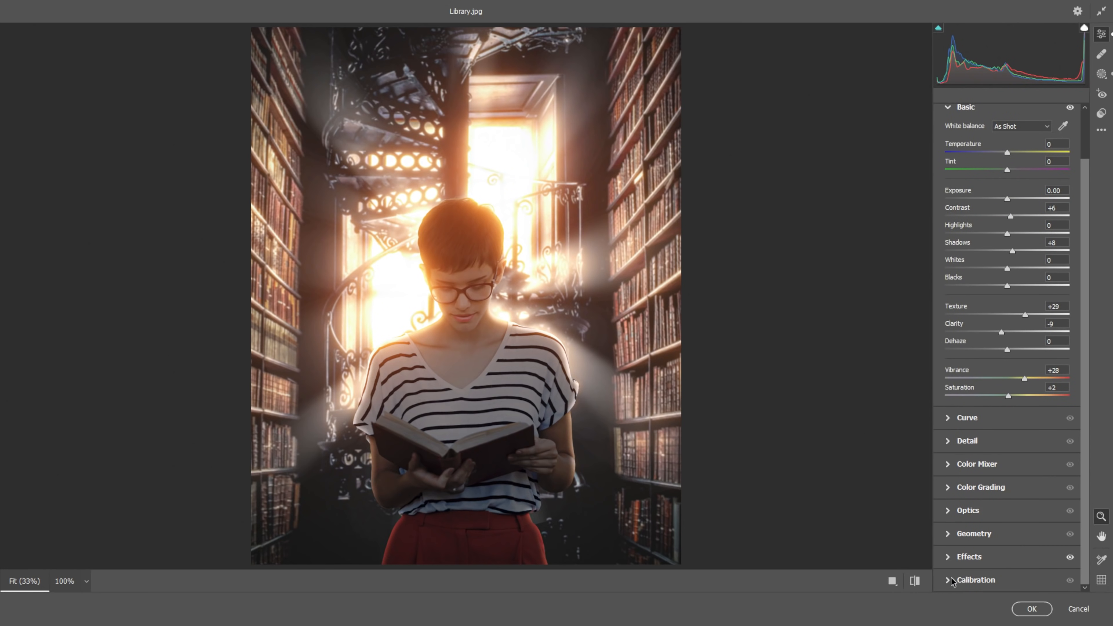
left_click(951, 581)
left_click_drag(1007, 440, 1012, 442)
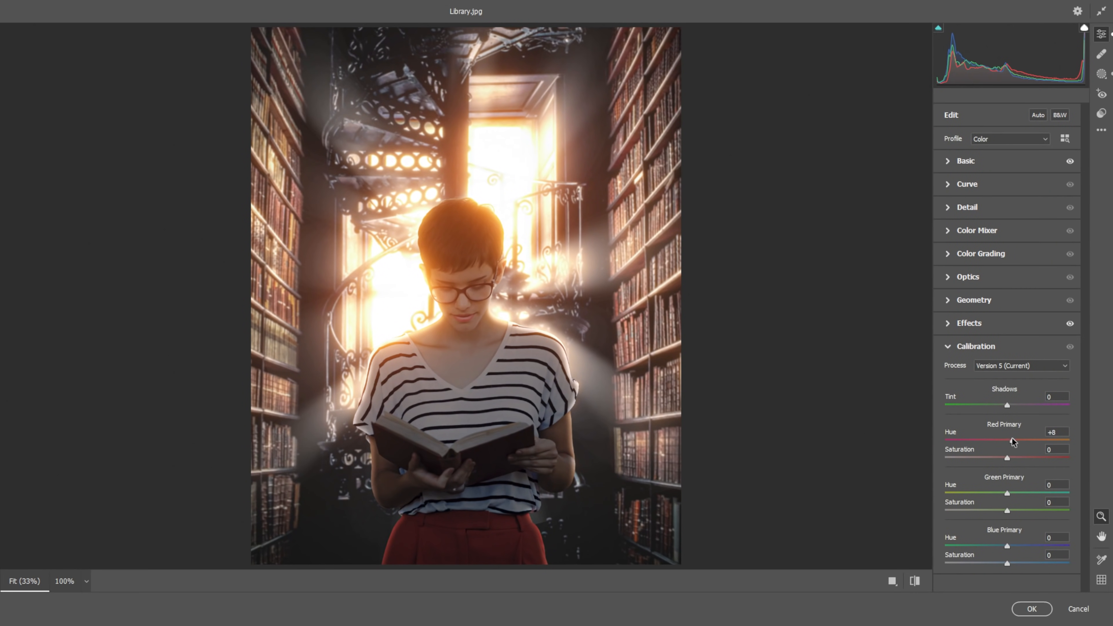
left_click_drag(1006, 545, 997, 543)
mouse_move(1008, 458)
left_mouse_down()
mouse_move(1023, 458)
mouse_move(1013, 456)
left_mouse_up()
Give the shadows a low-saturation color grading tint, and set Blending to 75 and Balance to +49.
left_click(950, 255)
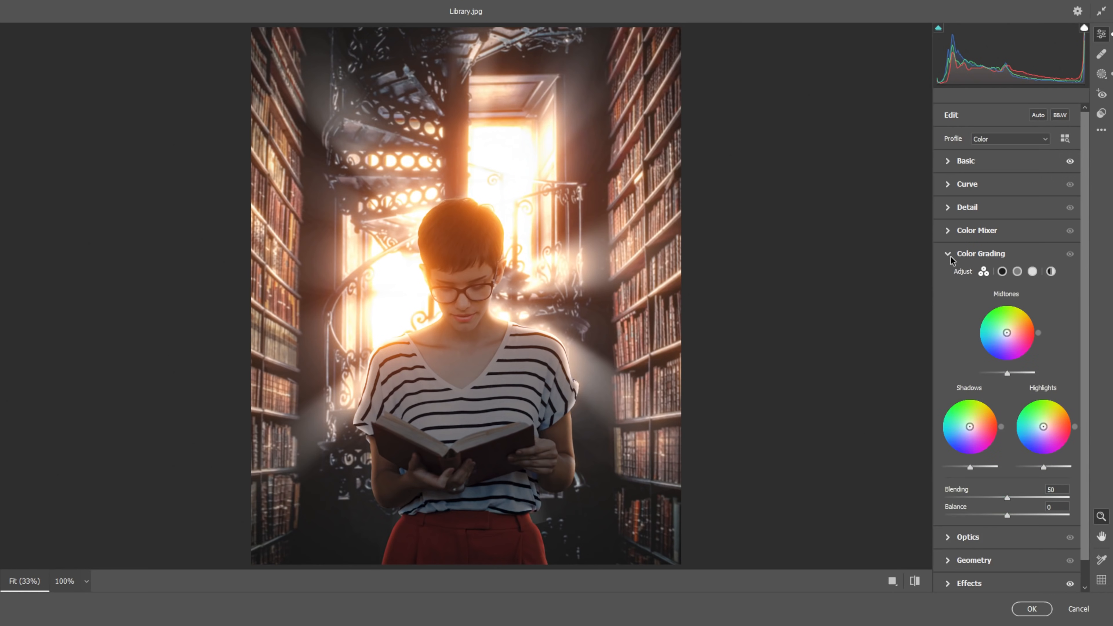
left_click(1002, 271)
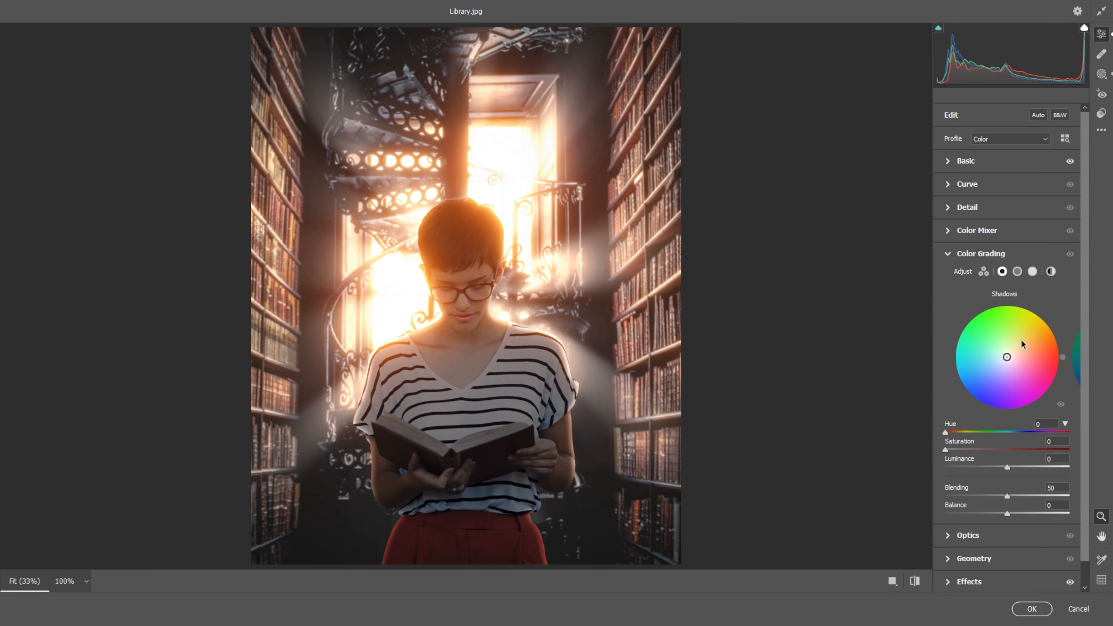
left_click(1020, 432)
mouse_move(946, 450)
left_mouse_down()
mouse_move(1043, 446)
mouse_move(981, 448)
mouse_move(940, 429)
mouse_move(956, 433)
mouse_move(929, 449)
mouse_move(955, 451)
left_mouse_up()
left_click_drag(1013, 514, 1037, 496)
Color grade the highlights with an orange tint at Hue 27 and a low Saturation of 10 or less.
left_click(1033, 271)
left_click(954, 433)
left_click_drag(947, 449, 971, 452)
left_click_drag(992, 449, 1047, 432)
left_click(958, 432)
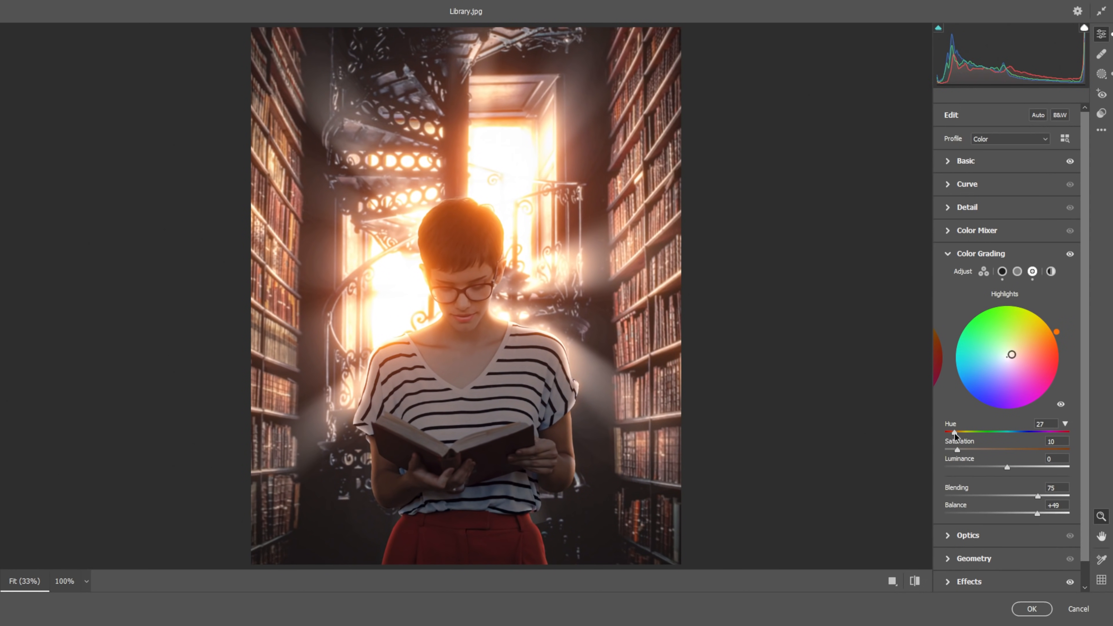
left_click_drag(957, 449, 951, 449)
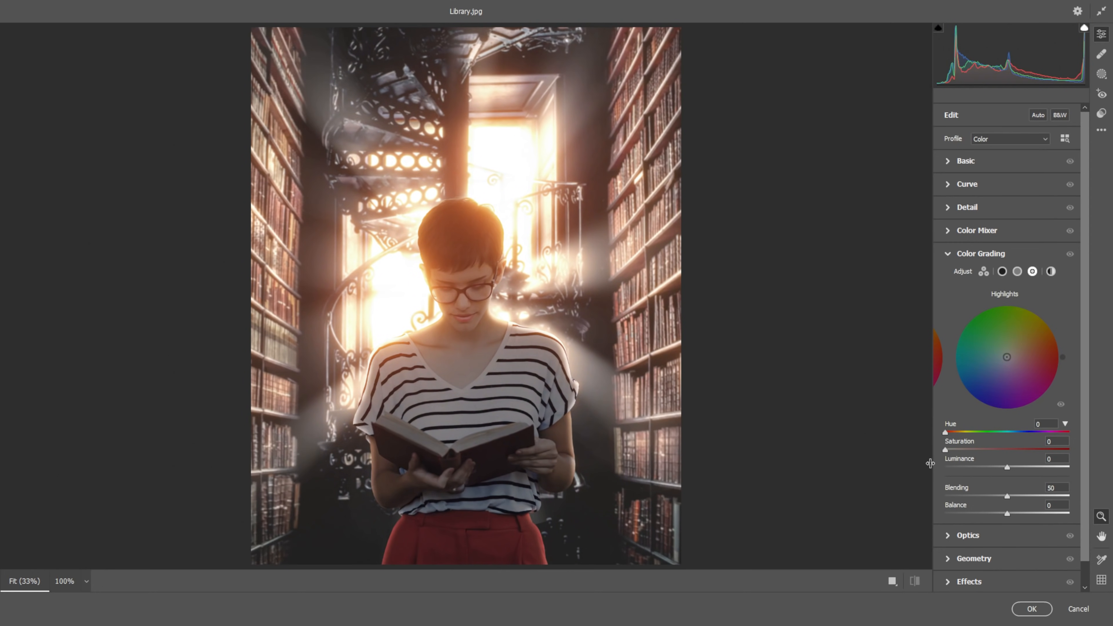
Apply the Camera Raw adjustments to the stamped layer and collapse the layer properties to clear the view of the image.
left_click(1023, 612)
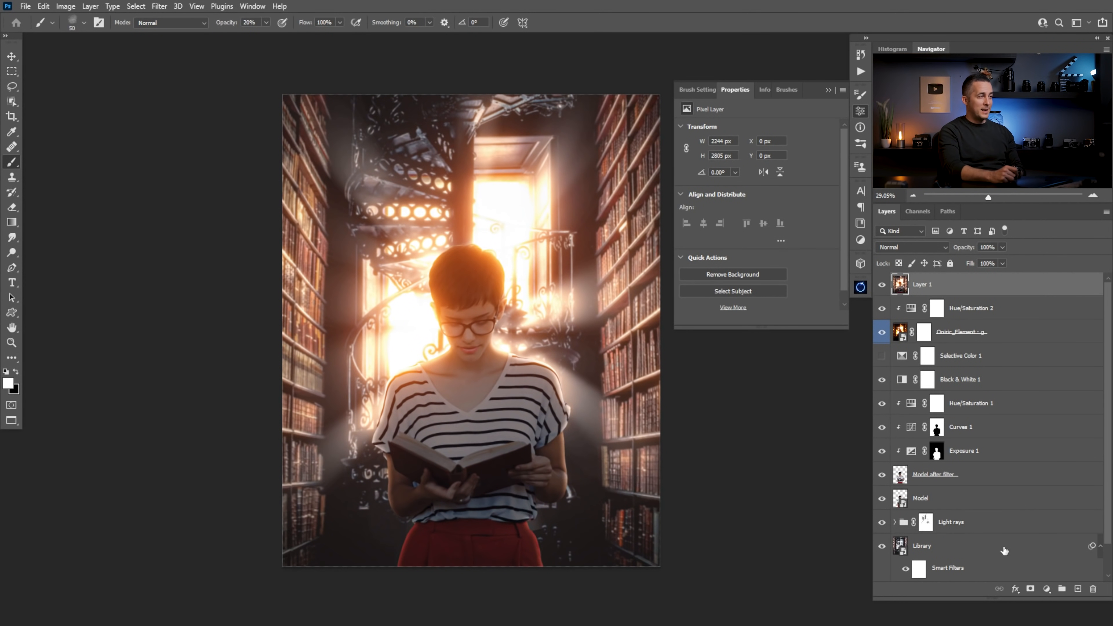
left_click(830, 92)
left_click_drag(533, 310, 528, 353)
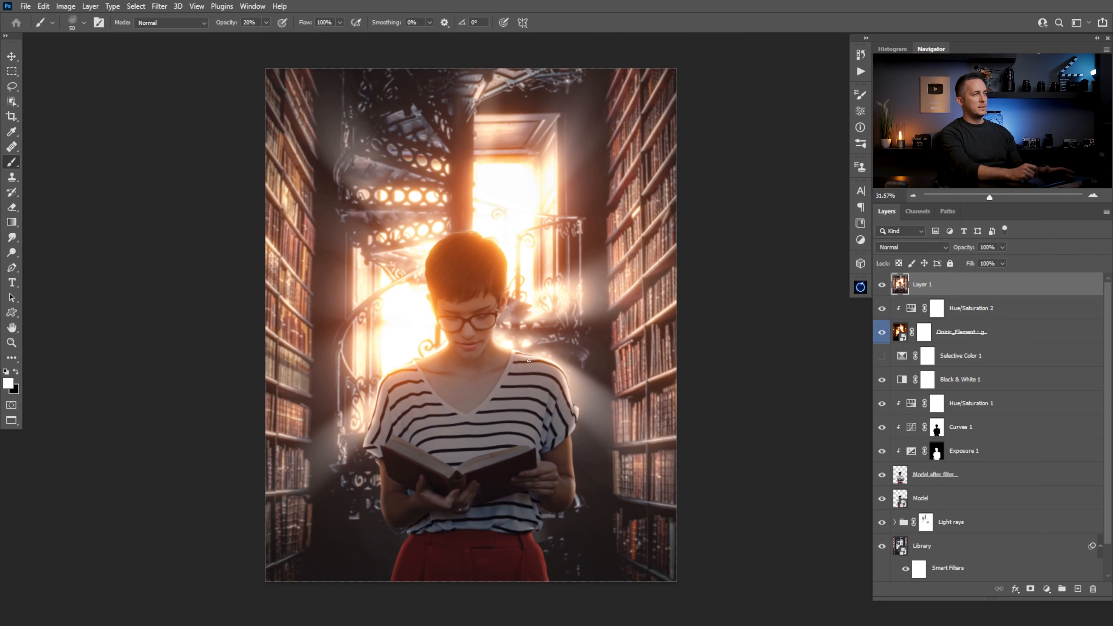